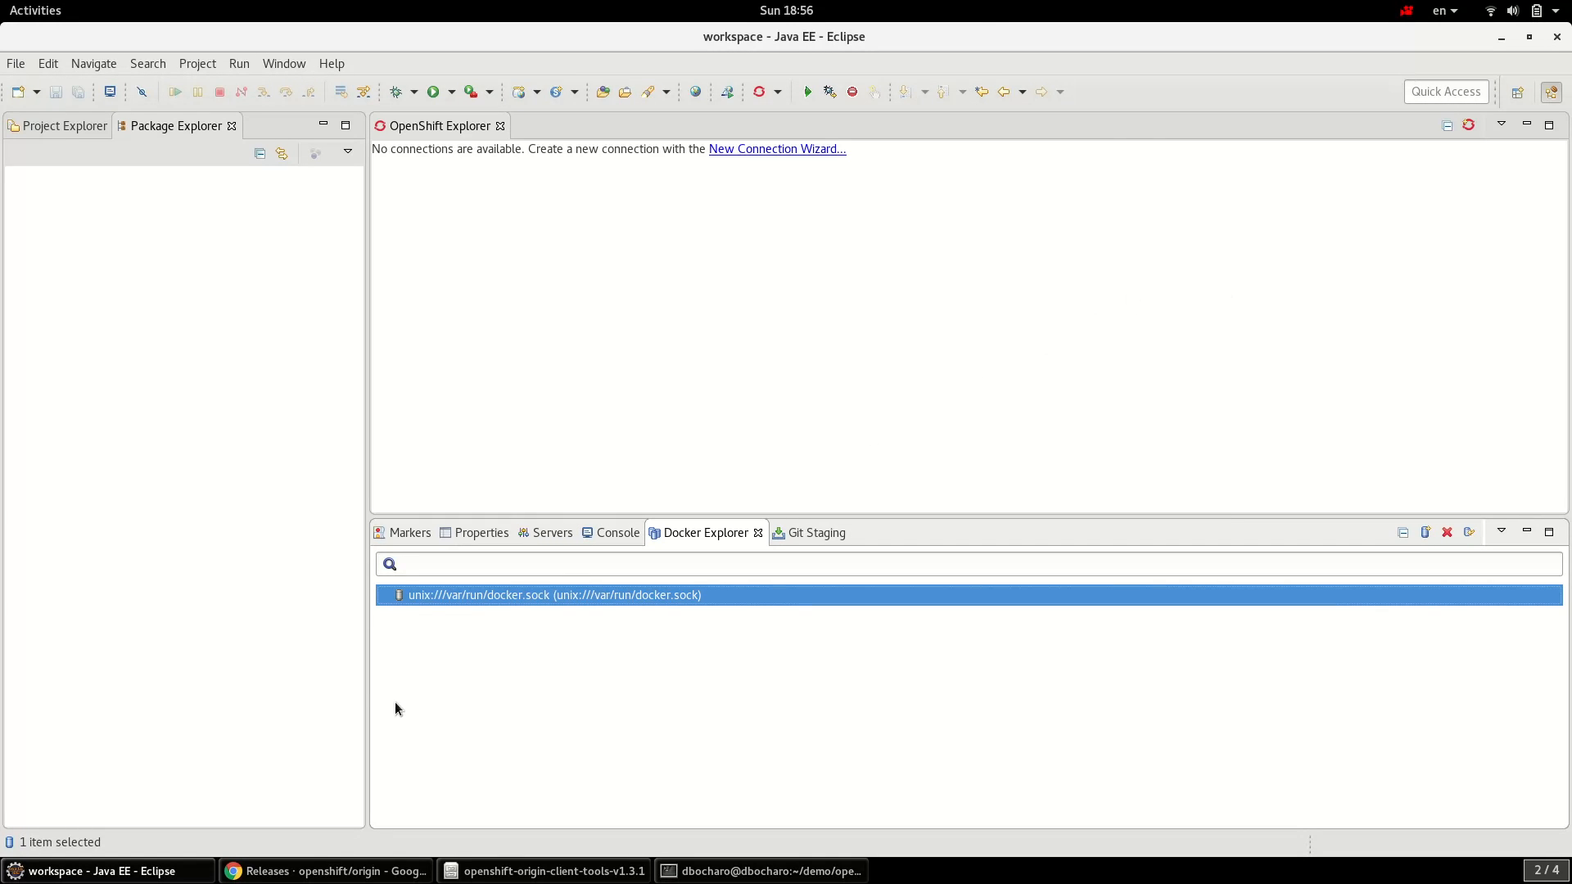
- Scroll the openshift/origin Releases page in Chrome to v1.3.1 and review its client tools downloads
click(426, 871)
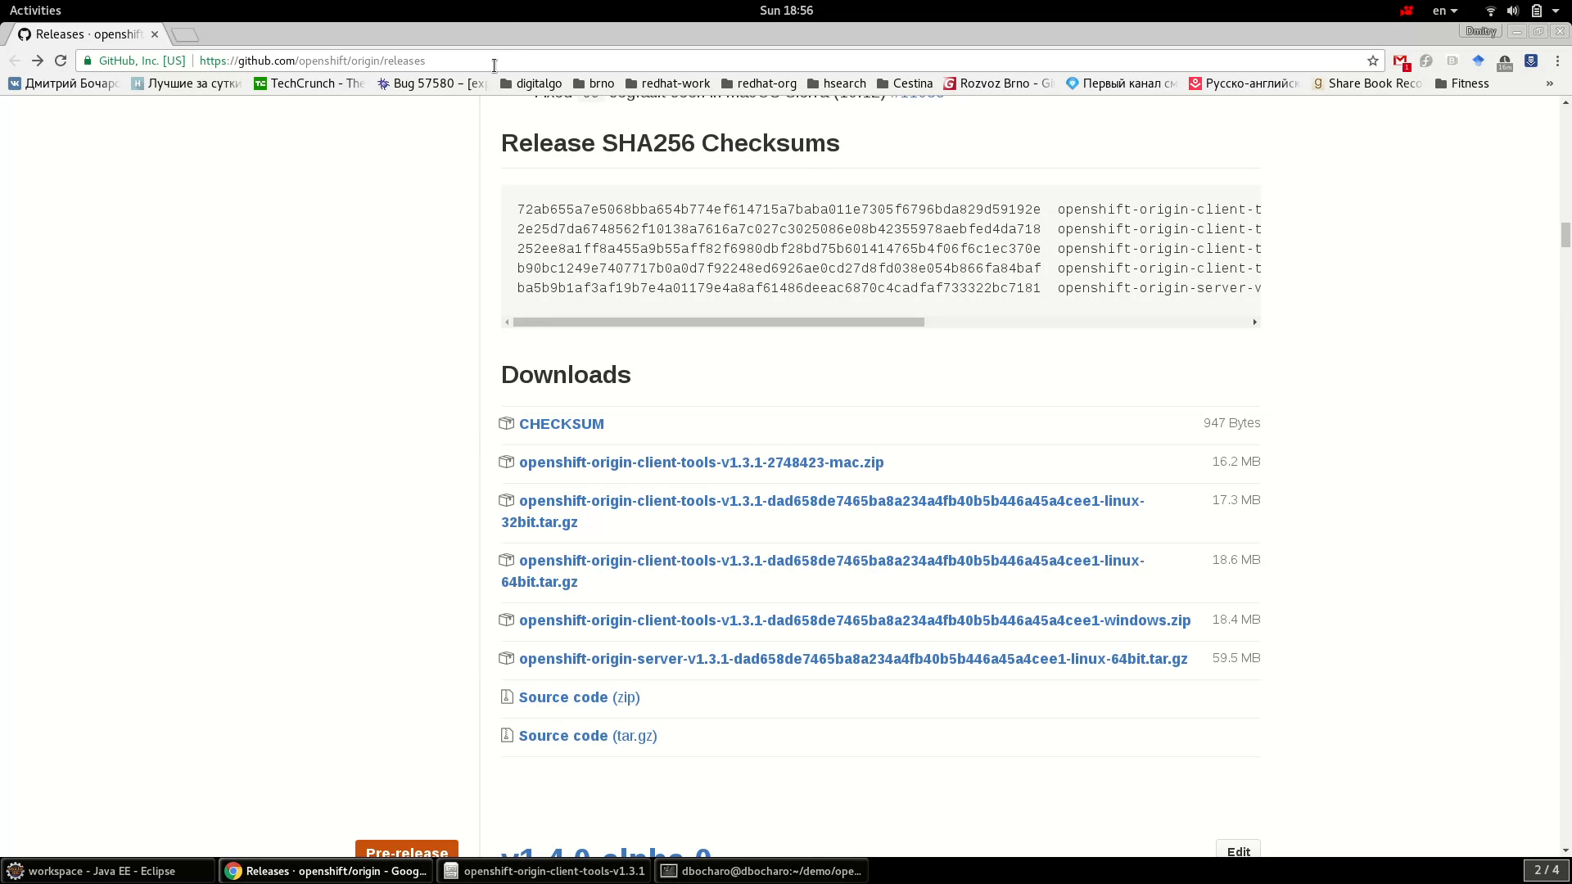
scroll(1348, 385, up, 4)
scroll(1347, 394, up, 5)
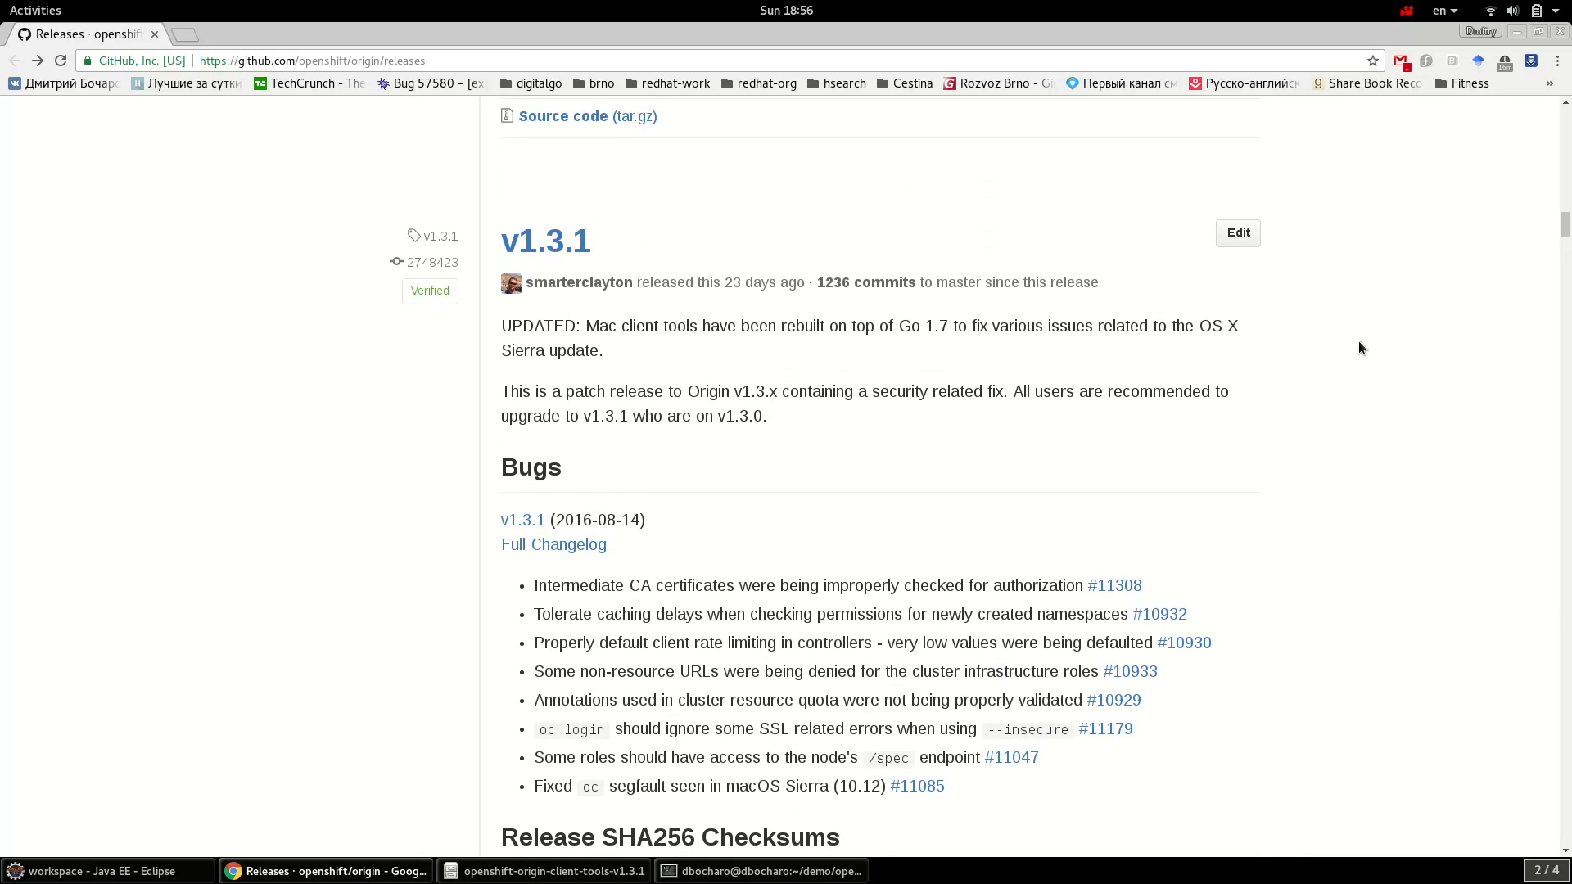
scroll(1382, 400, down, 9)
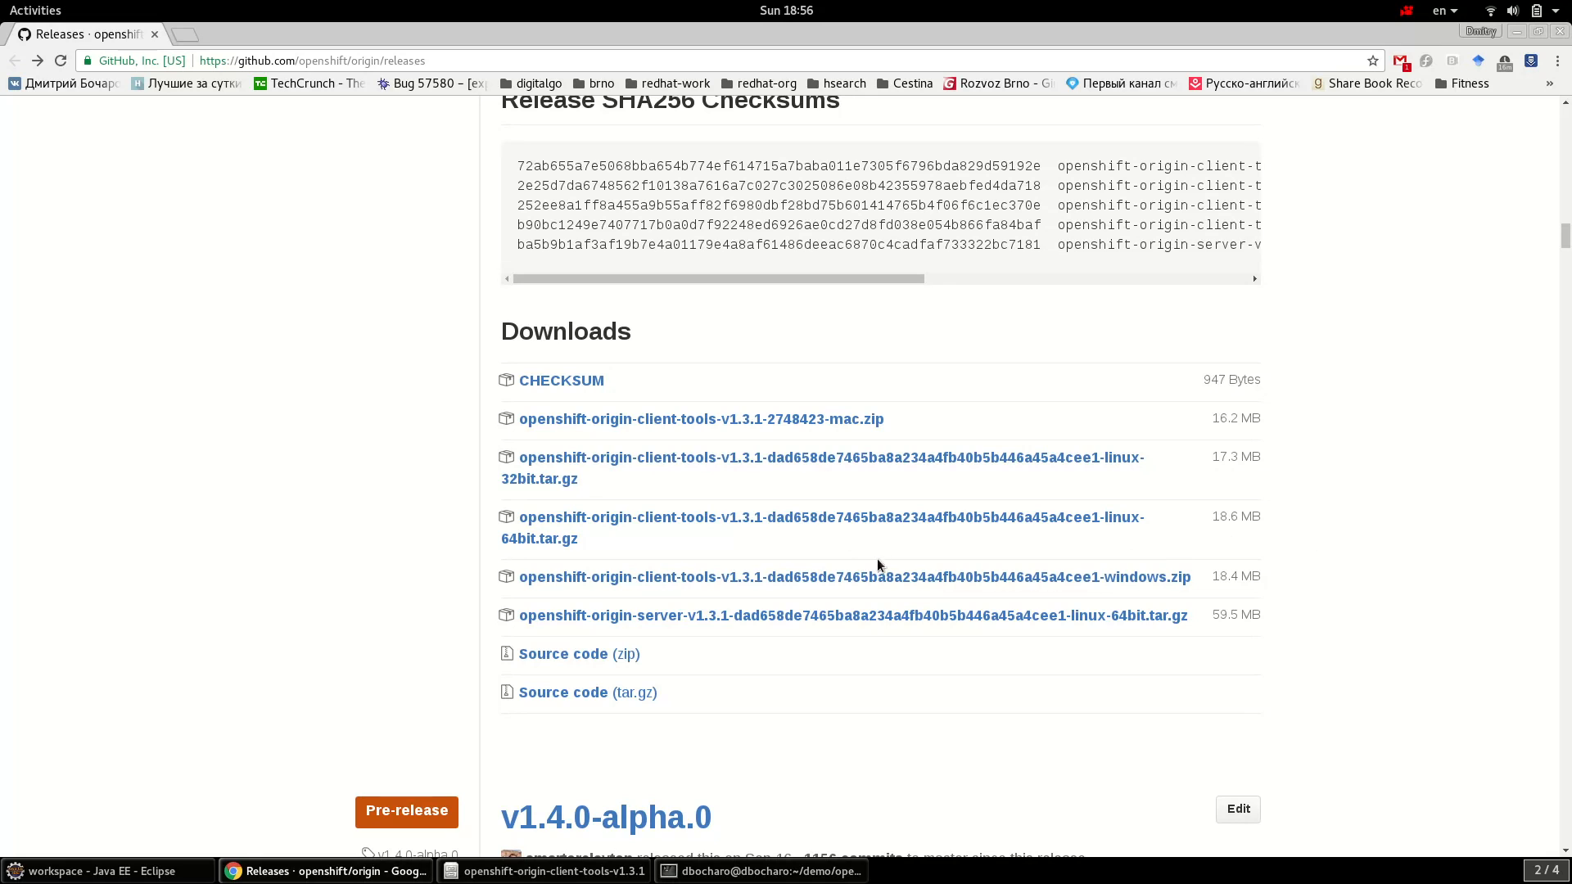
click(581, 870)
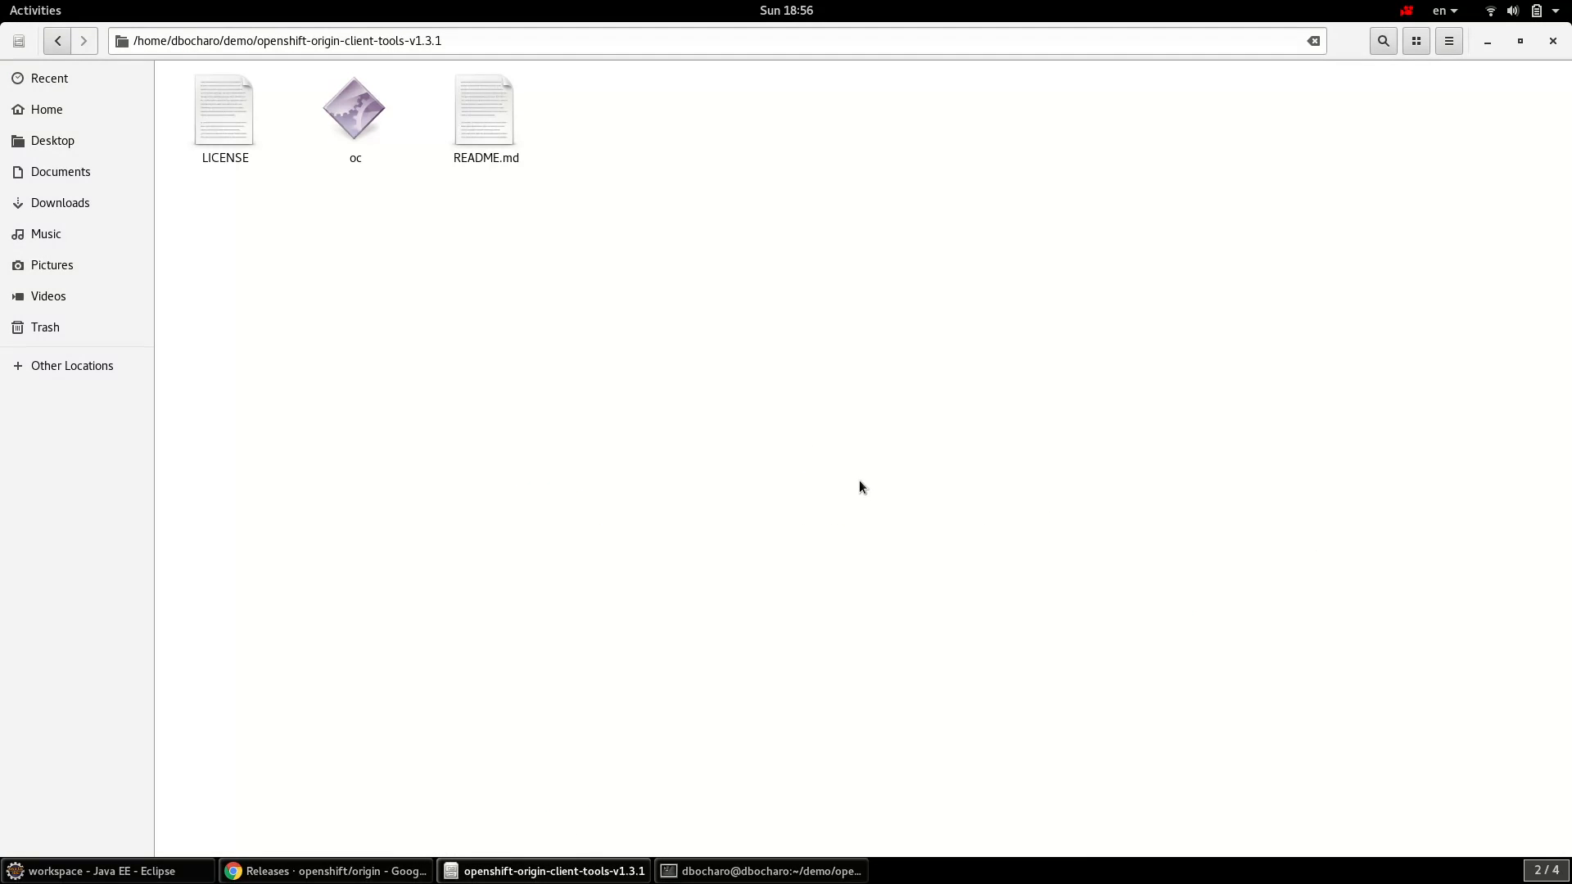
- Inspect the openshift-origin-client-tools-v1.3.1 folder's path and its LICENSE, README.md and oc binary
drag(727, 229, 115, 49)
click(719, 370)
drag(519, 42, 131, 41)
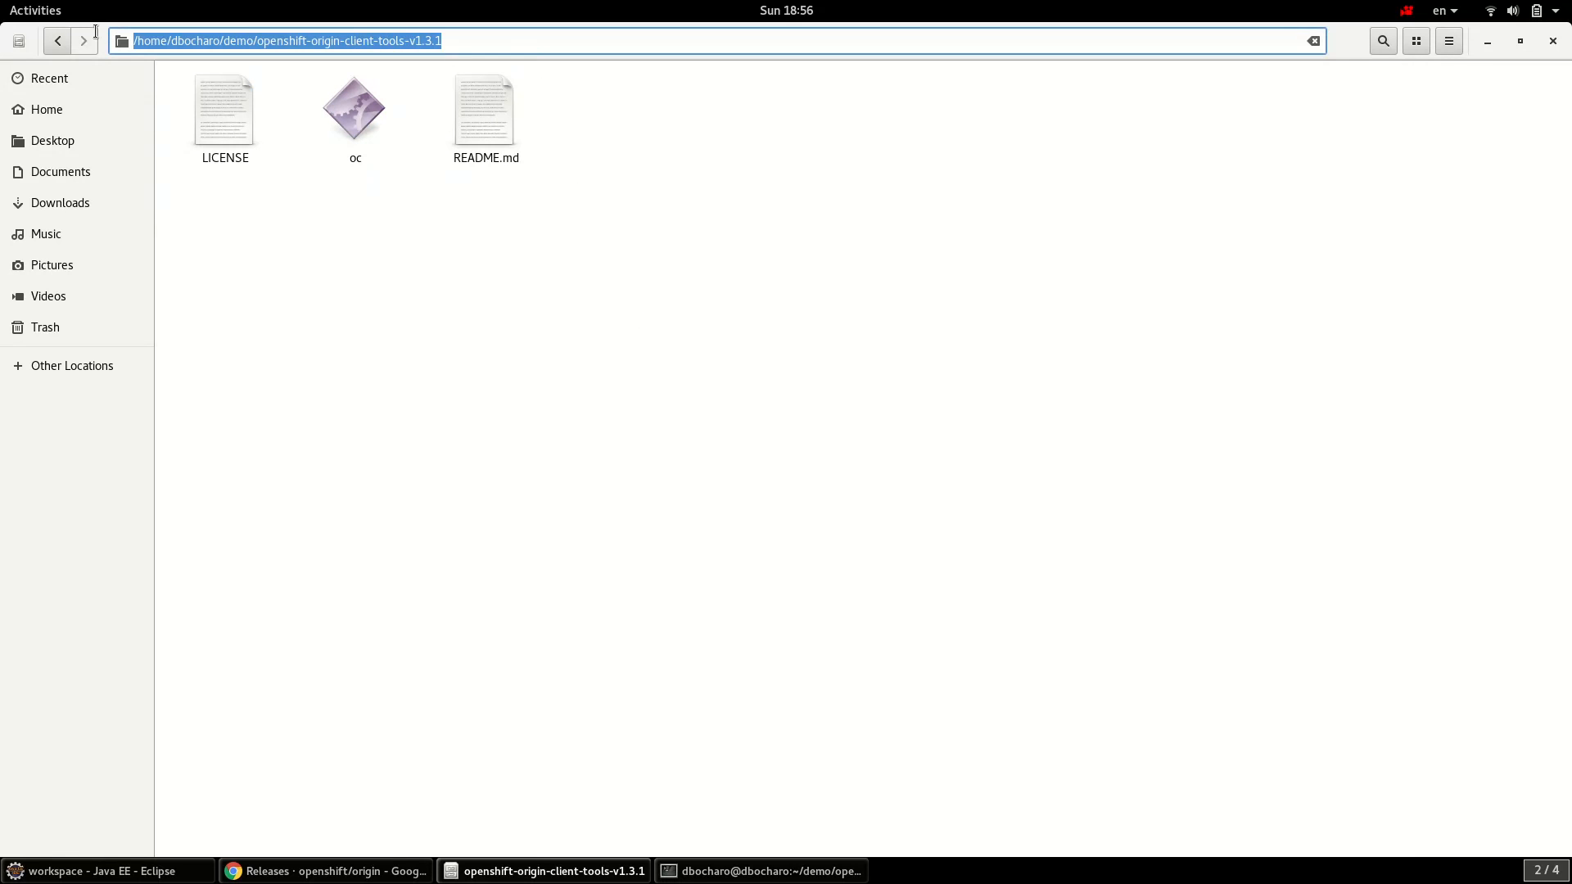
click(347, 131)
click(475, 126)
click(356, 122)
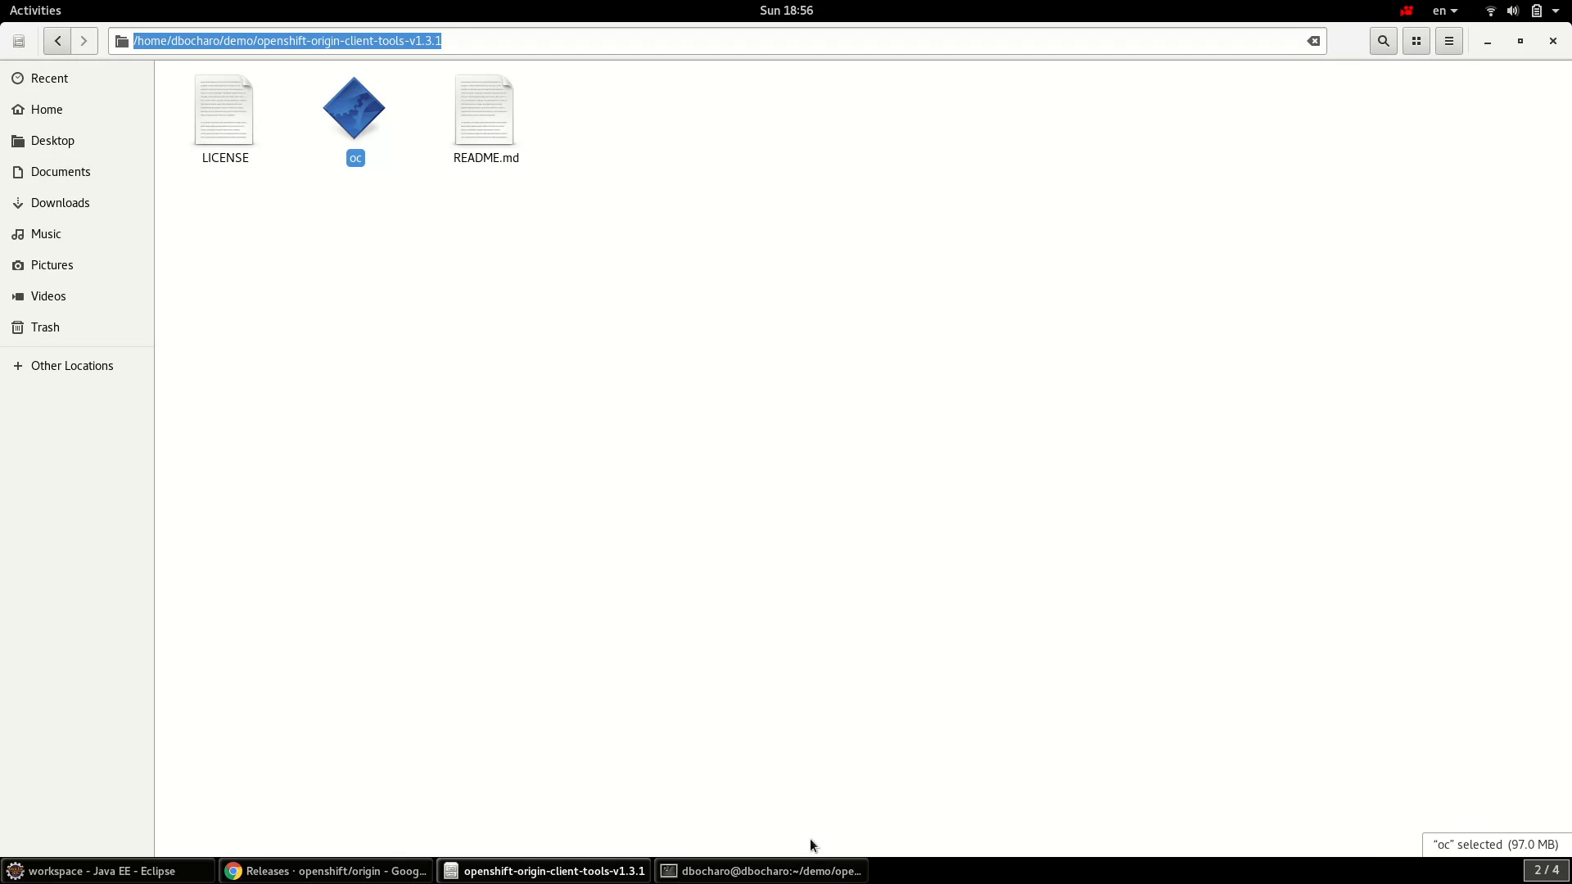
click(814, 871)
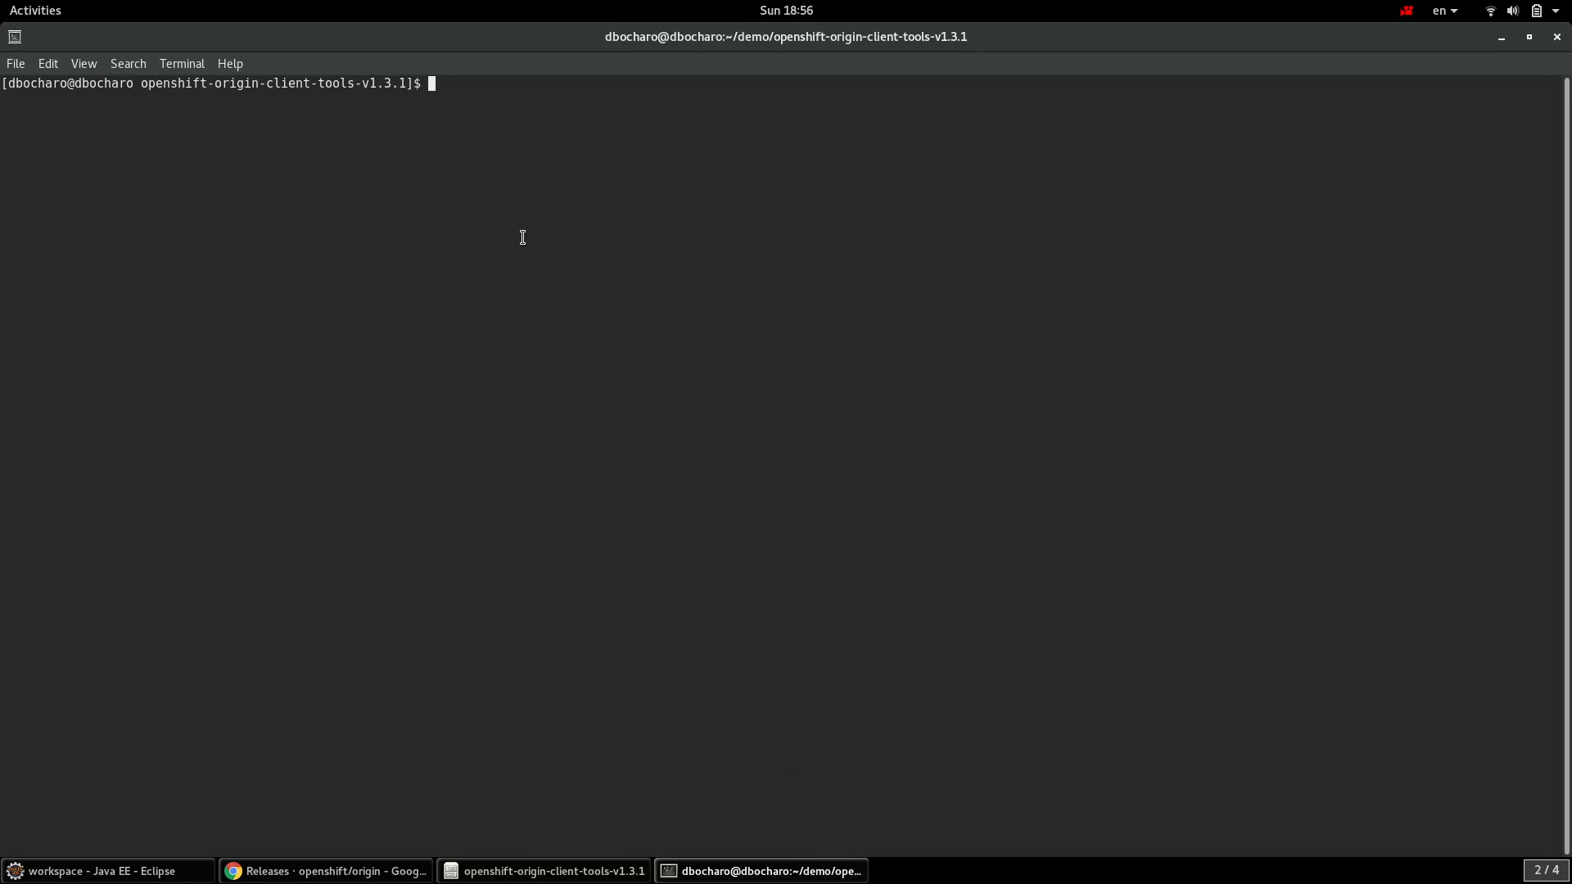
- Run pwd and ./oc cluster up, which fails requiring Docker --insecure-registry 172.30.0.0/16
text(pwd)
key(Return)
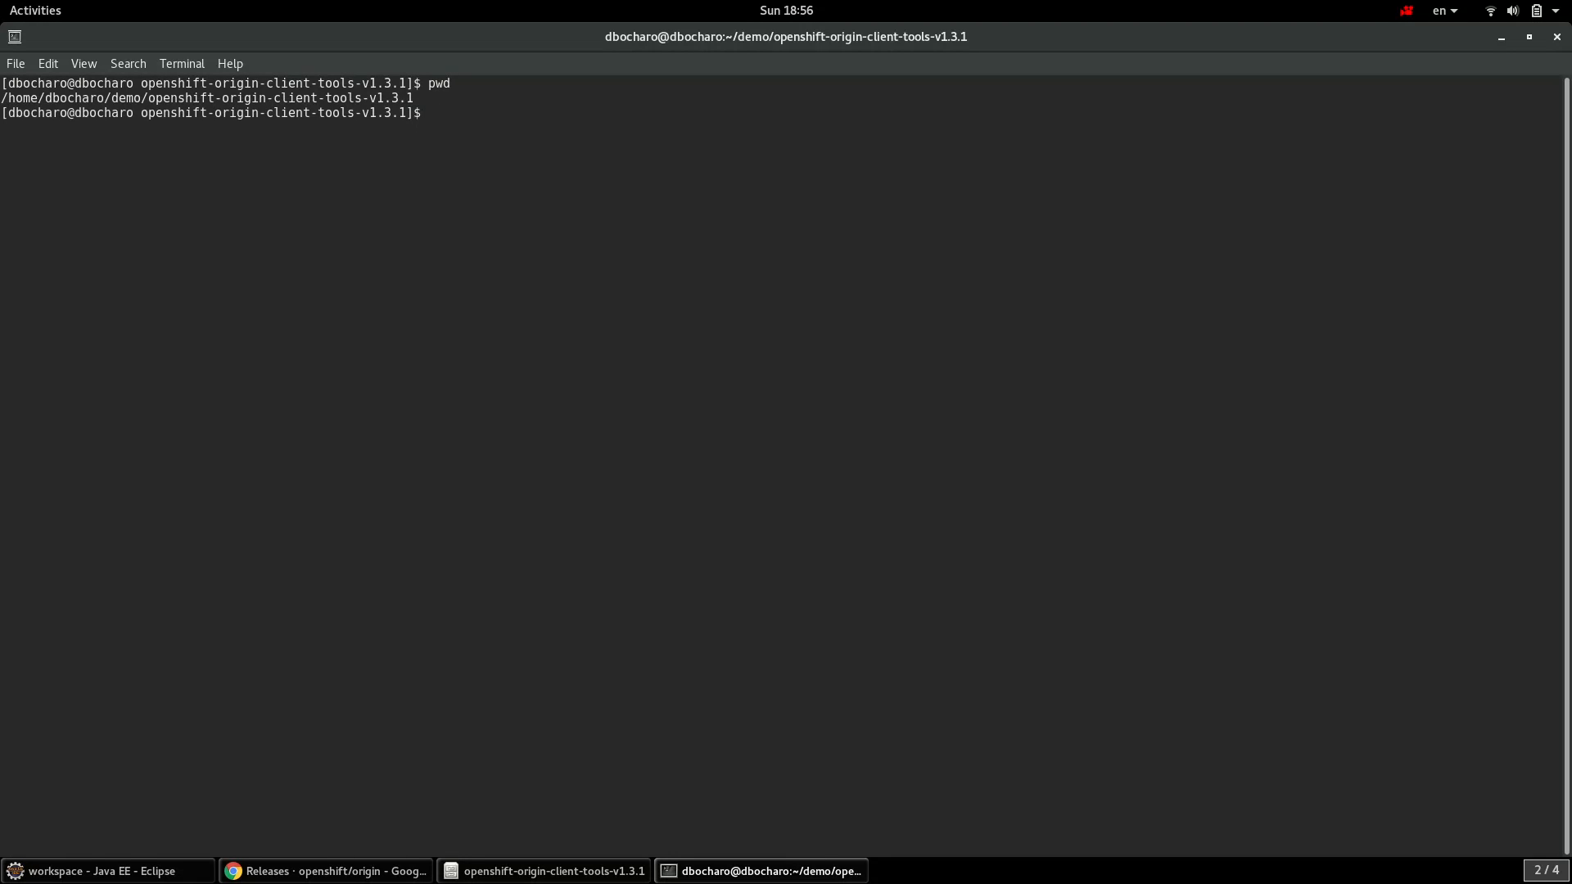
text(./oc cluster up)
key(Return)
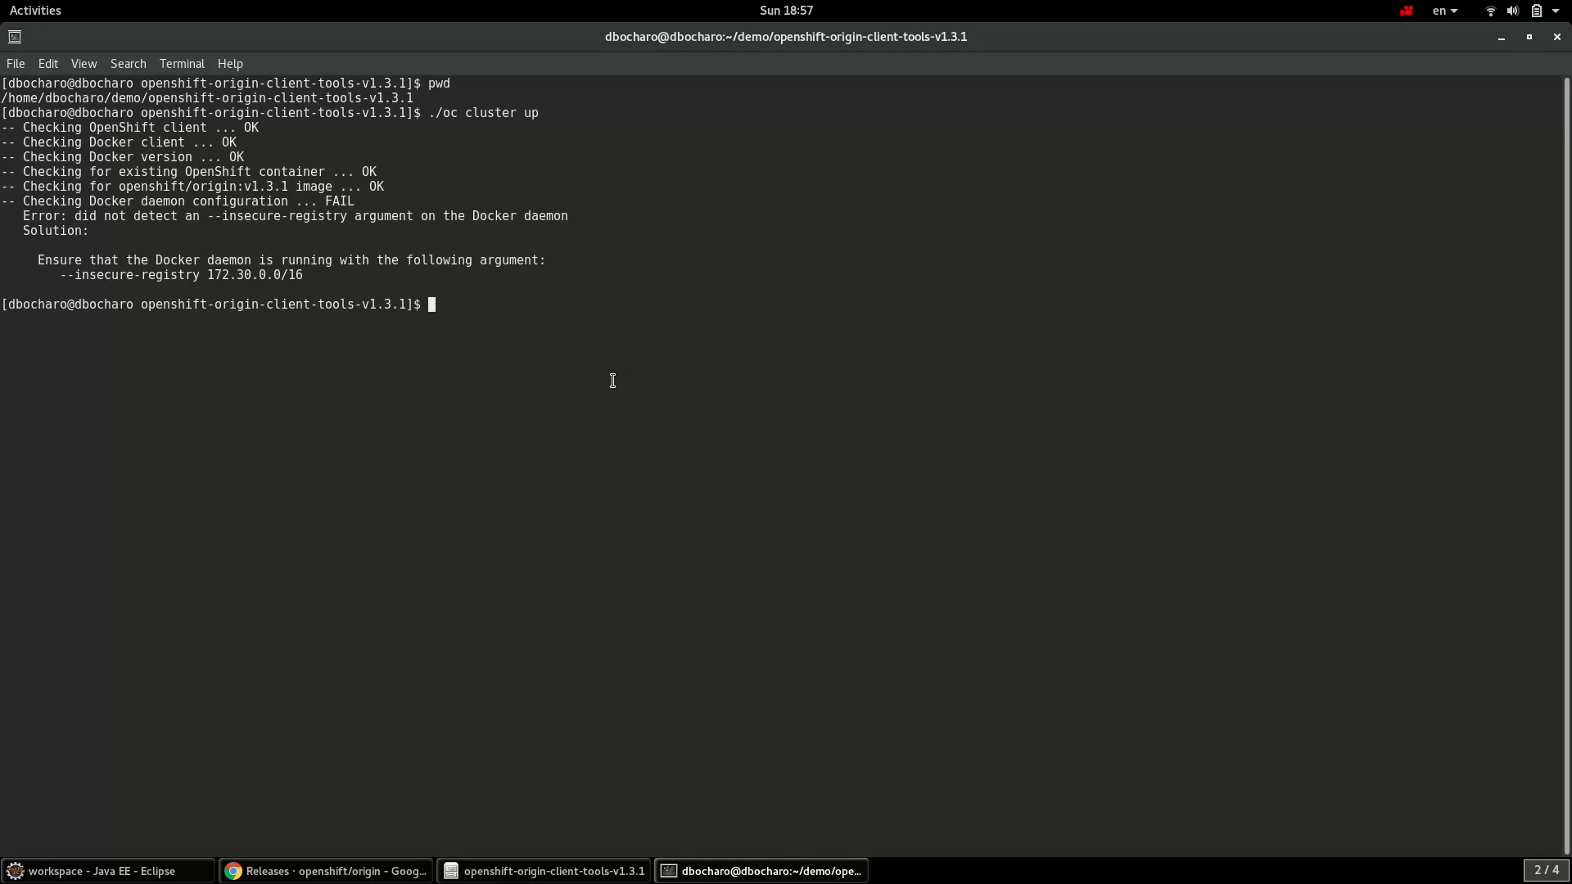
- Copy the --insecure-registry 172.30.0.0/16 argument and open a second terminal tab
drag(39, 278, 313, 280)
right_click(313, 280)
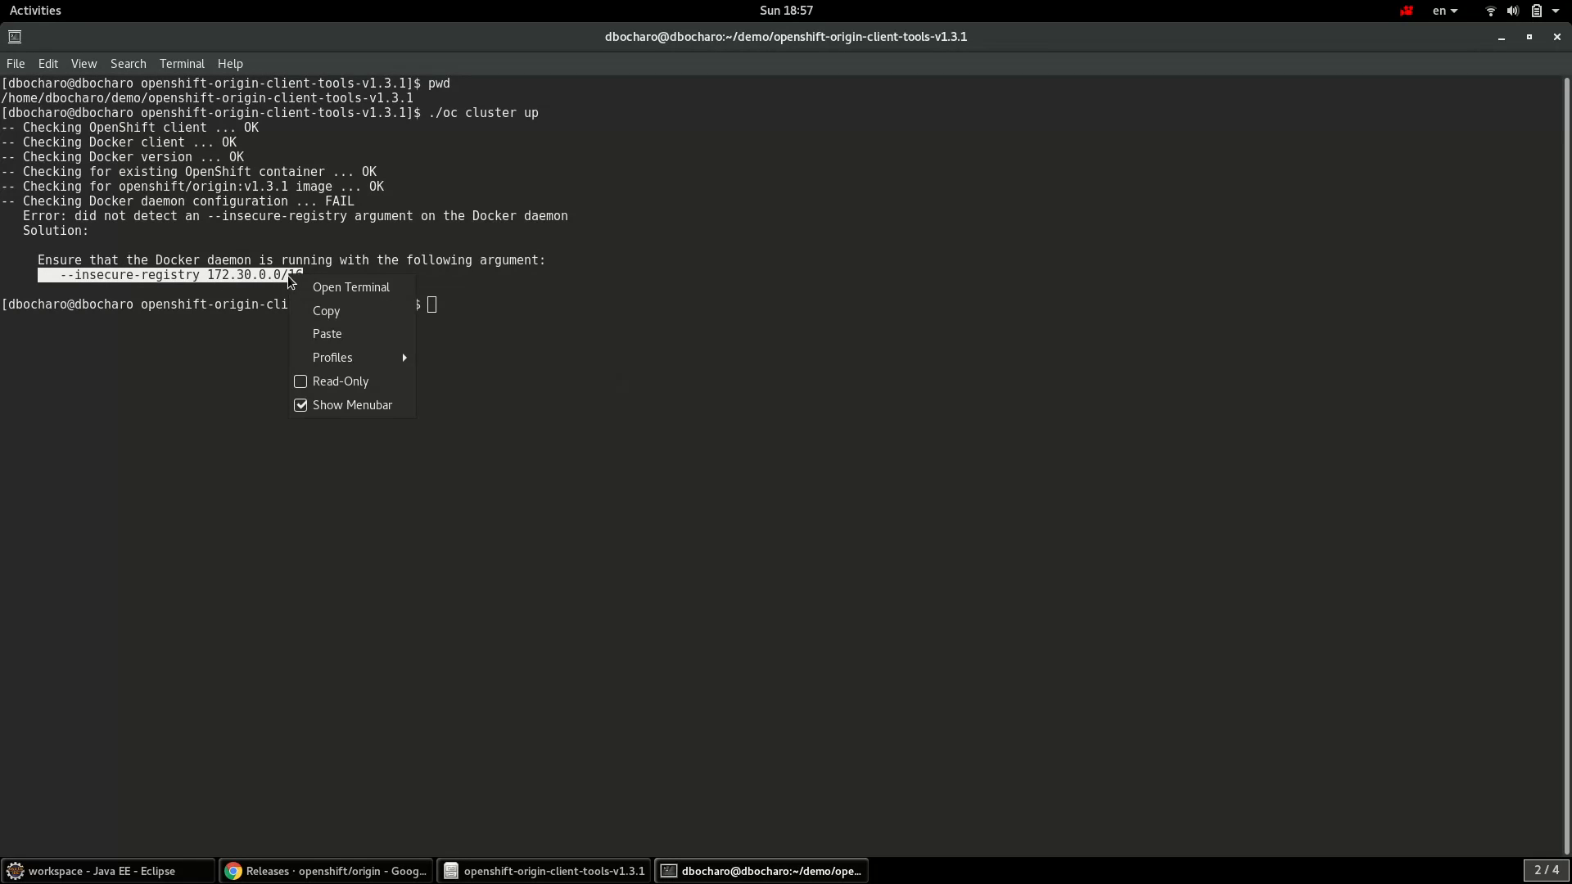
click(327, 309)
click(629, 354)
right_click(629, 324)
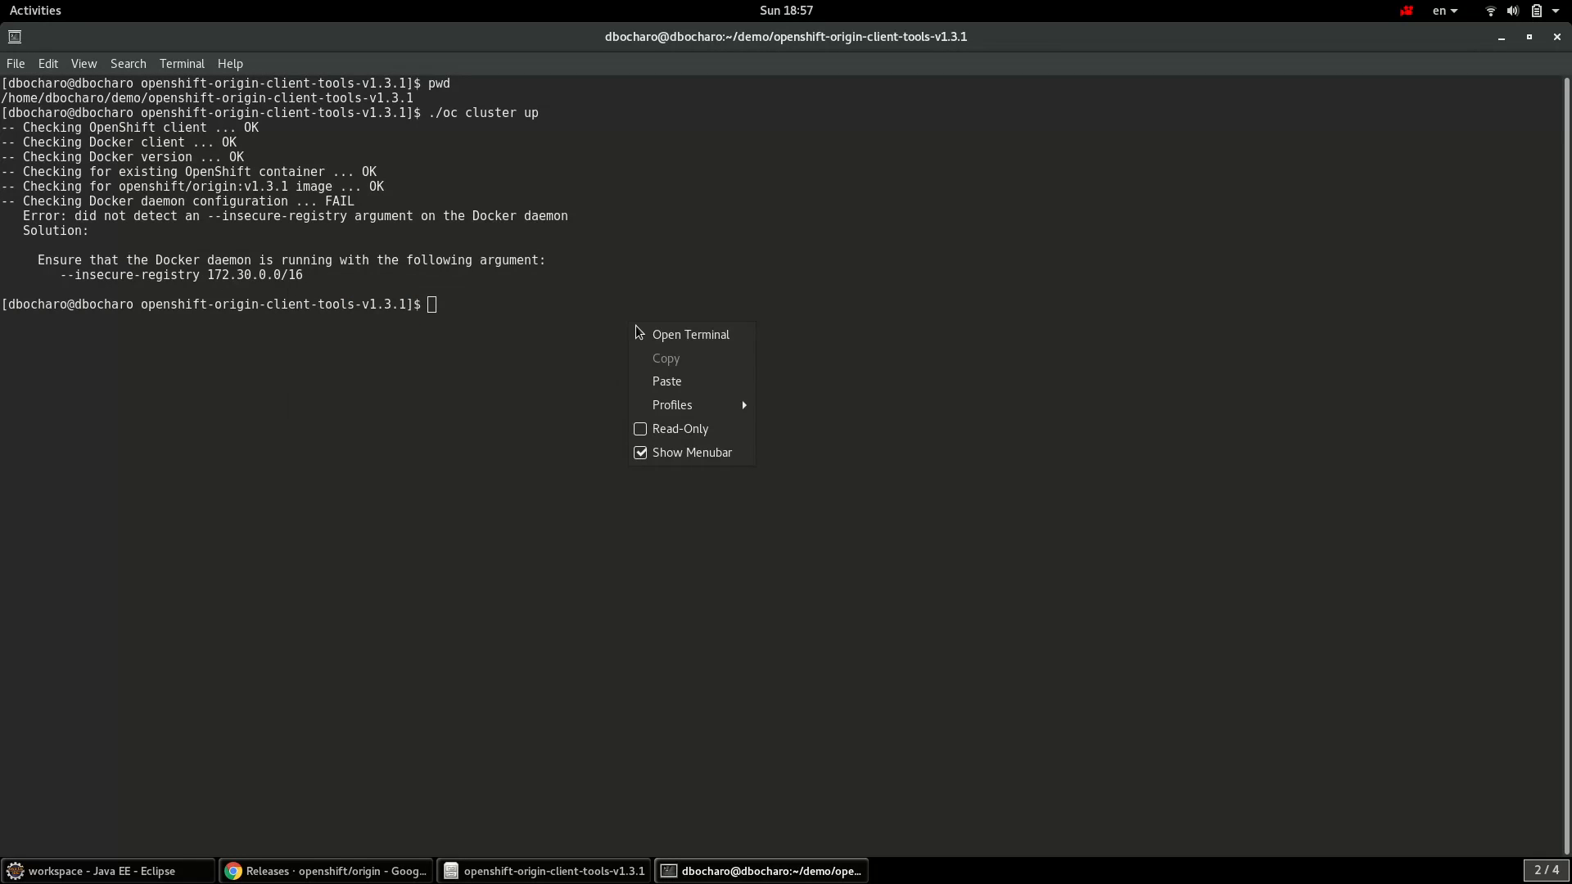
click(671, 337)
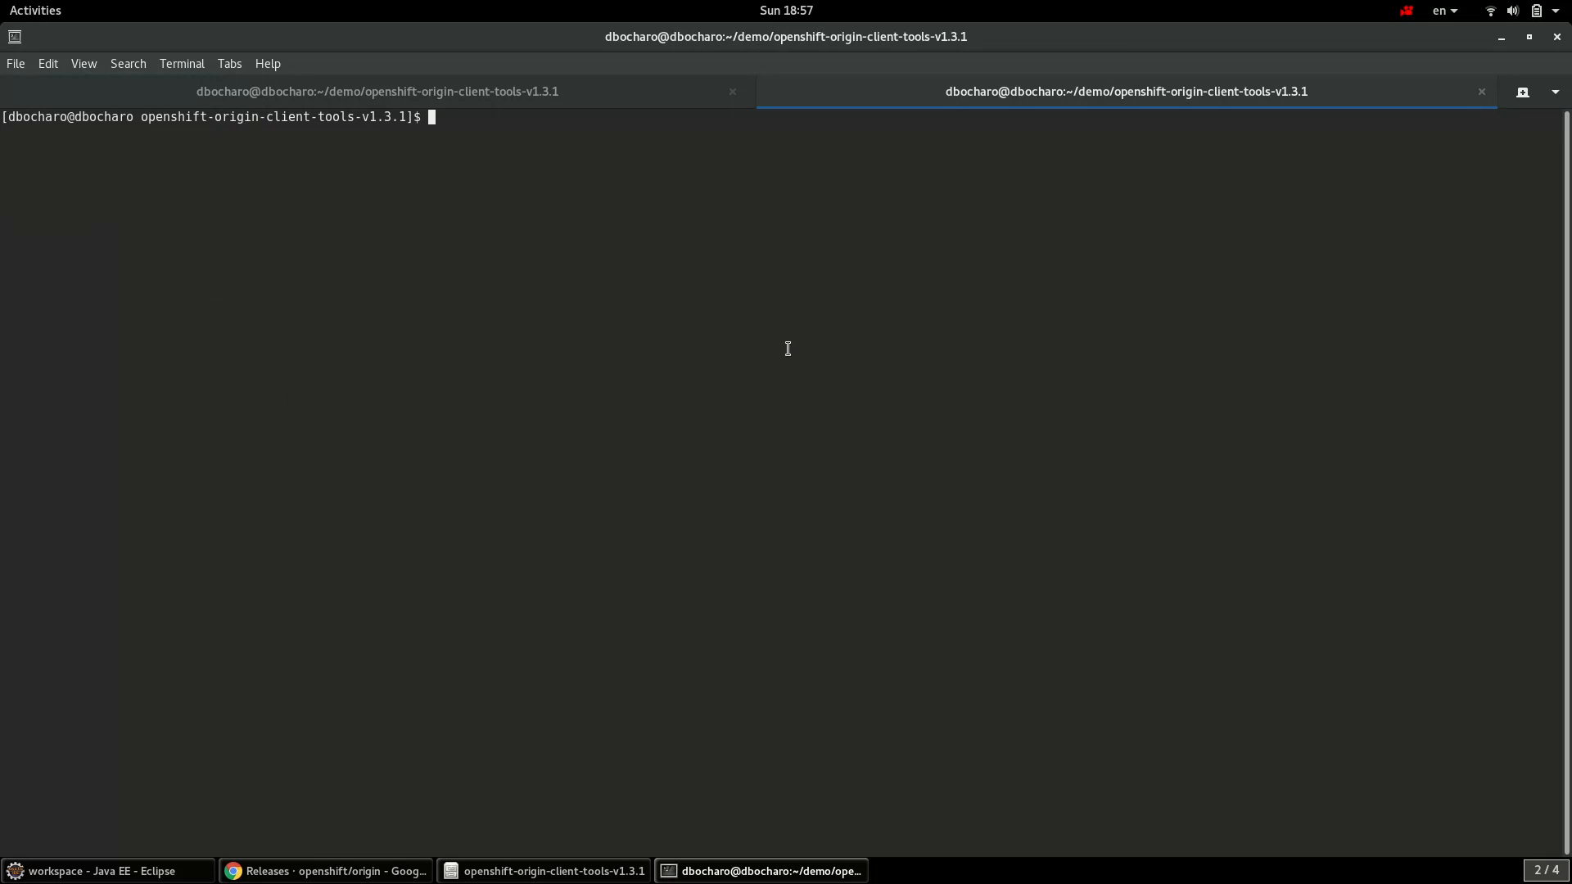
- Stop Docker with sudo service docker stop, then run sudo docker daemon with the pasted argument
text(sudo service docker stop)
key(Return)
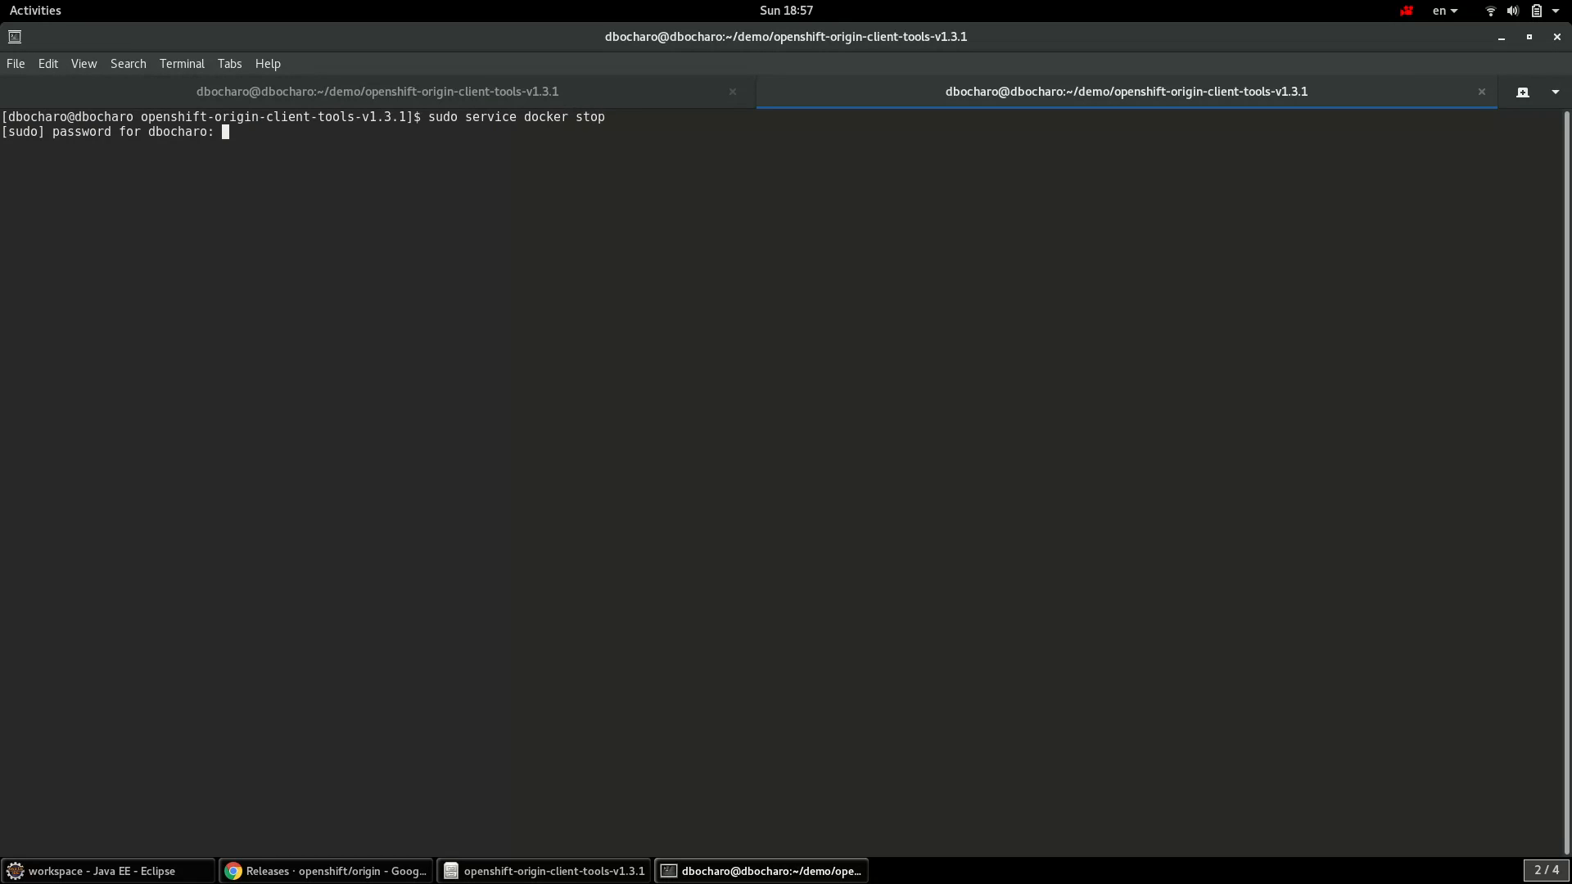
key(Return)
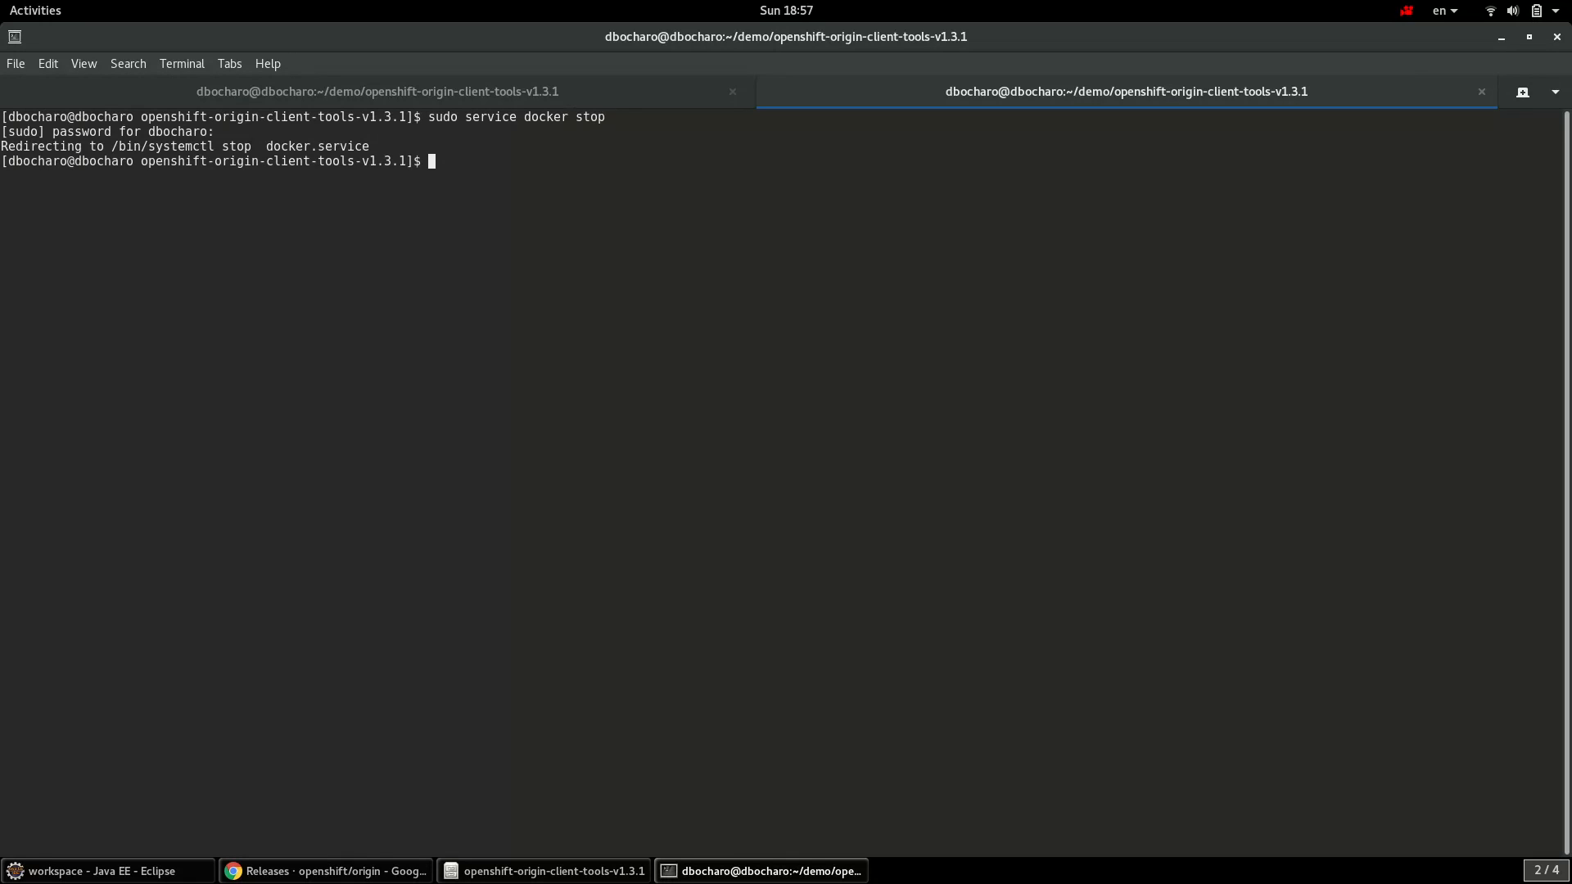
text(sudo docker daemon)
key(ctrl+shift+v)
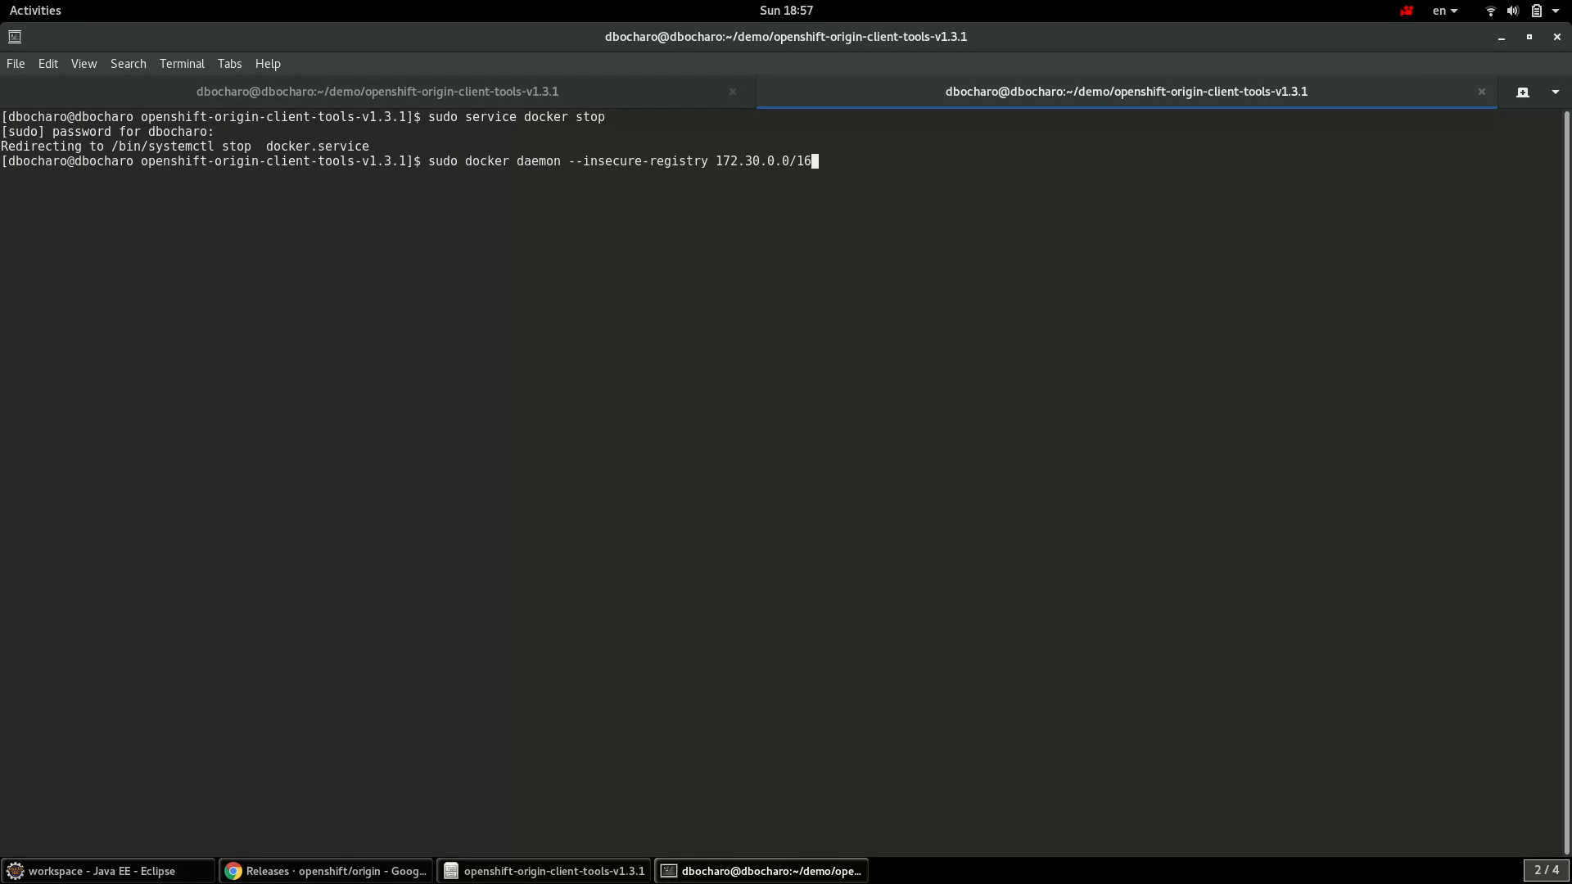
key(Return)
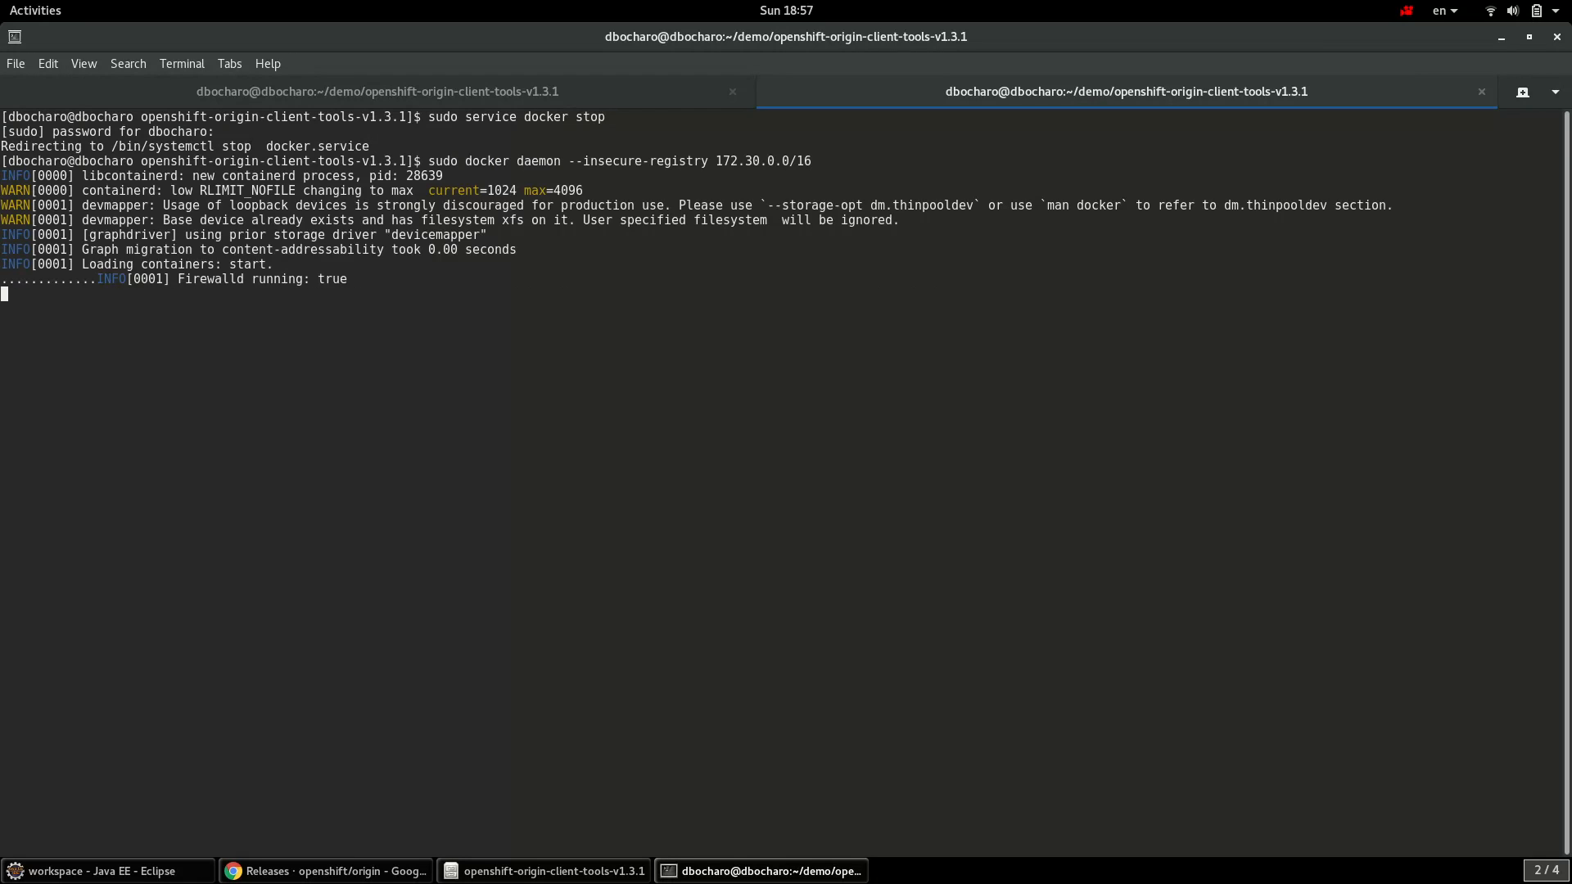
click(435, 86)
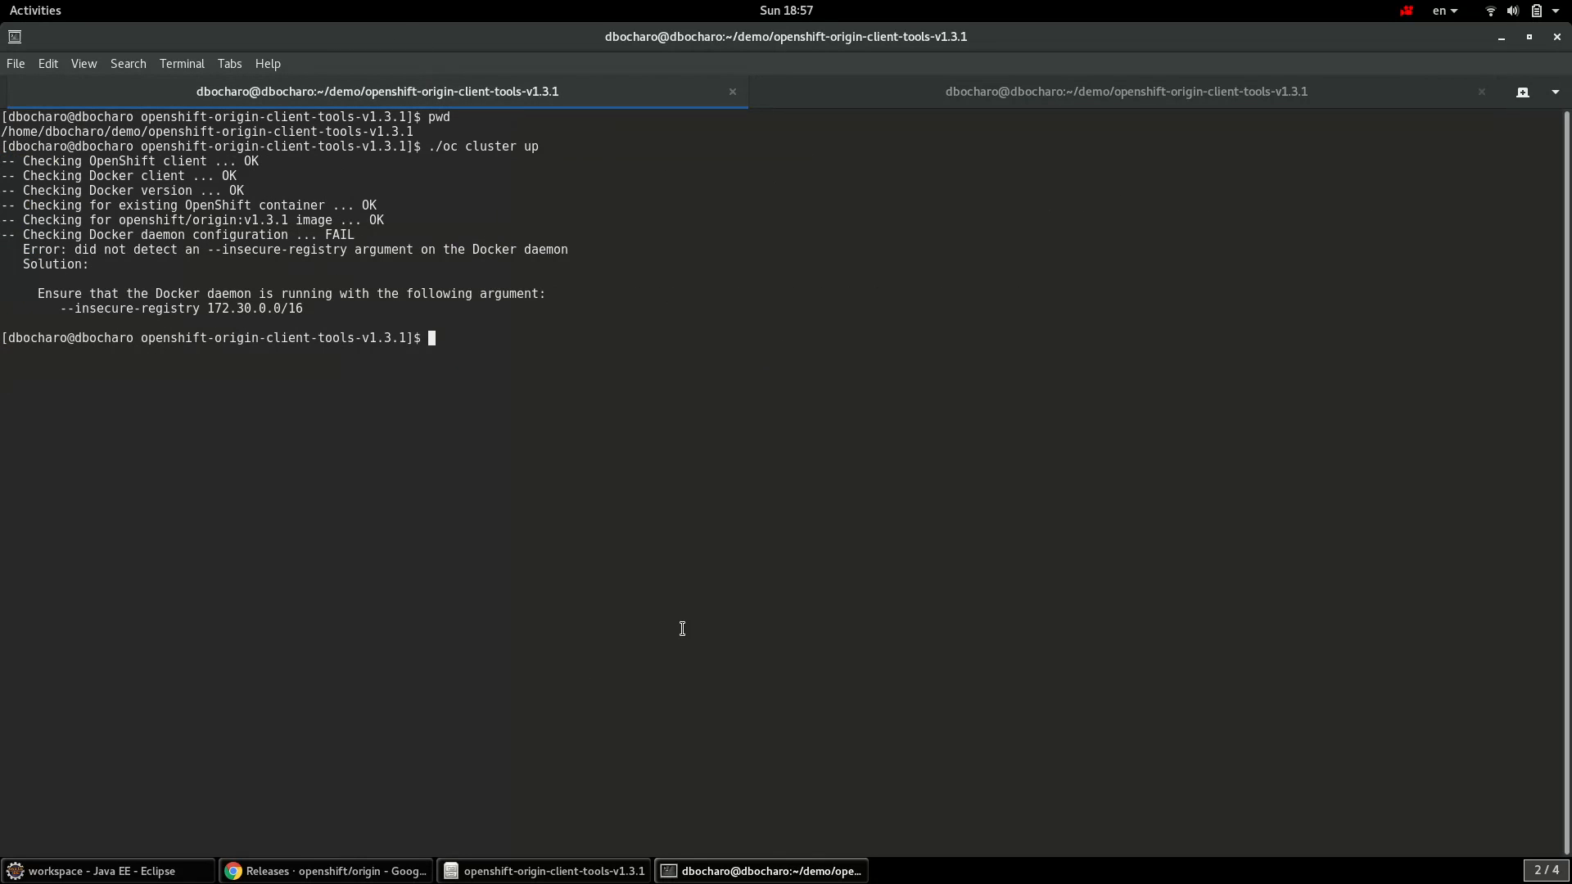
key(Up)
key(Return)
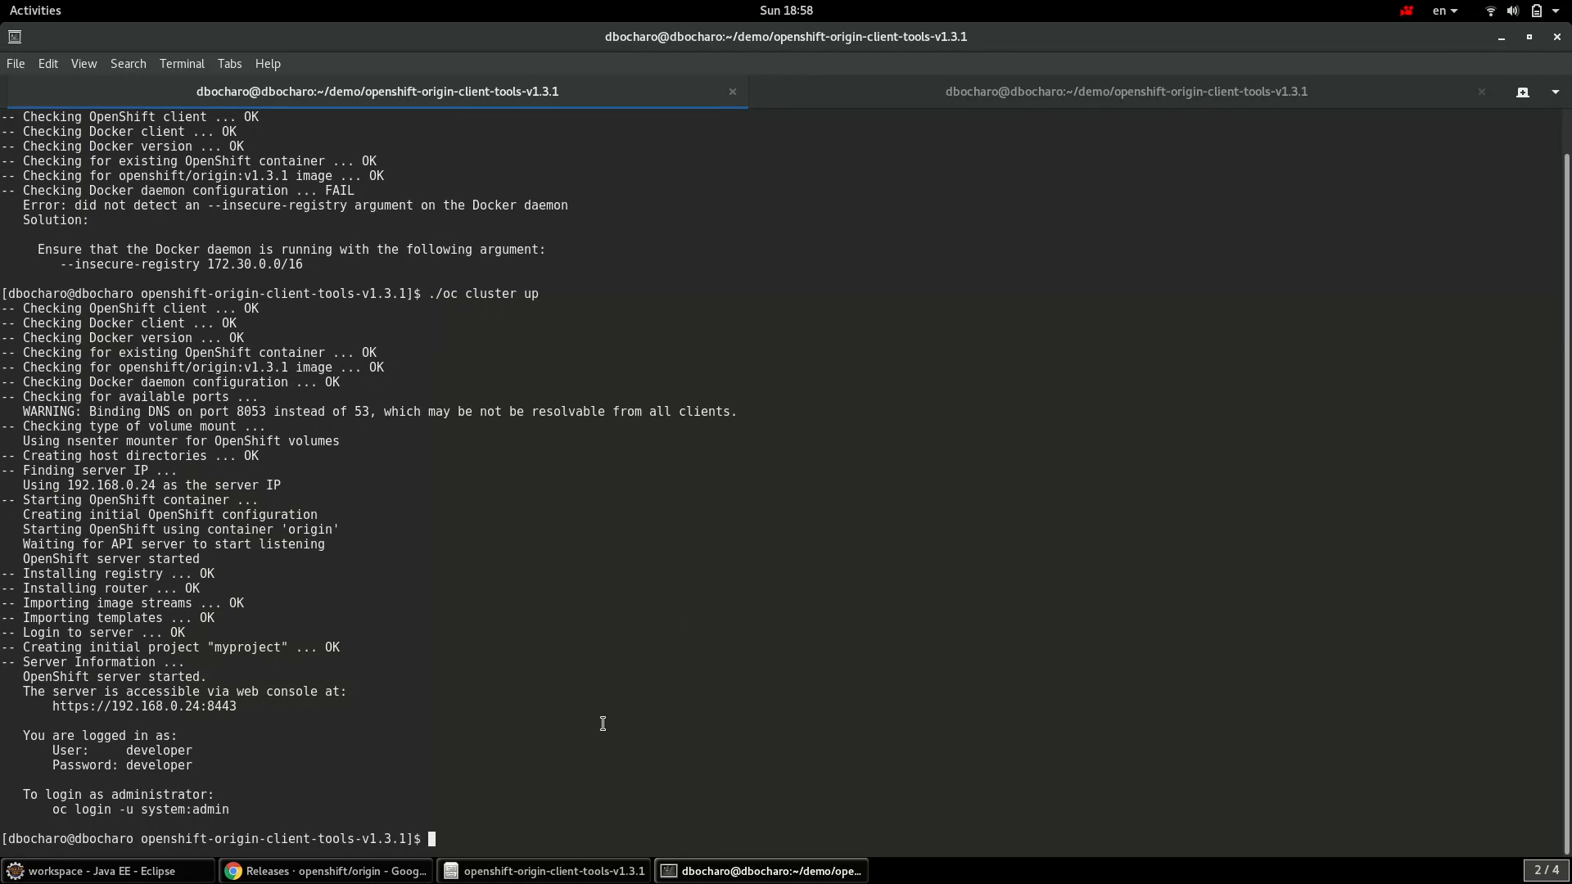
right_click(91, 712)
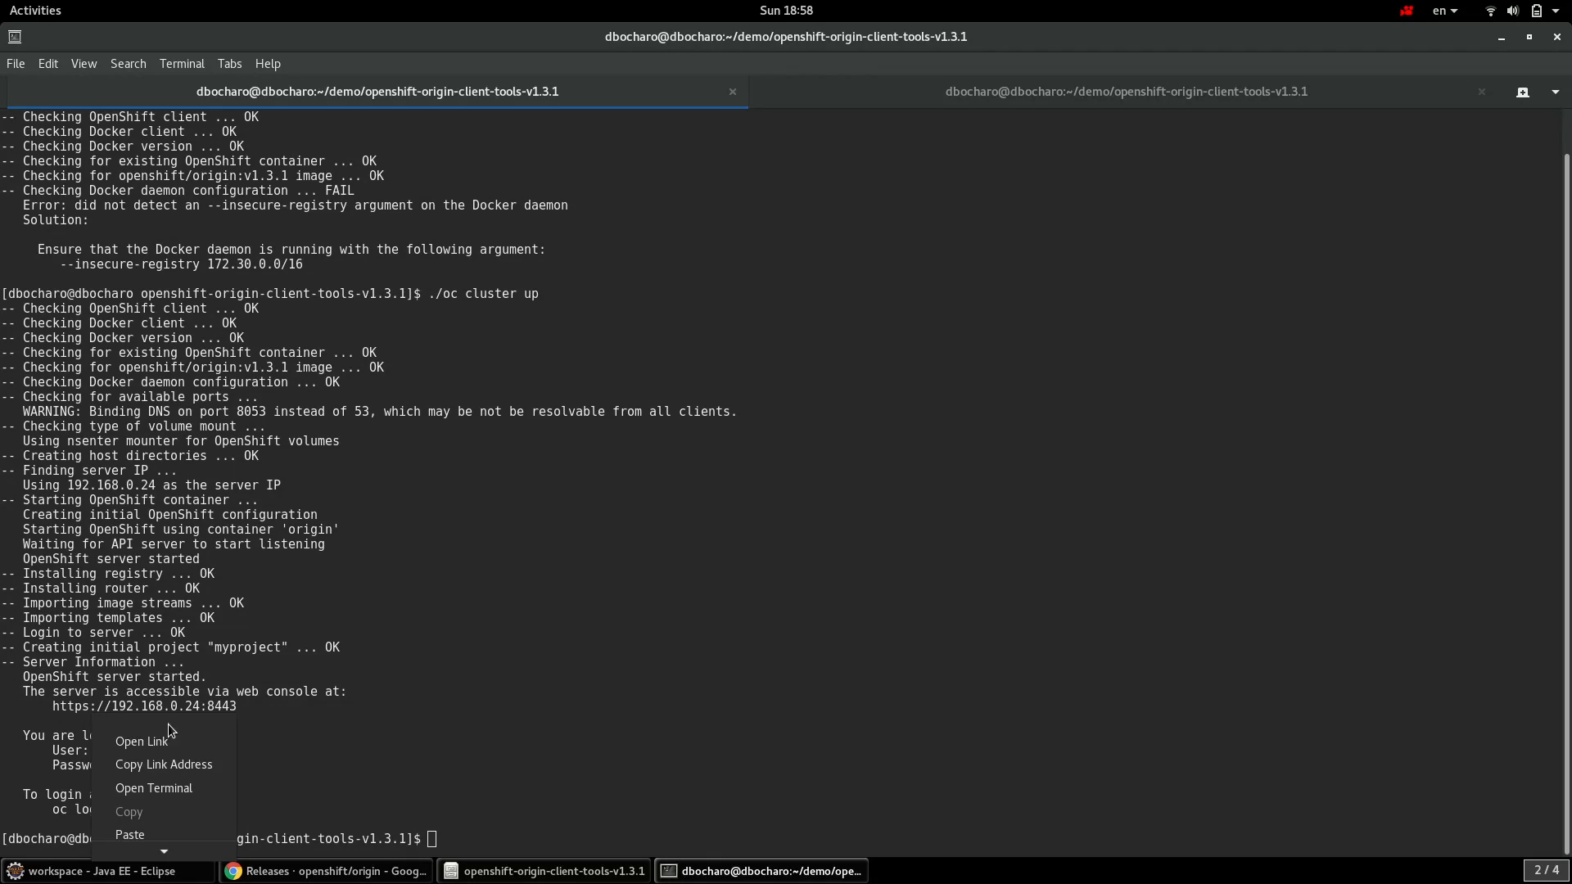
click(200, 765)
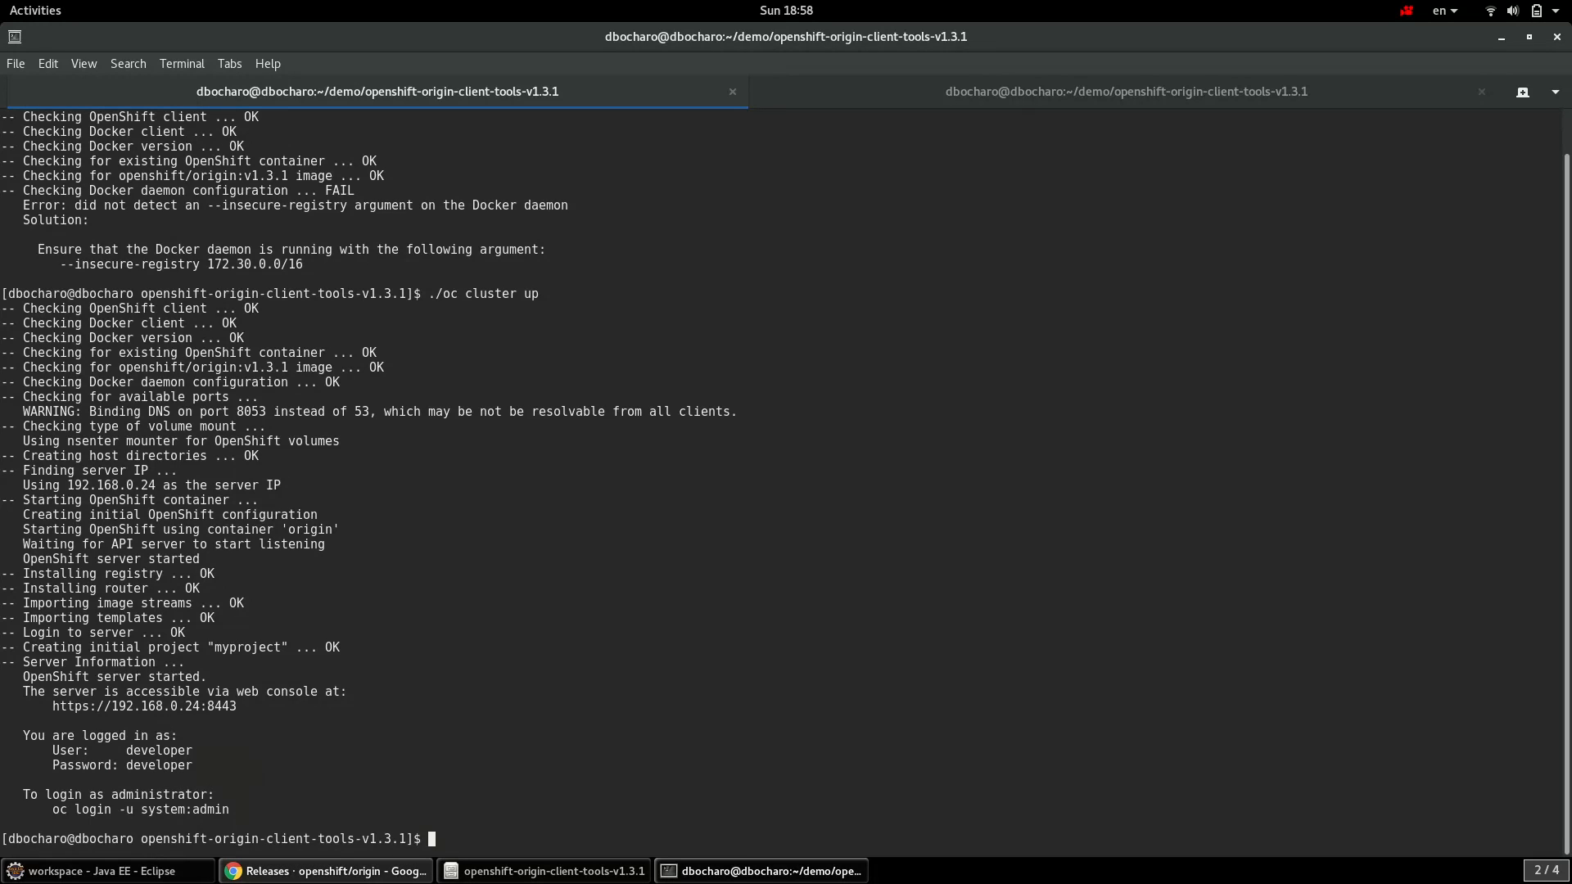
click(98, 871)
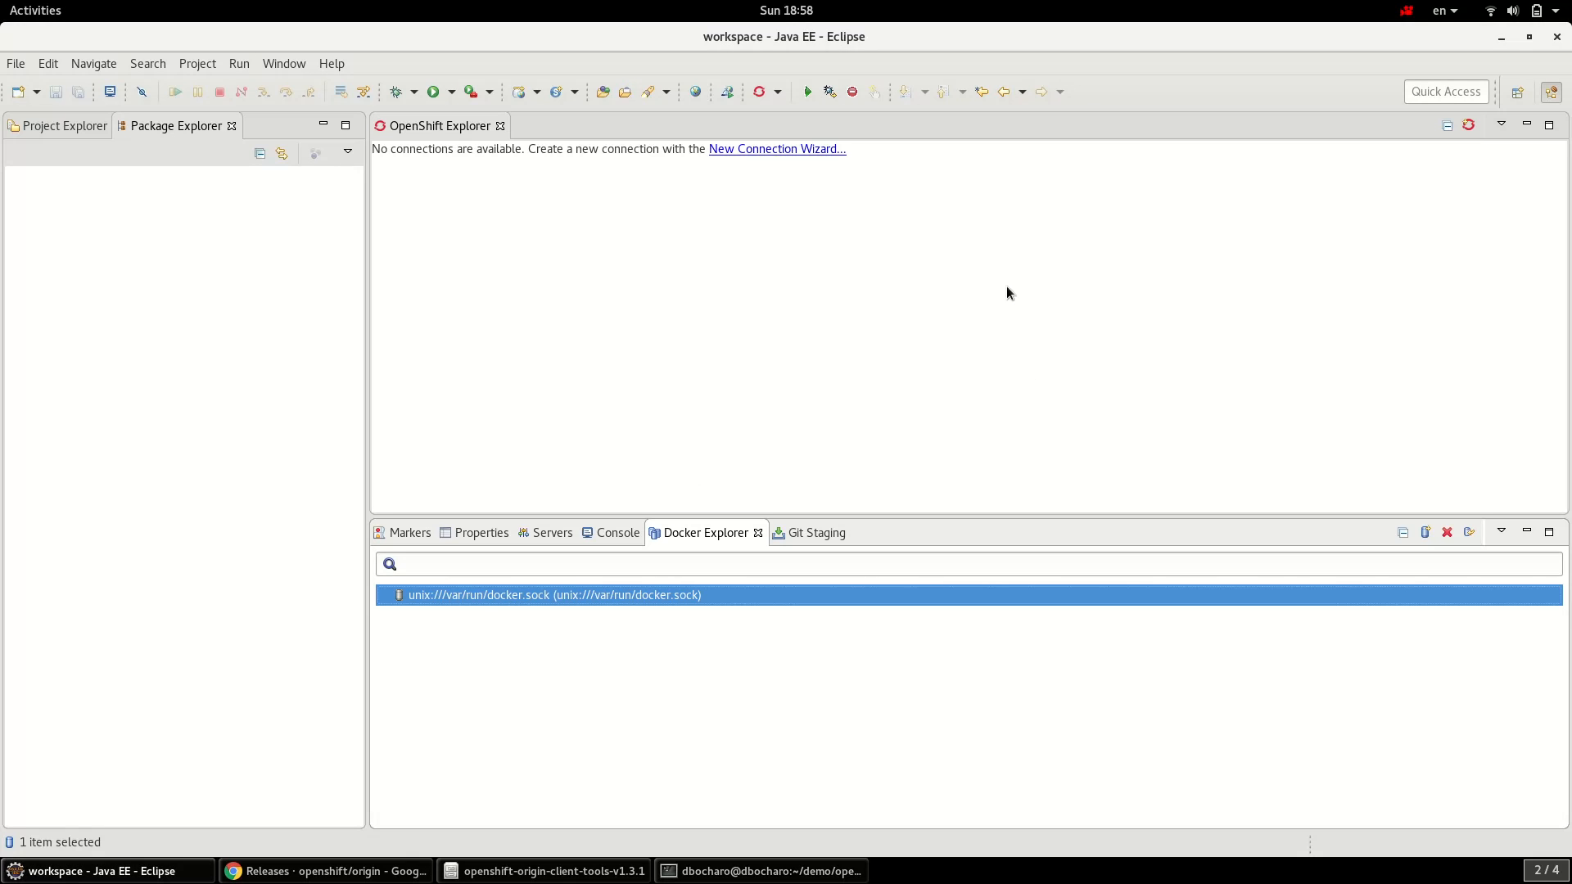
click(773, 149)
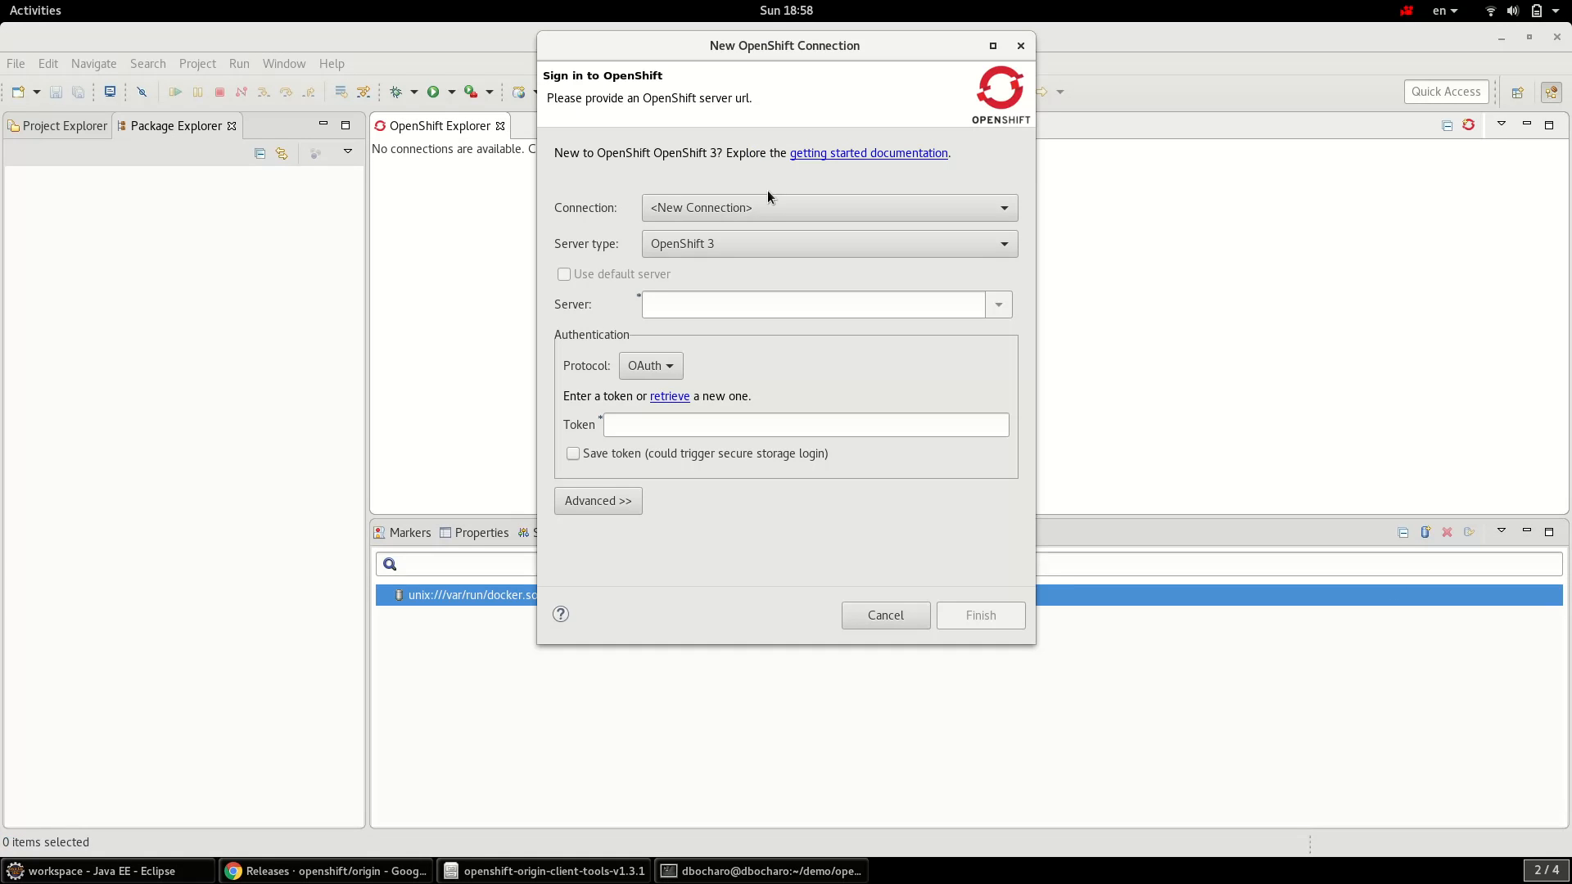
click(735, 310)
key(ctrl+v)
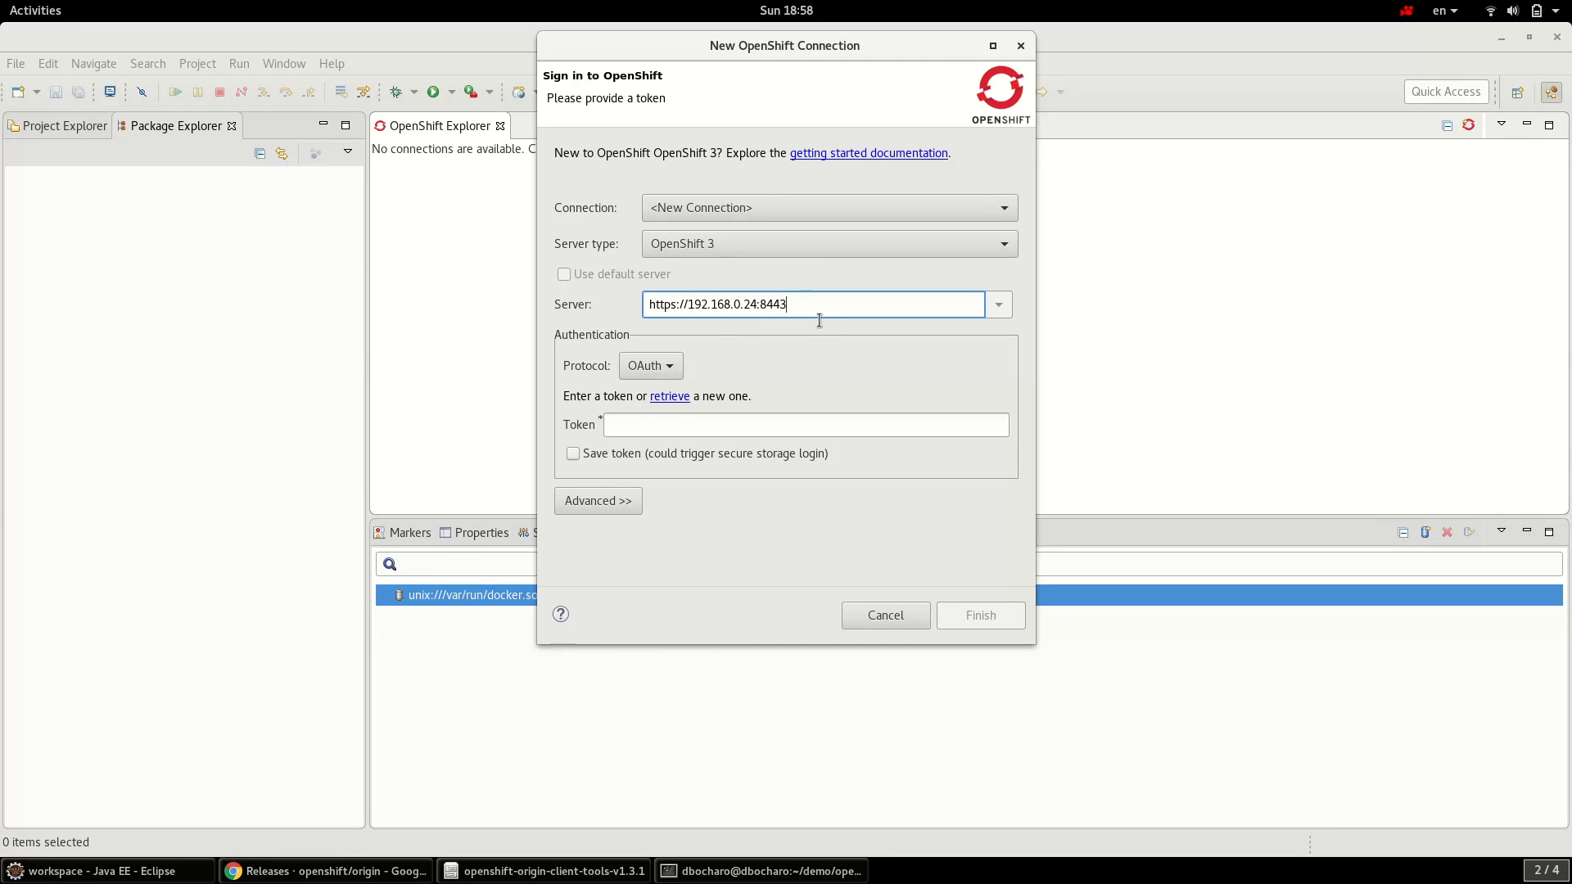
click(662, 366)
click(655, 389)
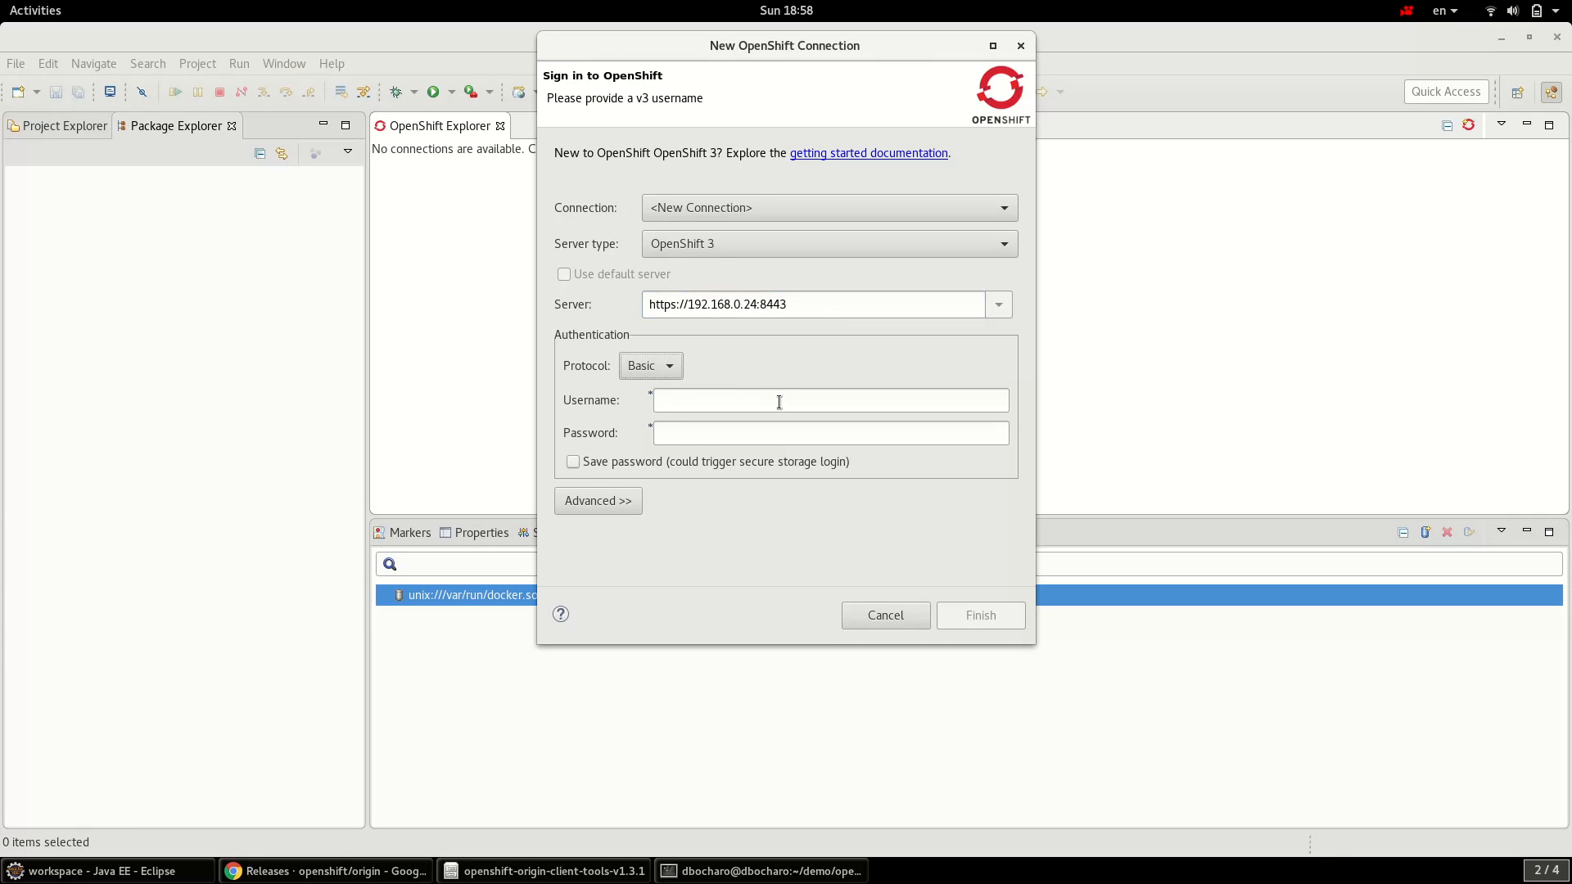
- Sign in as user developer with its password and finish the connection
click(776, 409)
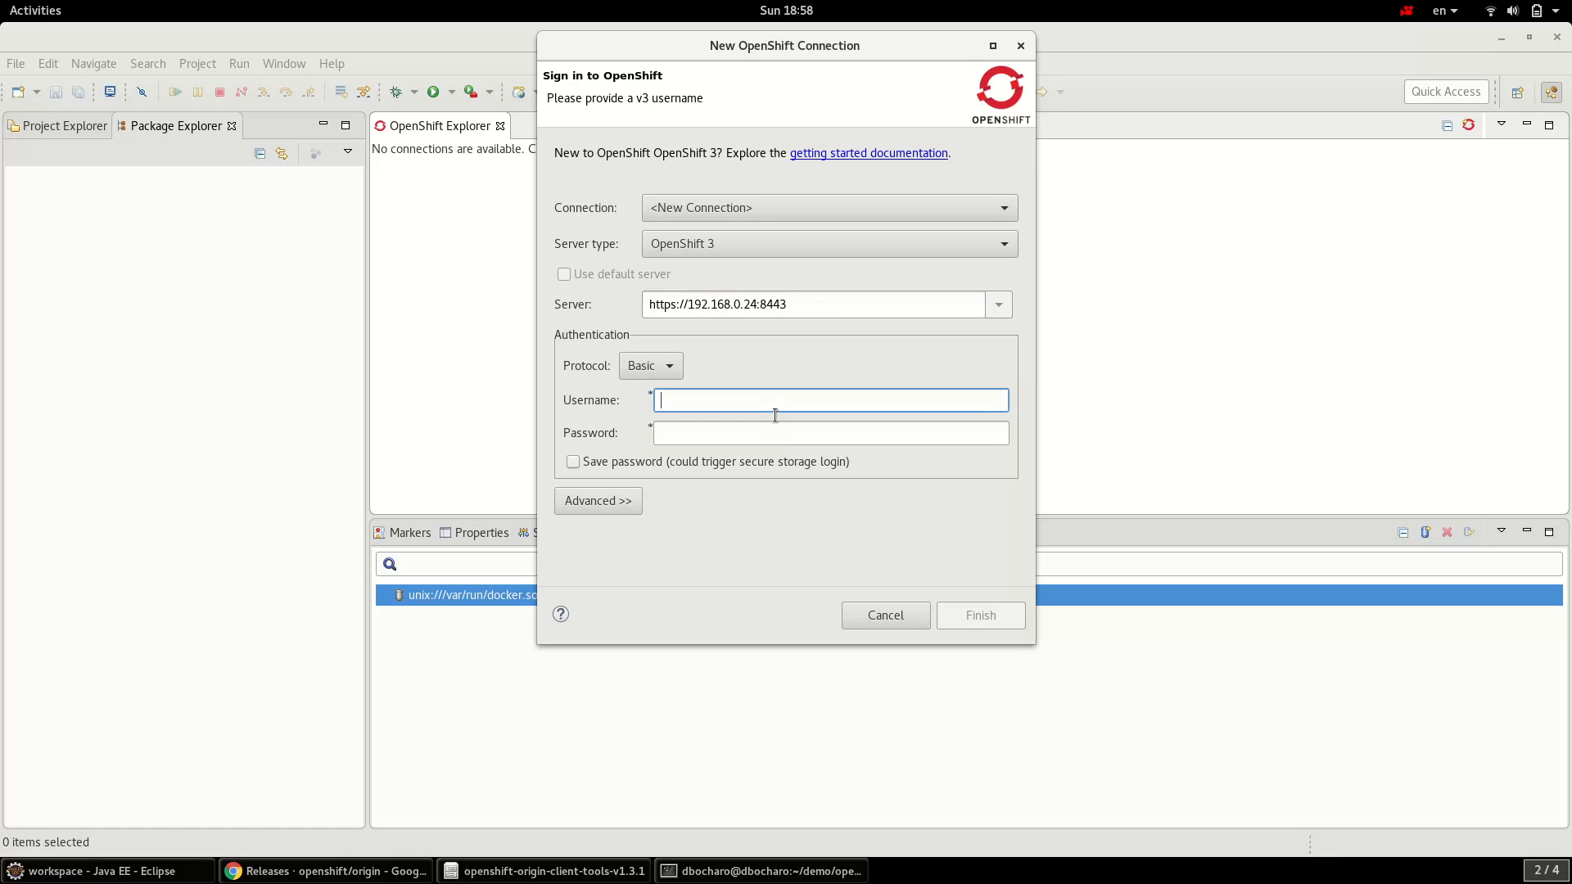
text(developer)
key(Tab)
text(developer)
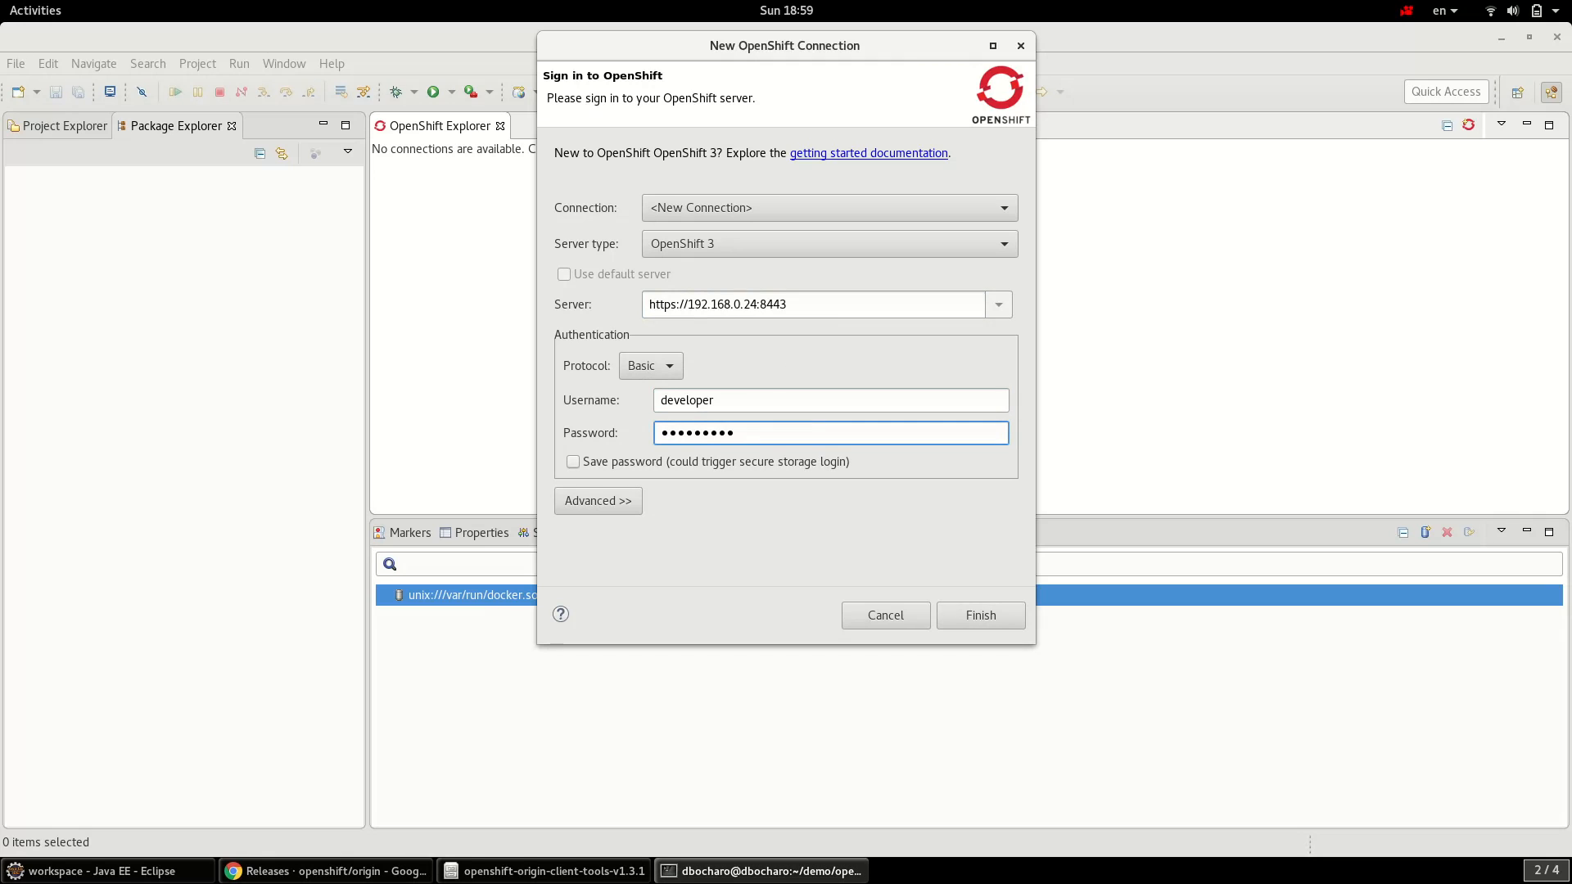
click(768, 871)
click(767, 872)
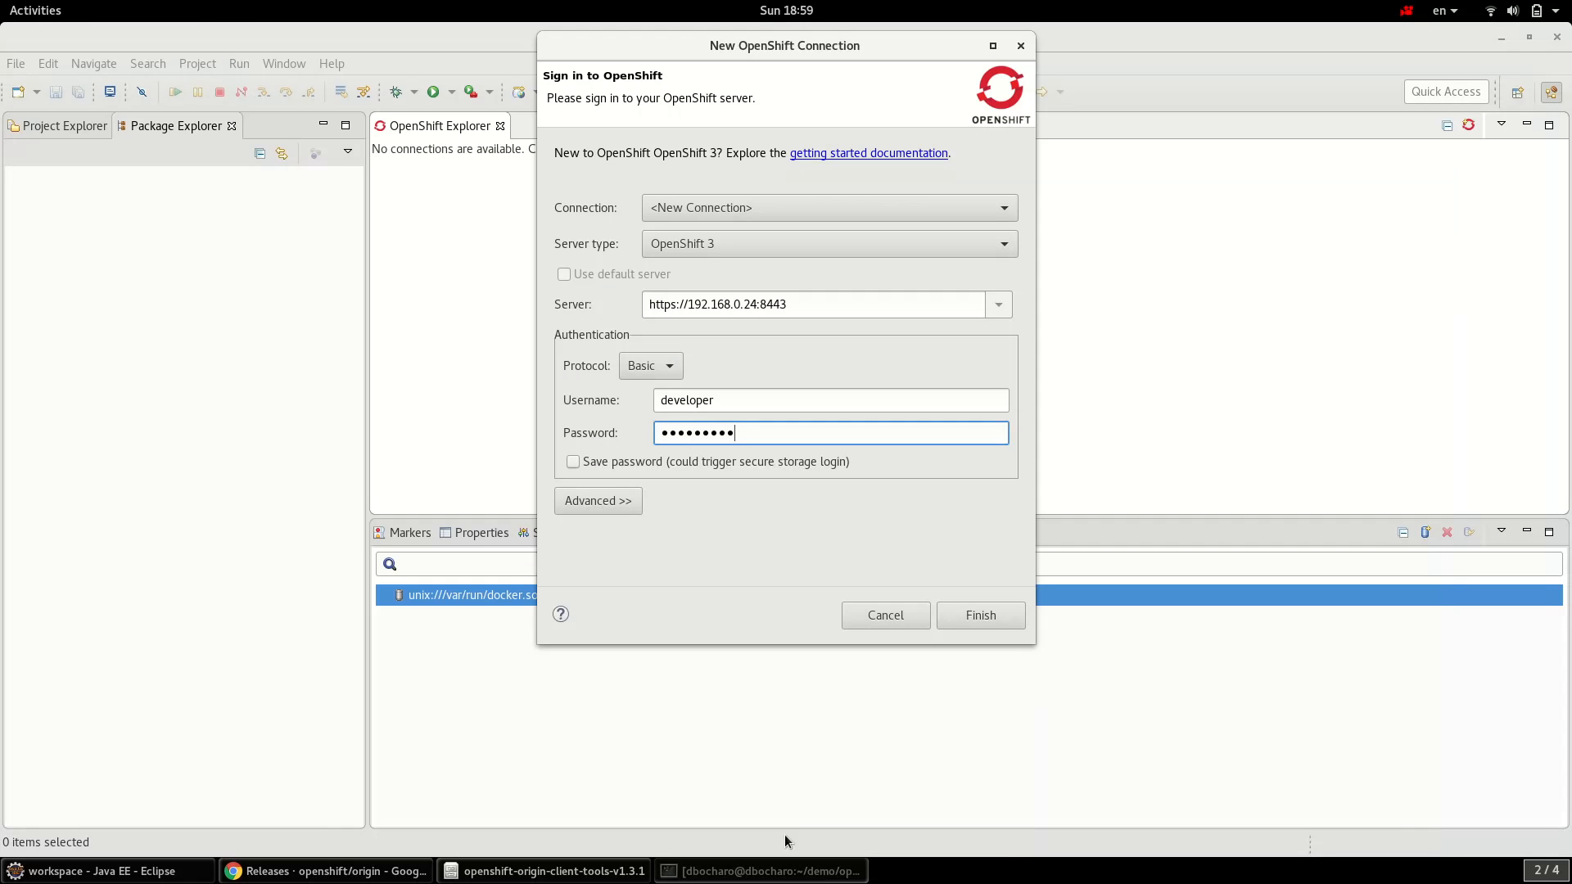
click(993, 620)
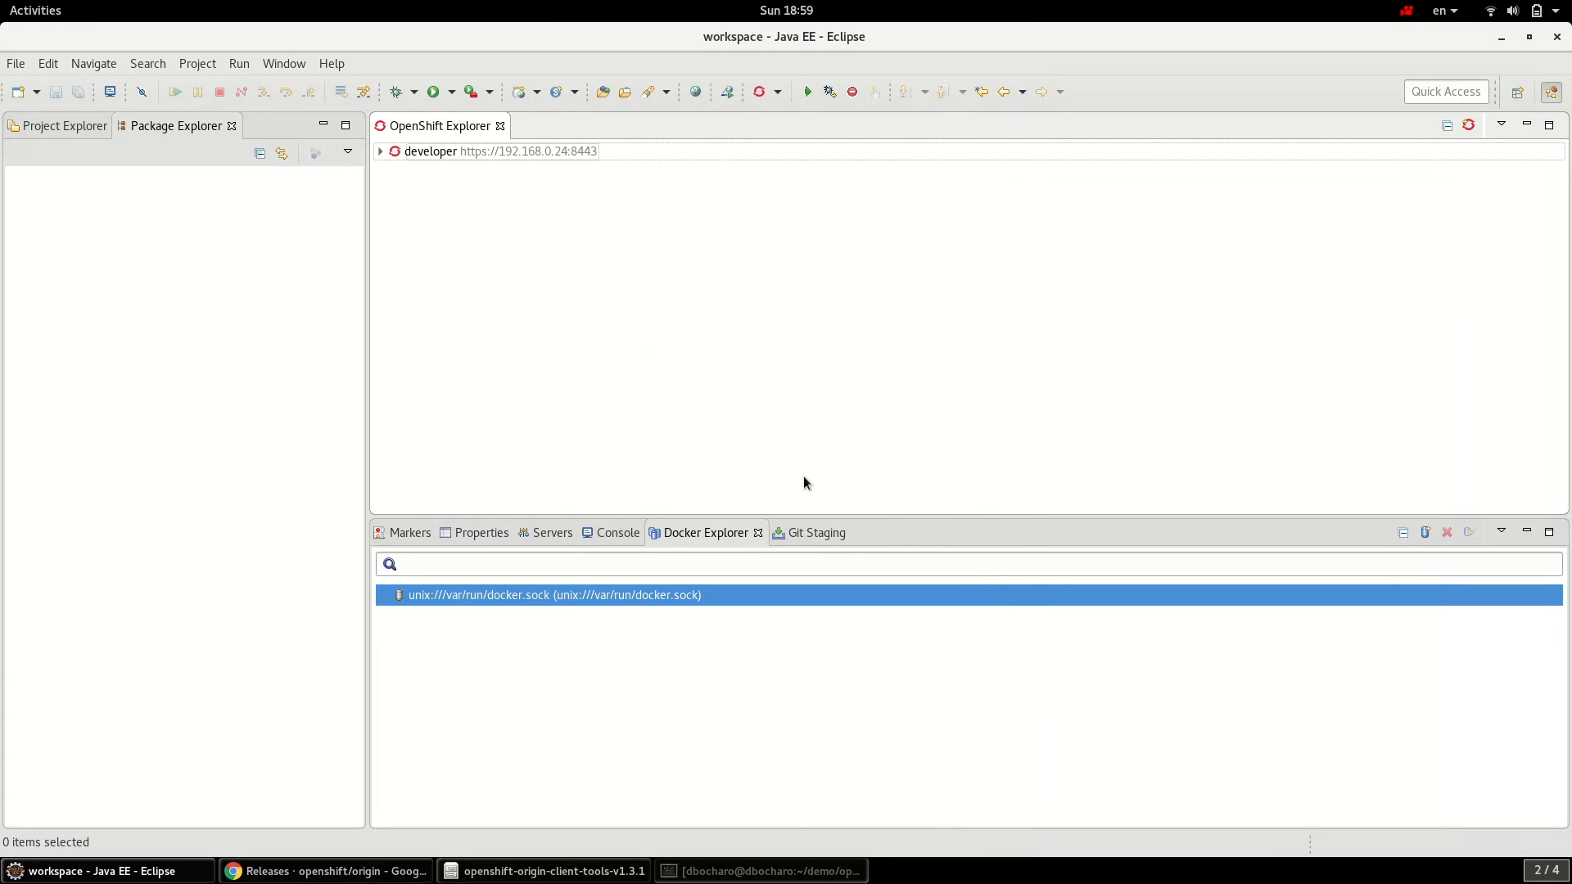
- Expand the connection and My Project, and start a new application in My Project
click(380, 155)
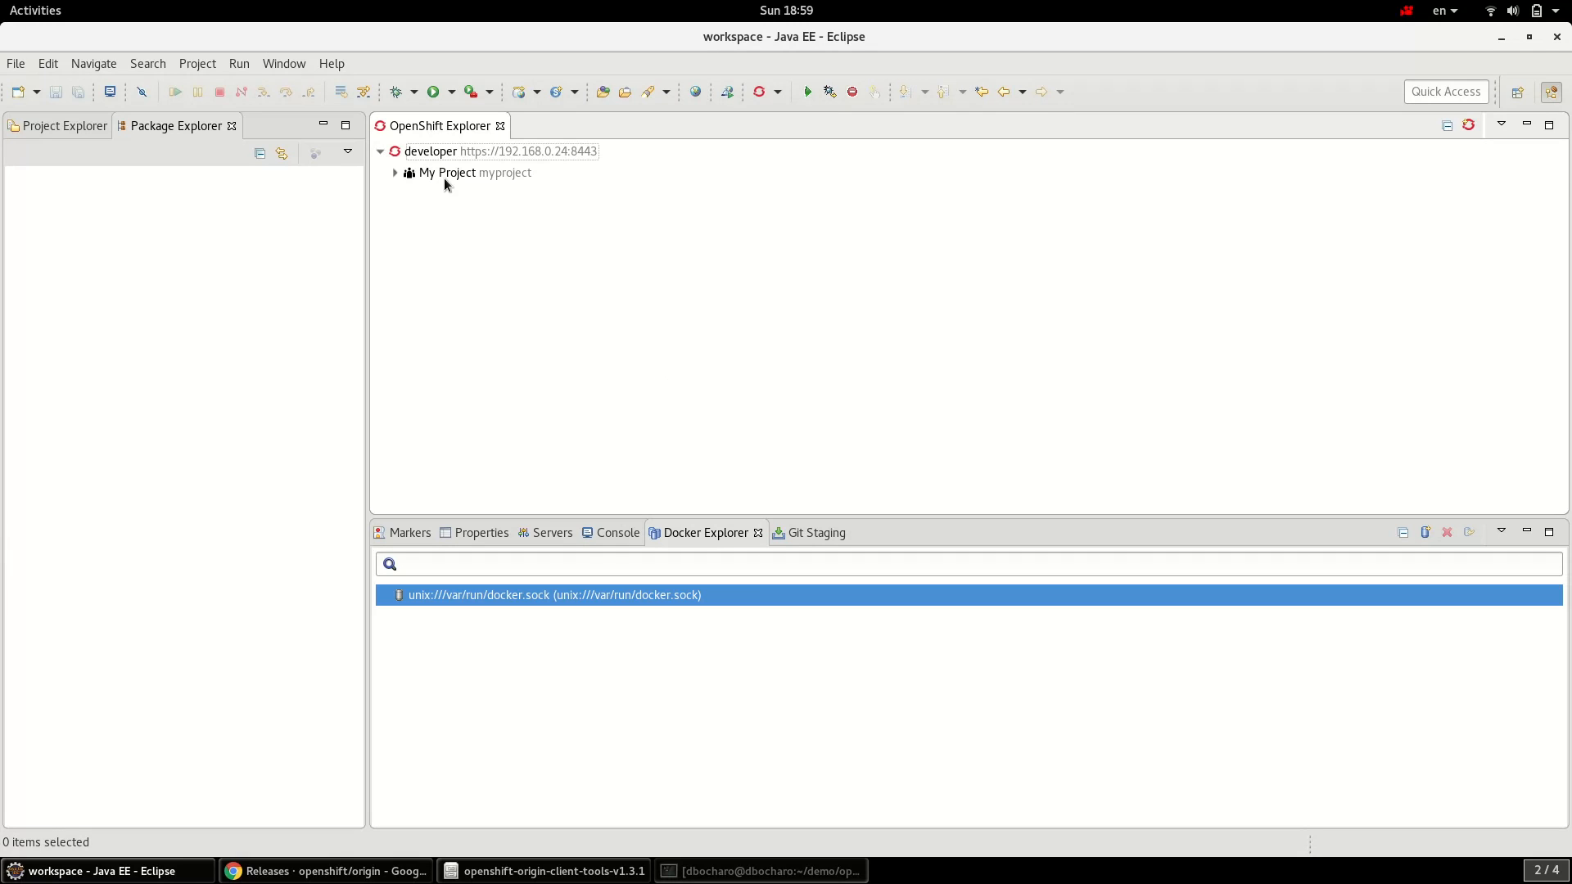
click(444, 180)
click(395, 174)
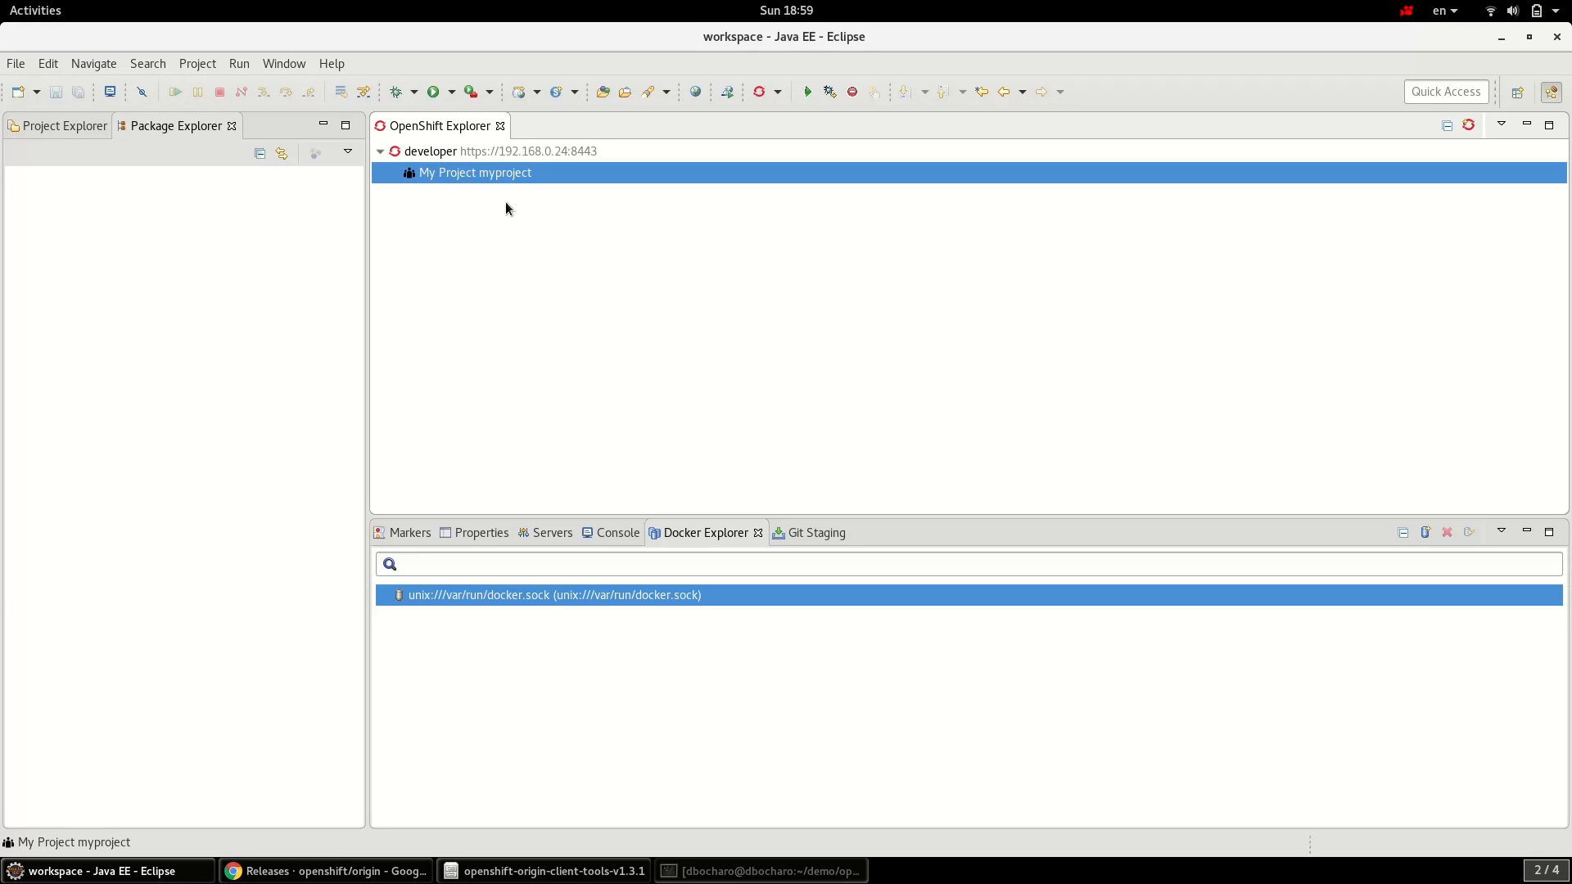
right_click(503, 178)
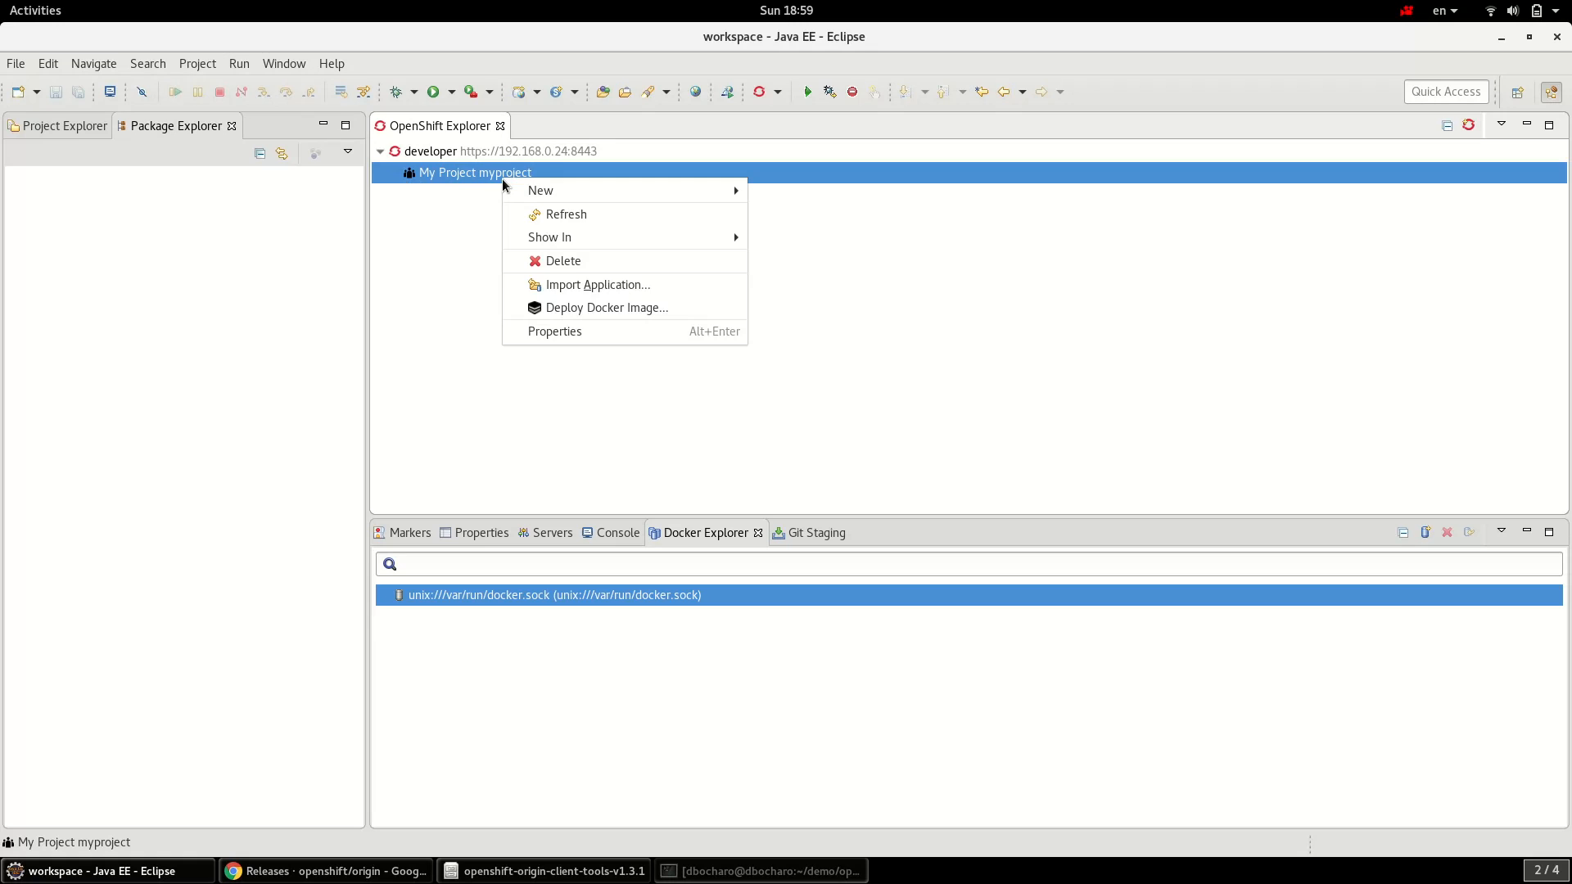
mouse_move(720, 190)
click(804, 239)
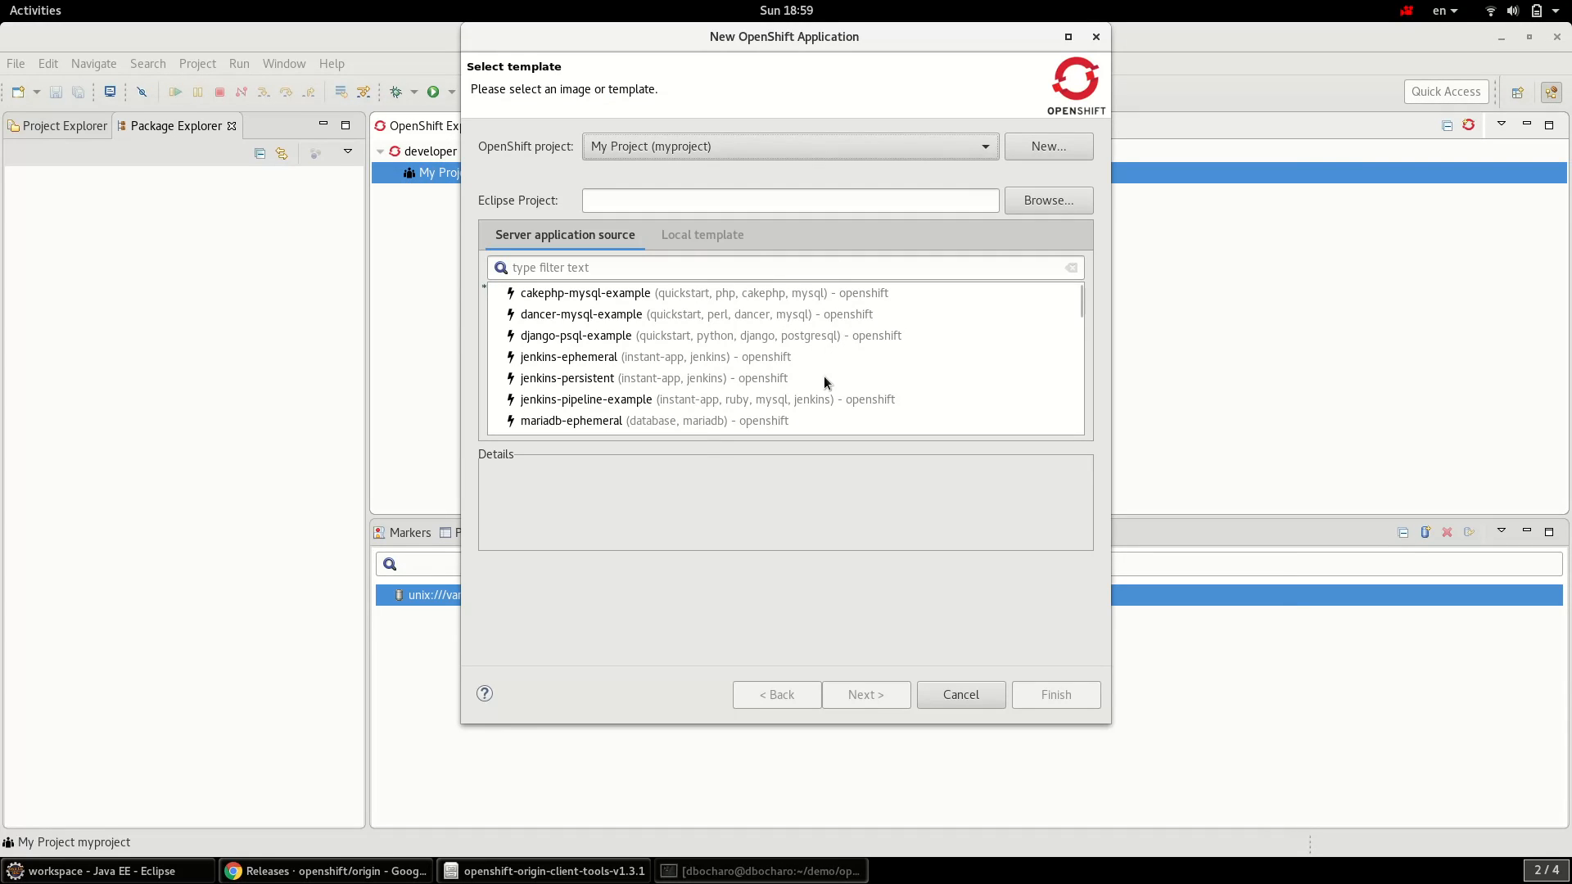
- Choose the python:latest builder image, continue to Build Configuration, and select its Git Repository URL
click(800, 339)
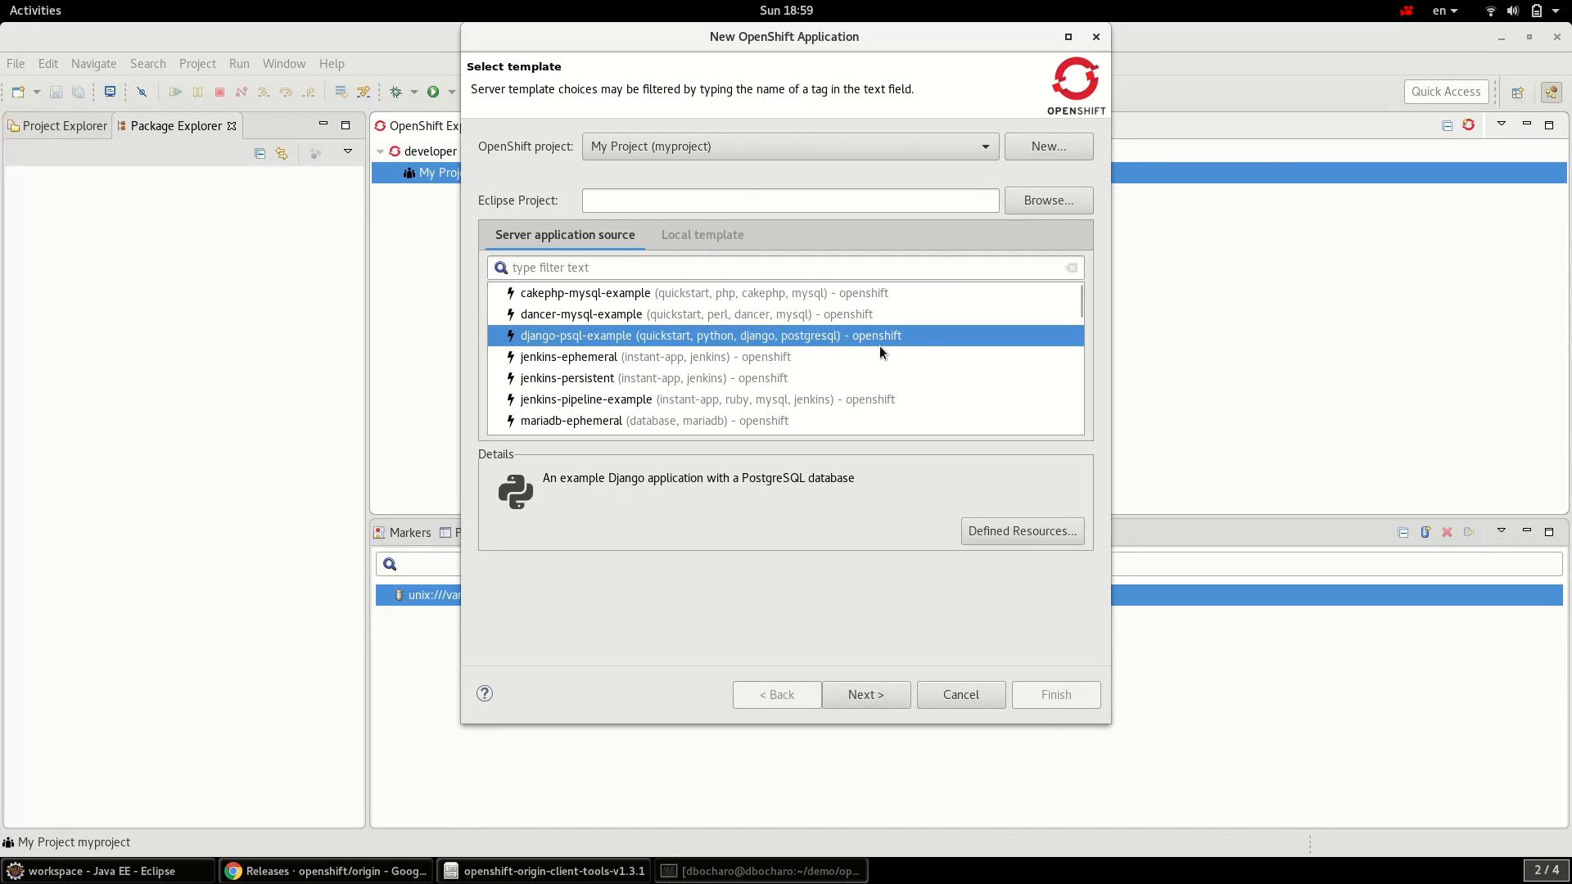
scroll(881, 347, down, 3)
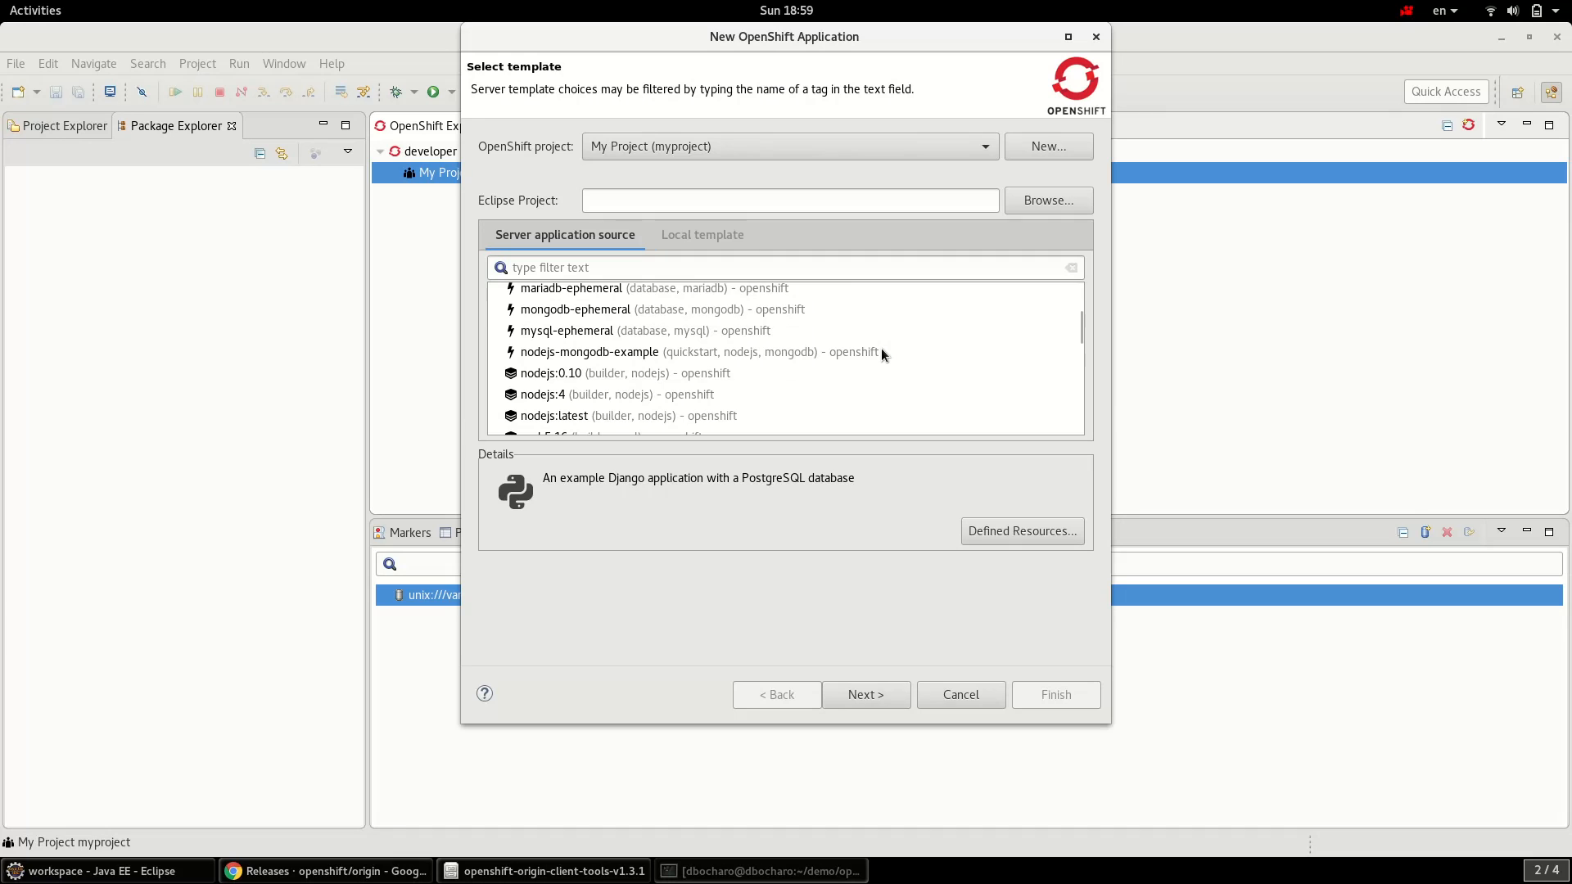
scroll(881, 353, down, 5)
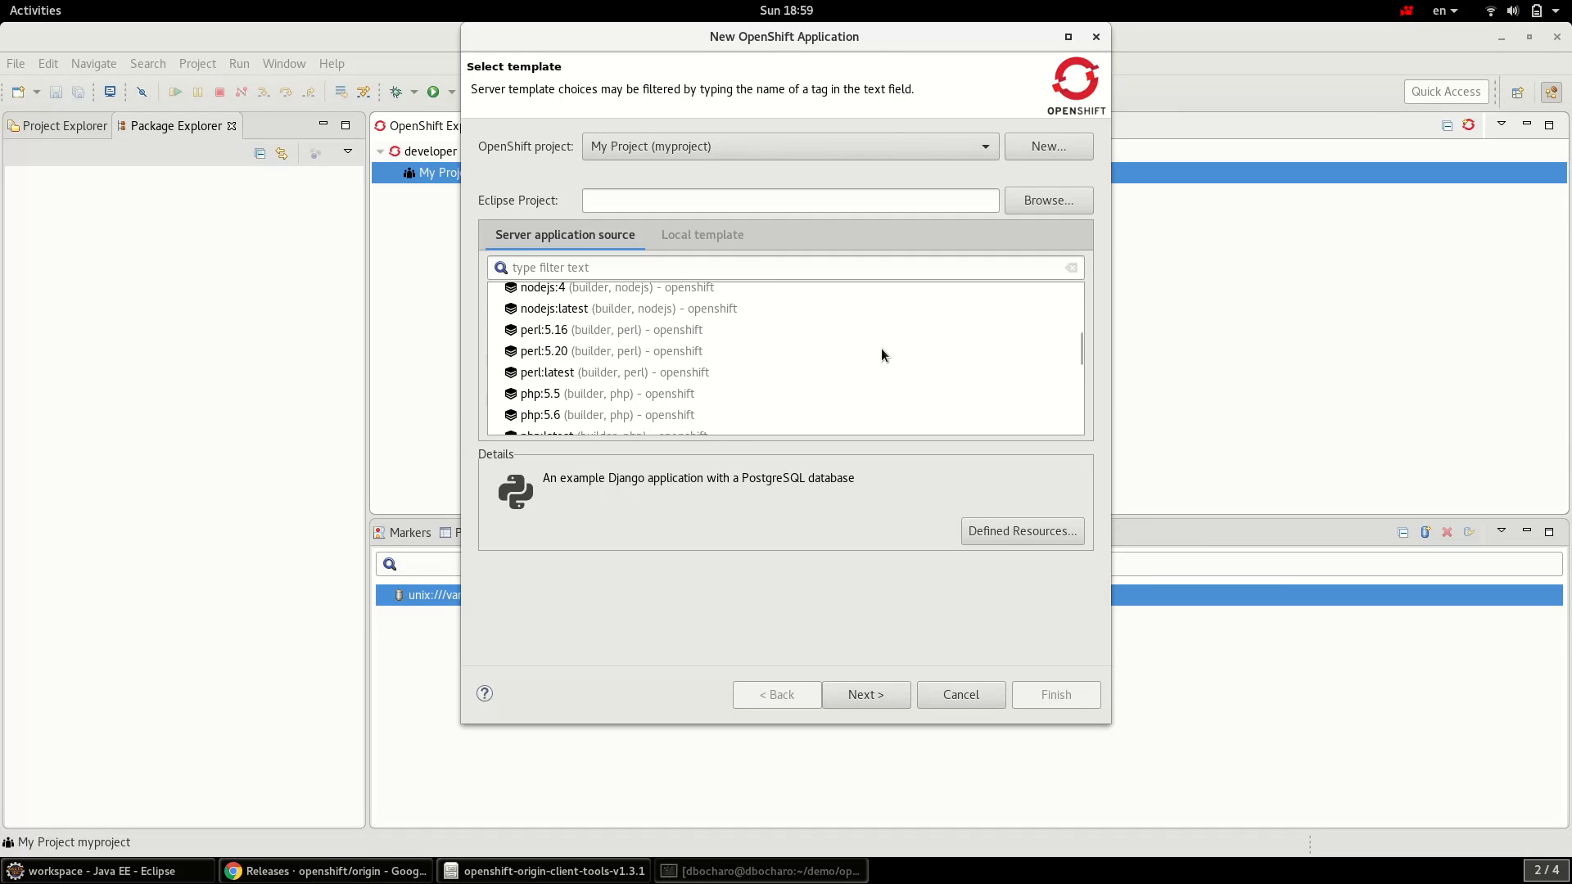
scroll(880, 355, down, 1)
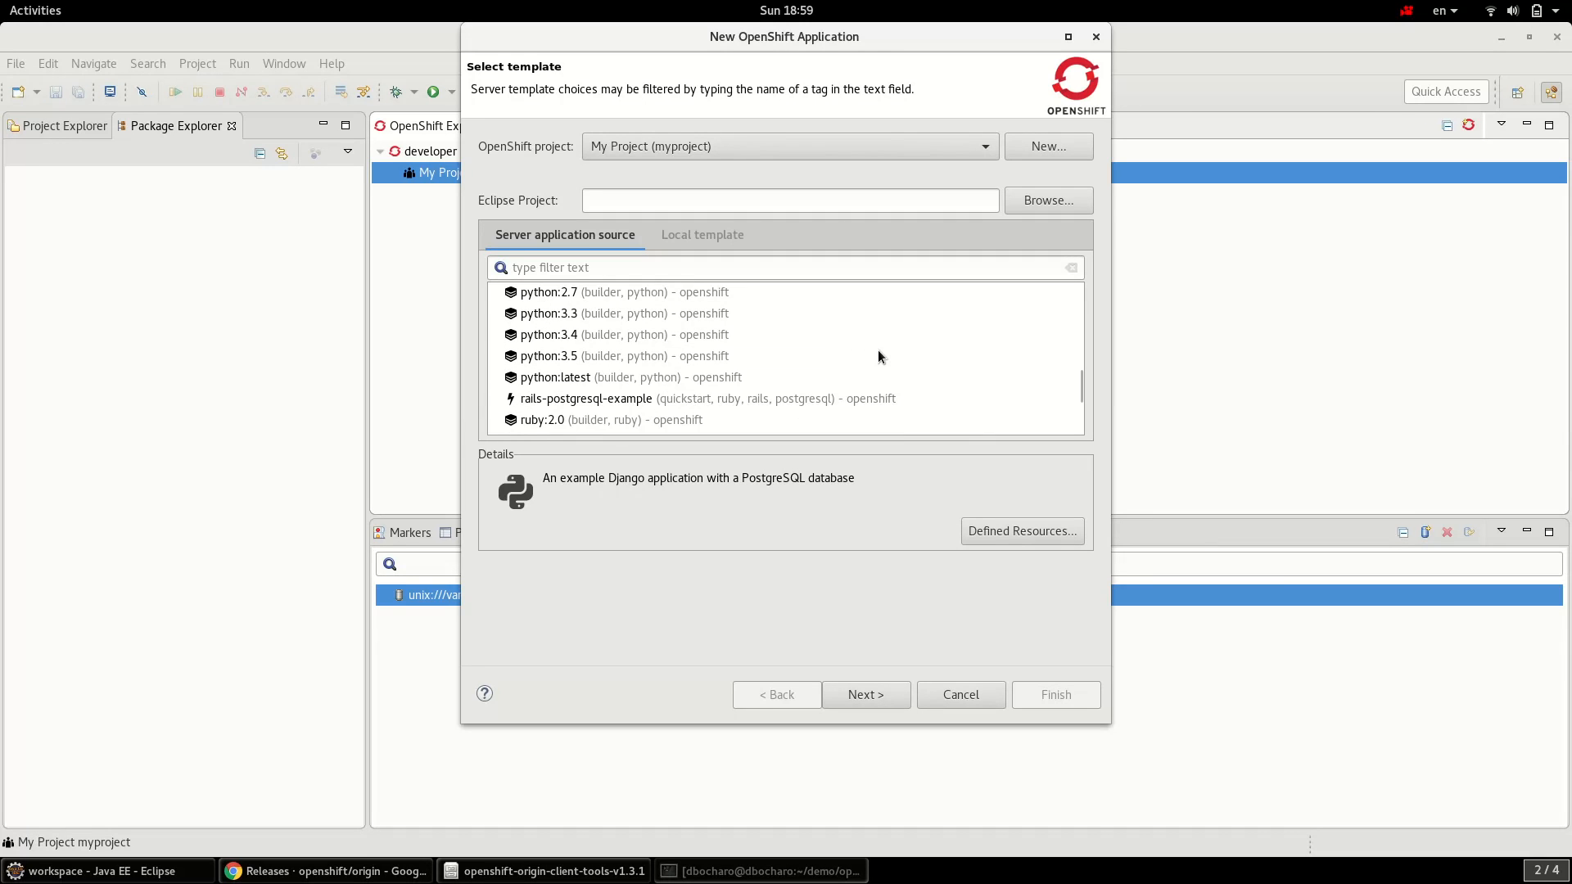
click(688, 385)
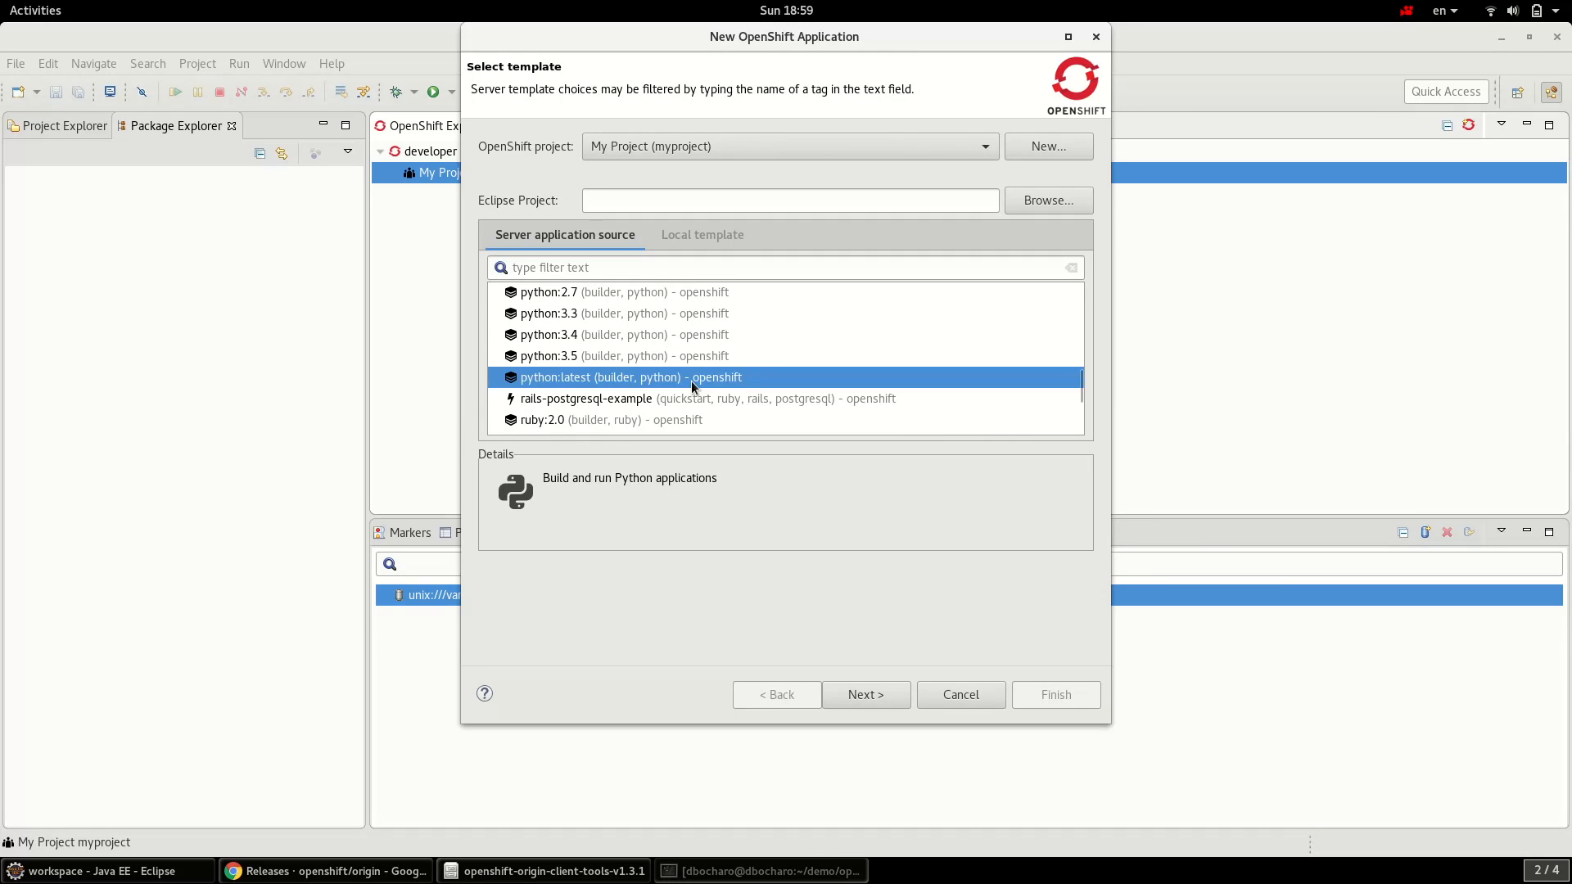
click(886, 693)
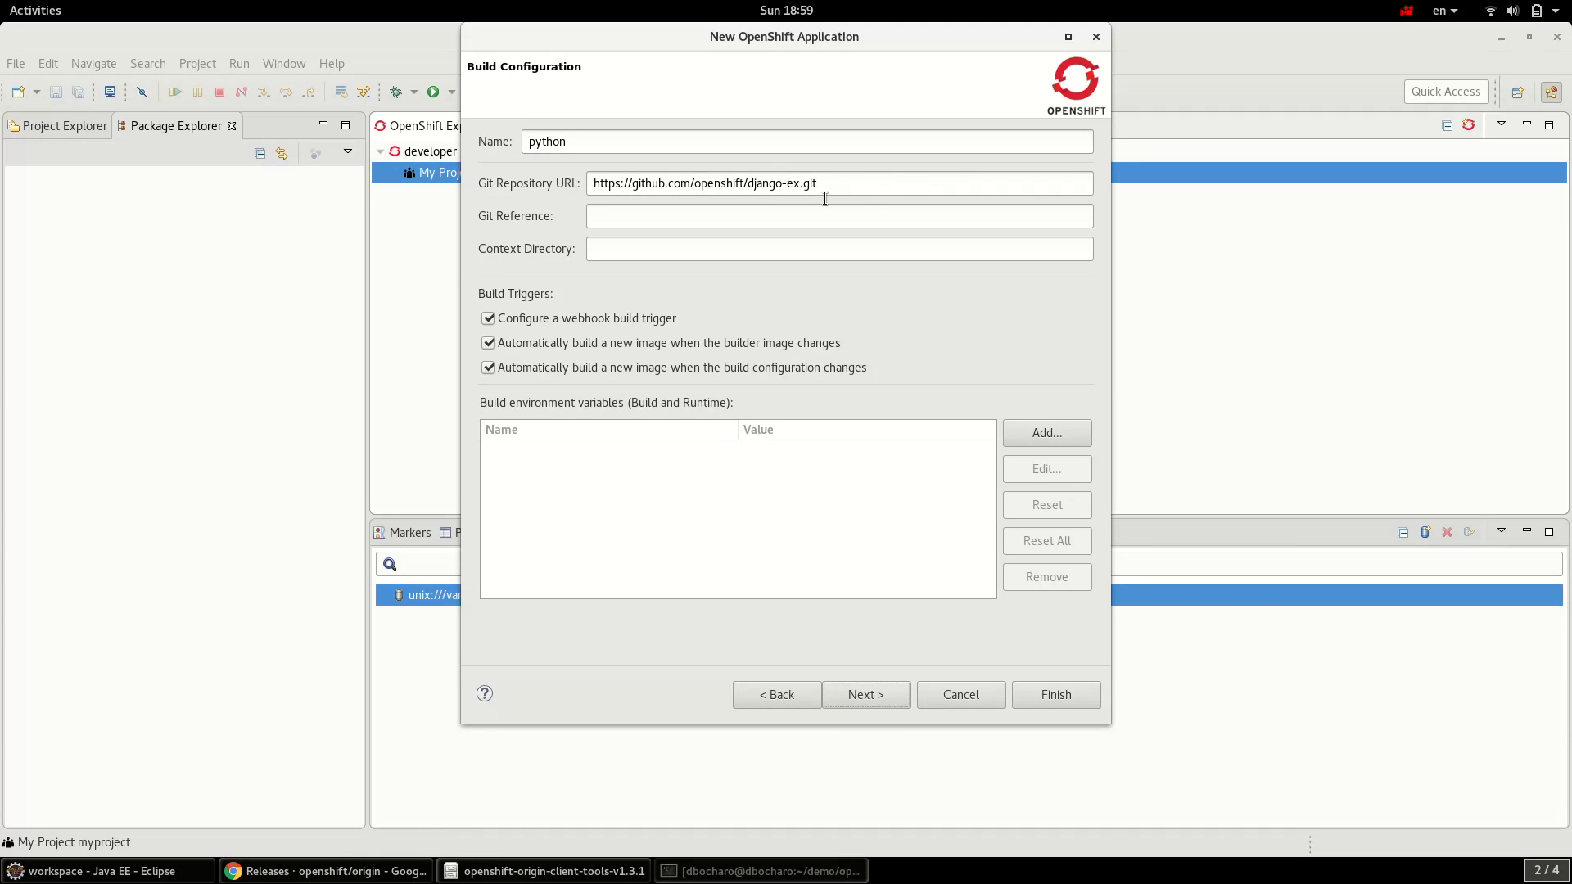
triple_click(828, 184)
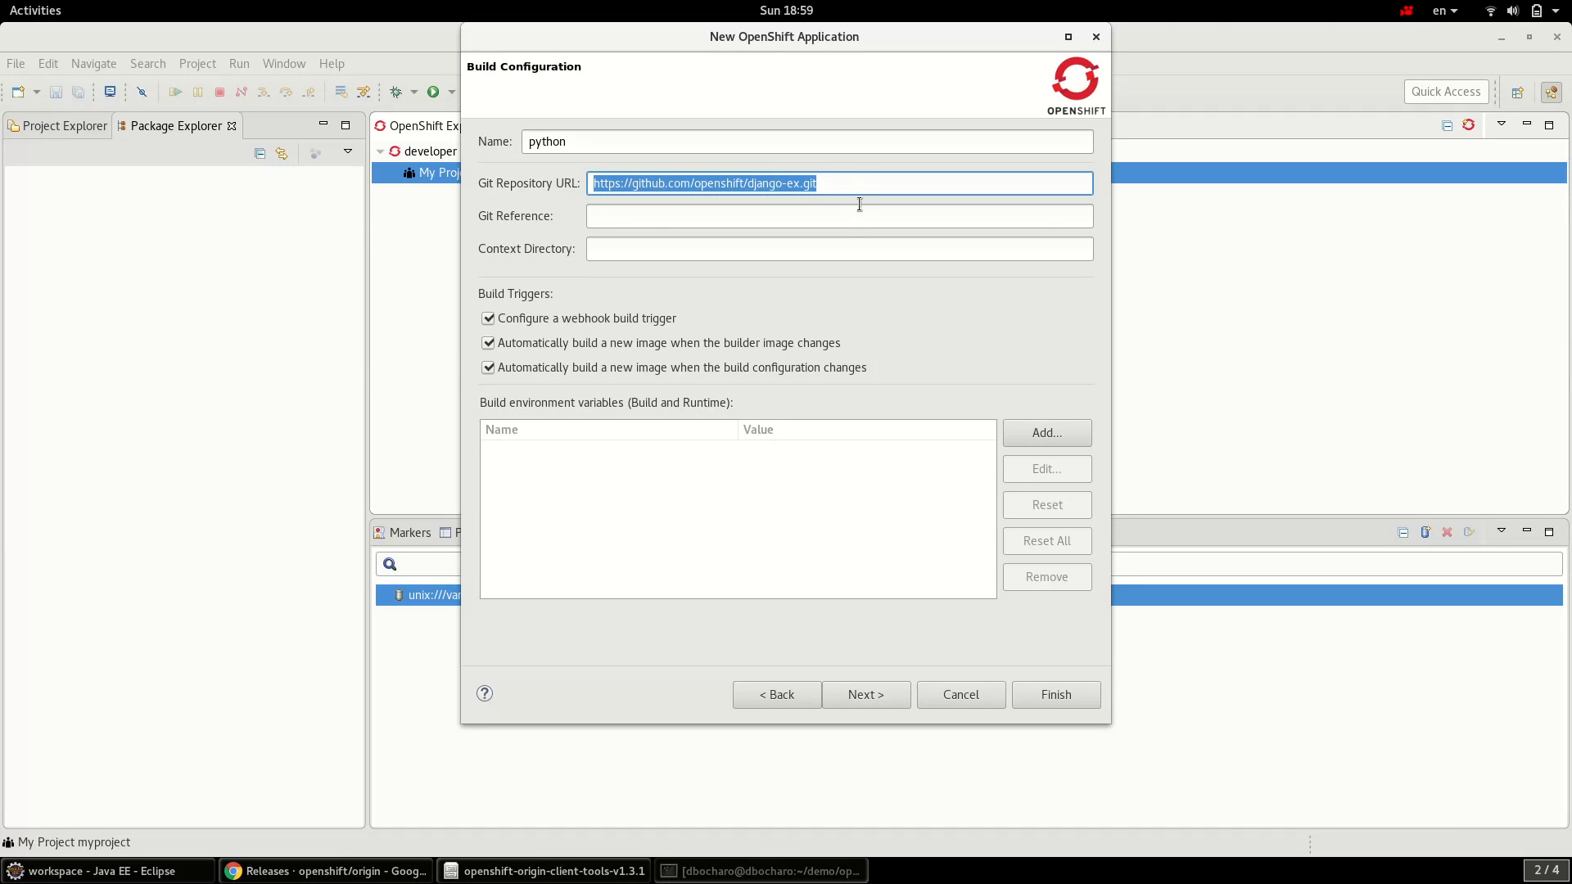
- Open the django-ex repository in a new Chrome tab and fork it into your account
click(328, 871)
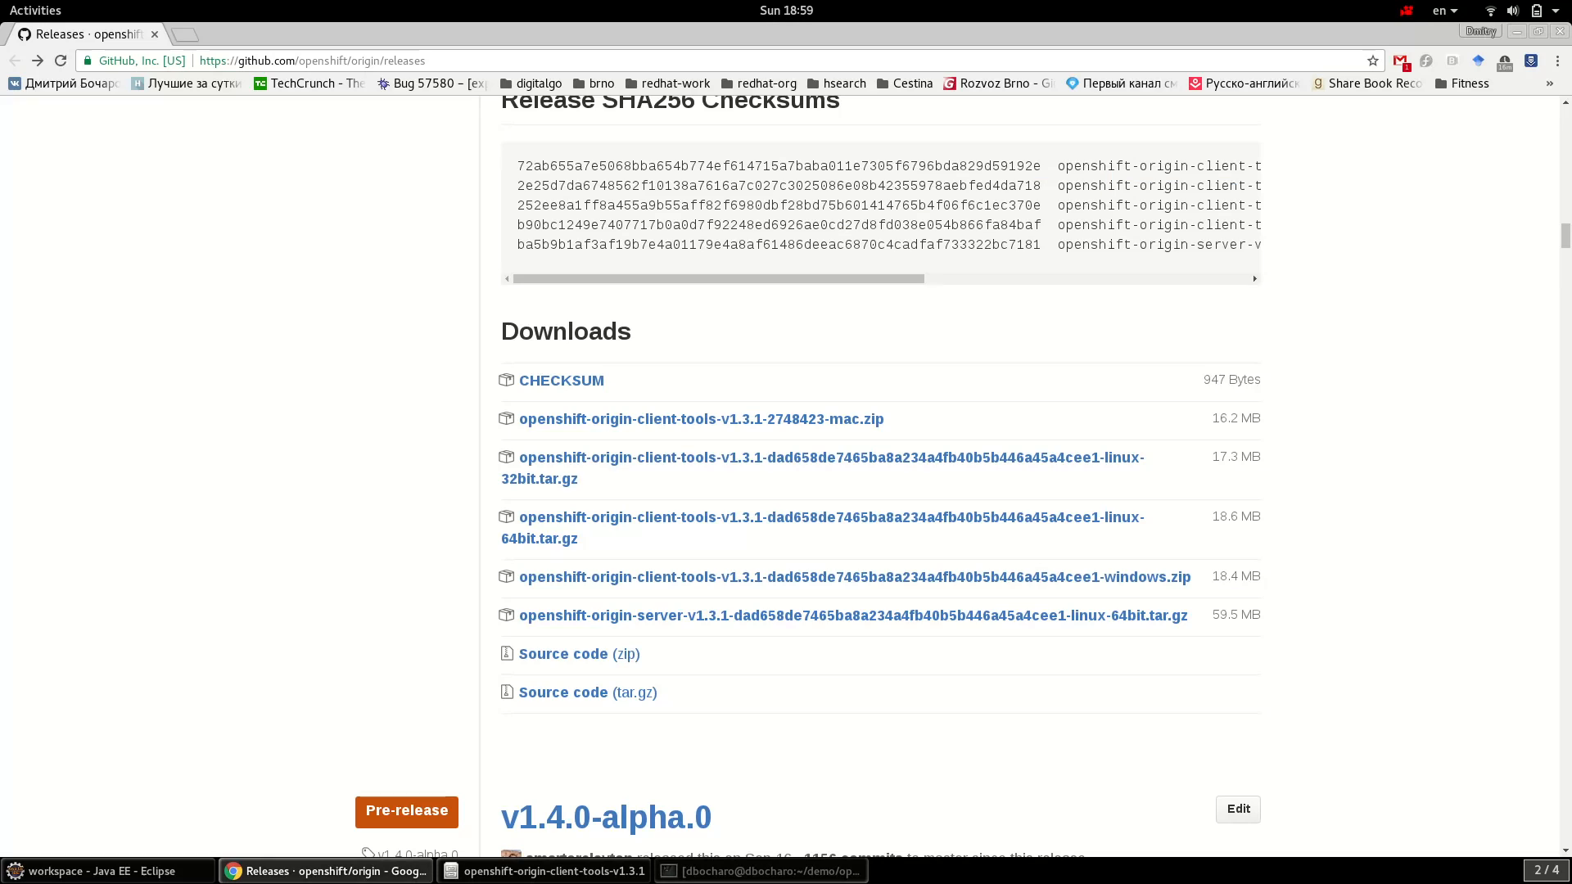
click(194, 36)
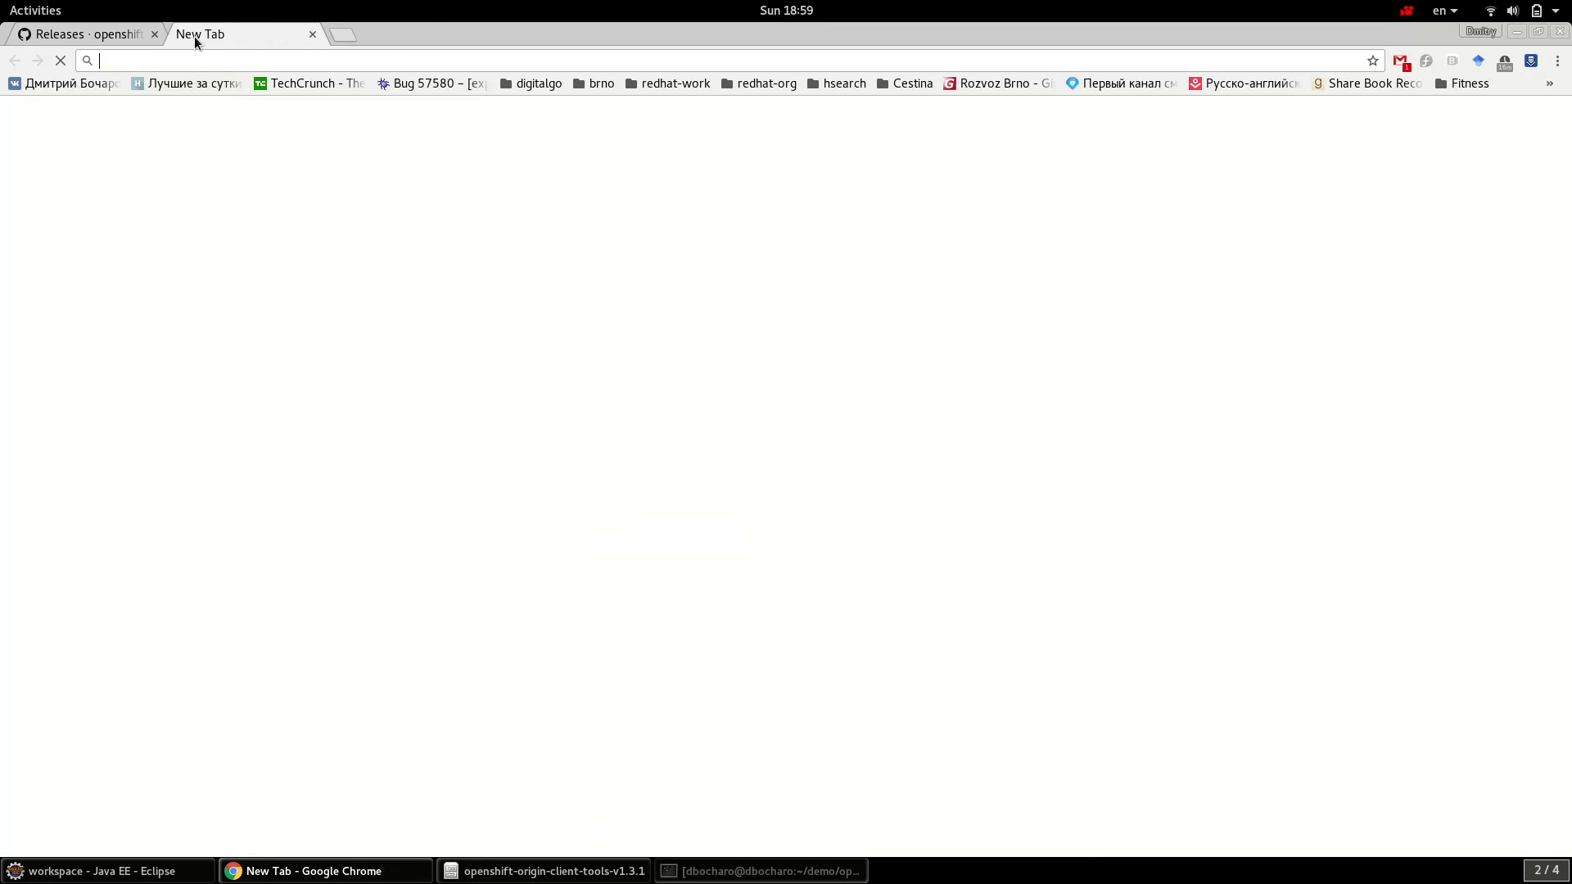
key(ctrl+v)
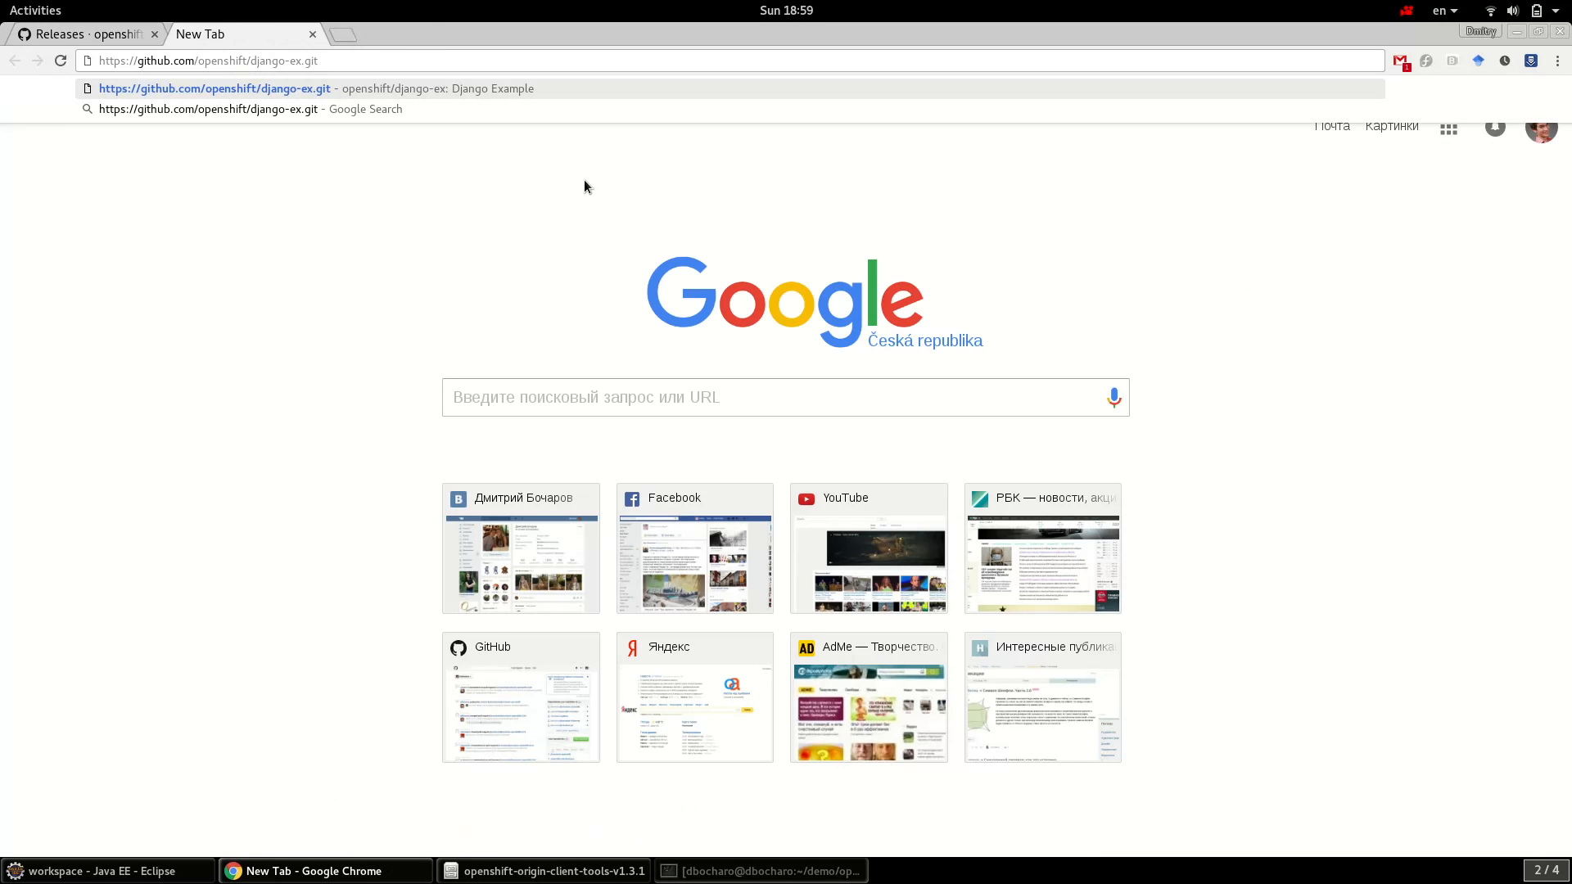
key(Return)
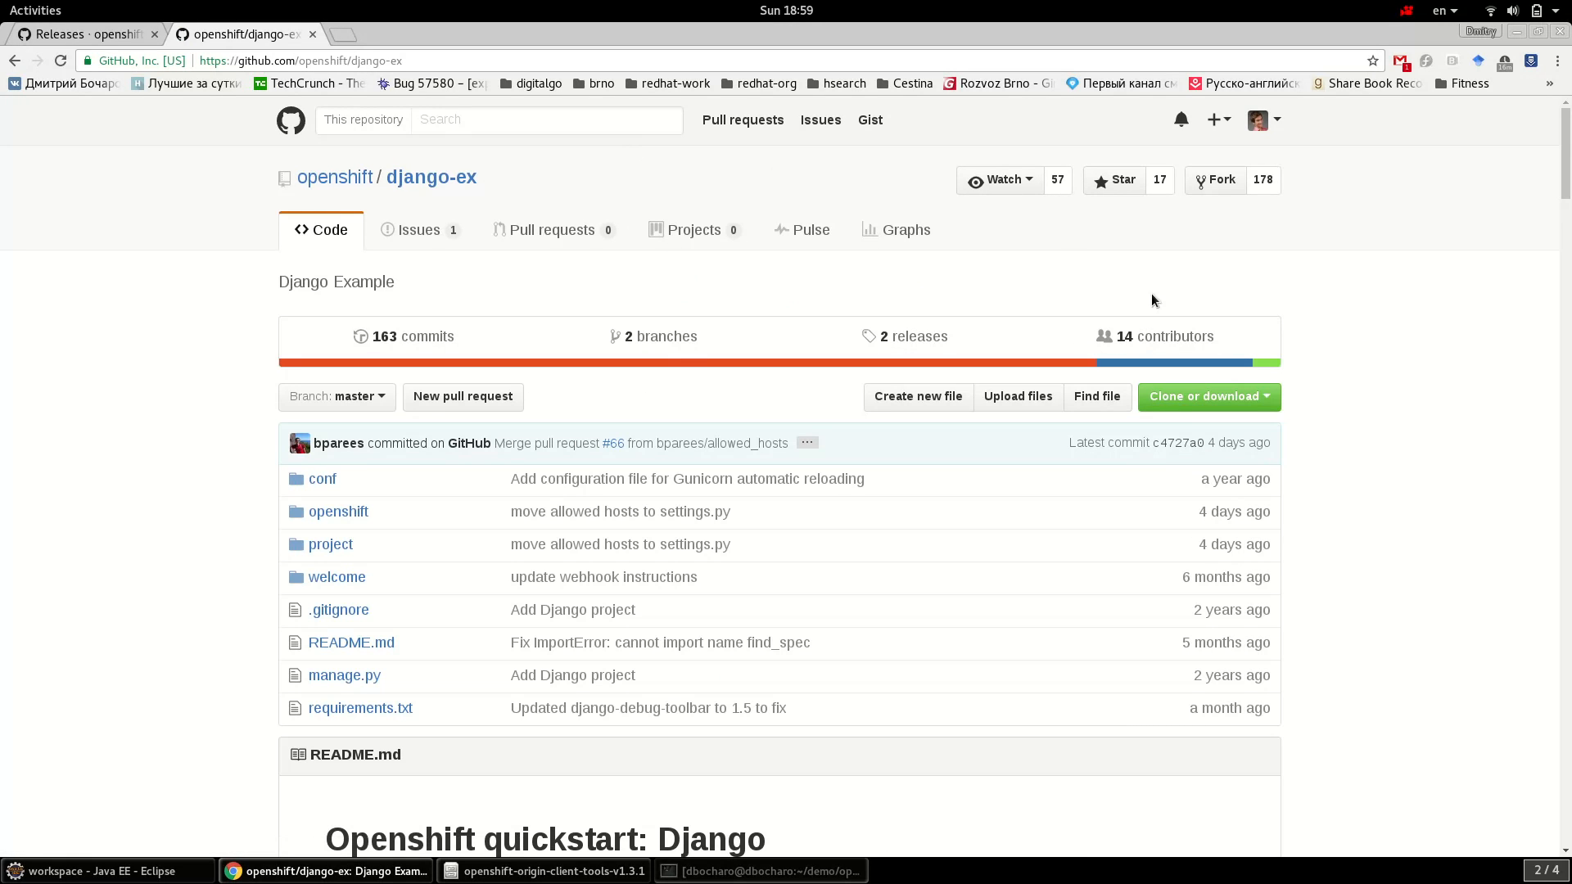
click(1227, 185)
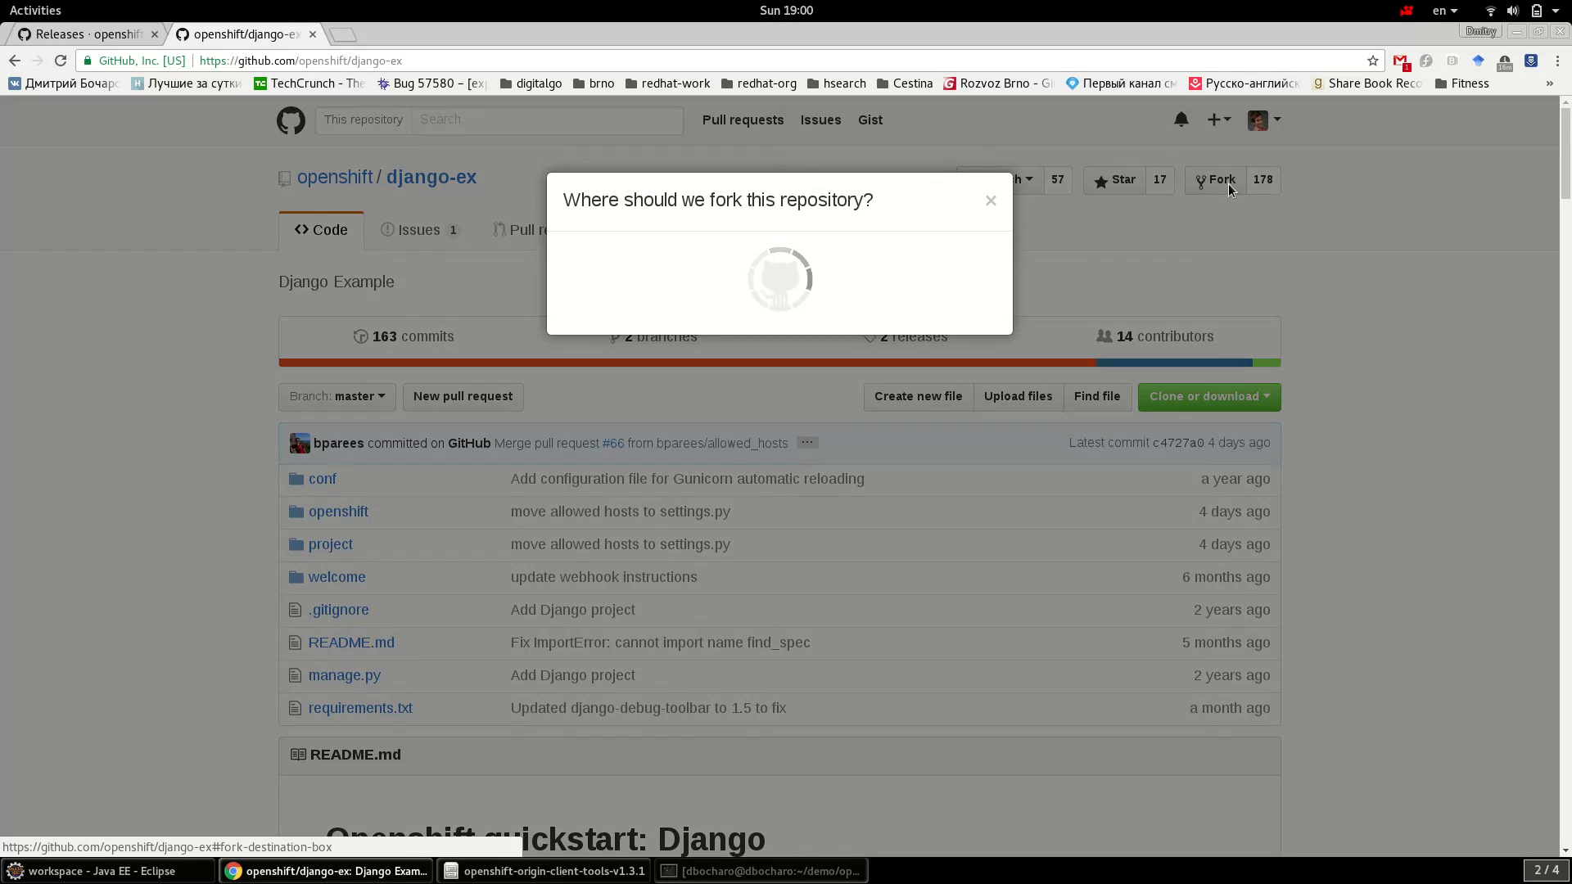
click(636, 336)
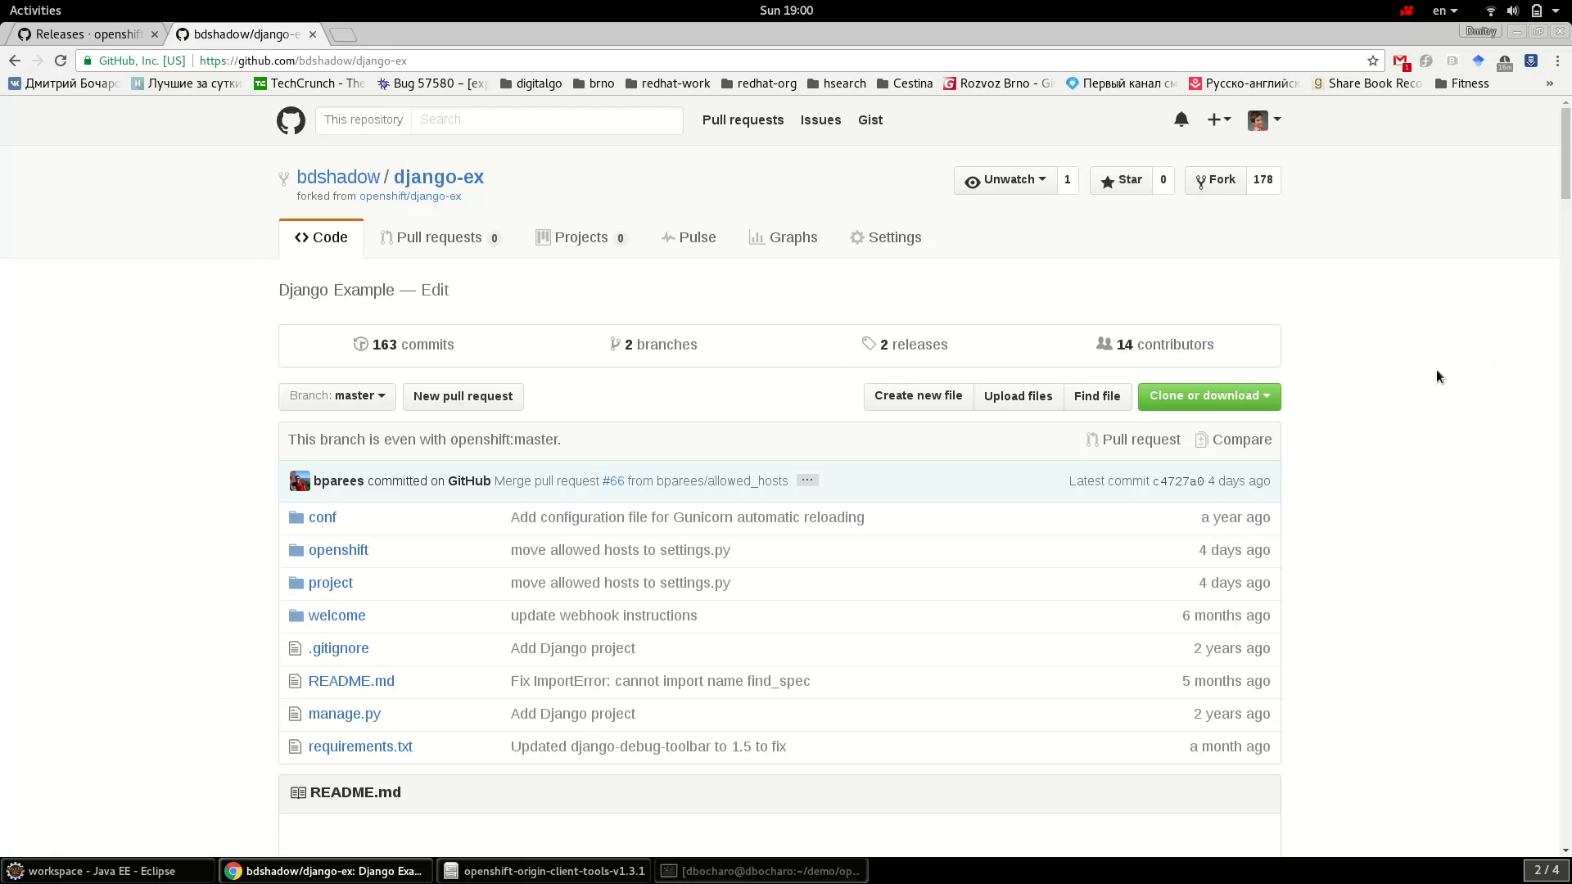
- Copy the fork's HTTPS clone URL from Clone or download
click(1234, 398)
click(1251, 504)
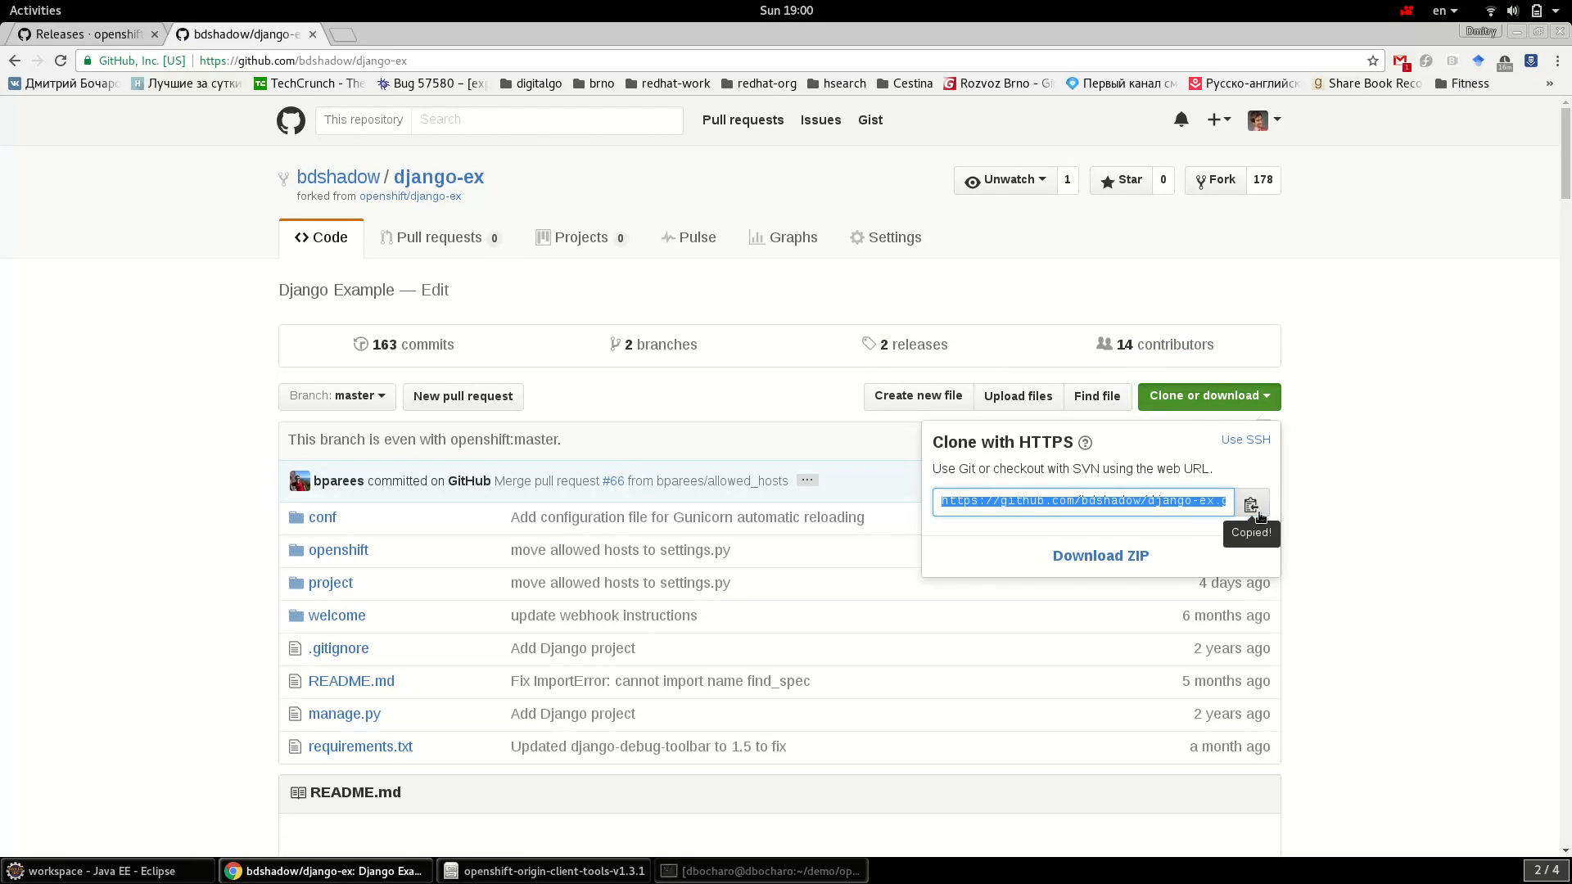
click(1343, 466)
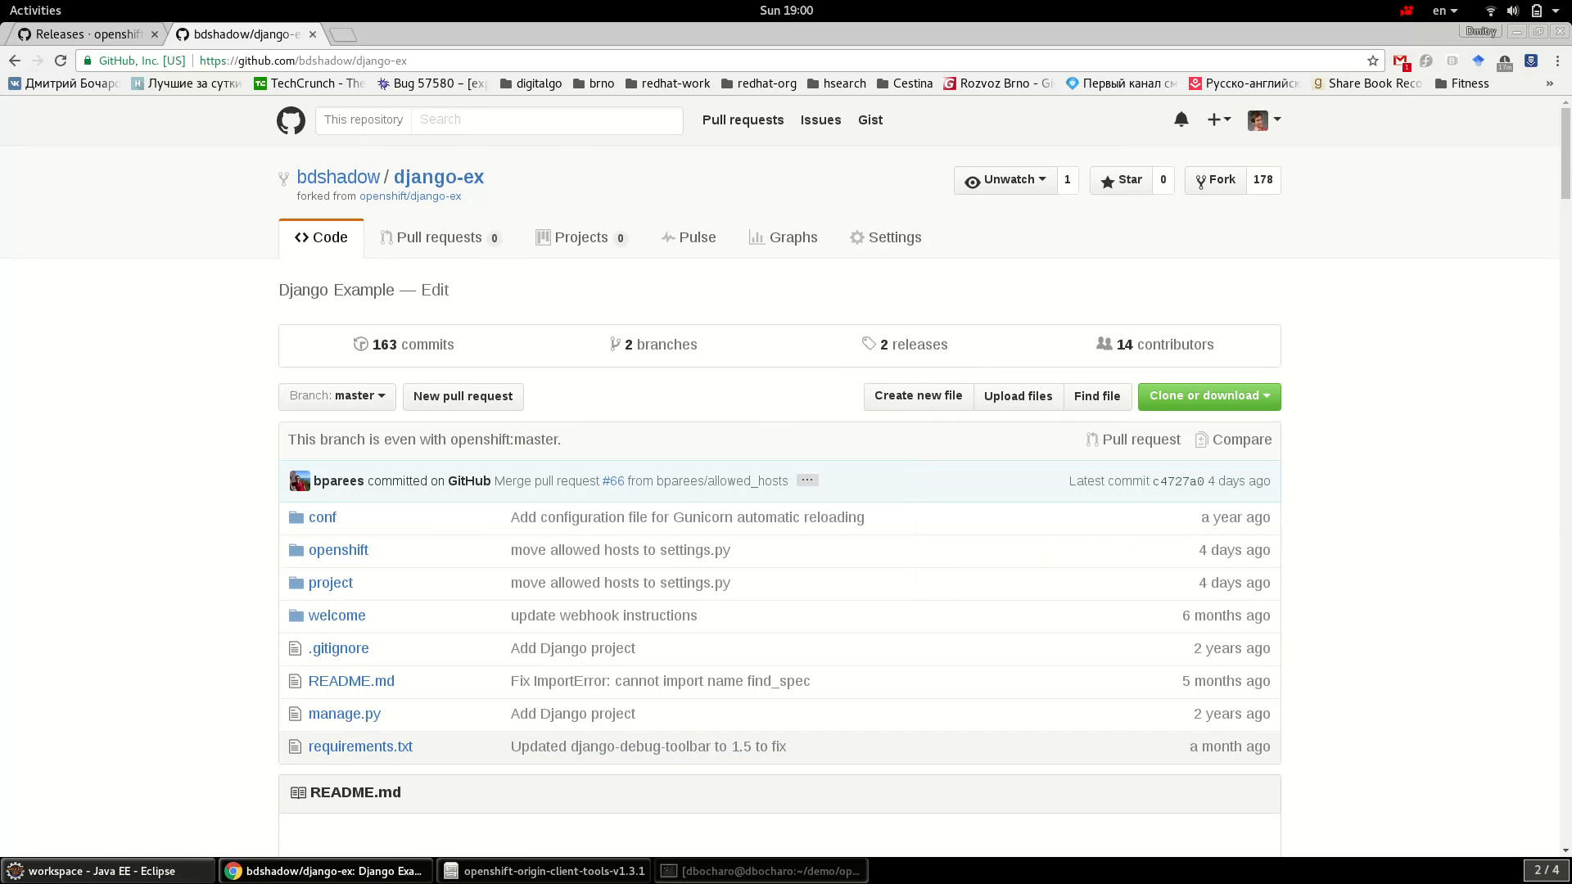
click(123, 871)
- Replace the Git Repository URL with the fork's clone URL
drag(864, 193, 478, 180)
key(ctrl+v)
double_click(731, 188)
click(885, 190)
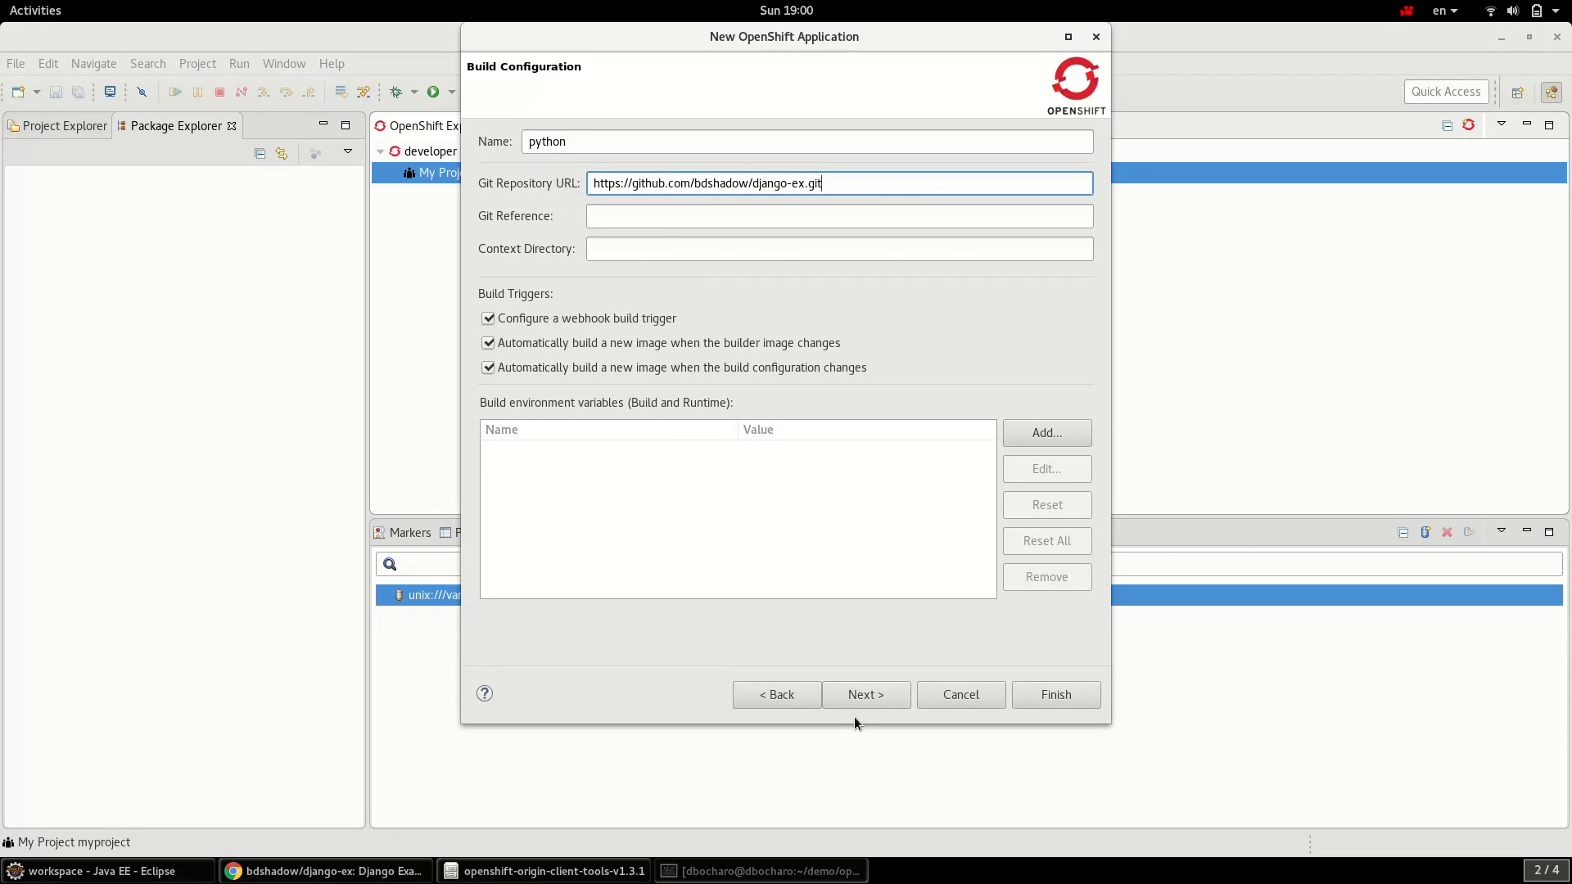
- Step through the wizard to create the application, then import django-ex to the default clone location
click(879, 697)
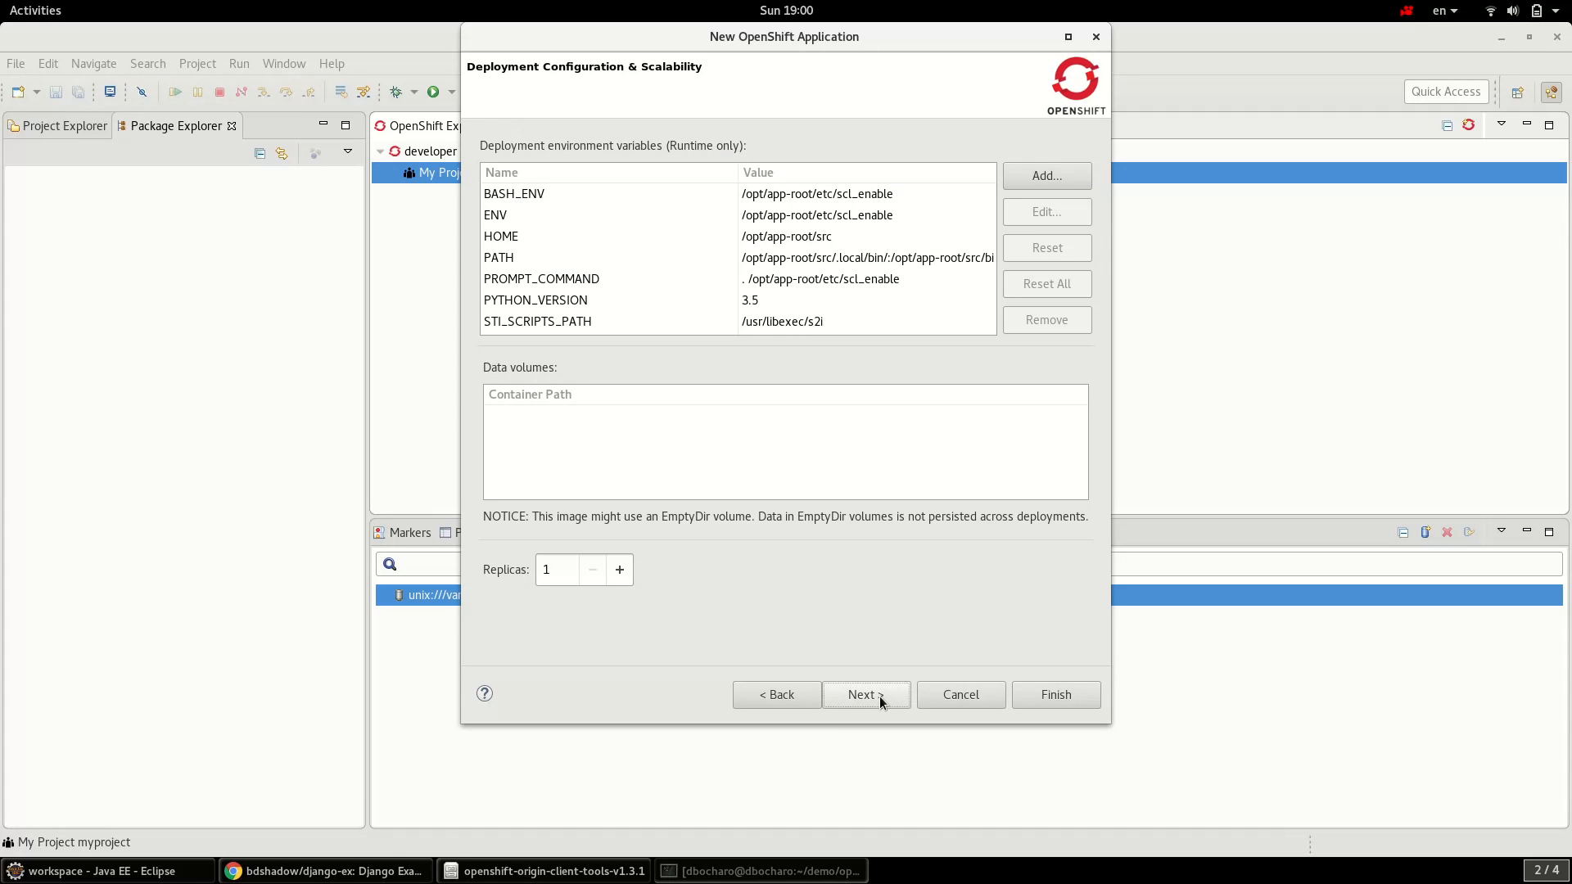
click(879, 698)
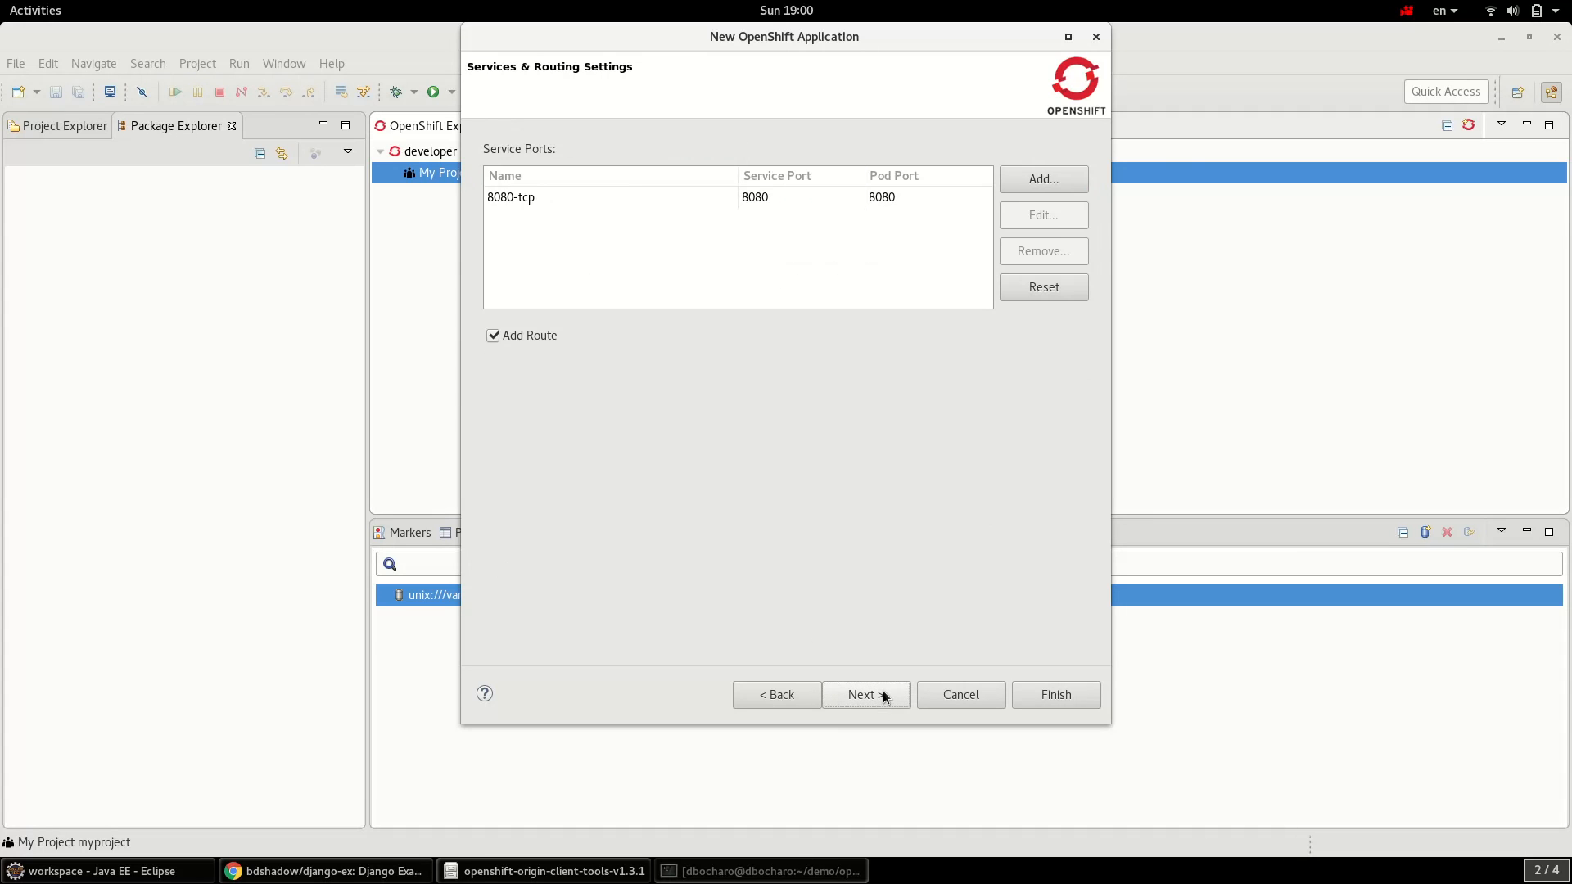
click(884, 695)
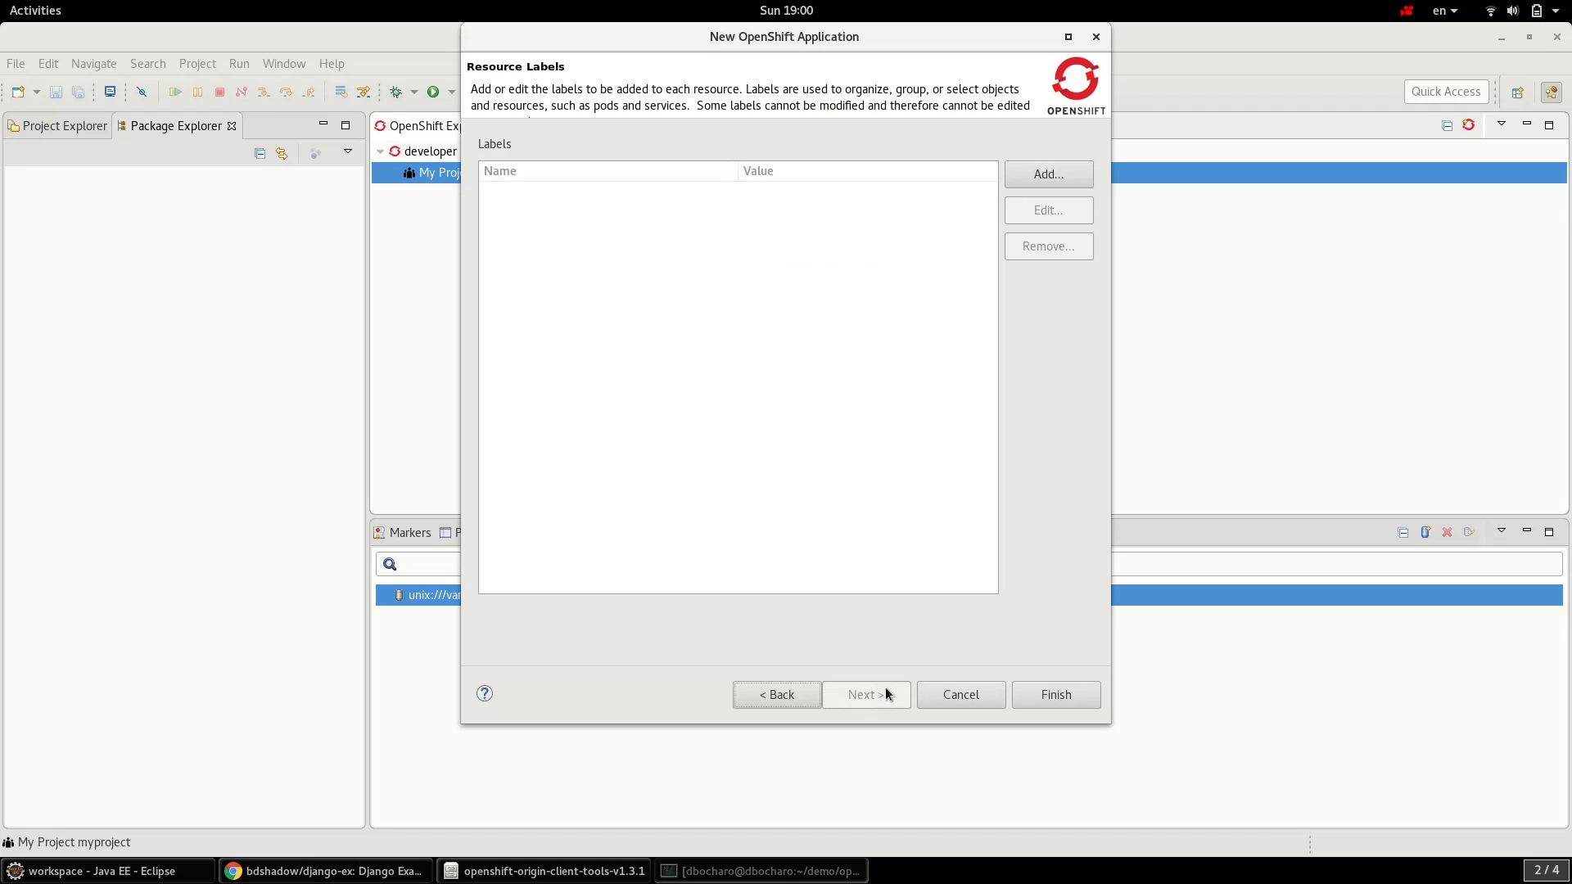
click(1054, 700)
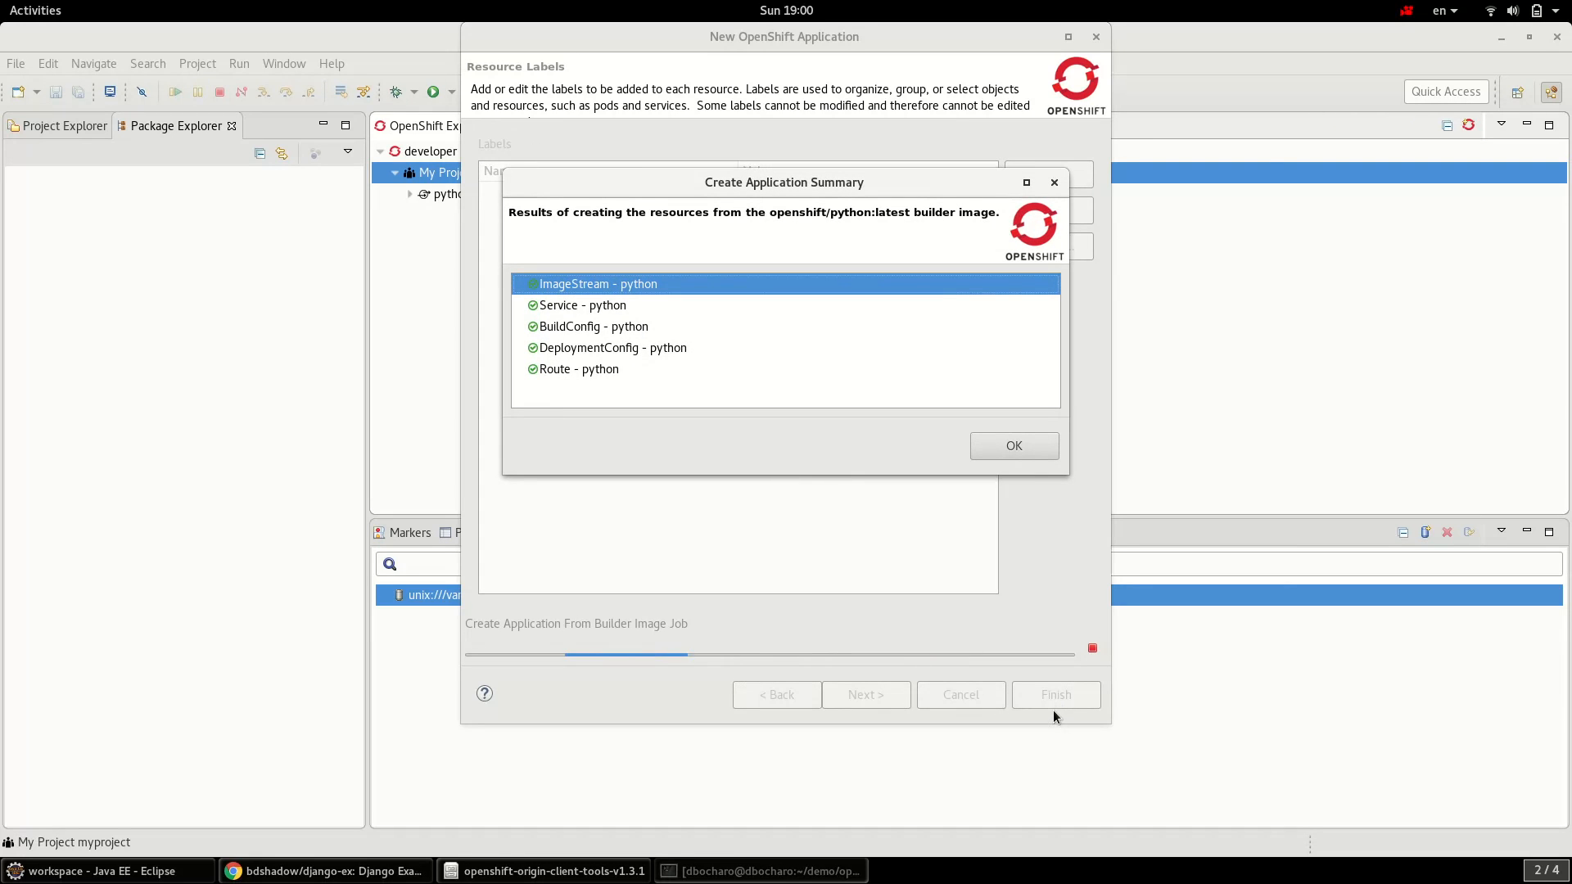
click(1017, 452)
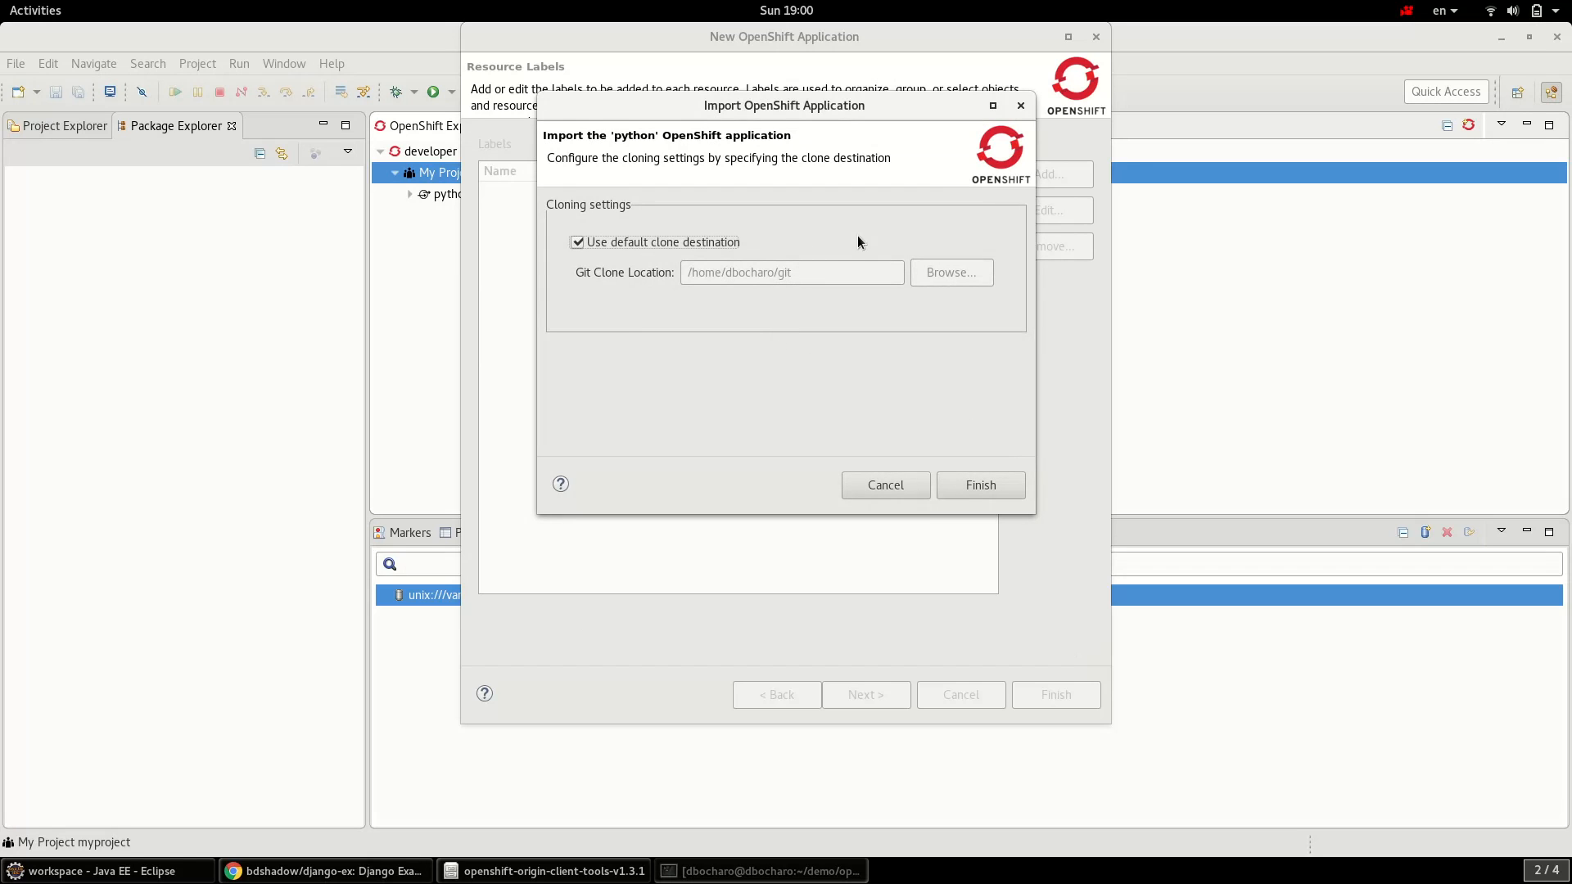
drag(829, 105, 791, 109)
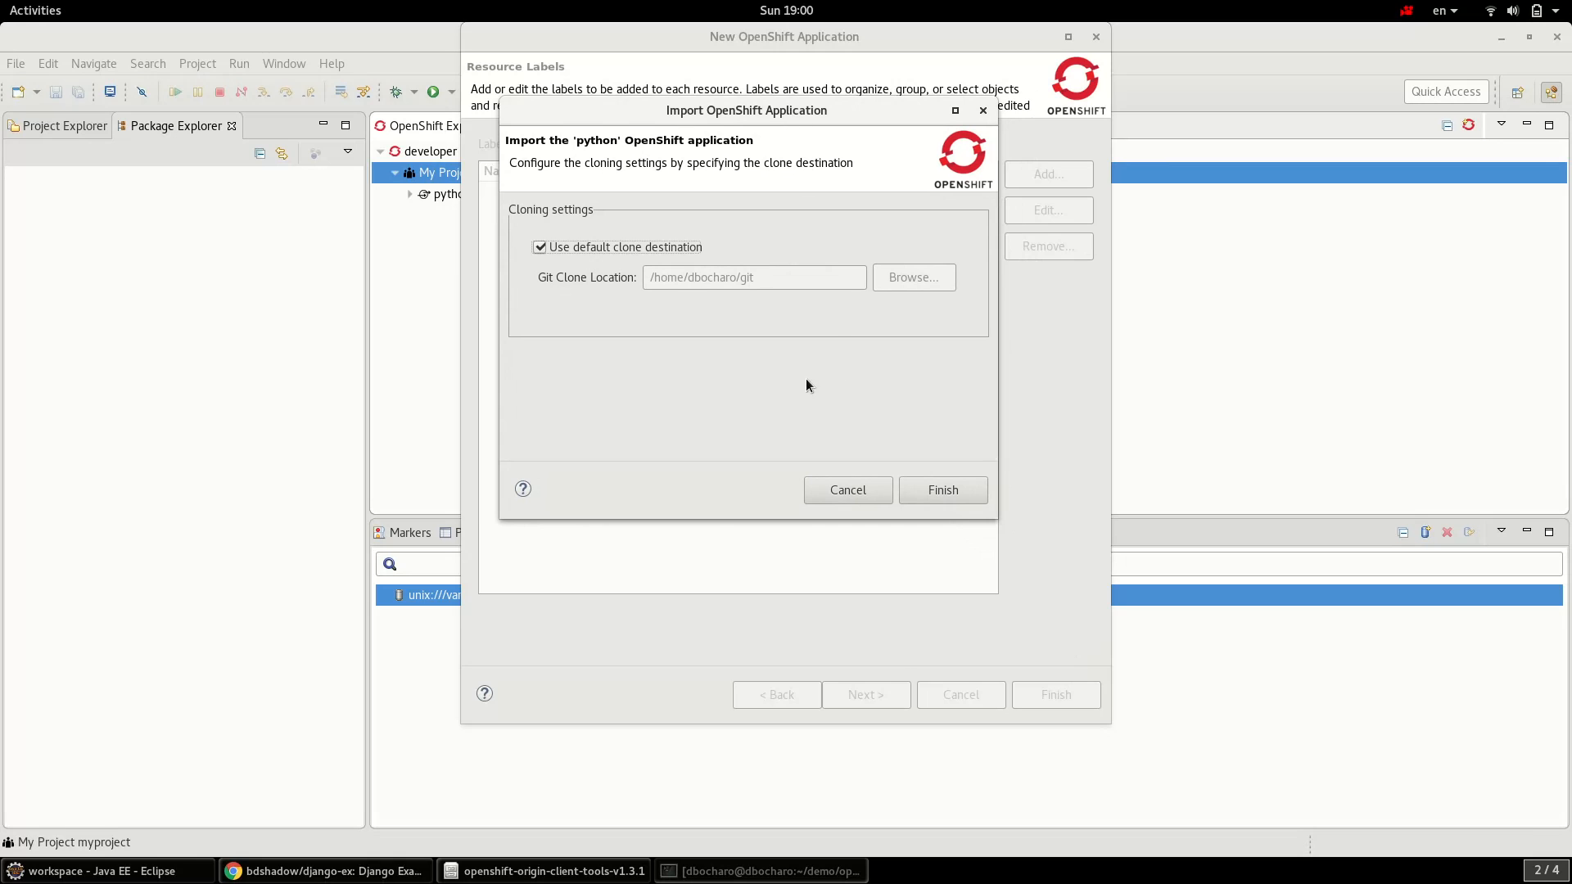
click(945, 493)
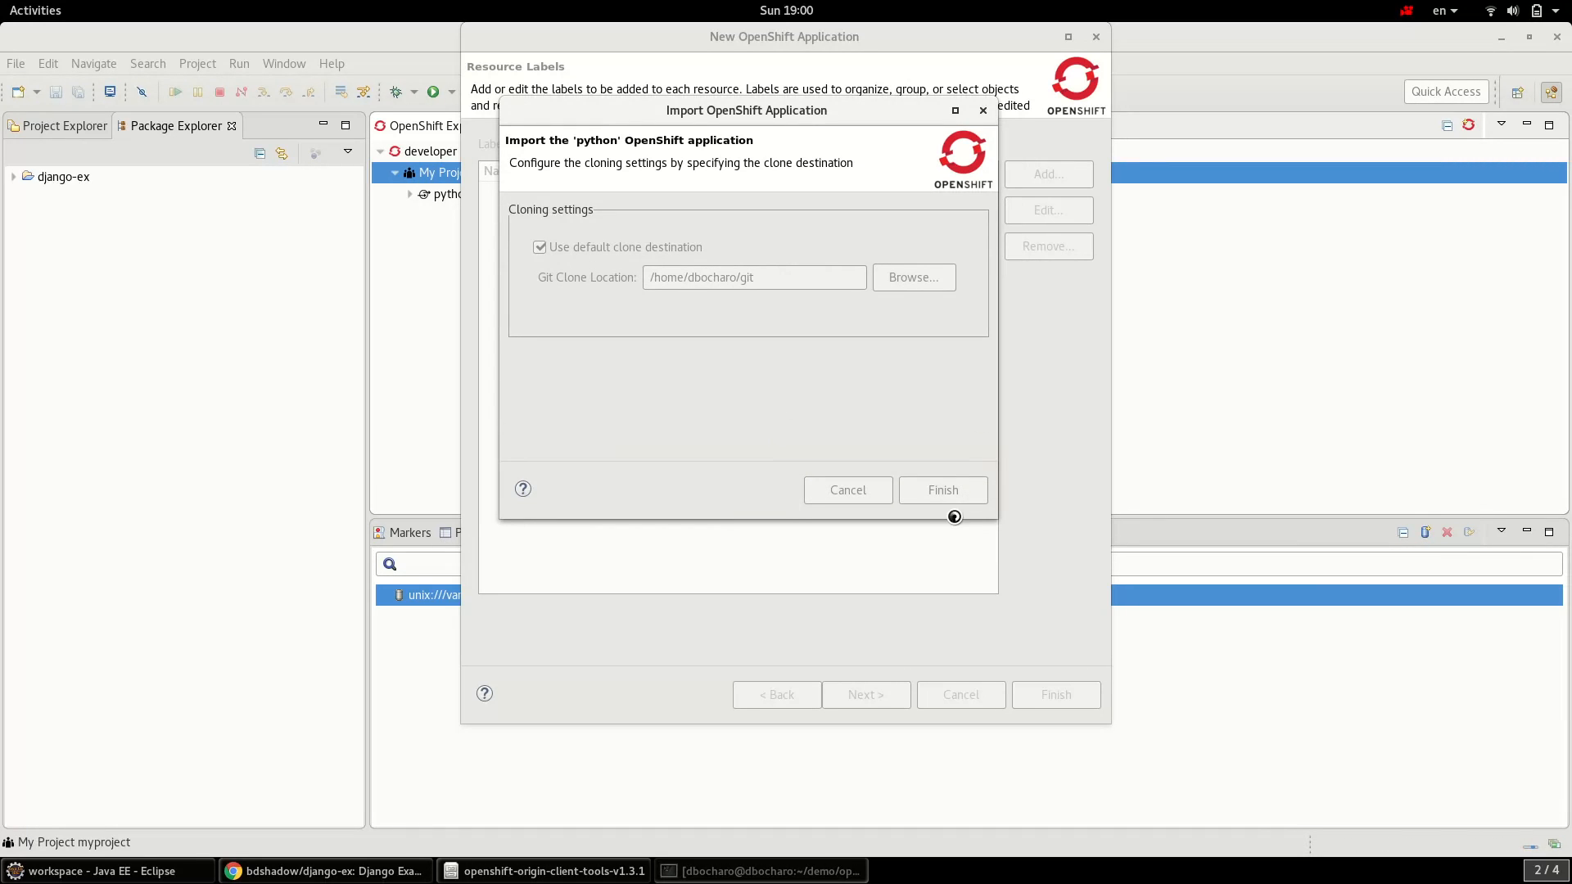
- Expand the python application and open the running python-1 build's log
click(71, 186)
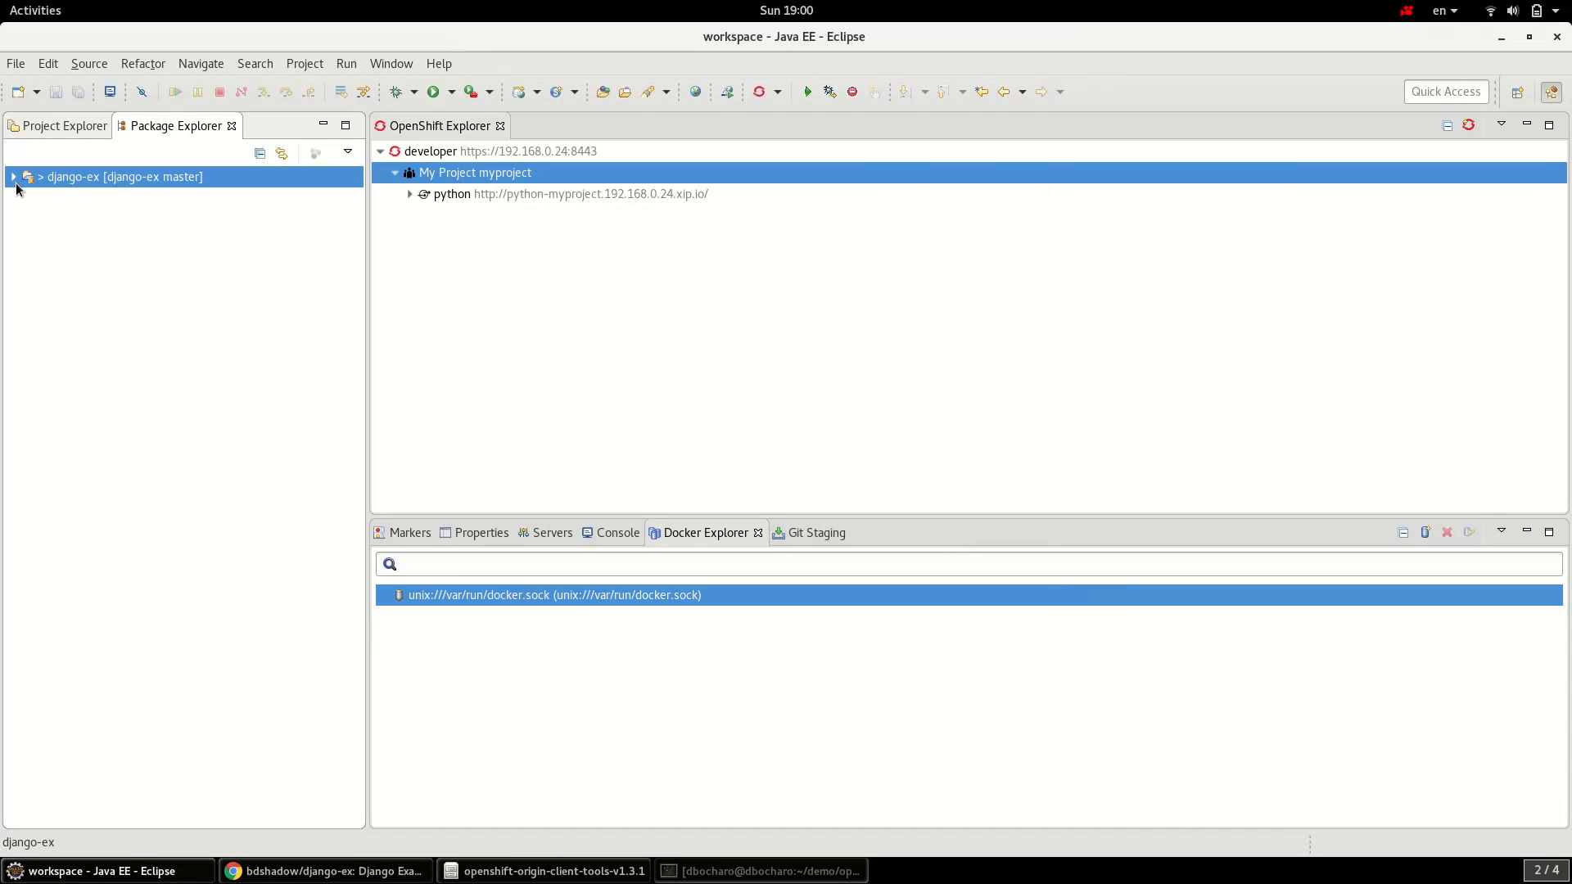
click(410, 195)
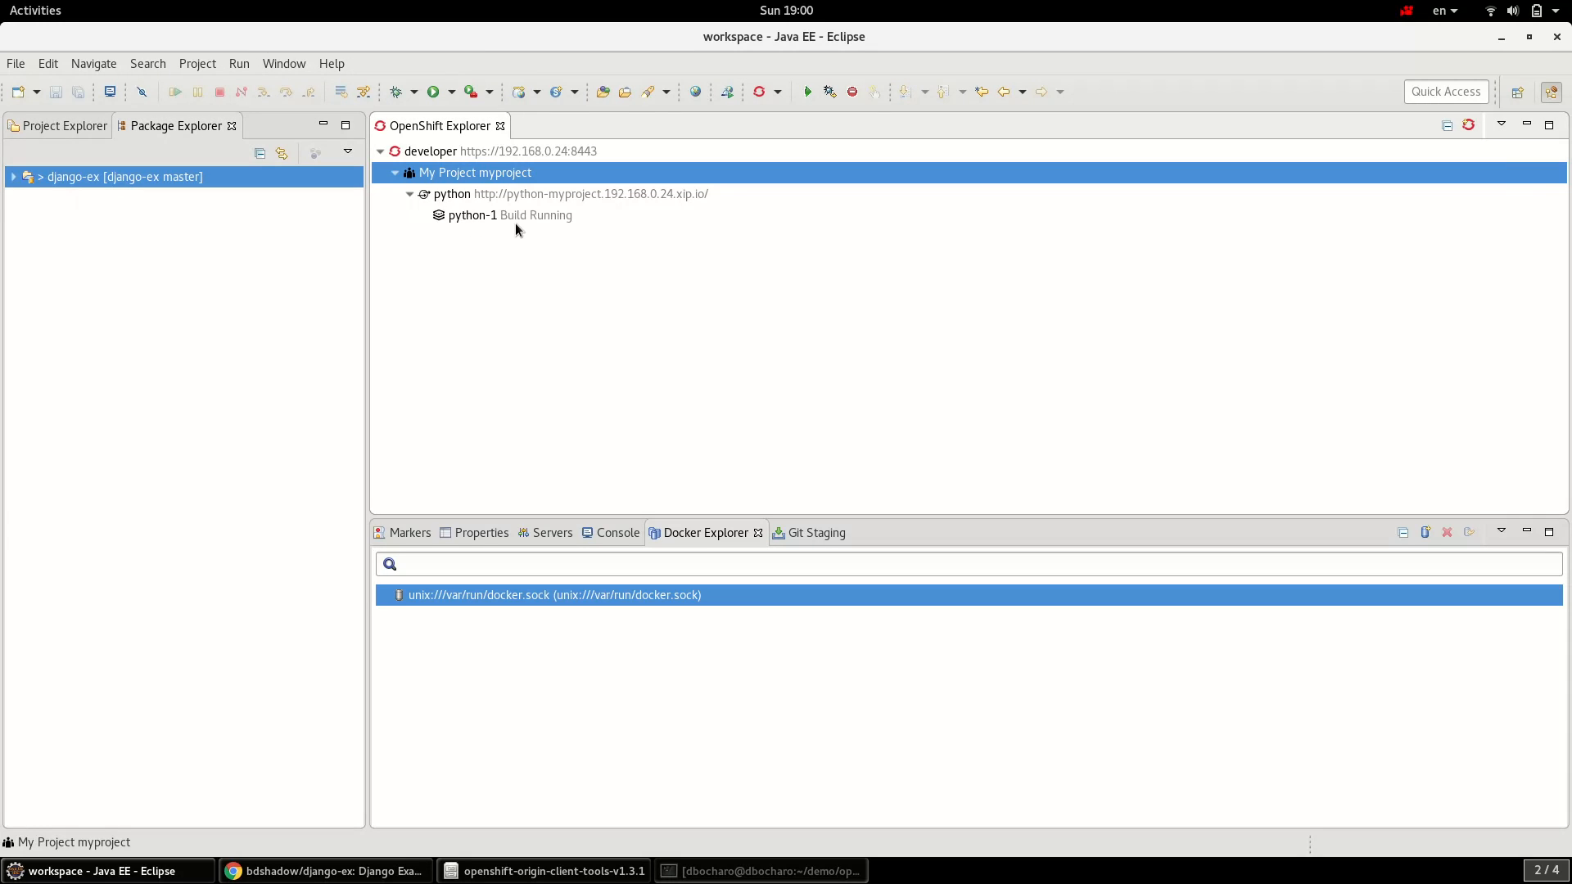
click(552, 203)
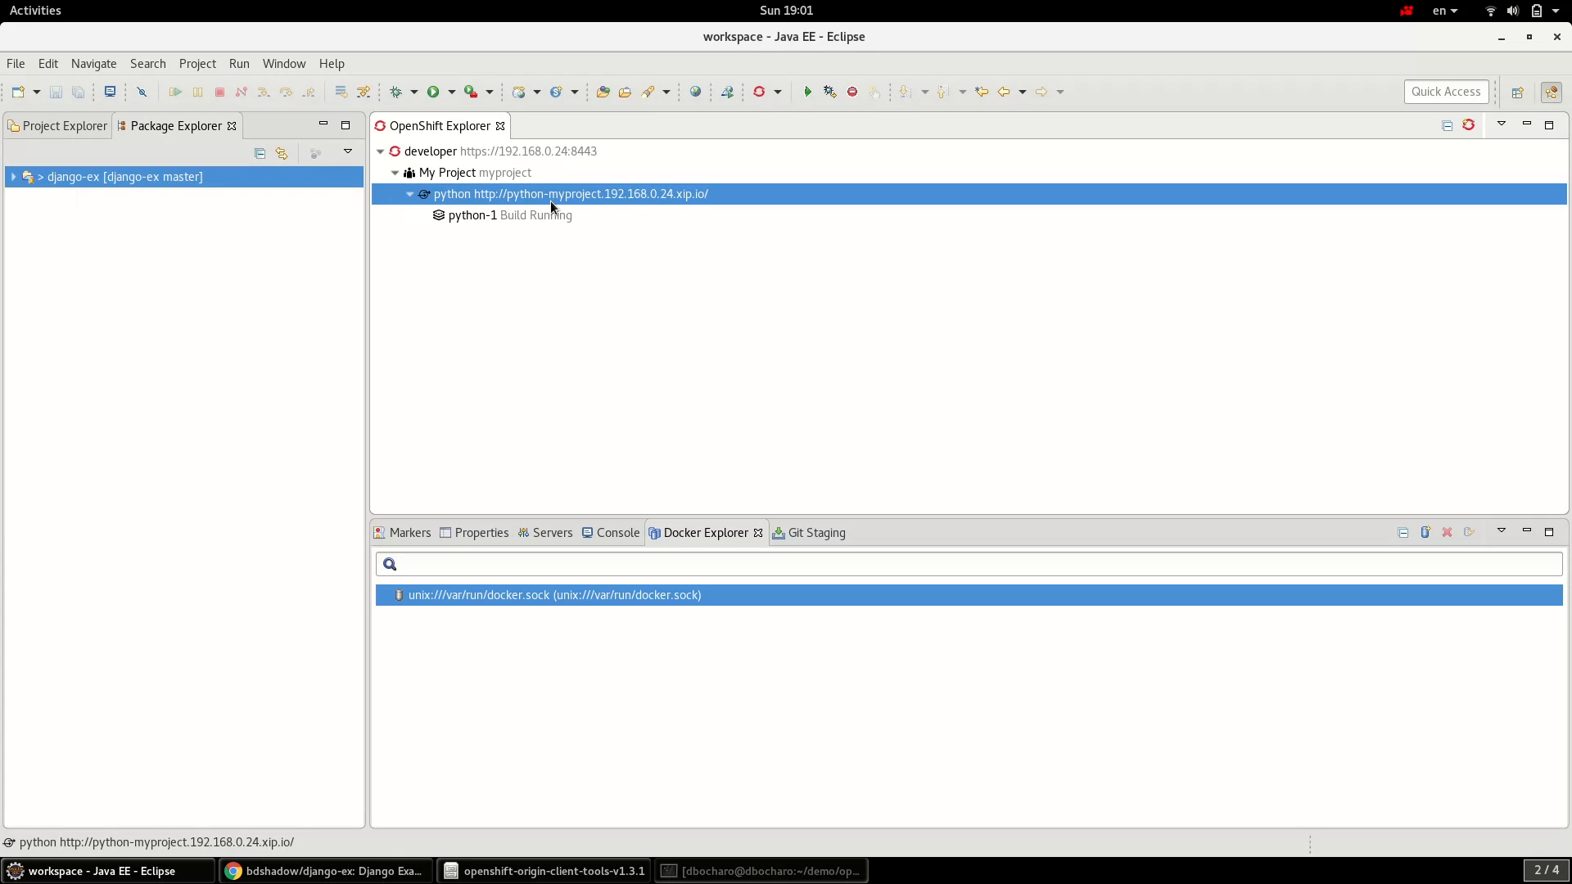
click(545, 216)
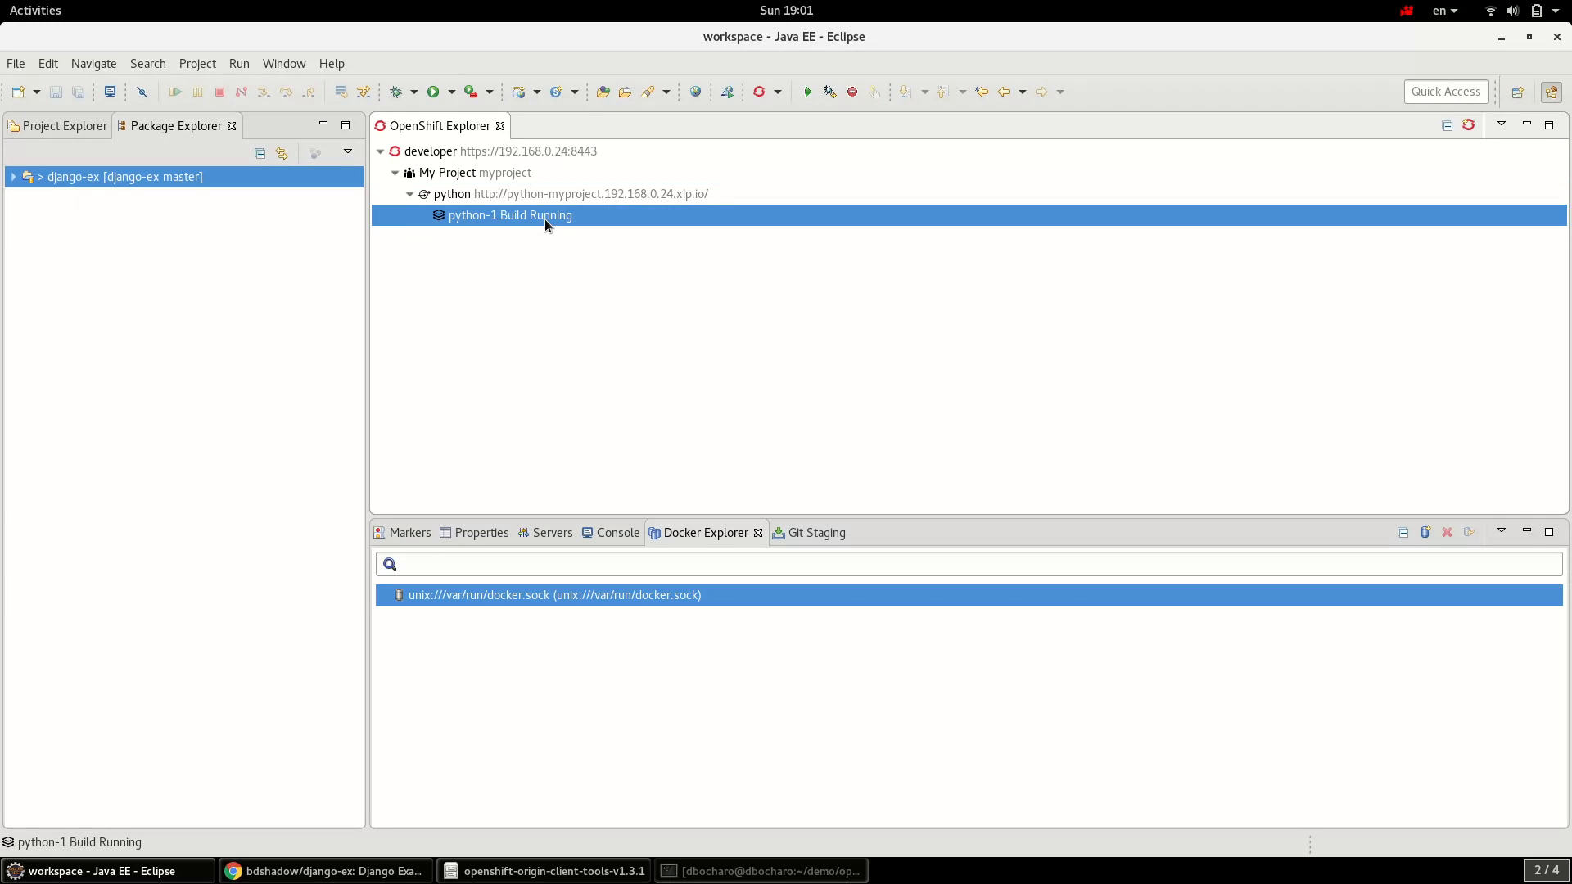
right_click(545, 223)
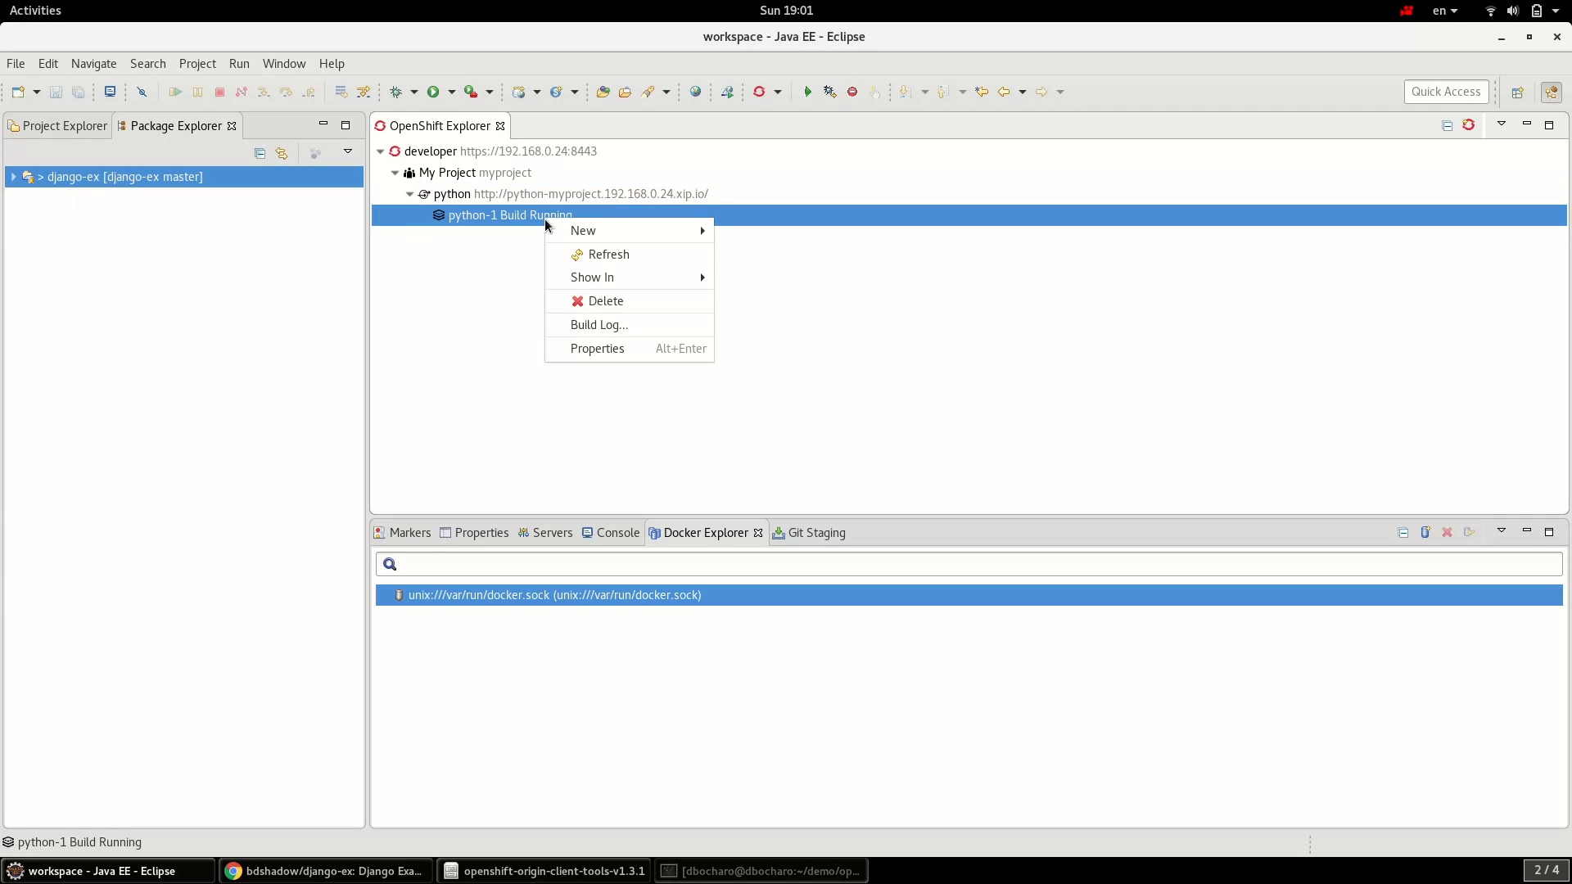
click(632, 327)
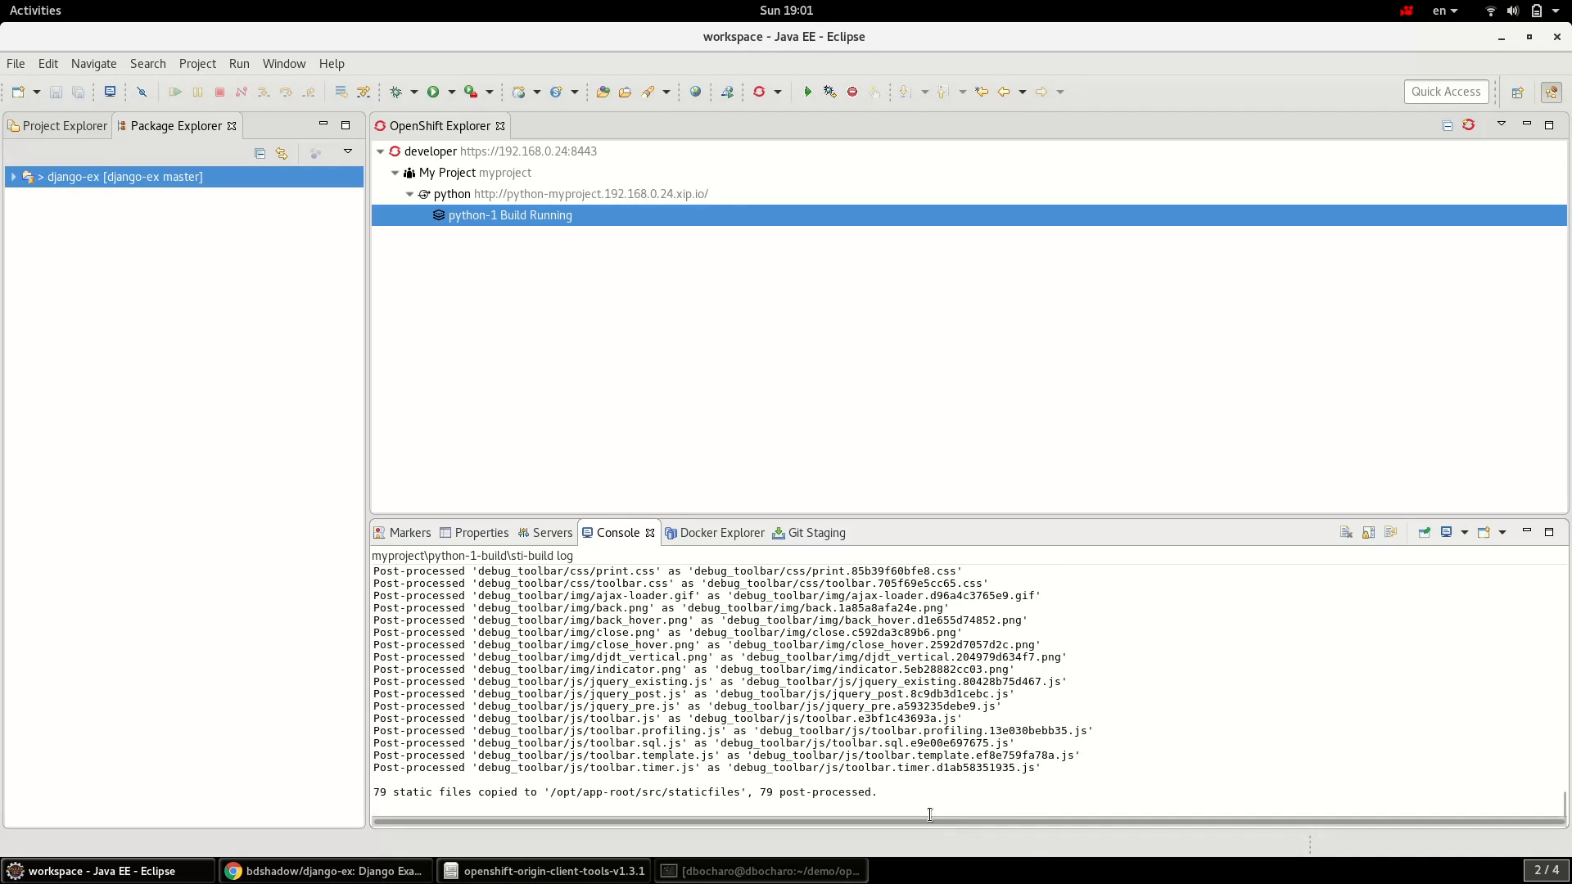
- Show the running python-1 build in the Web Console
right_click(544, 218)
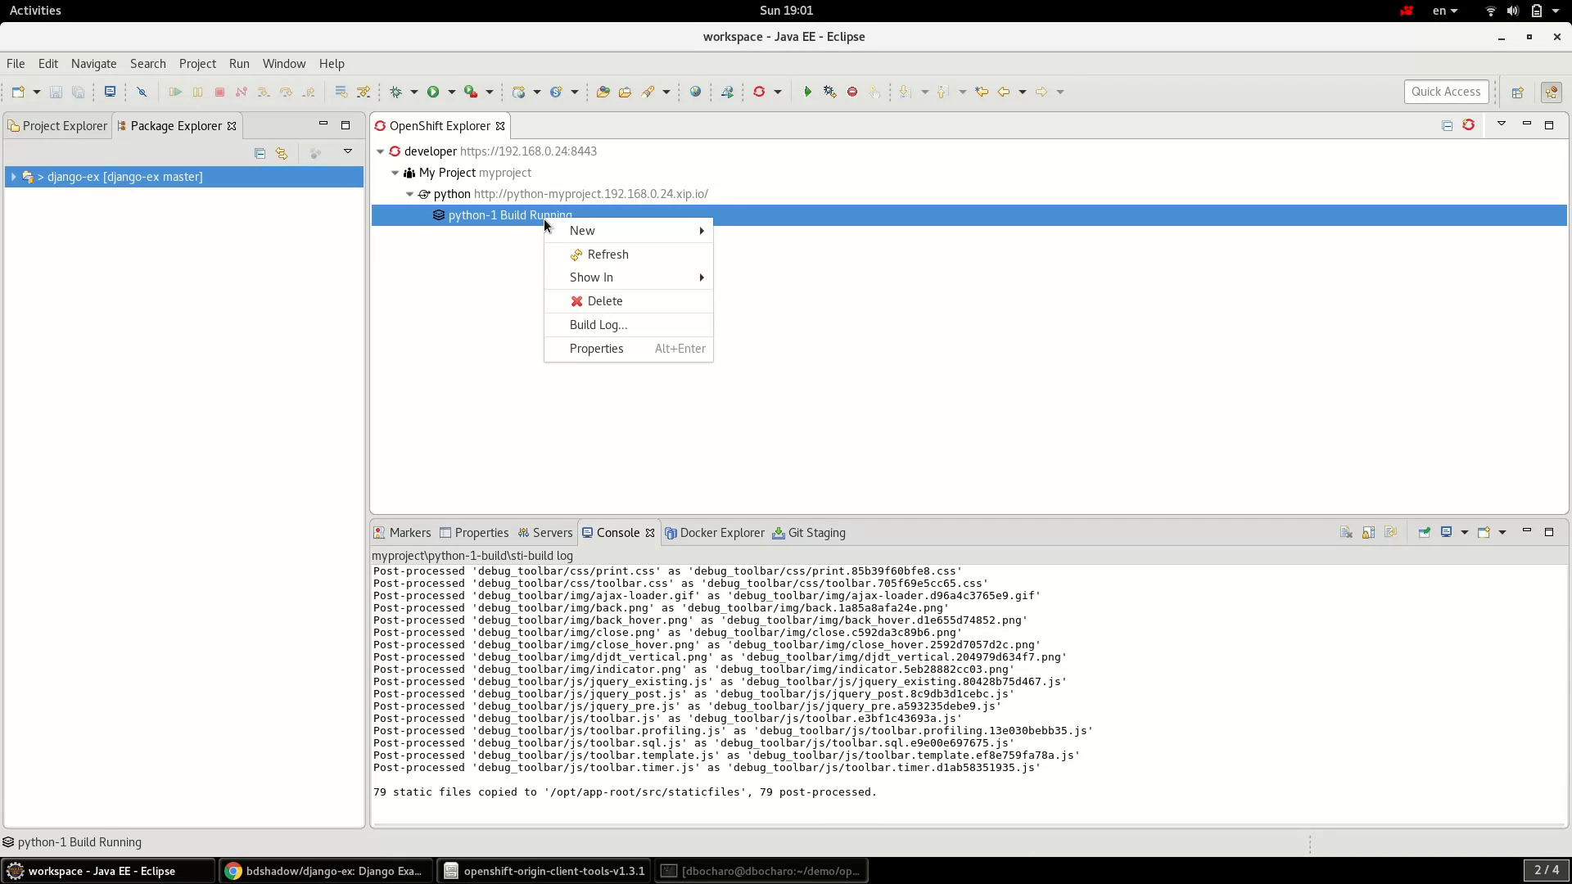
mouse_move(625, 273)
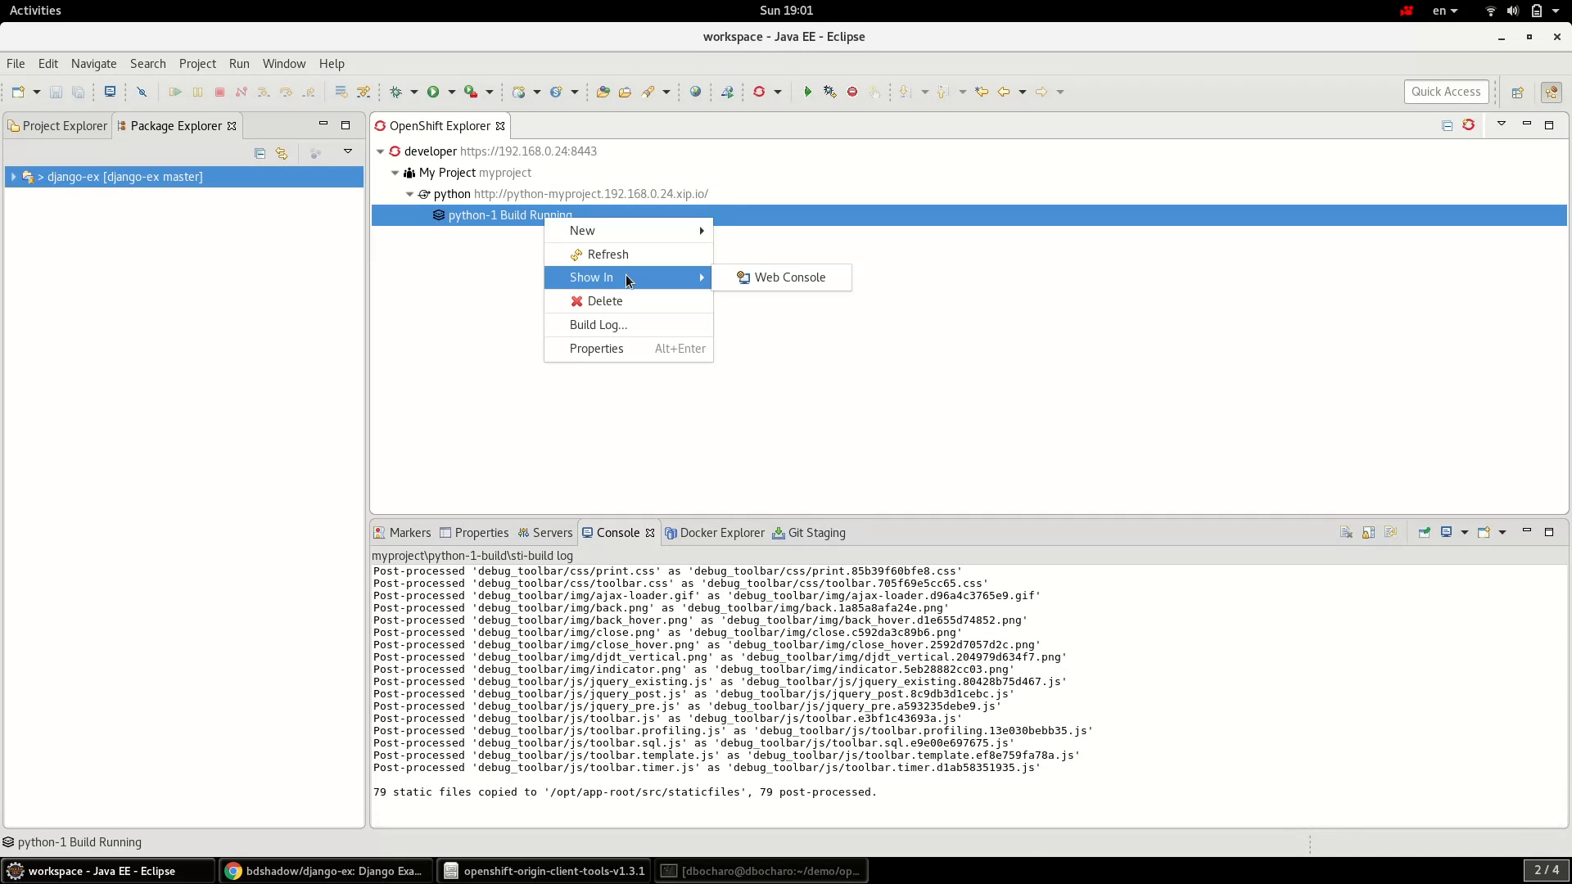
click(765, 283)
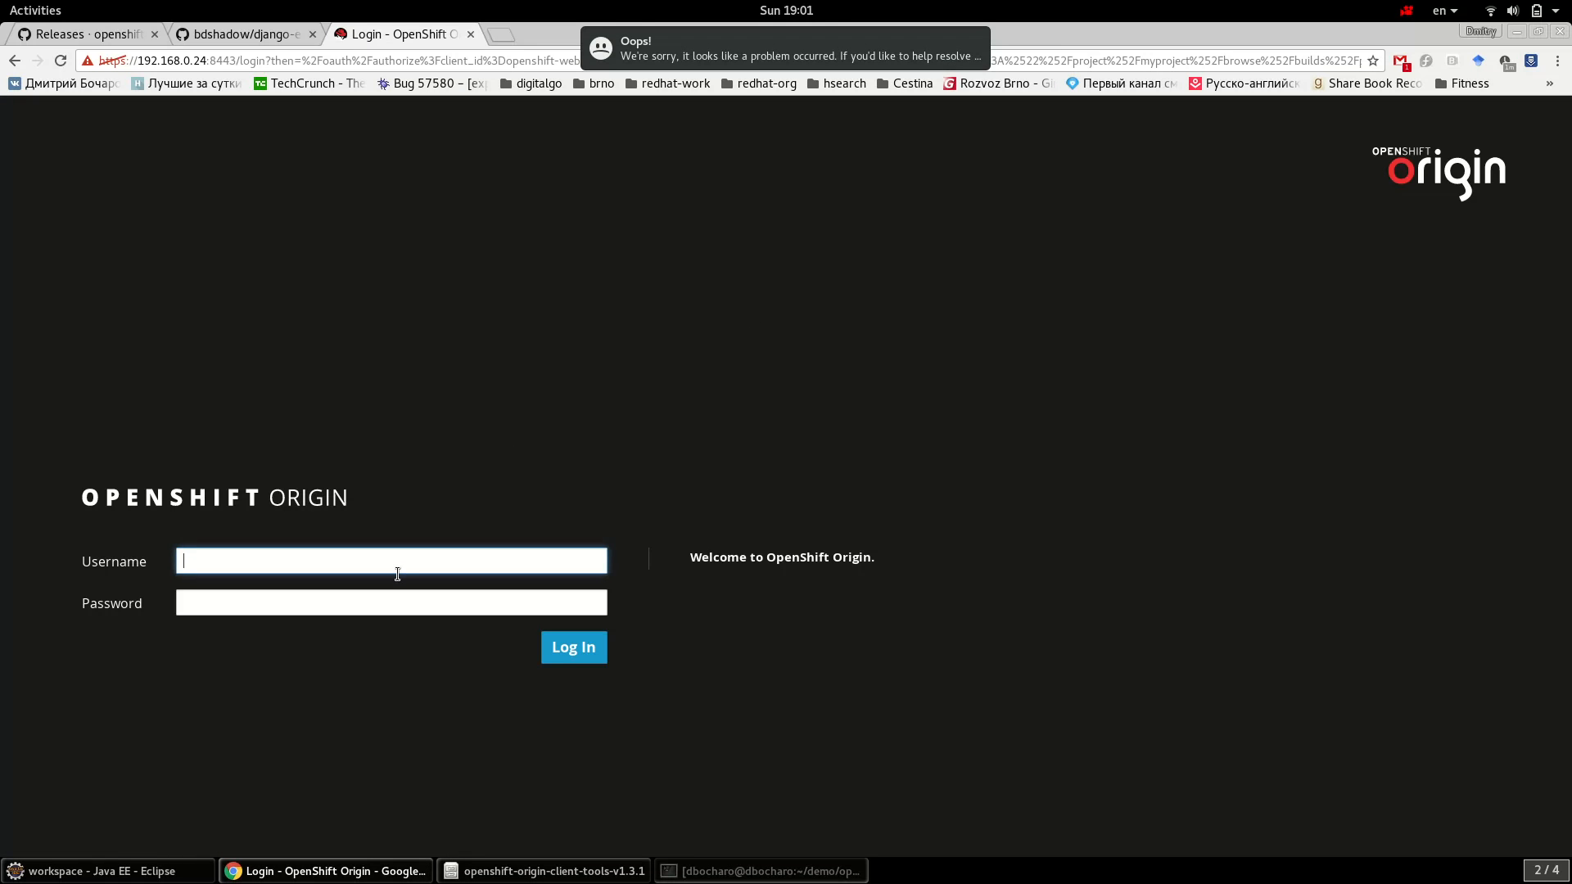
- Sign in to the OpenShift Web Console with the developer username and its password
text(developer)
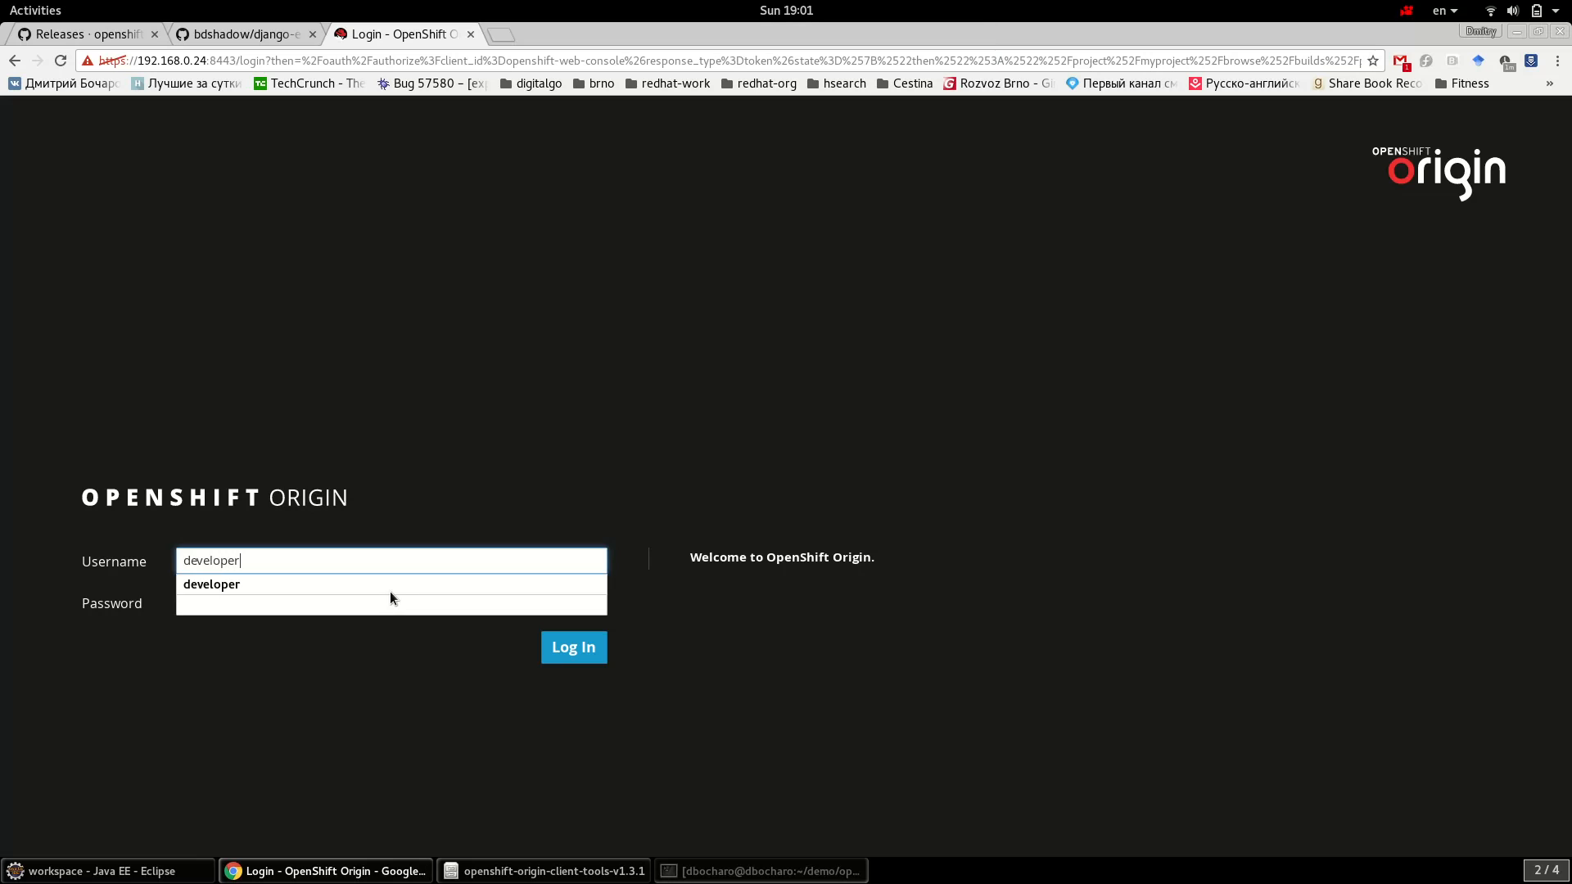
key(Tab)
text(de)
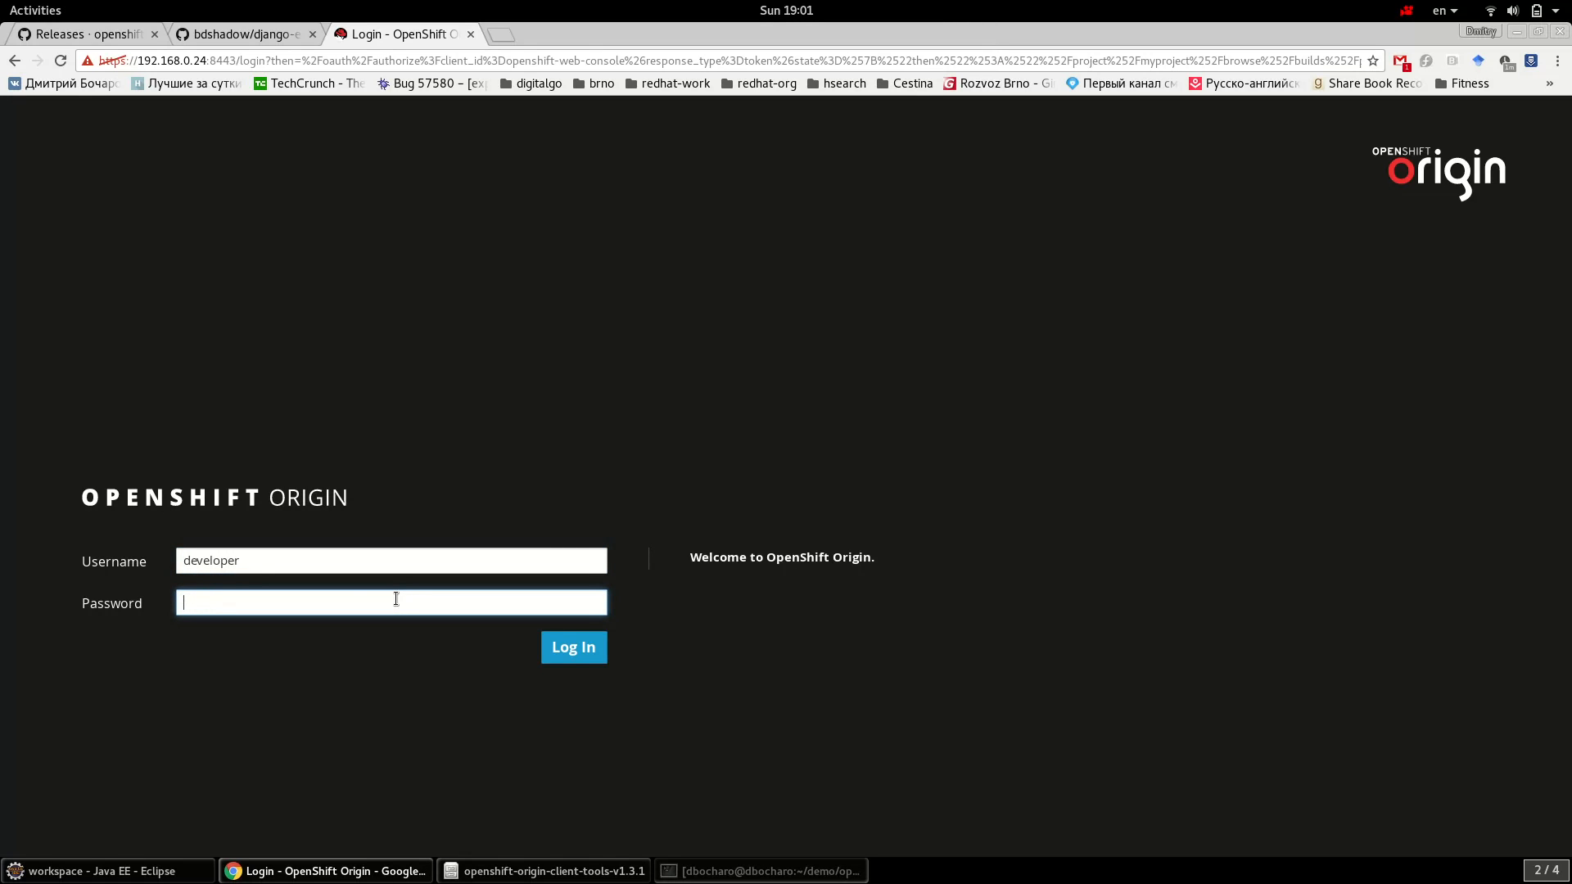
key(Return)
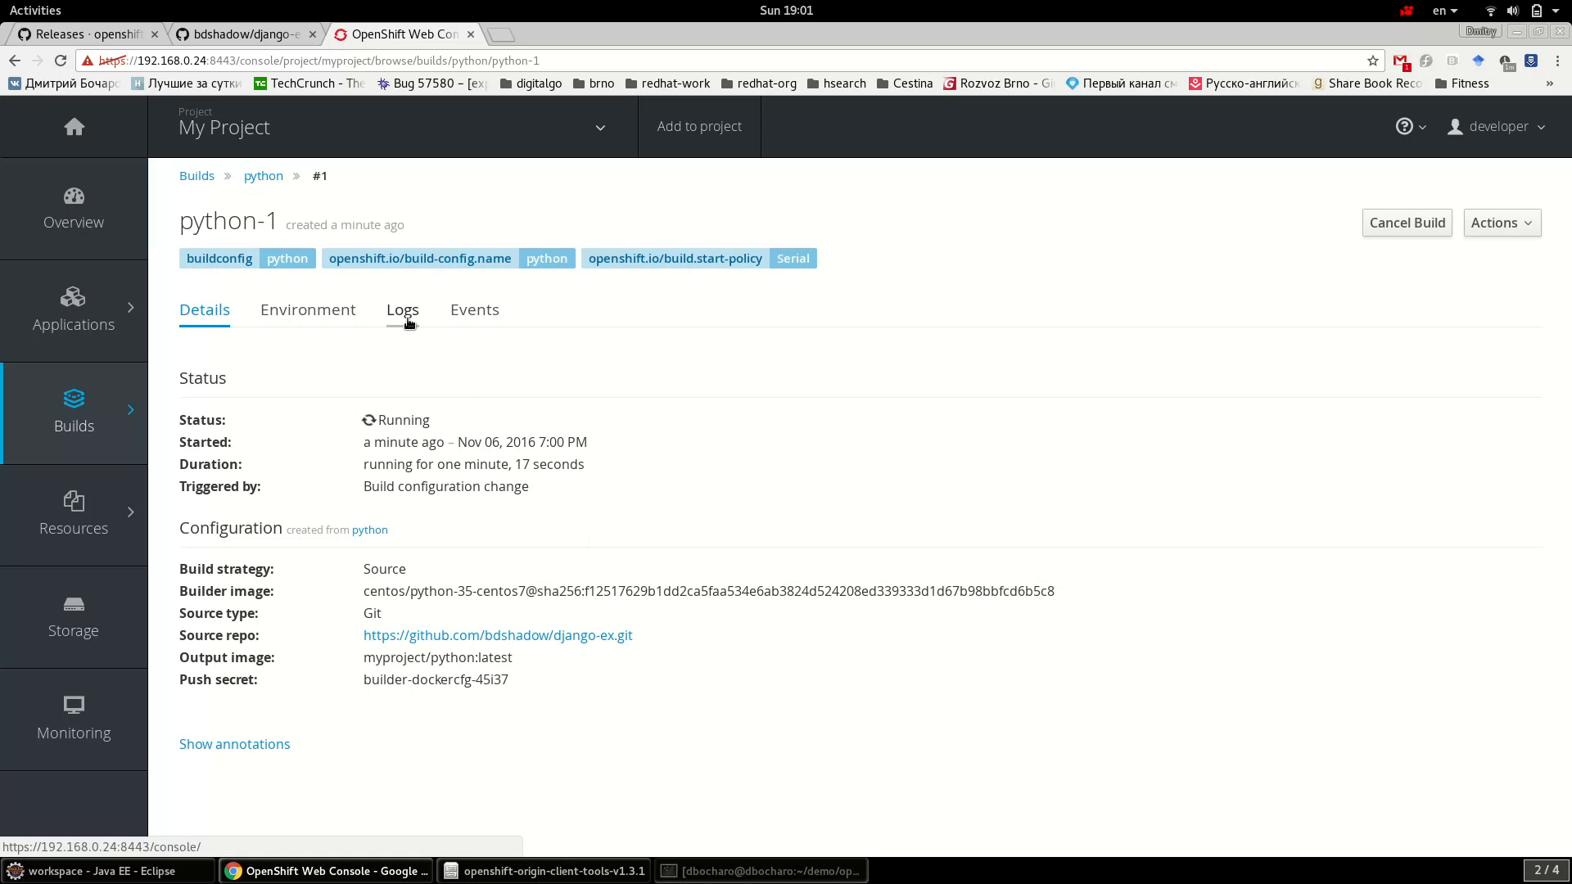
- Review the python-1 build log down to the image push progress, then return to Eclipse
click(408, 319)
scroll(1416, 503, down, 3)
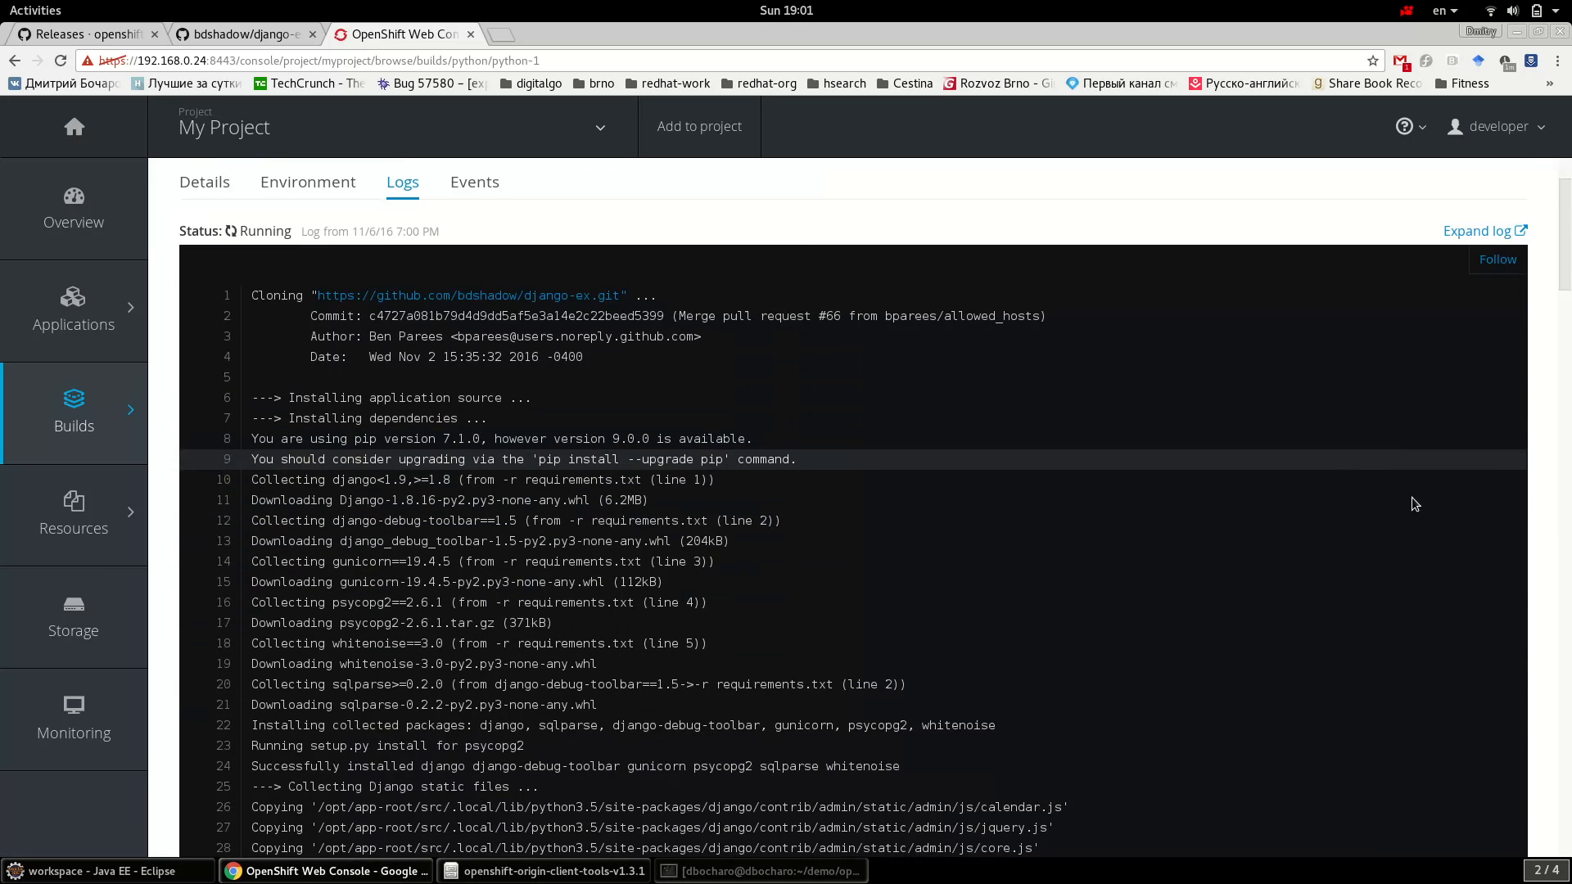
scroll(1415, 503, down, 10)
drag(1566, 351, 1563, 851)
drag(481, 786, 250, 663)
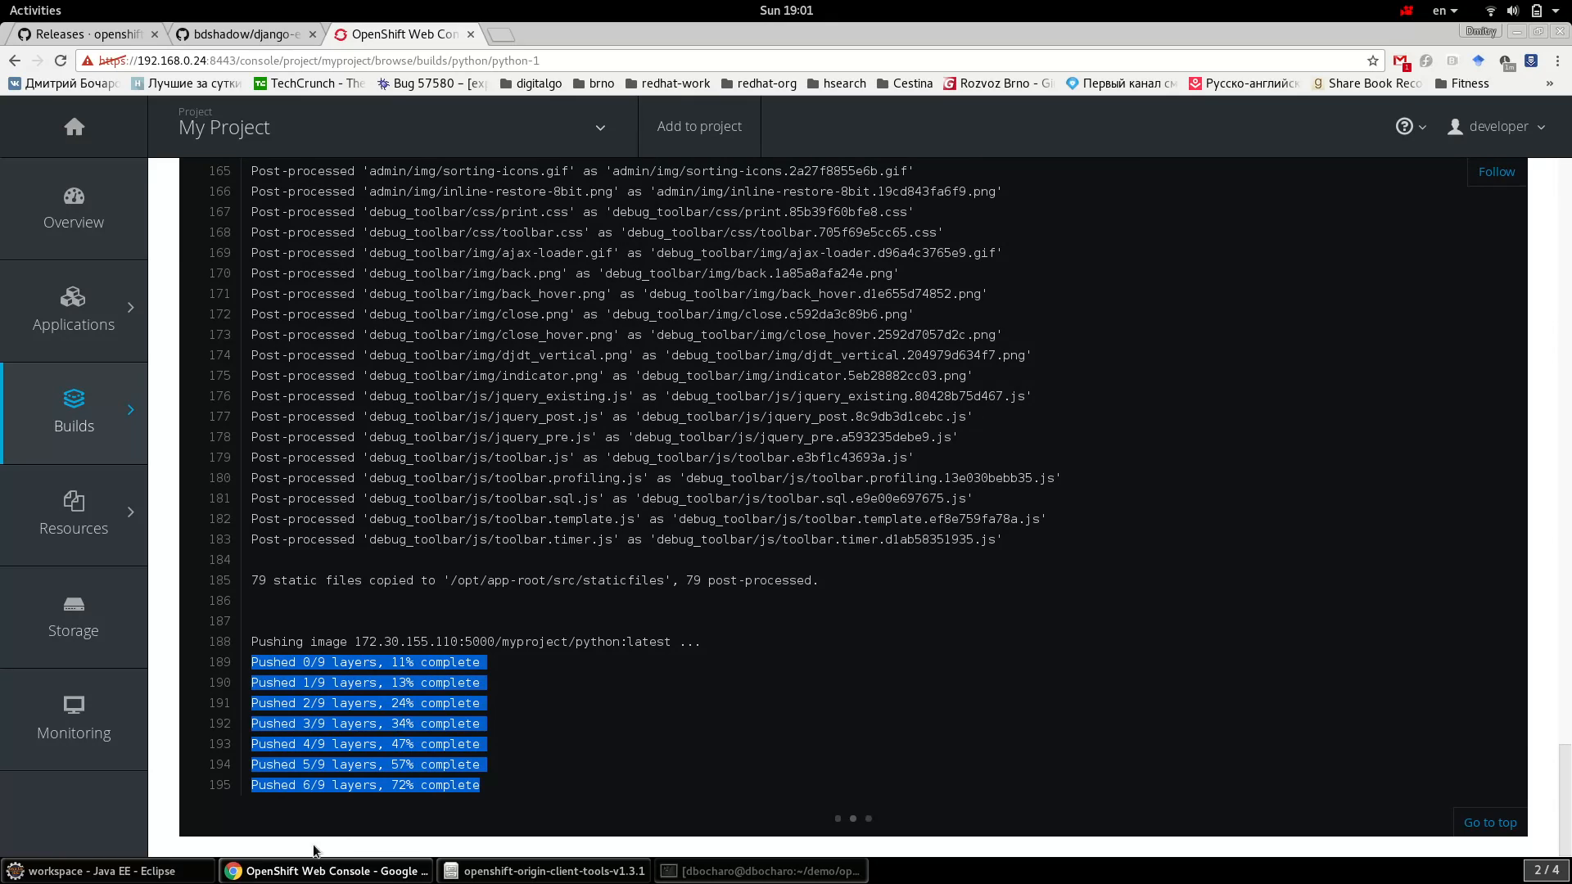
click(107, 870)
drag(598, 805, 374, 724)
- Follow the python-1 build console until all 9 layers are pushed and 'Push successful' appears
click(540, 750)
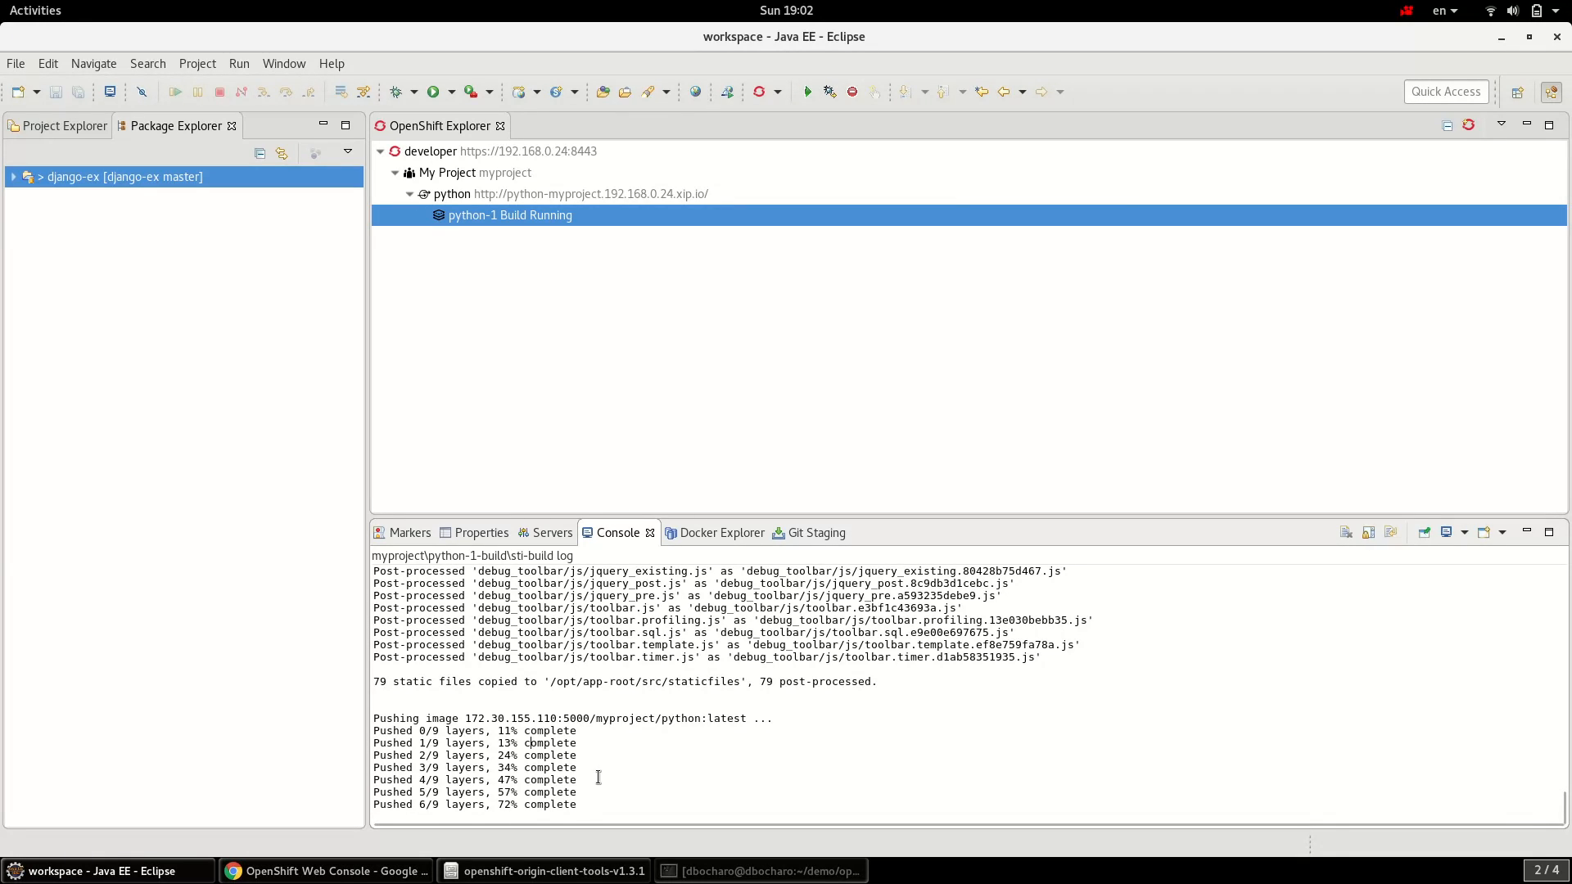
click(612, 808)
drag(612, 808, 392, 735)
click(480, 714)
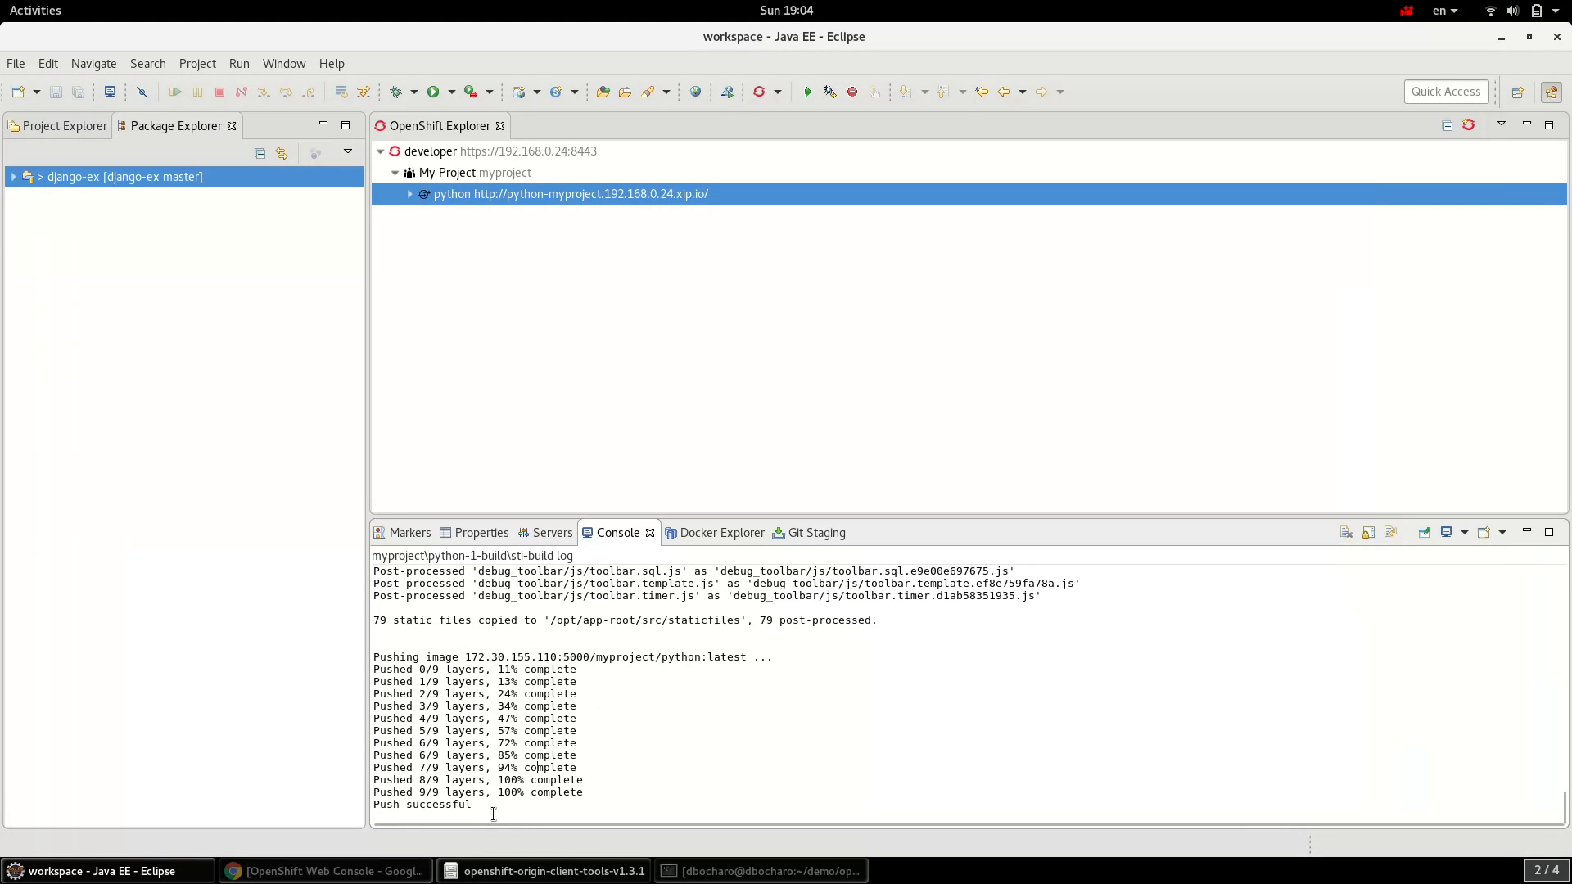
drag(473, 806, 363, 771)
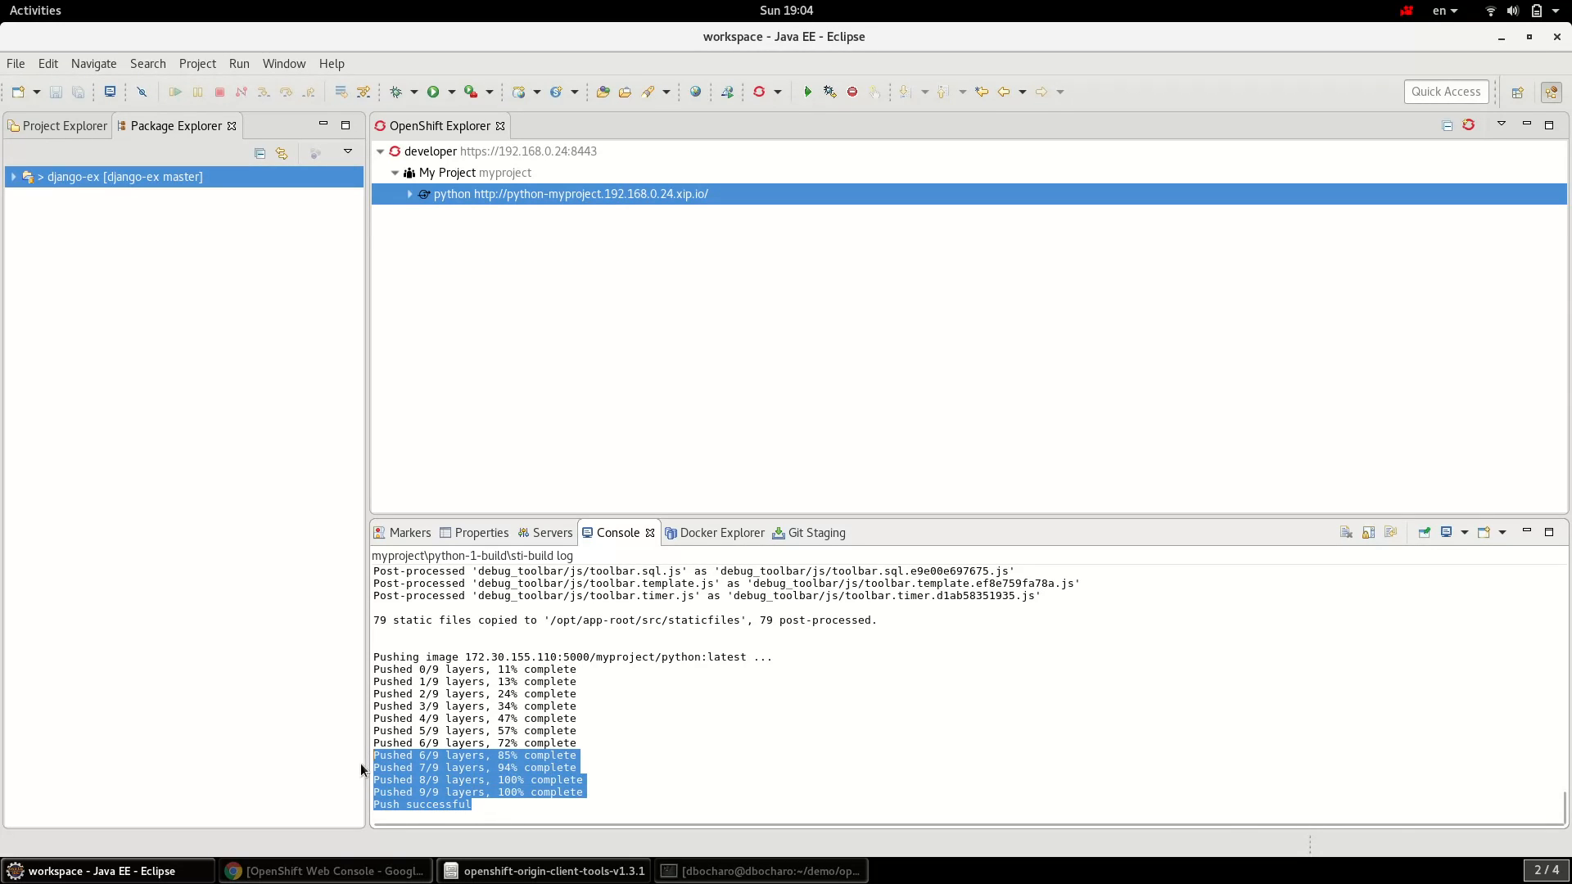
click(400, 767)
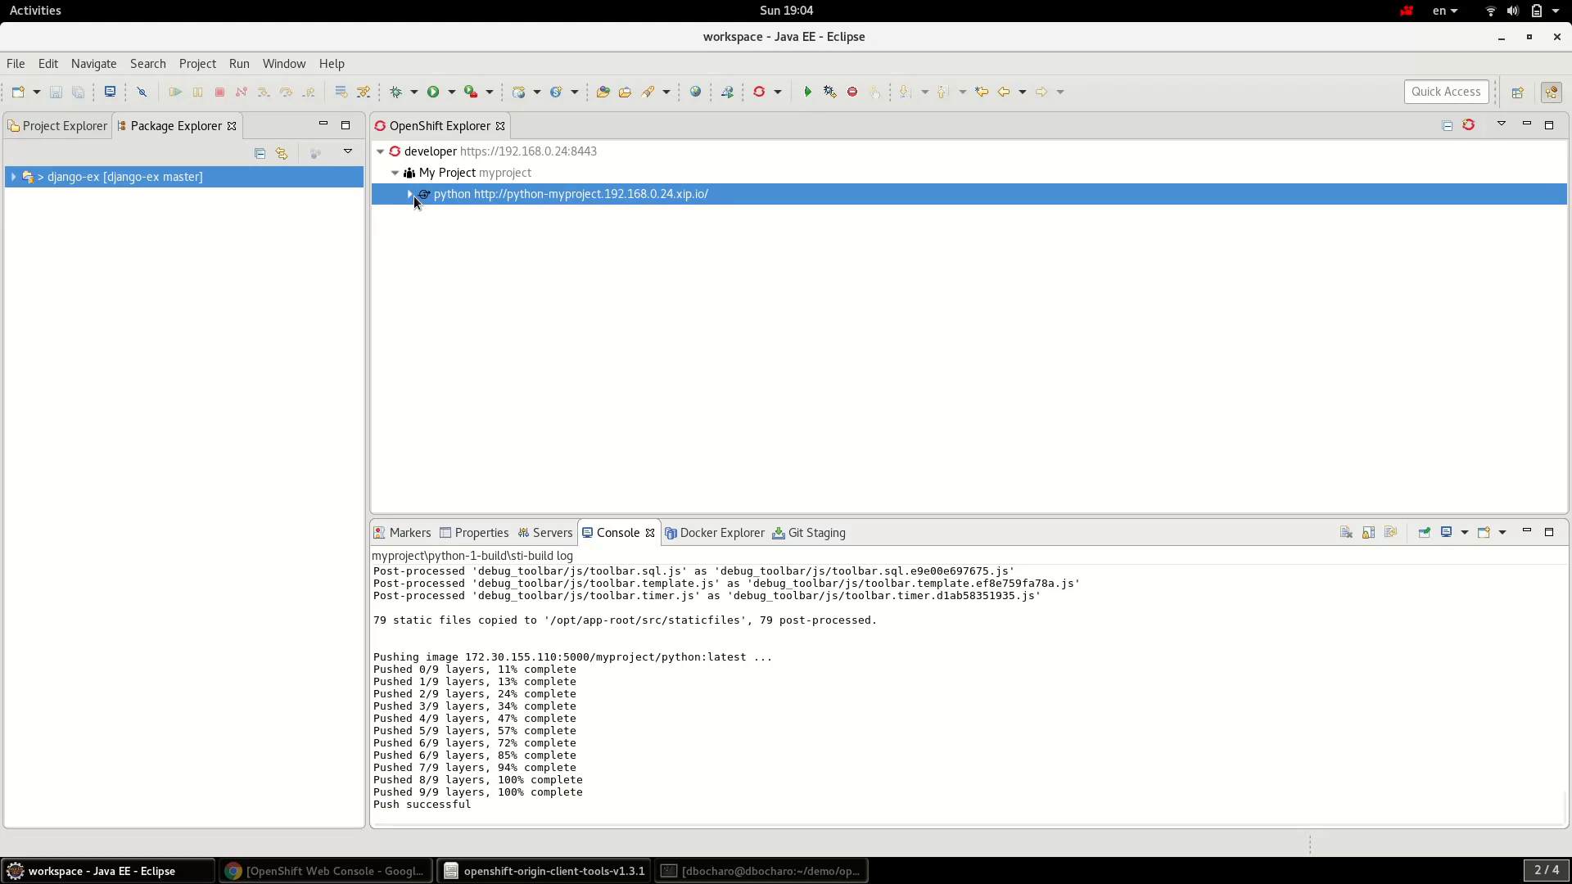
- Expand the python service to reveal running pod python-1-cm07i, then bring up the service's actions
click(412, 195)
click(504, 216)
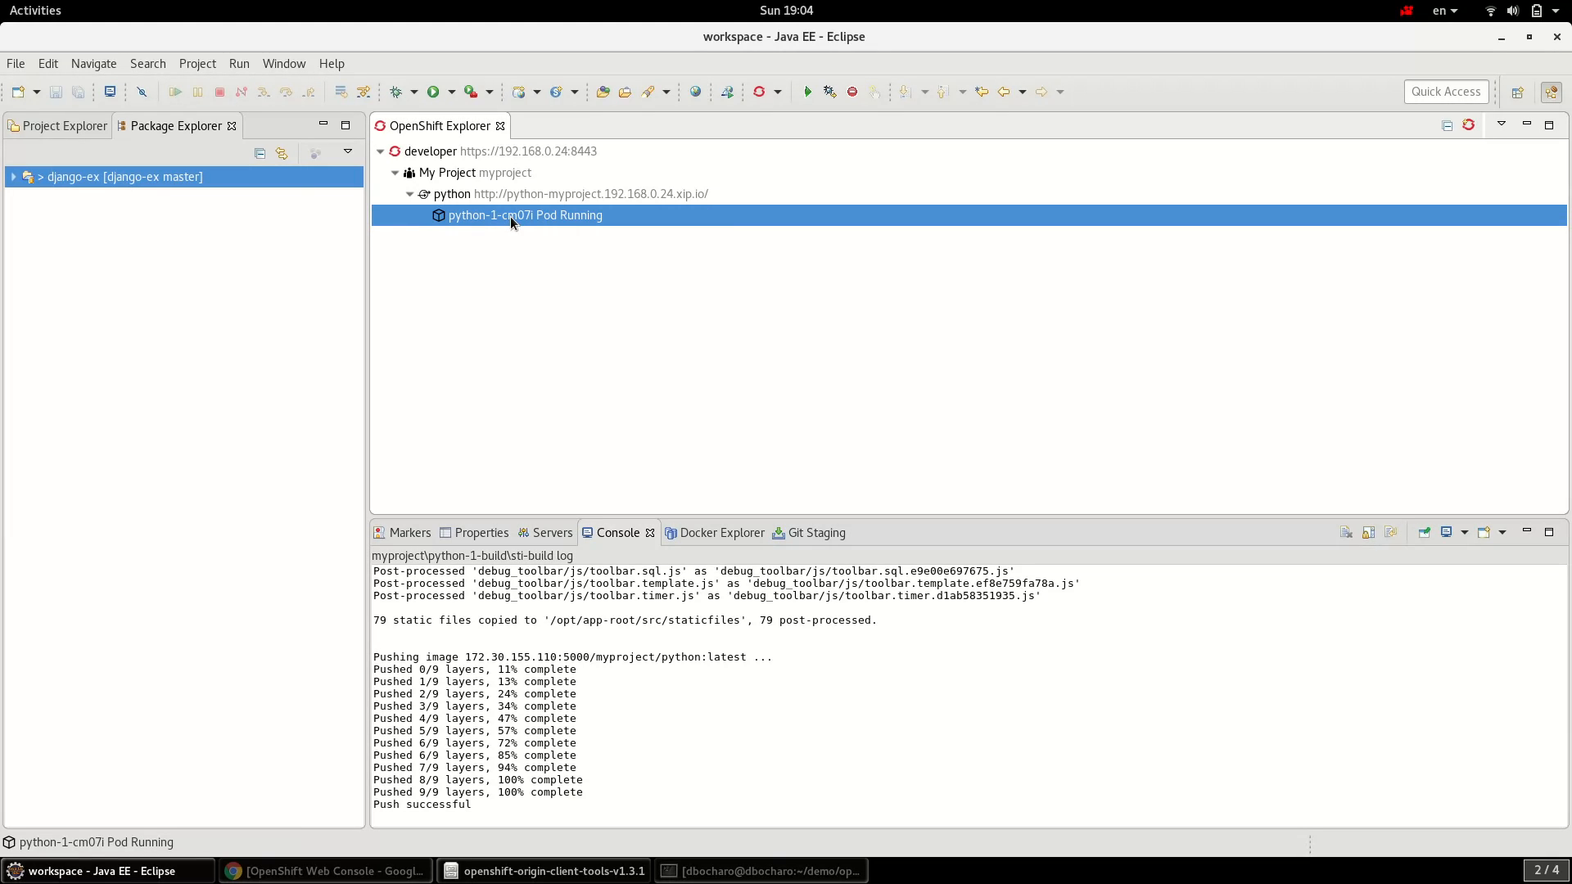
click(514, 202)
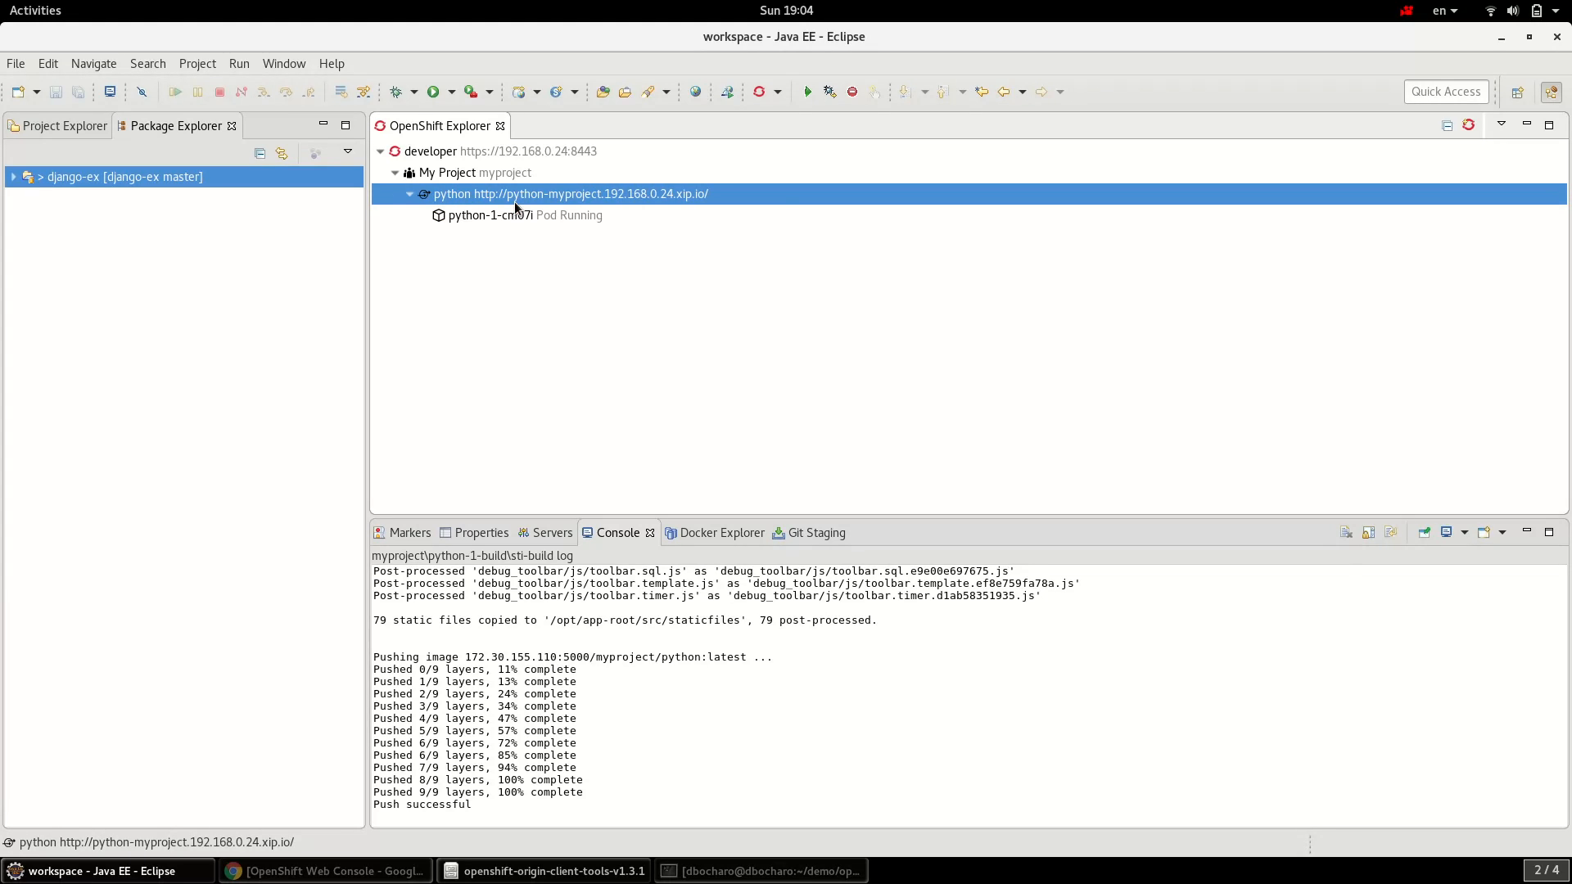
right_click(514, 202)
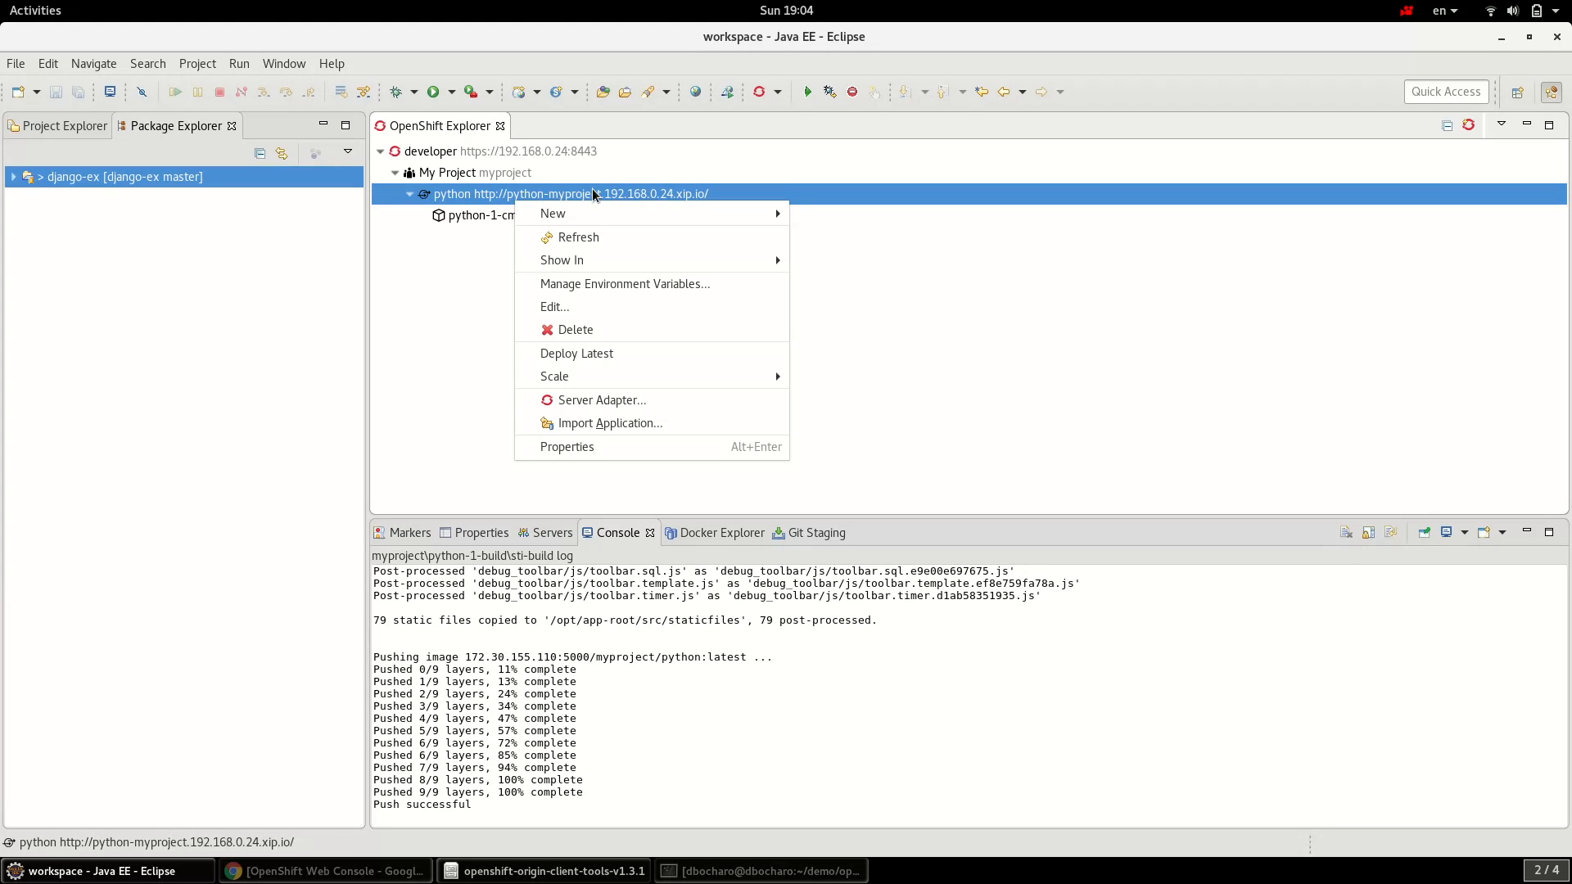
mouse_move(643, 263)
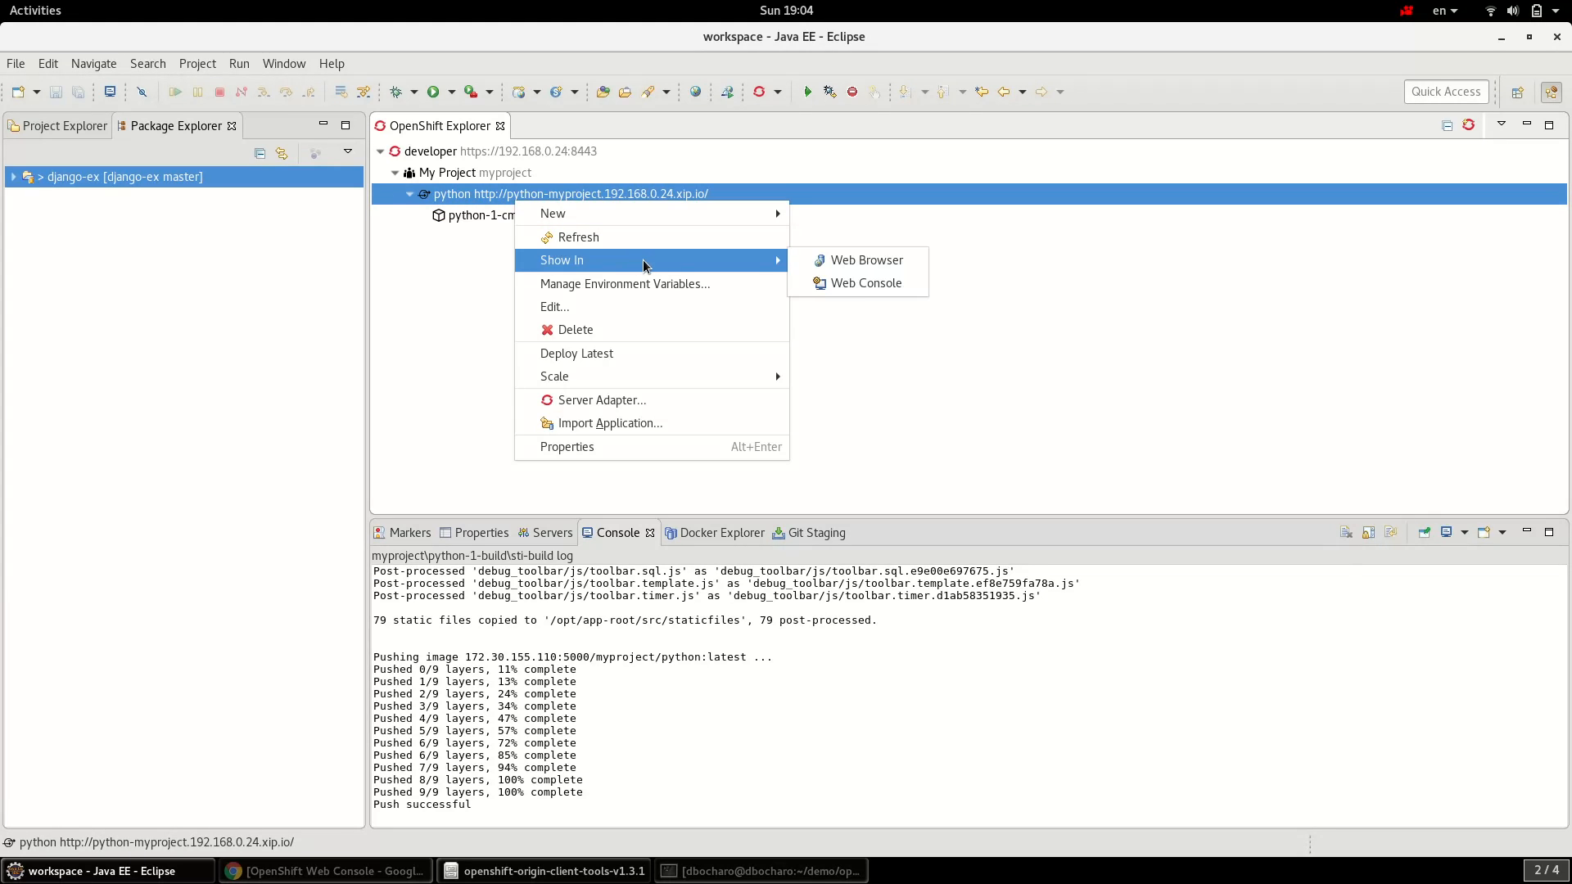
click(848, 264)
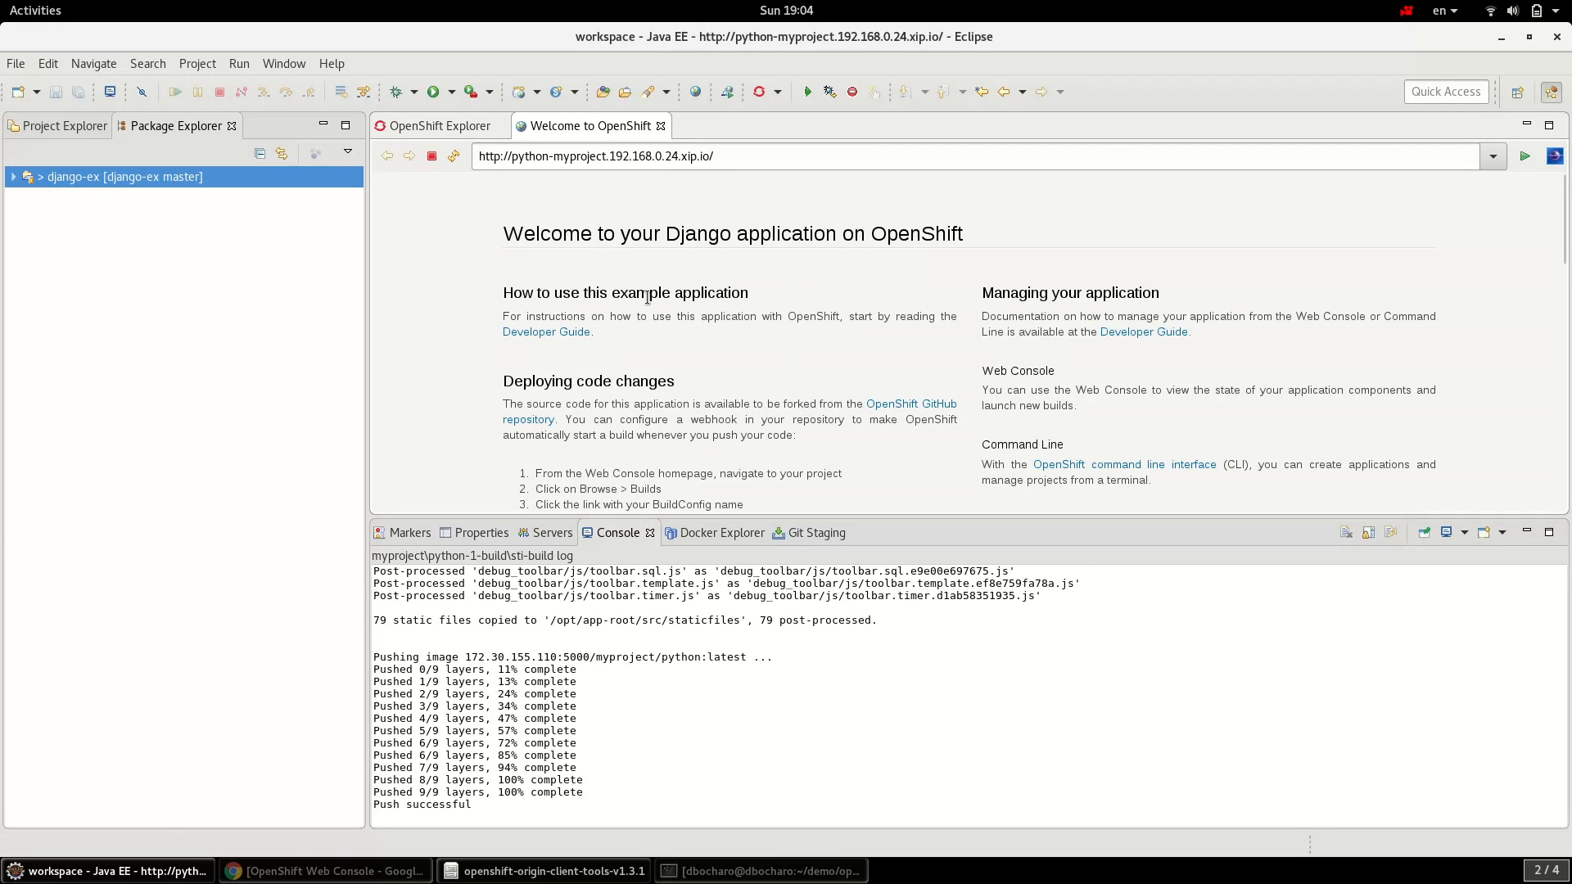
drag(480, 236, 911, 415)
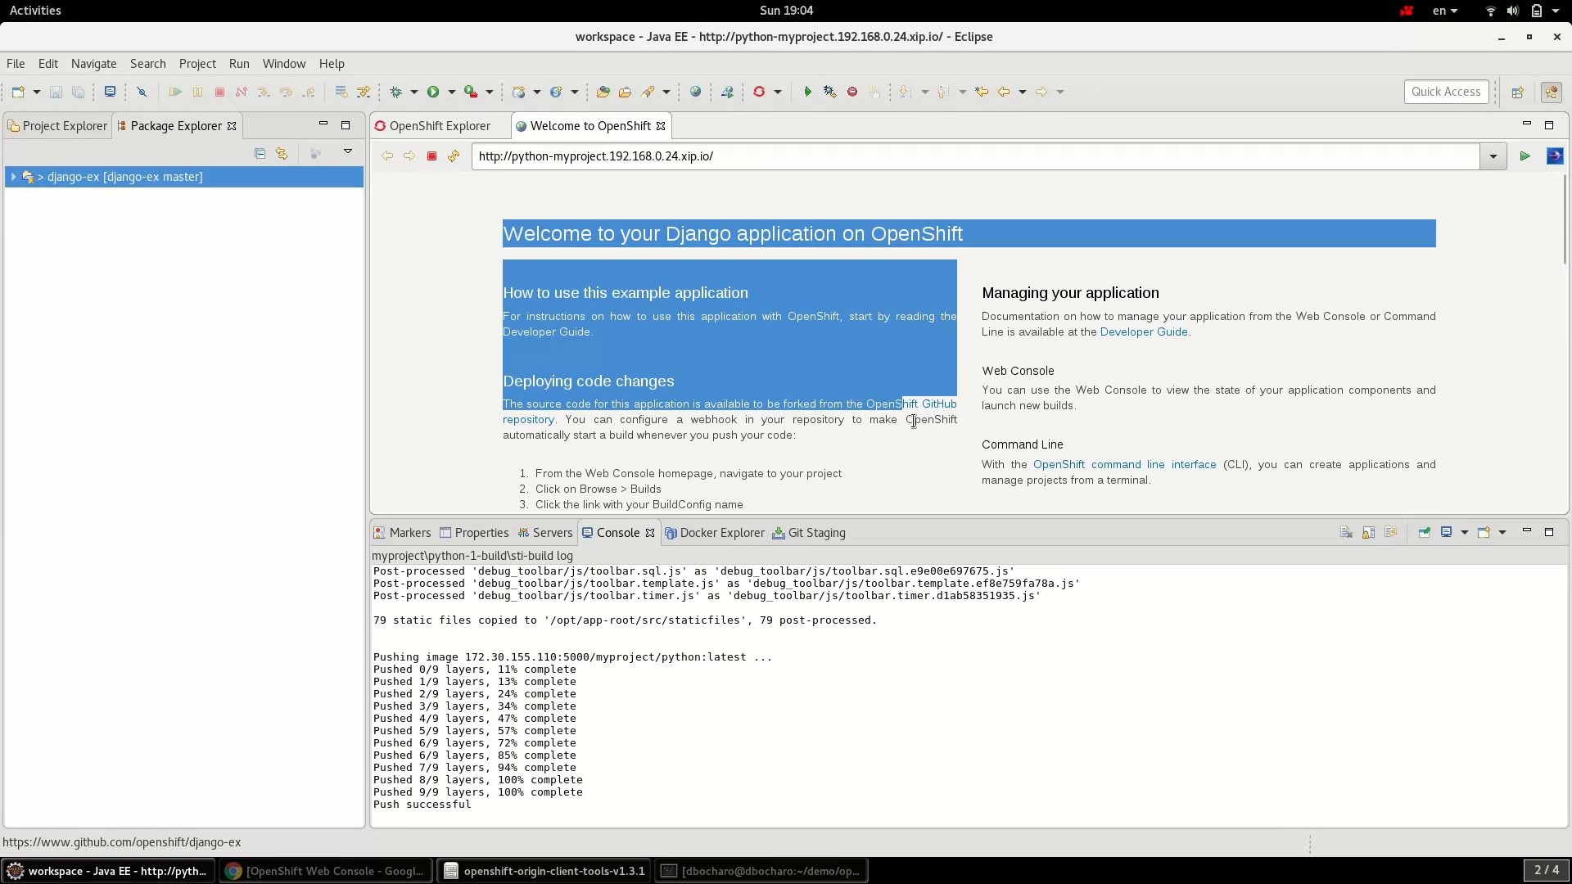
click(948, 383)
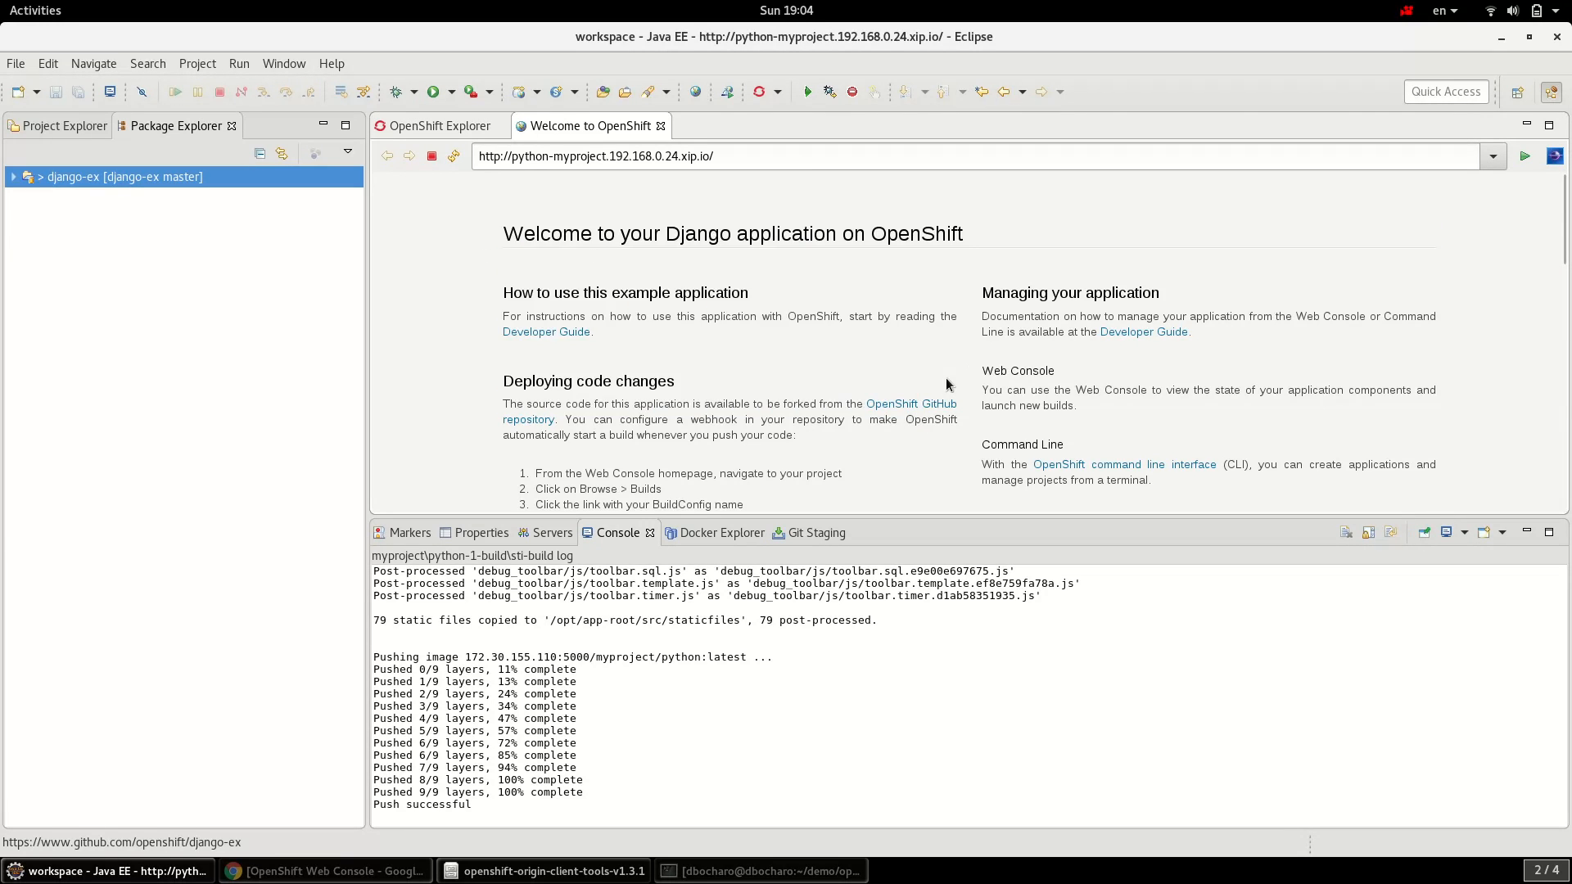
- Open welcome/templates/welcome/index.html from the django-ex project in the editor
click(14, 177)
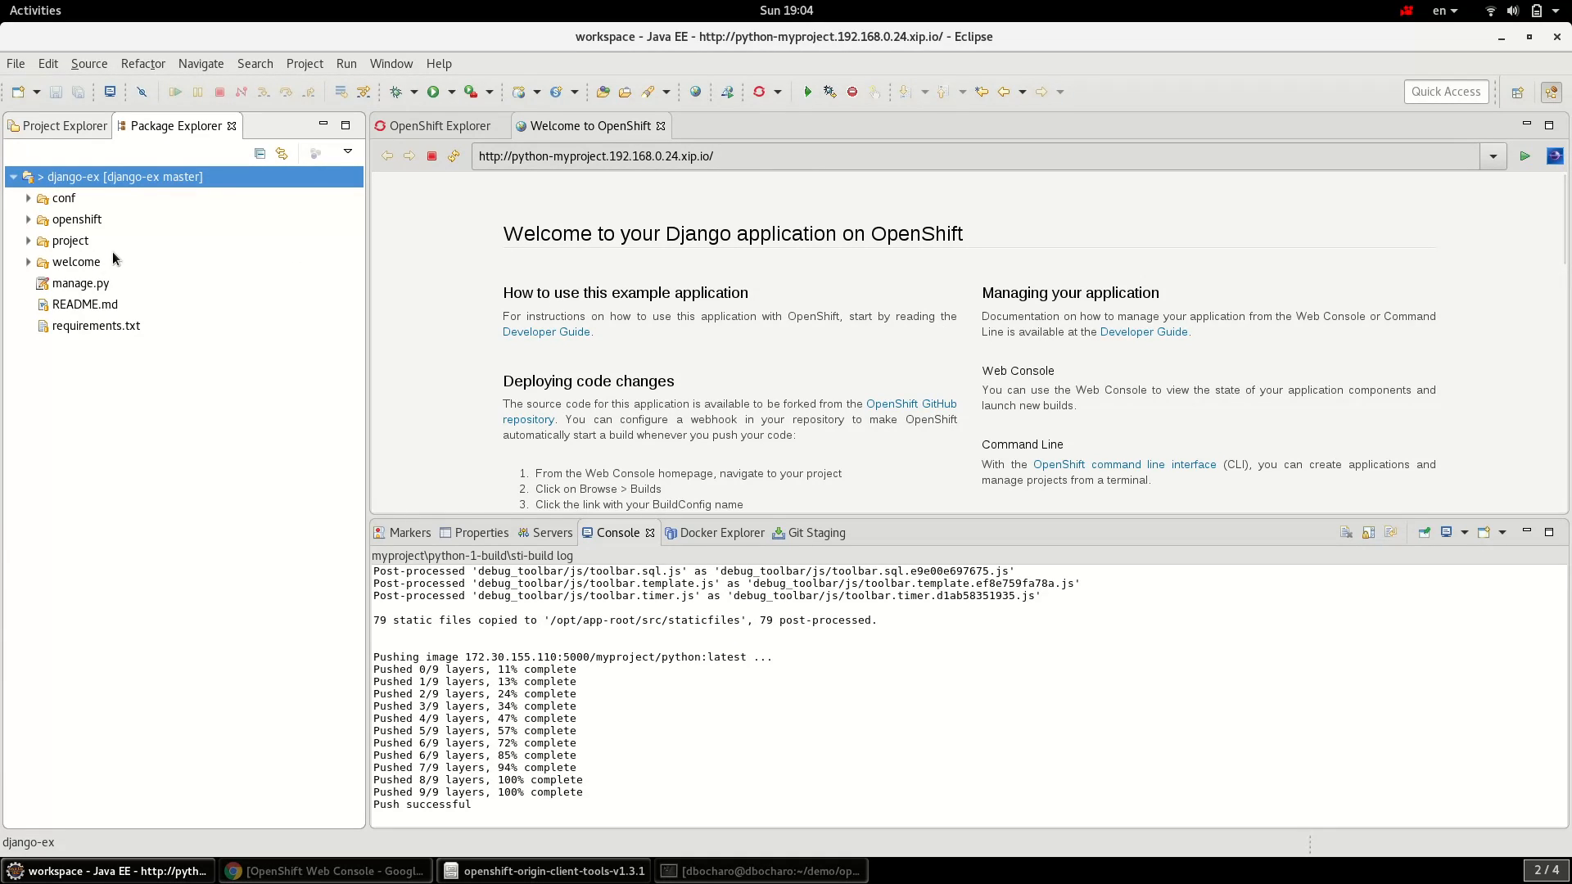
click(30, 264)
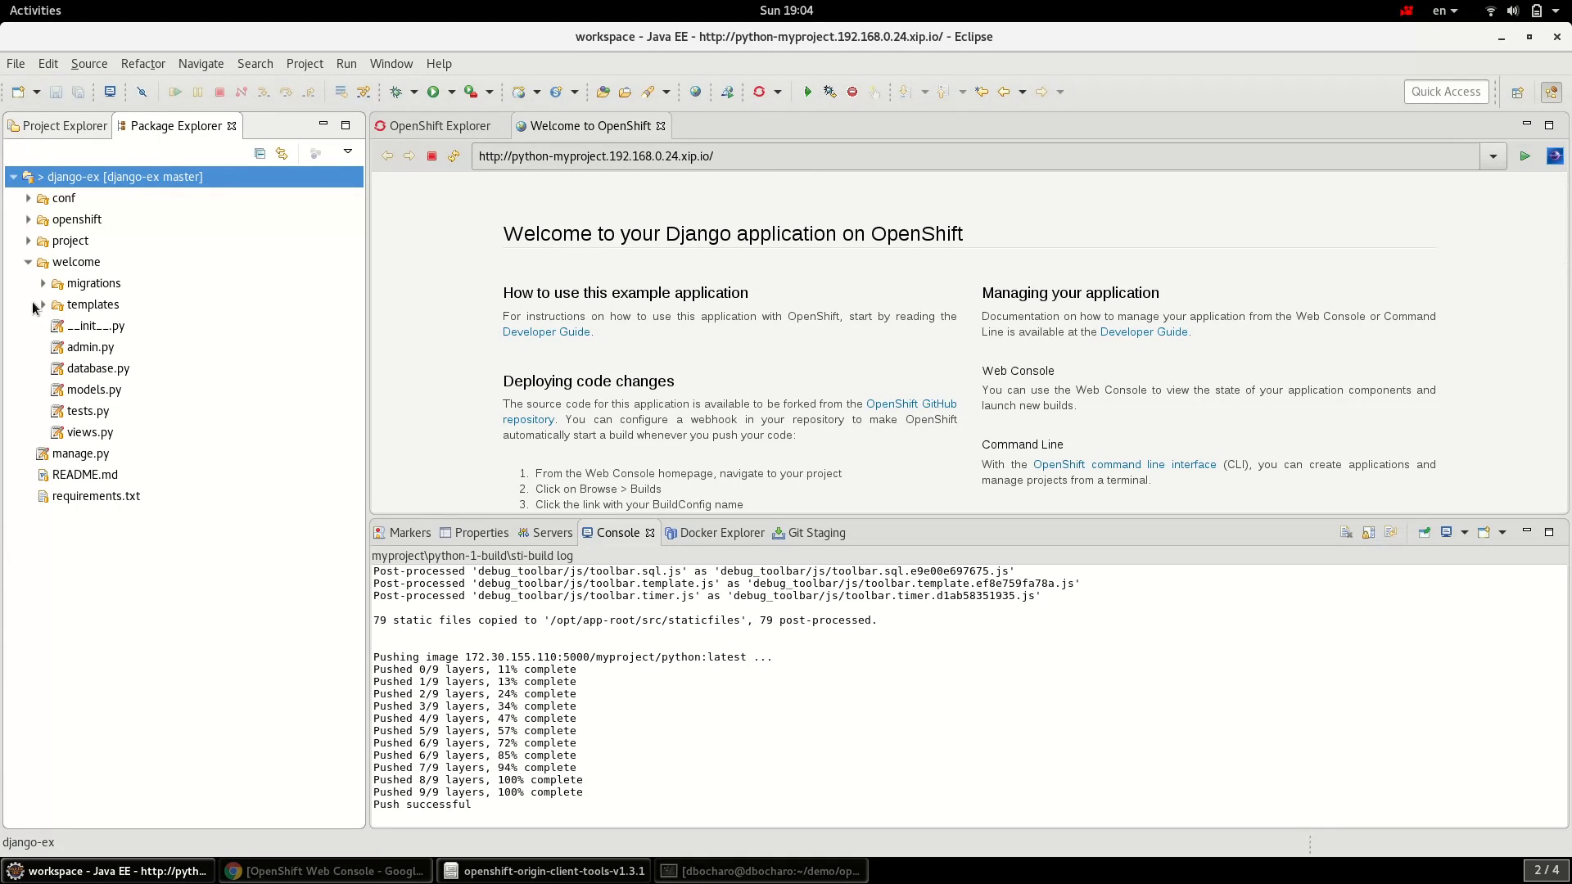
drag(503, 233, 830, 392)
click(829, 391)
click(45, 308)
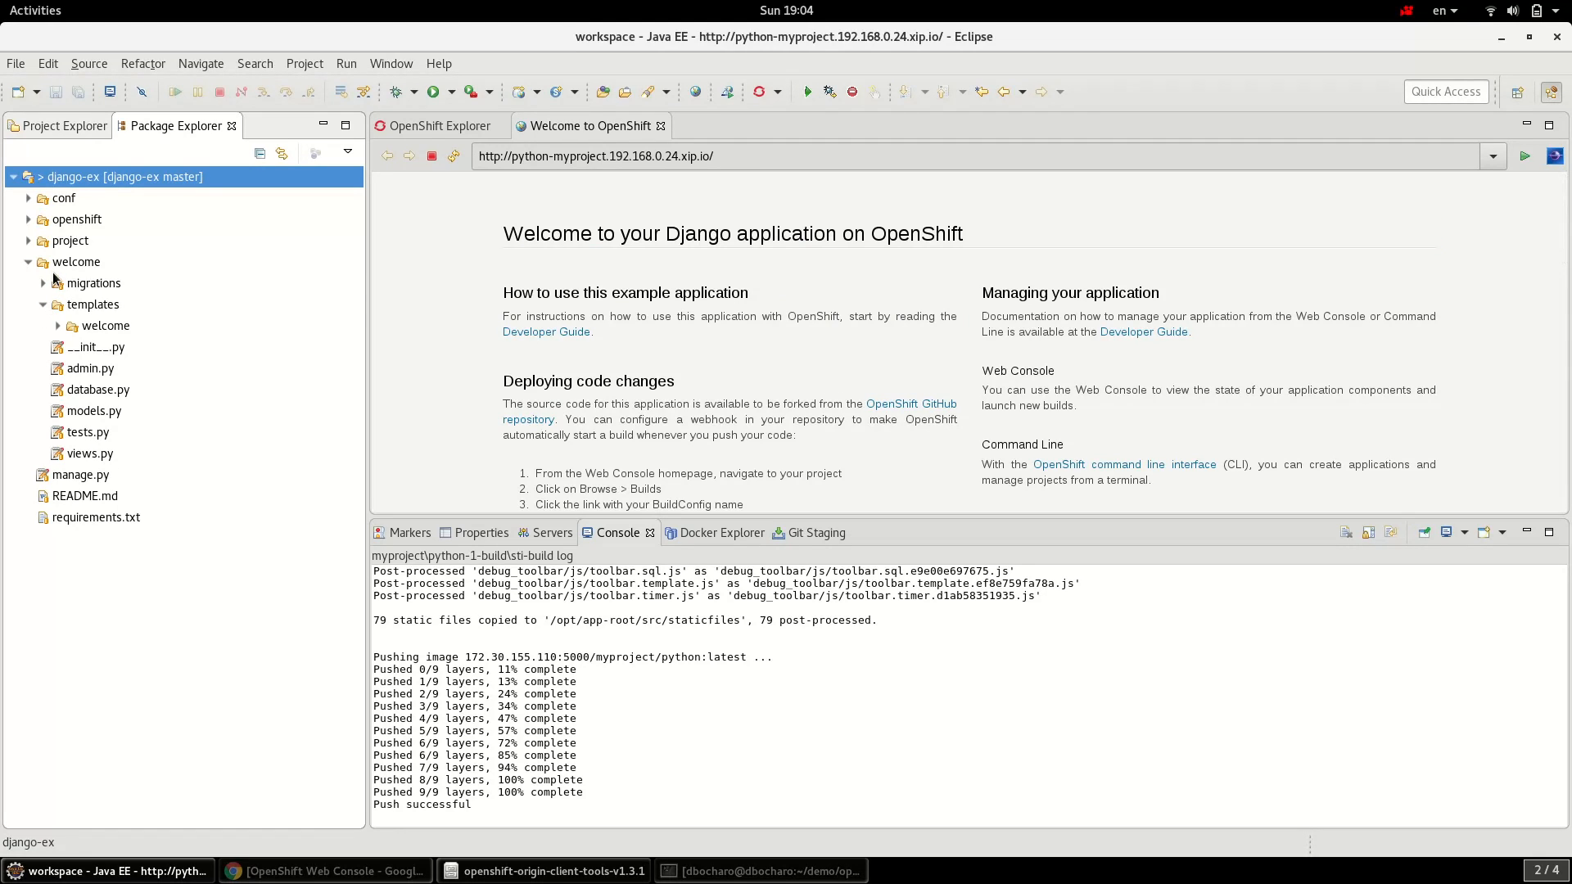
click(58, 327)
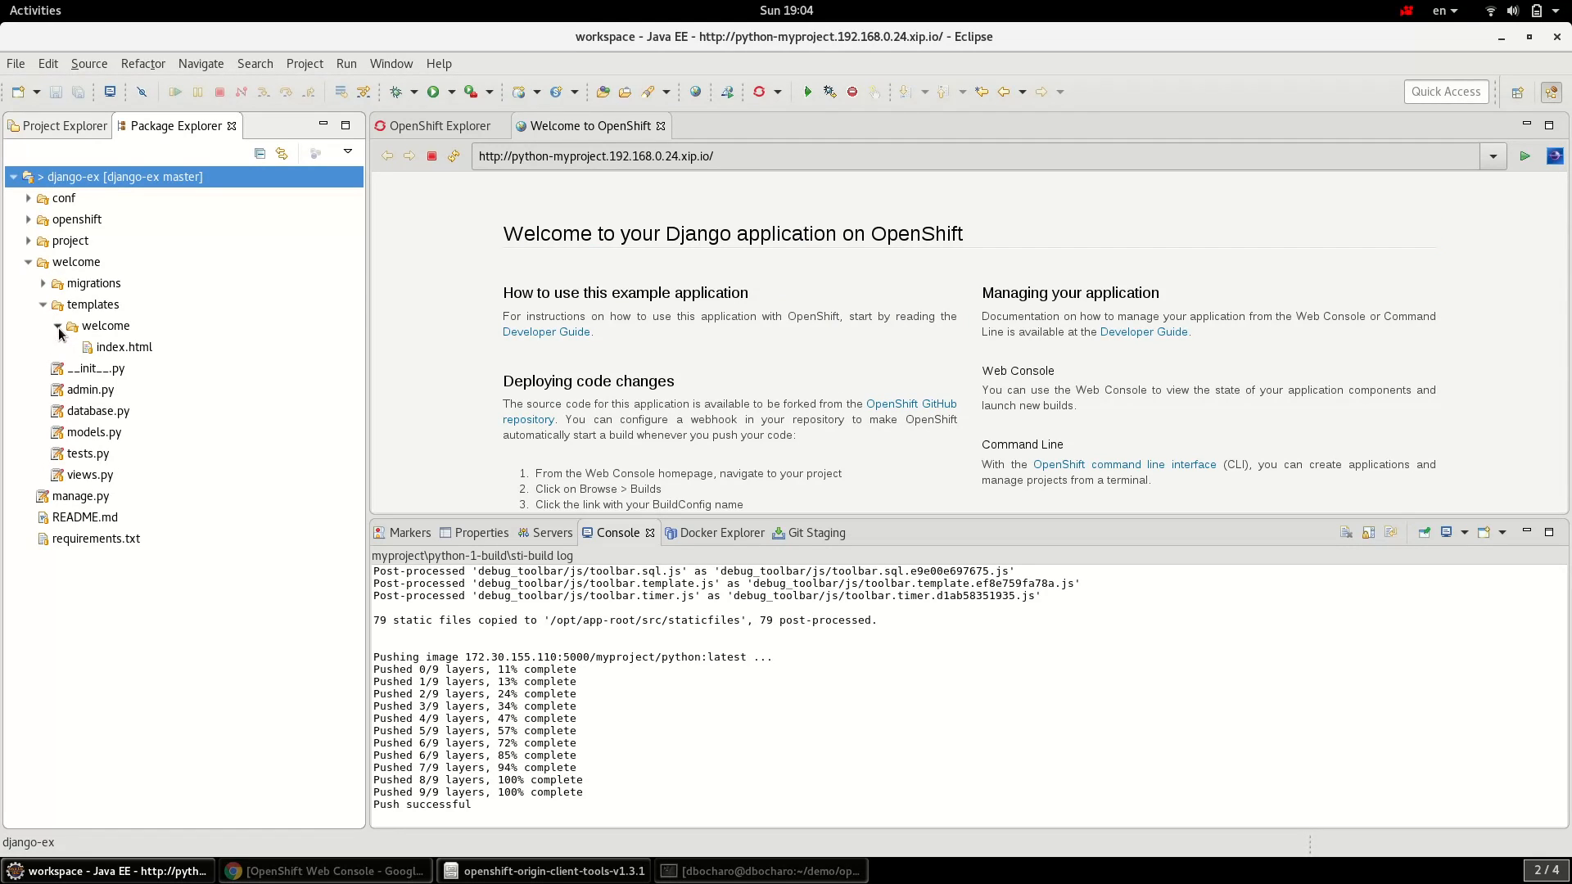
double_click(149, 350)
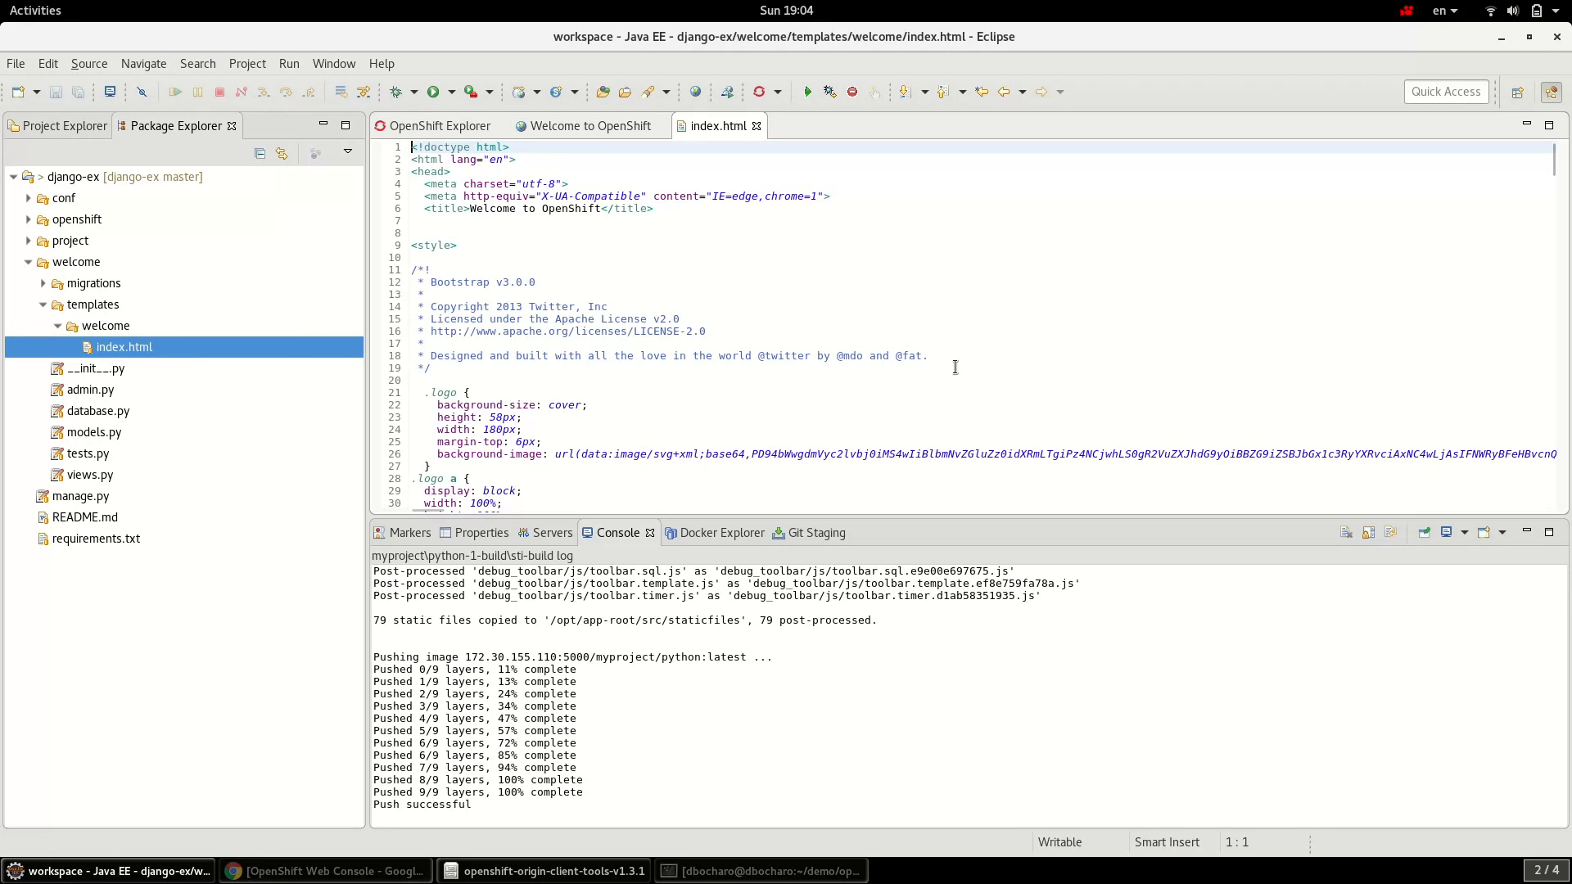
- Insert 'Hi all!!!' at the start of the h1 heading on line 215 and save
scroll(955, 367, down, 20)
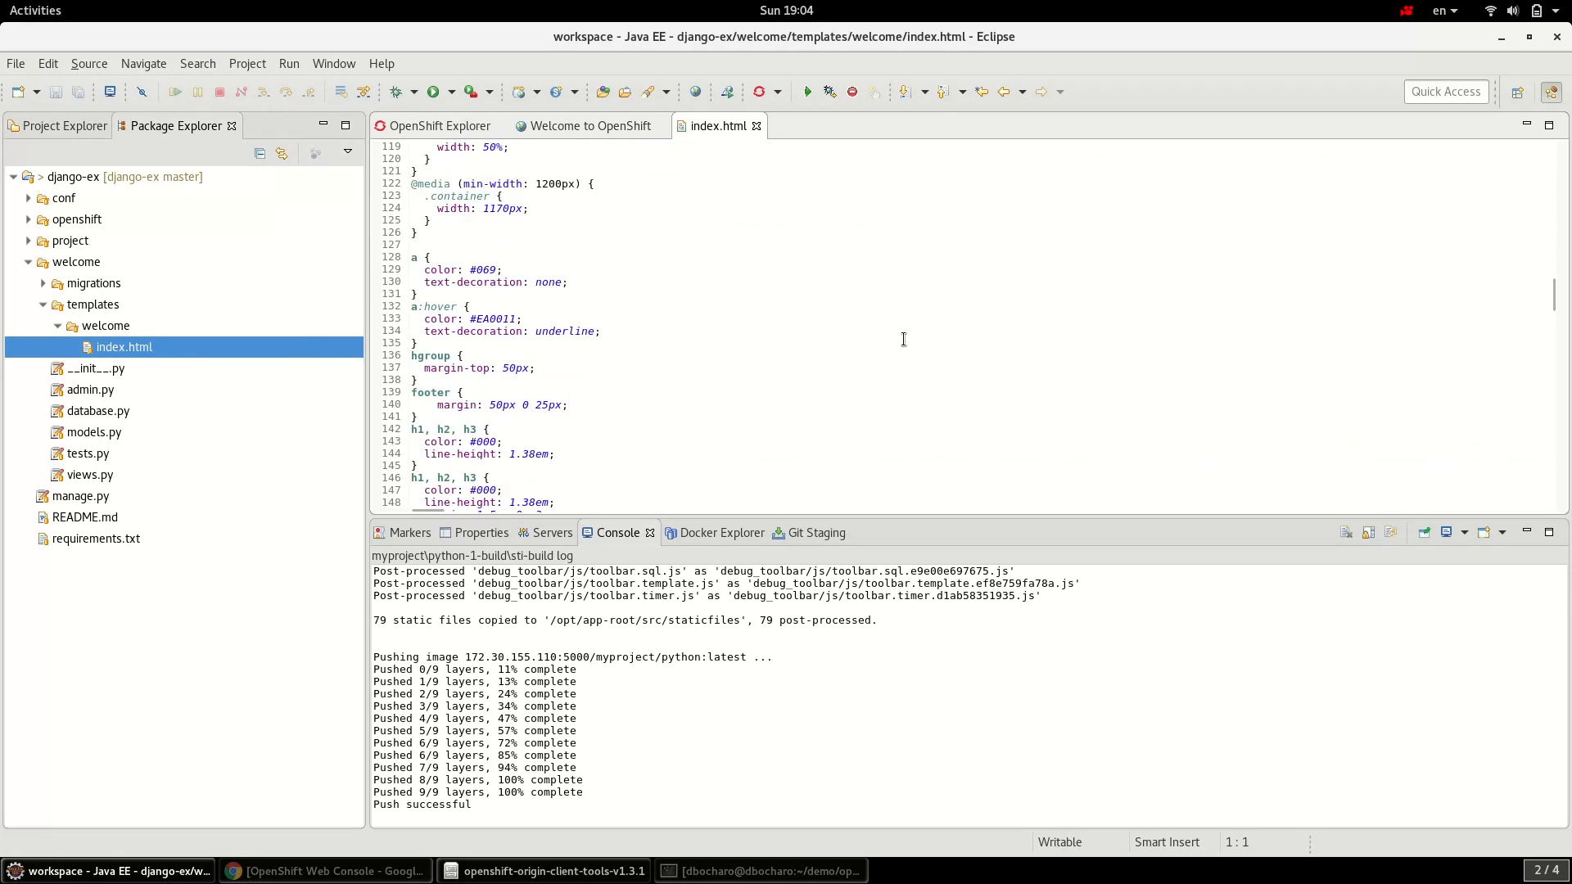
scroll(898, 340, down, 9)
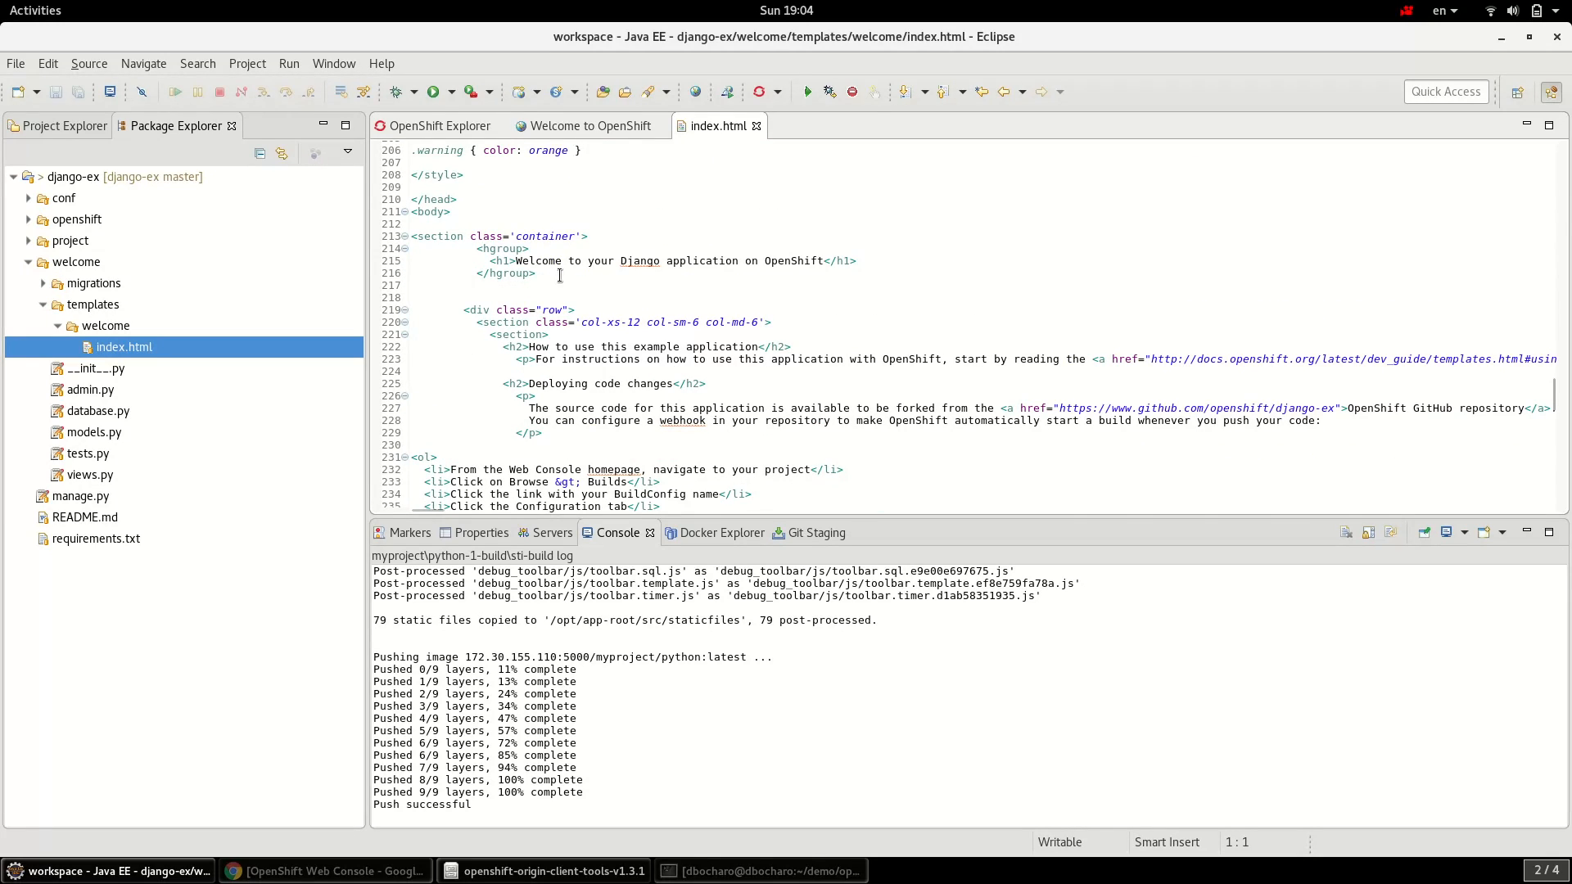
click(518, 261)
text(Hi all!!!)
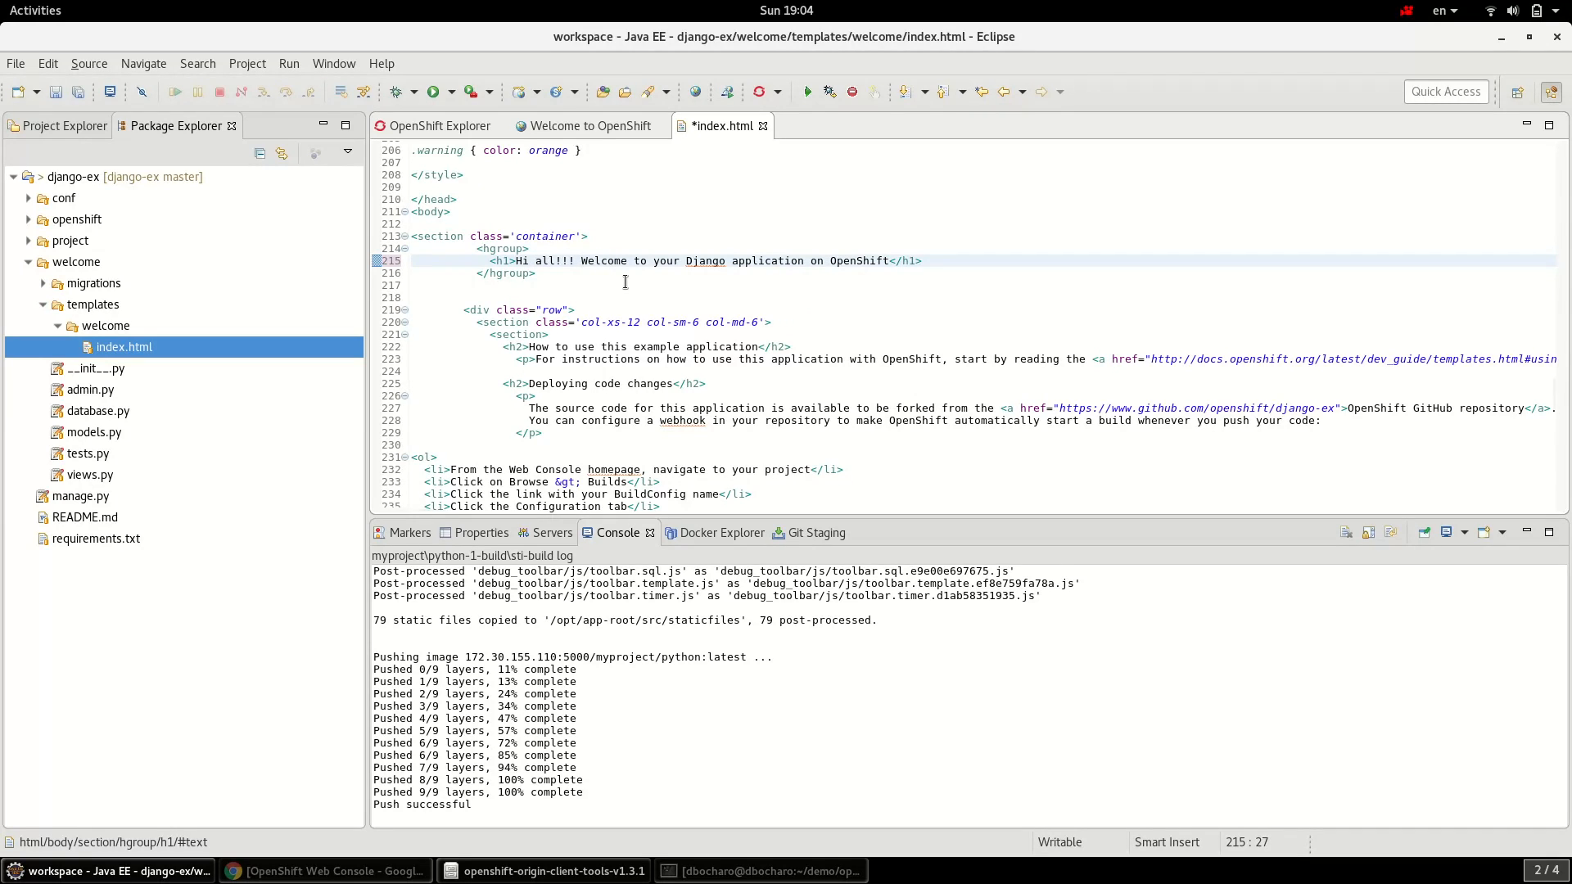
key(ctrl+s)
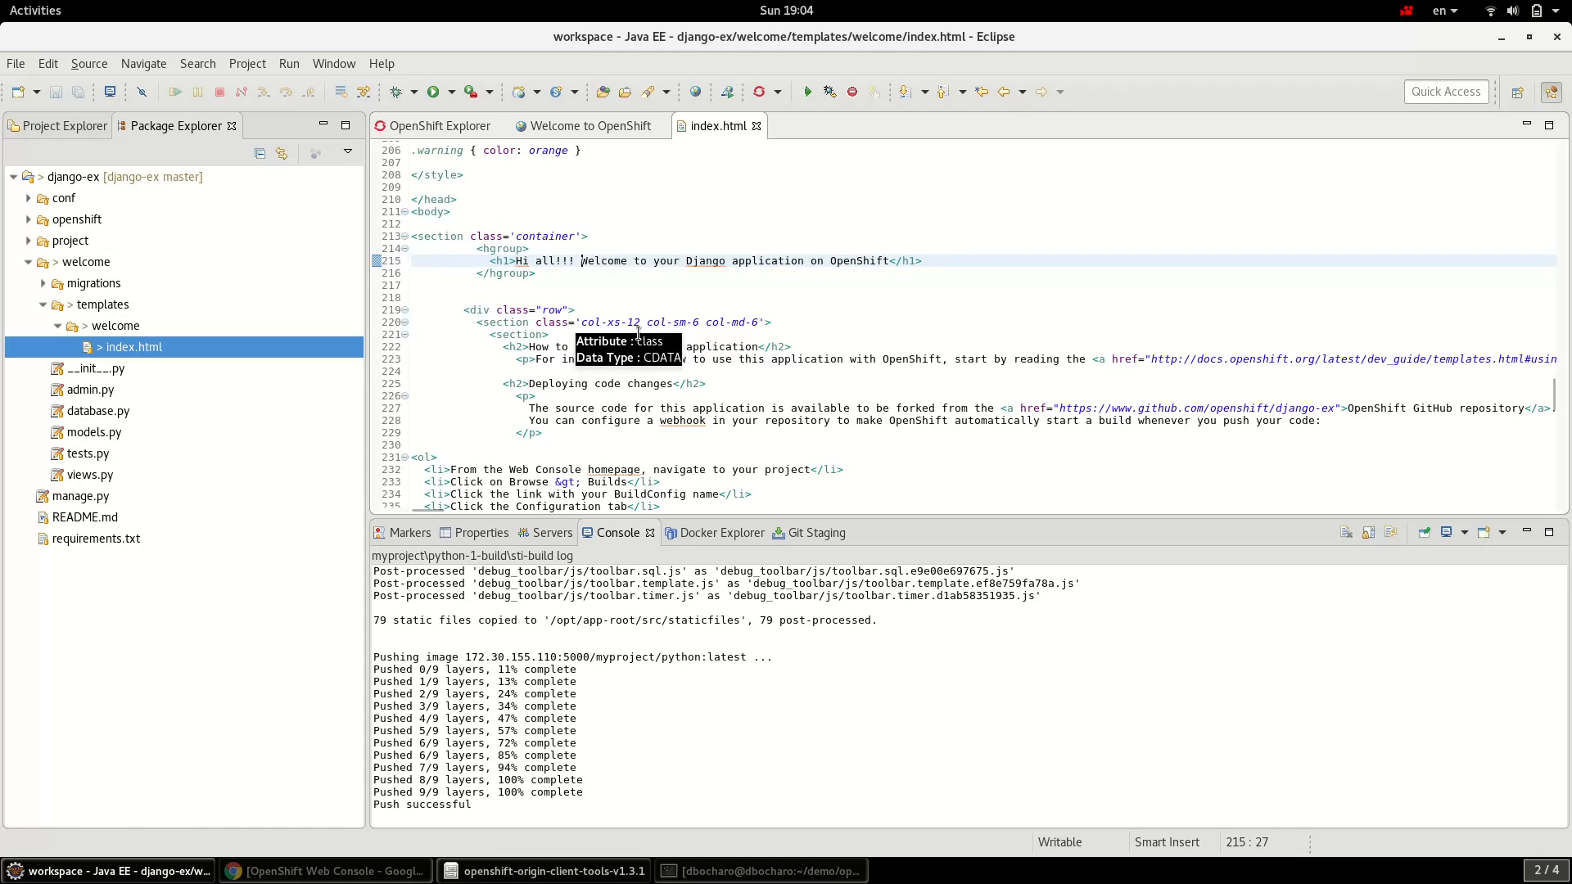
- Stage index.html in Git Staging and enter the commit message 'test'
right_click(136, 347)
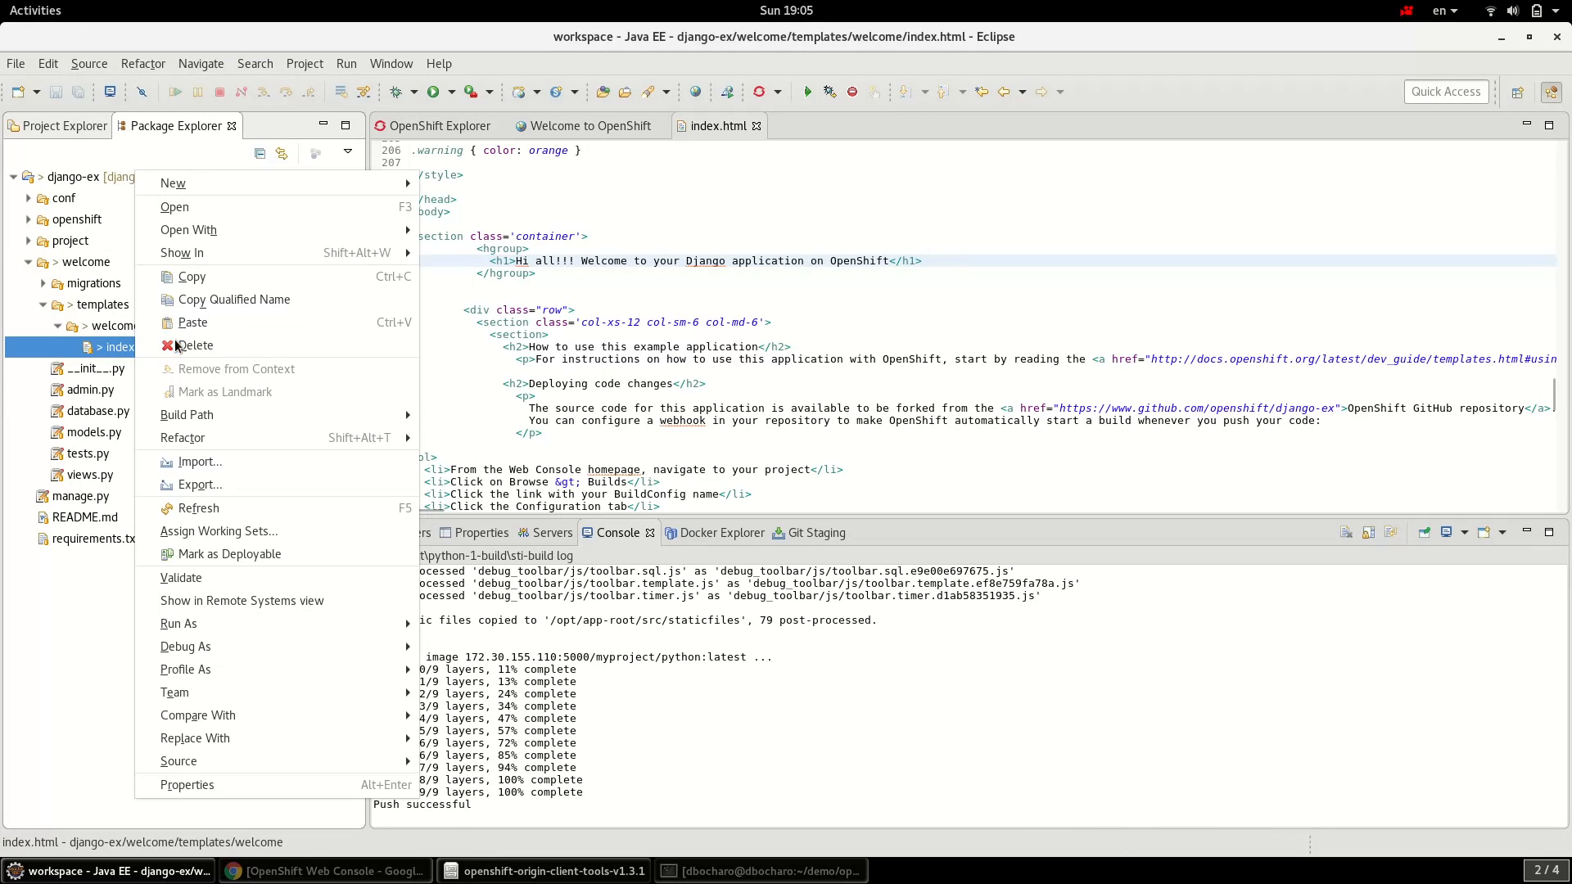
mouse_move(288, 696)
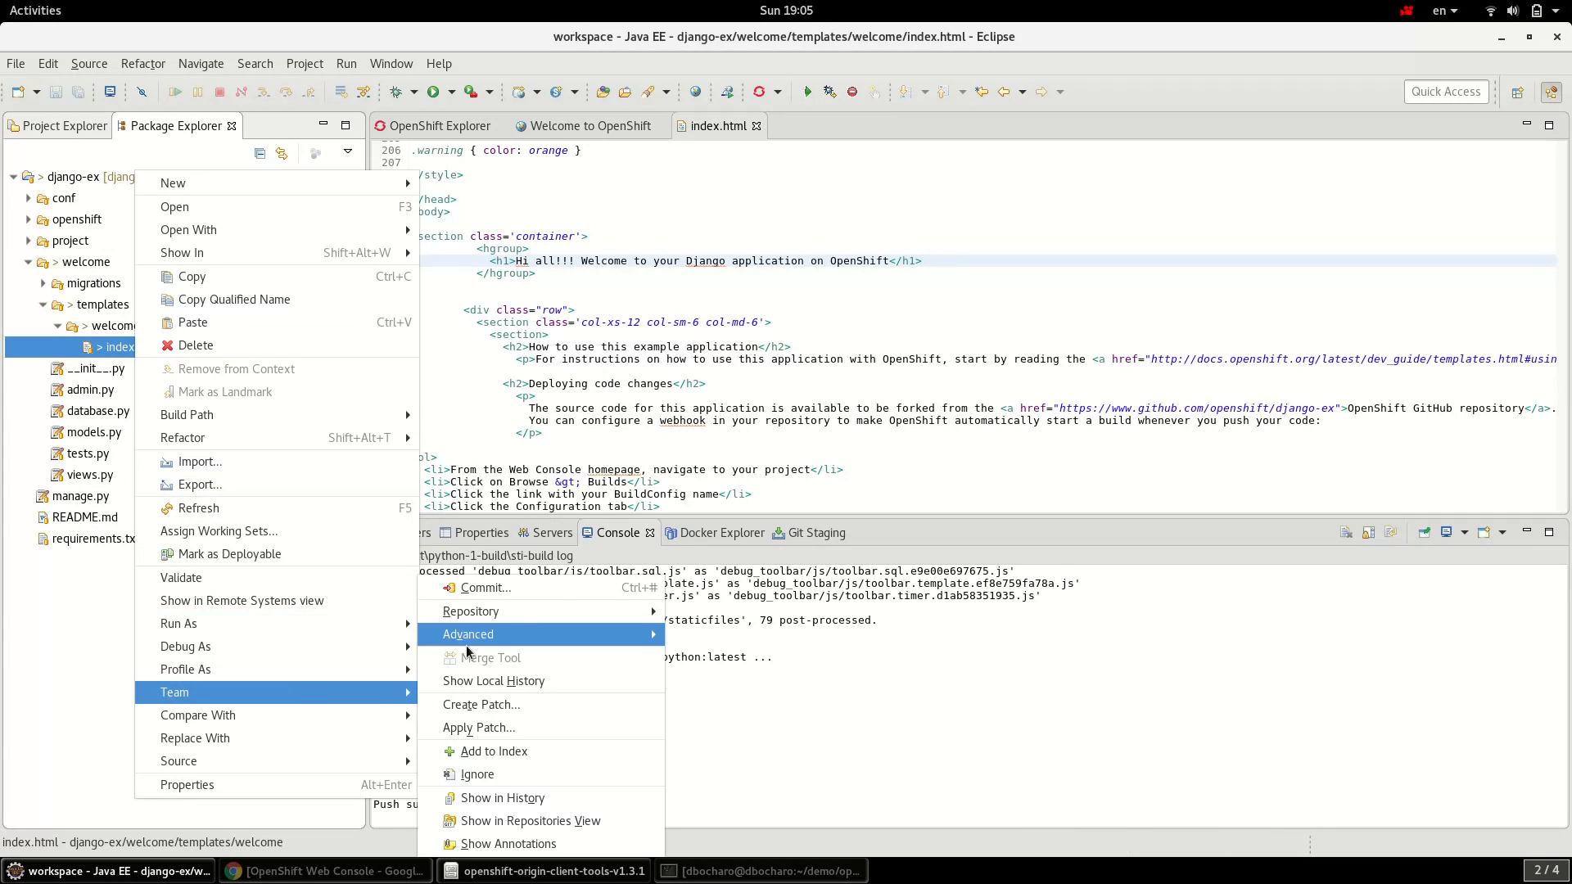
click(483, 589)
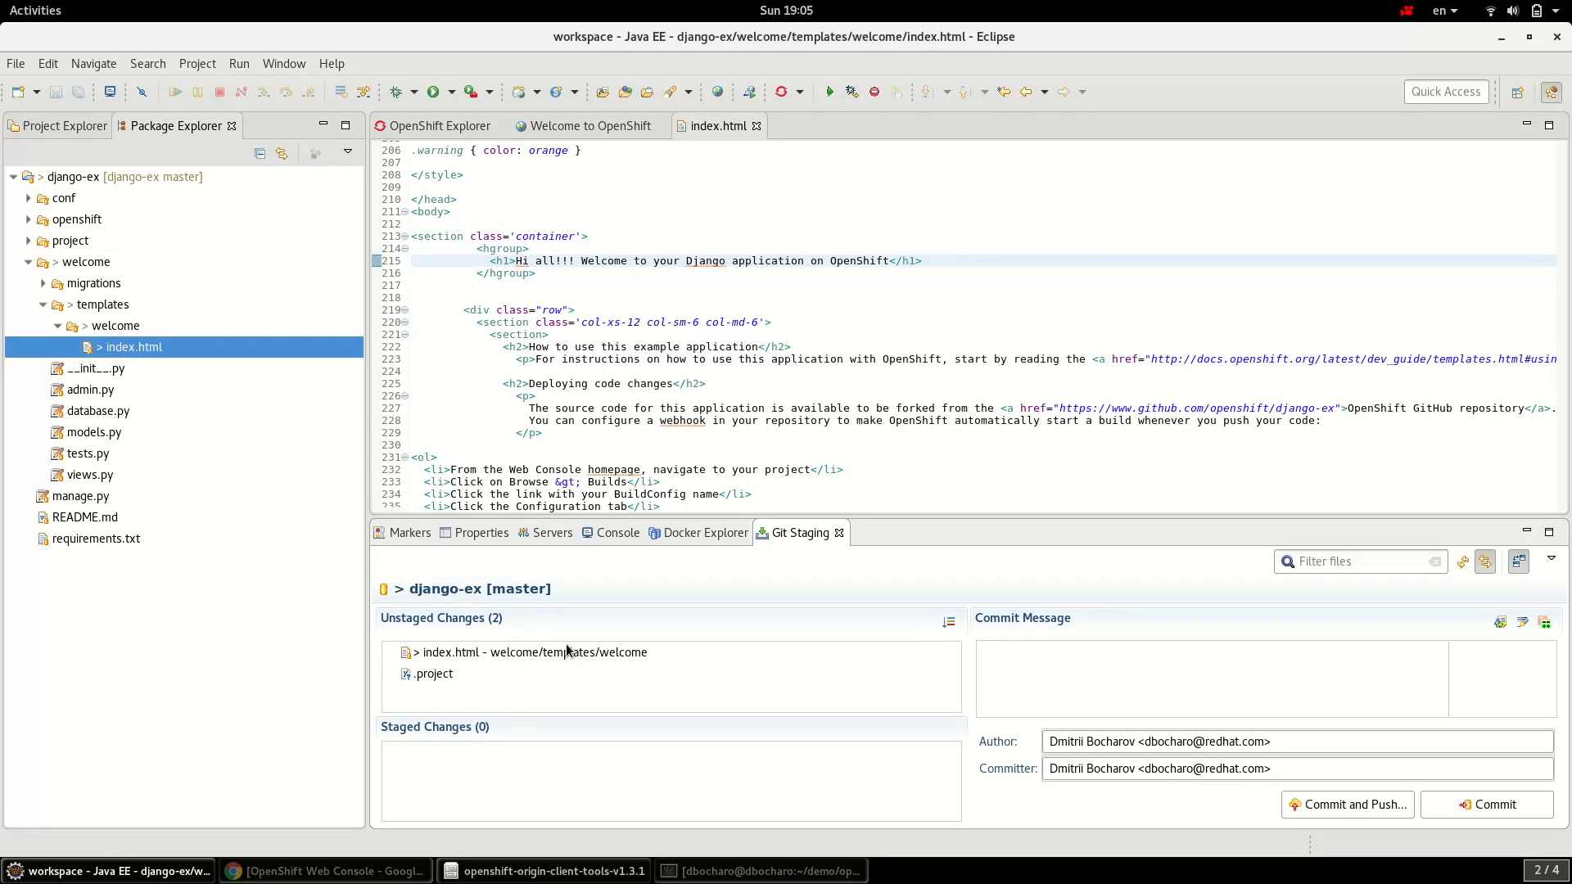
click(568, 651)
right_click(568, 653)
click(650, 713)
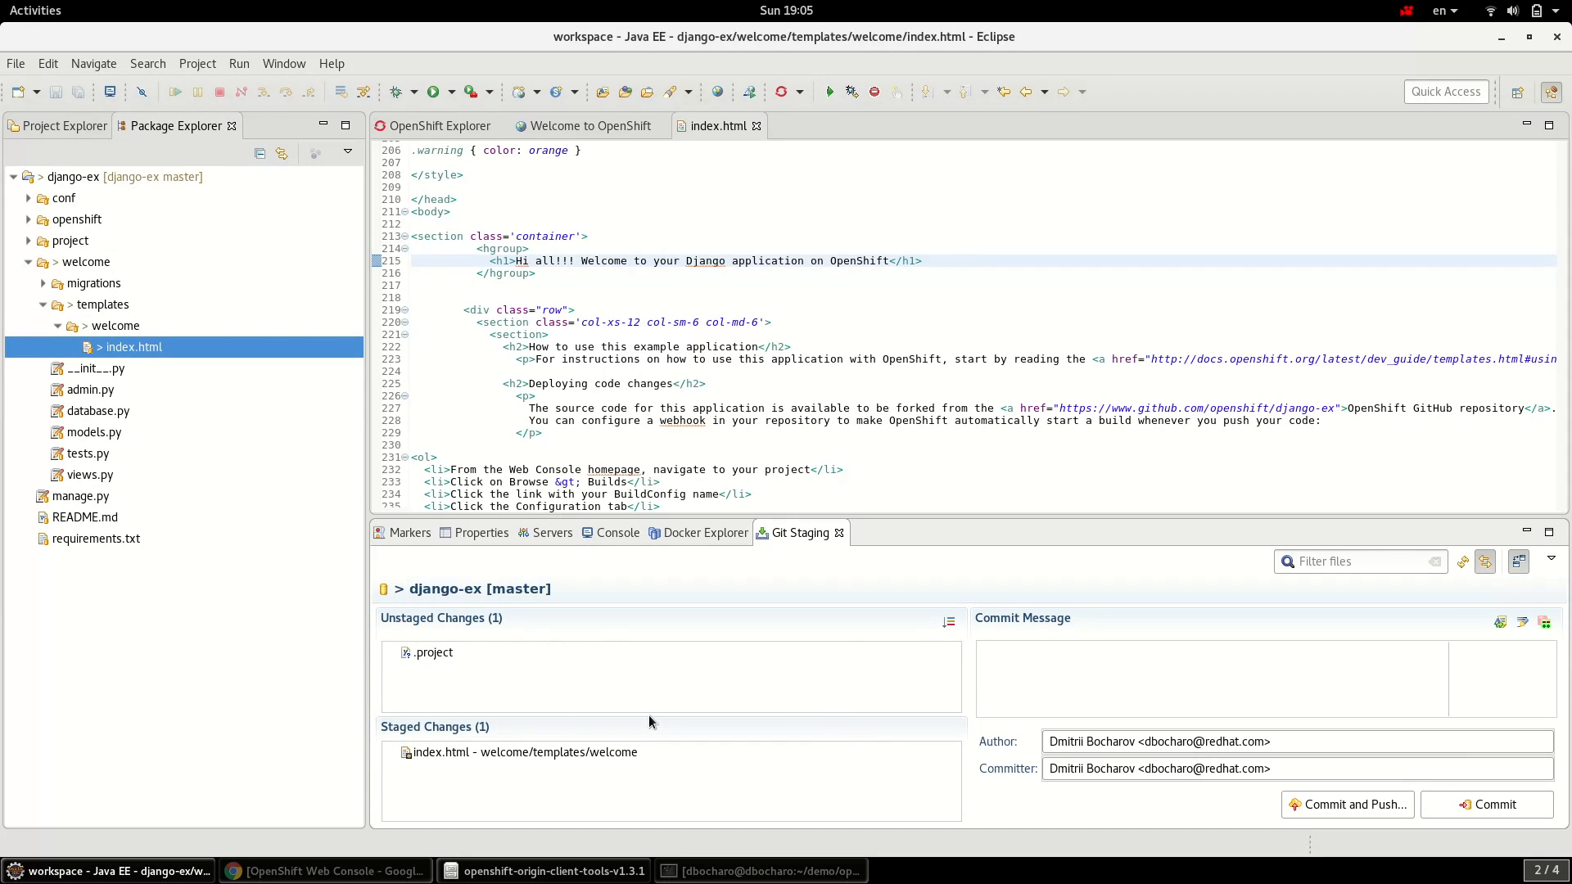
click(1121, 688)
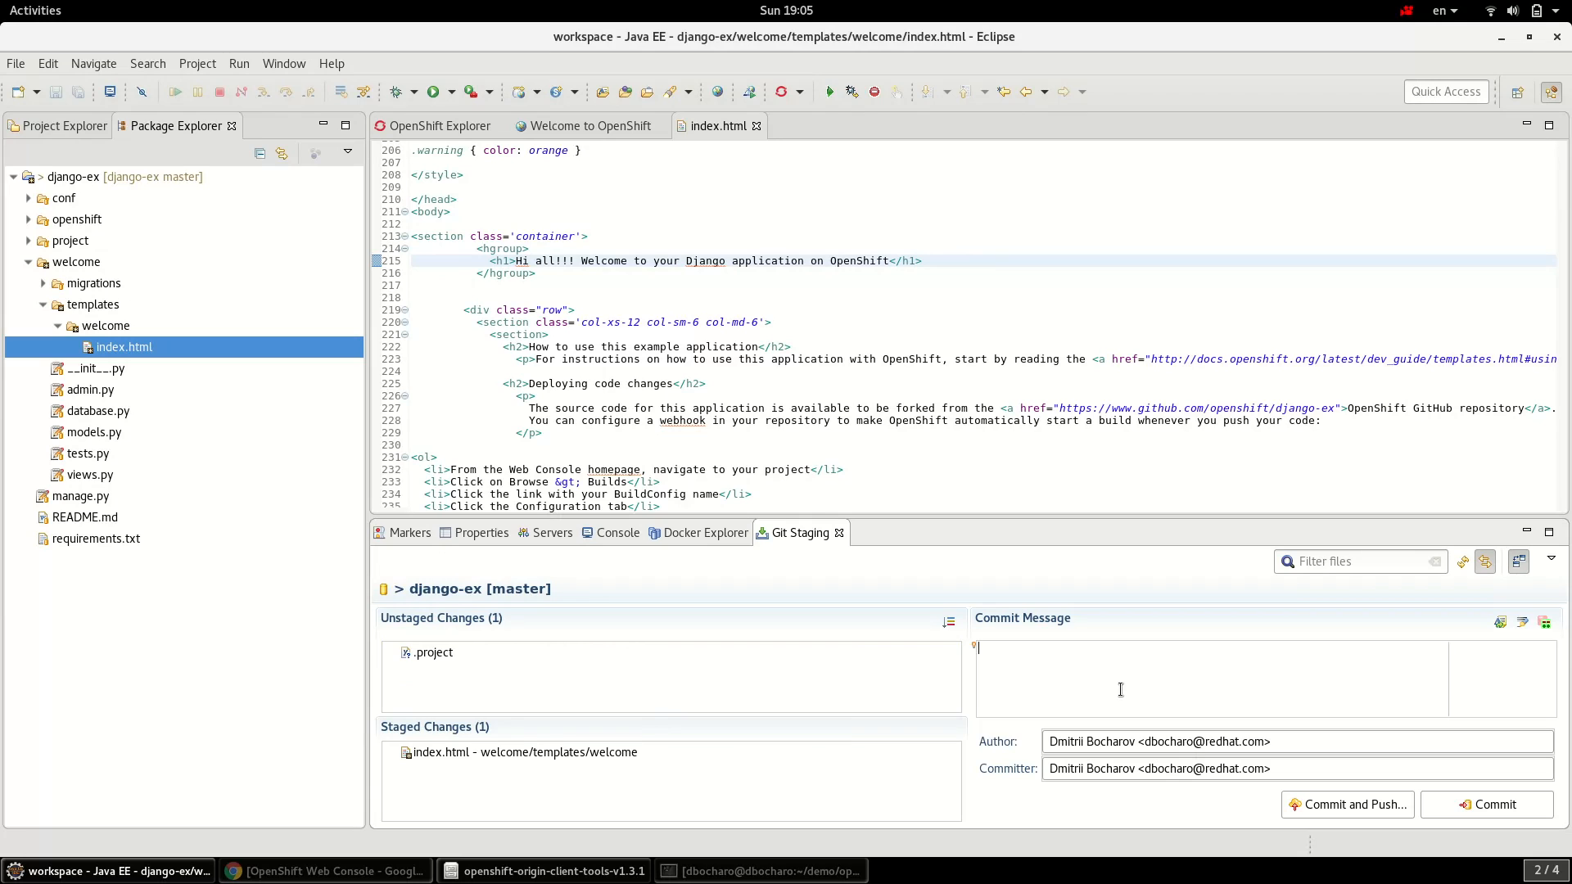
text(test)
- Commit and push to the GitHub origin, signing in with the GitHub username and password
click(1352, 813)
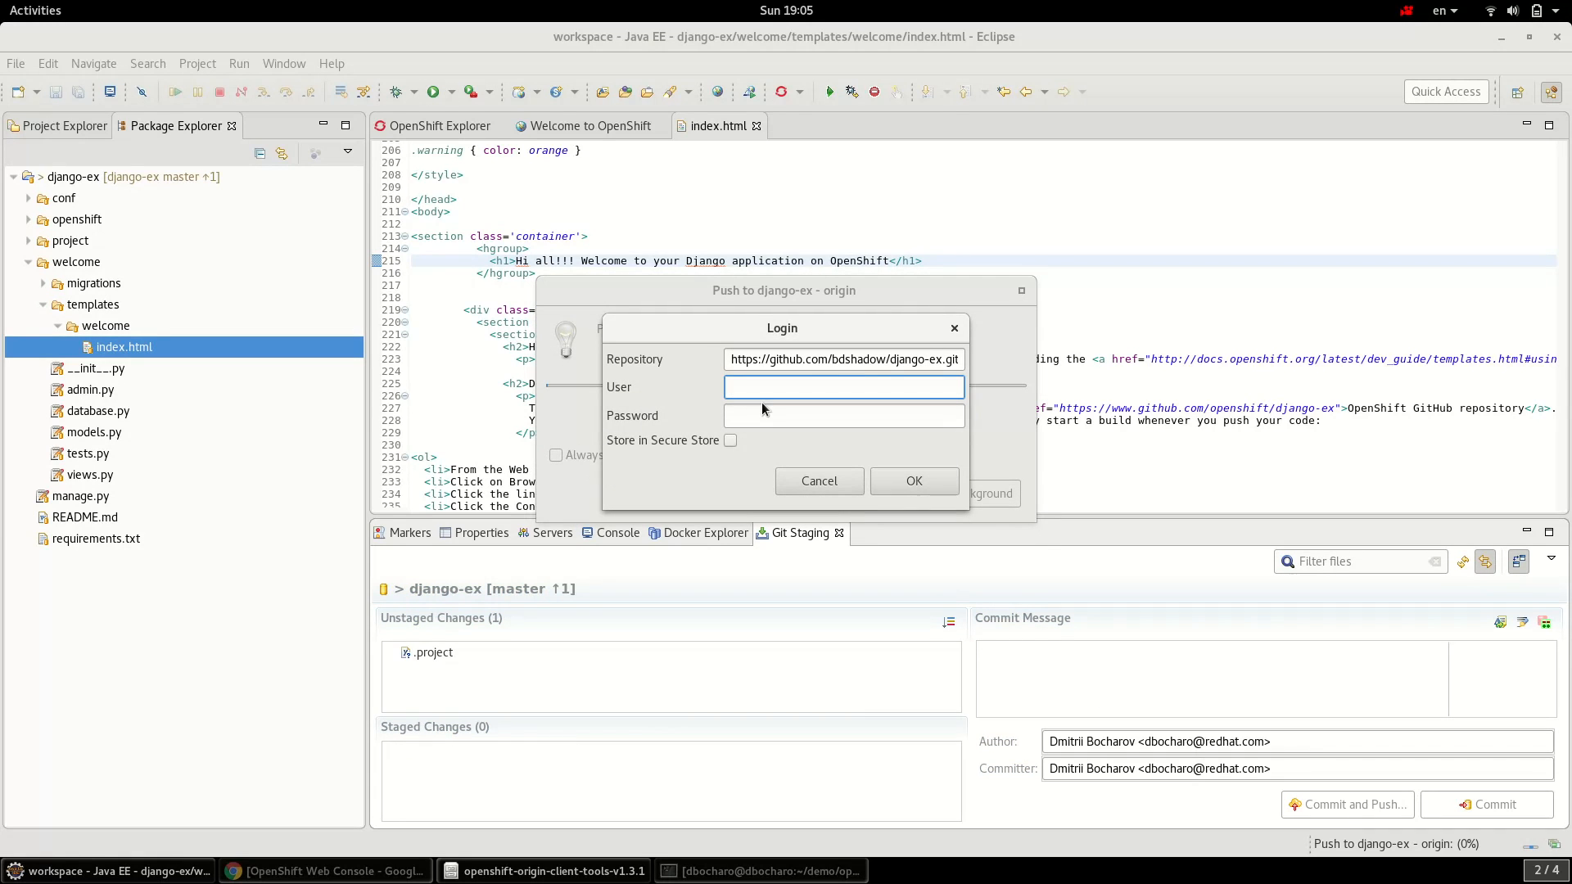
text(bdshadow)
key(Tab)
text(•••••••••)
key(Return)
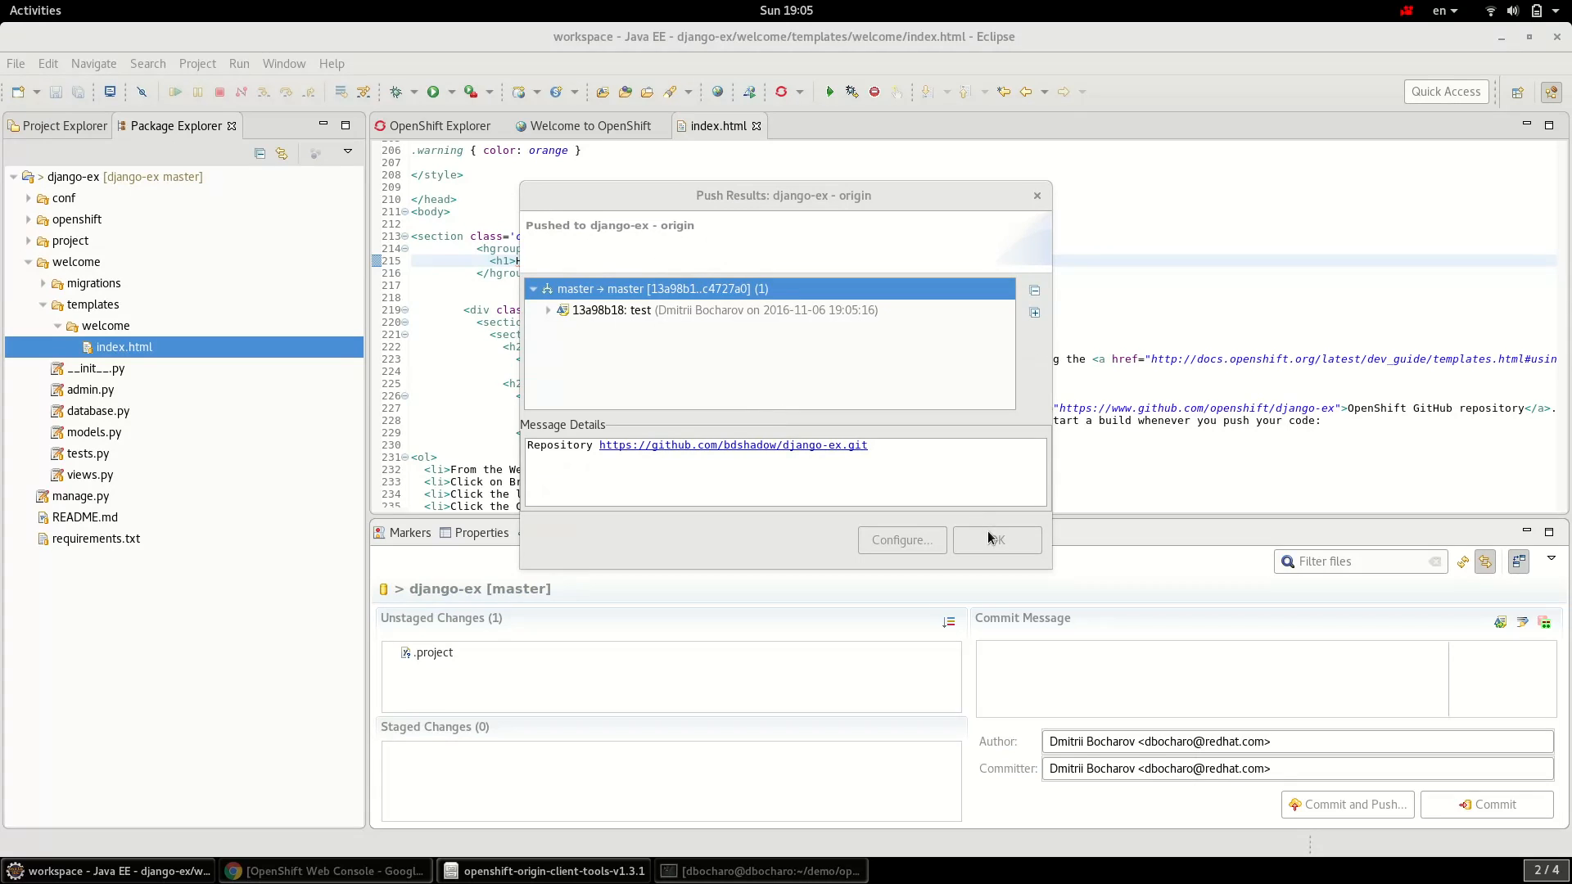
click(995, 542)
click(868, 313)
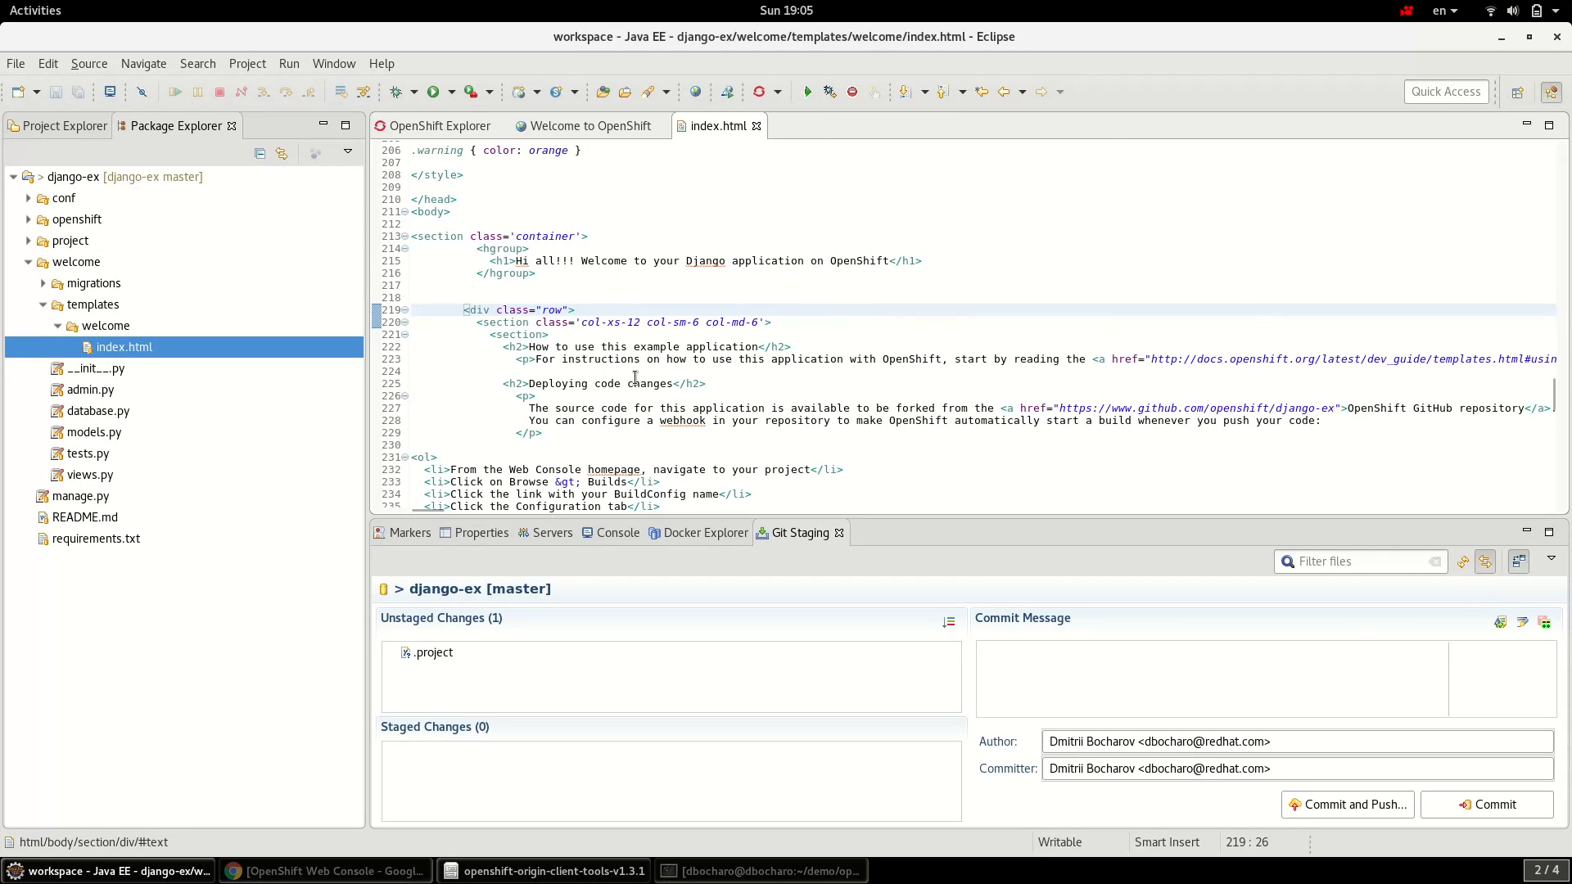
- Start a new build from the python build config in the application's Properties, producing python-2
click(453, 125)
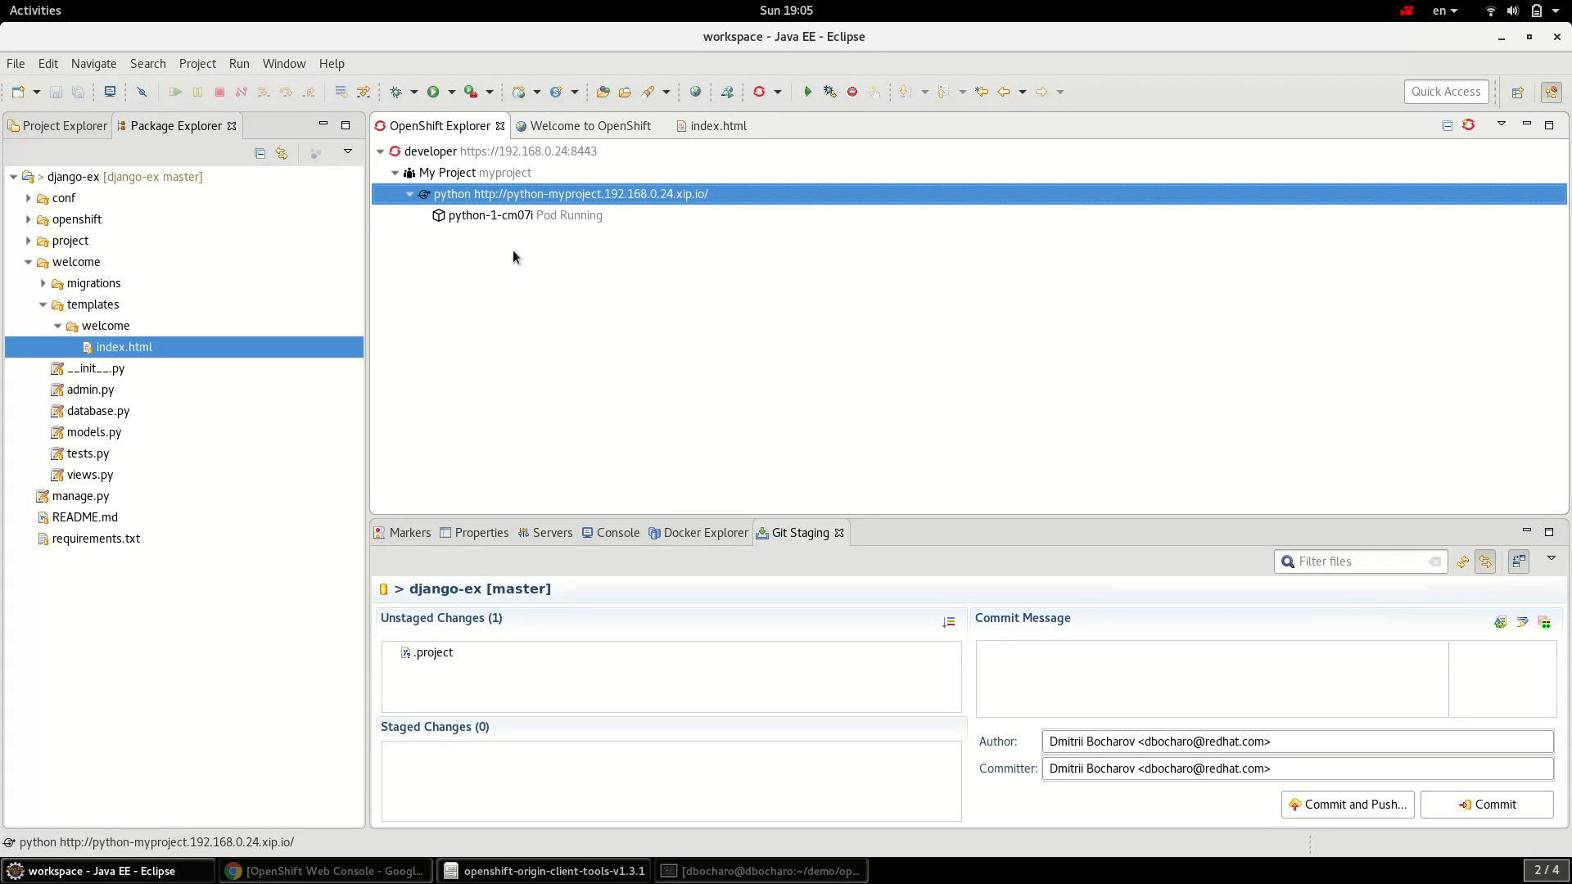
right_click(510, 200)
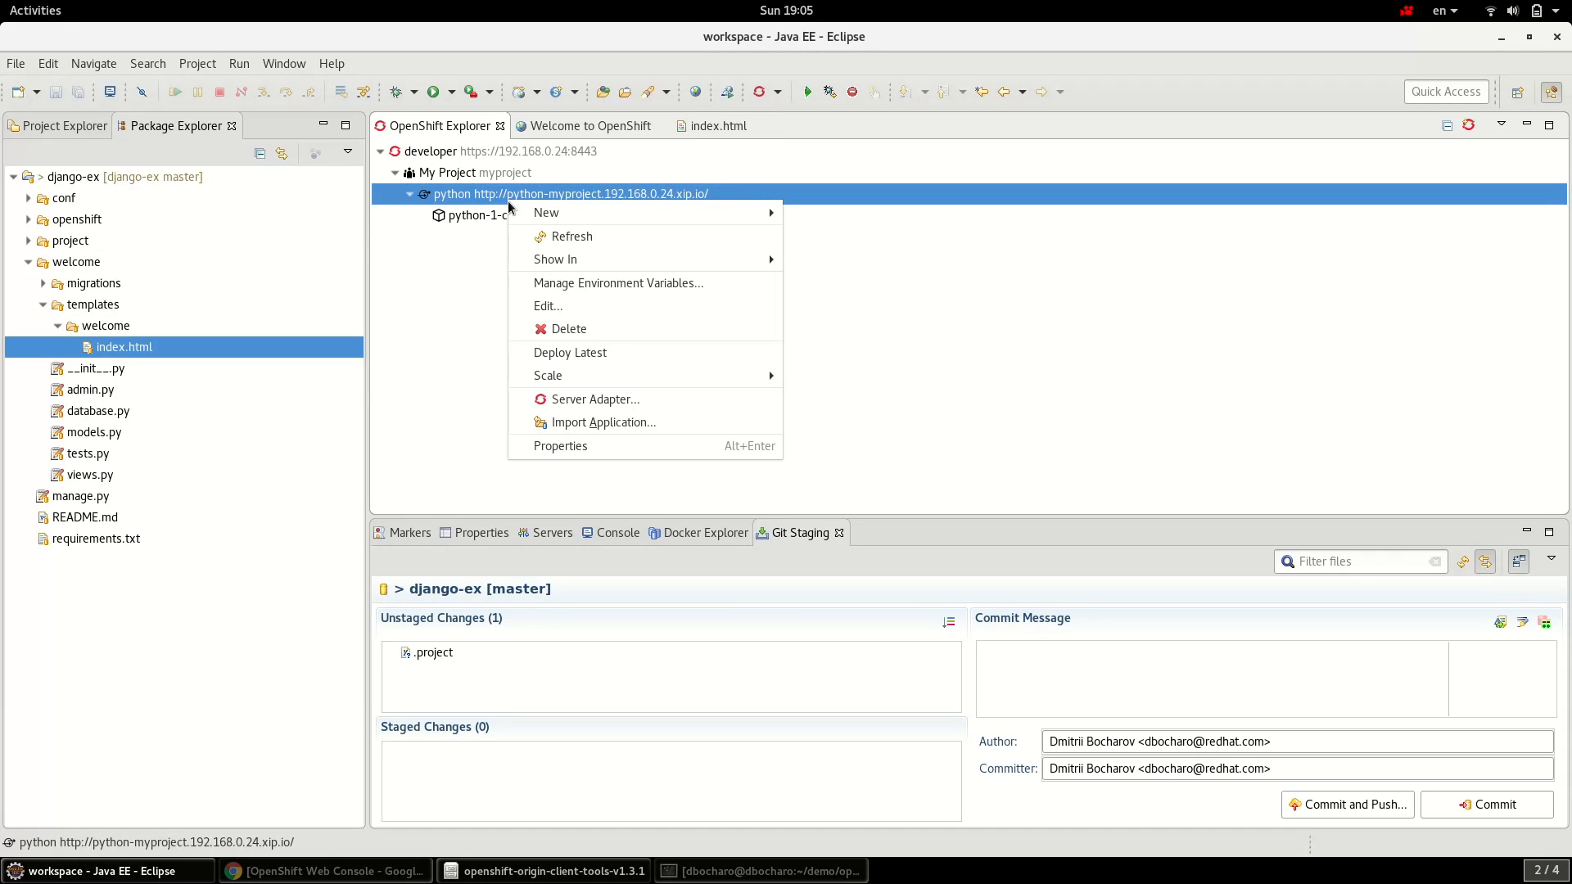
click(564, 452)
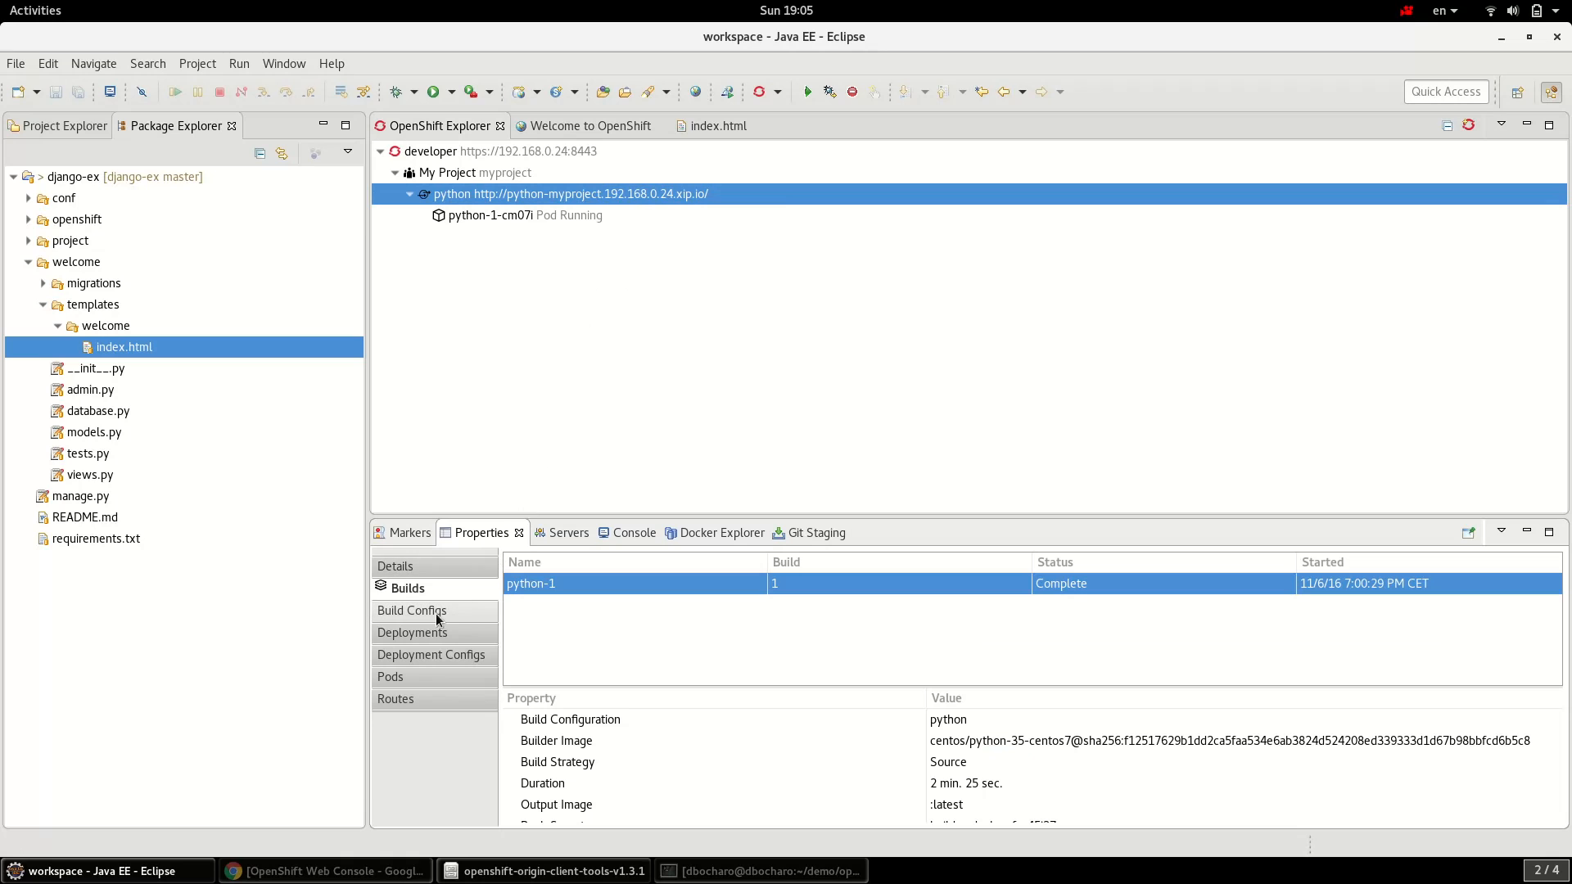
click(454, 617)
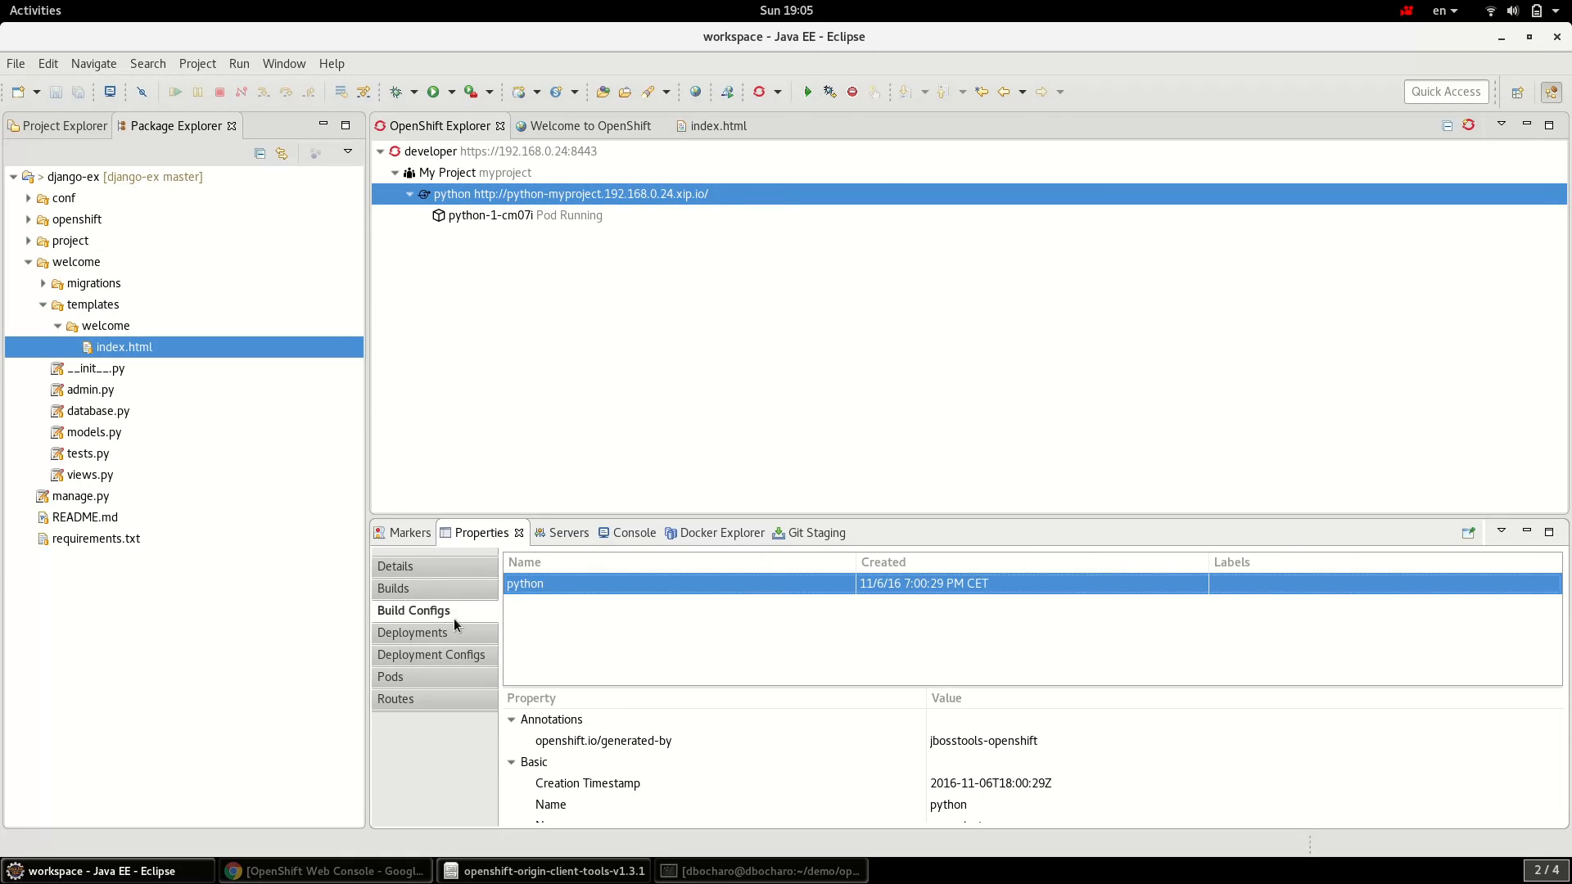
right_click(589, 588)
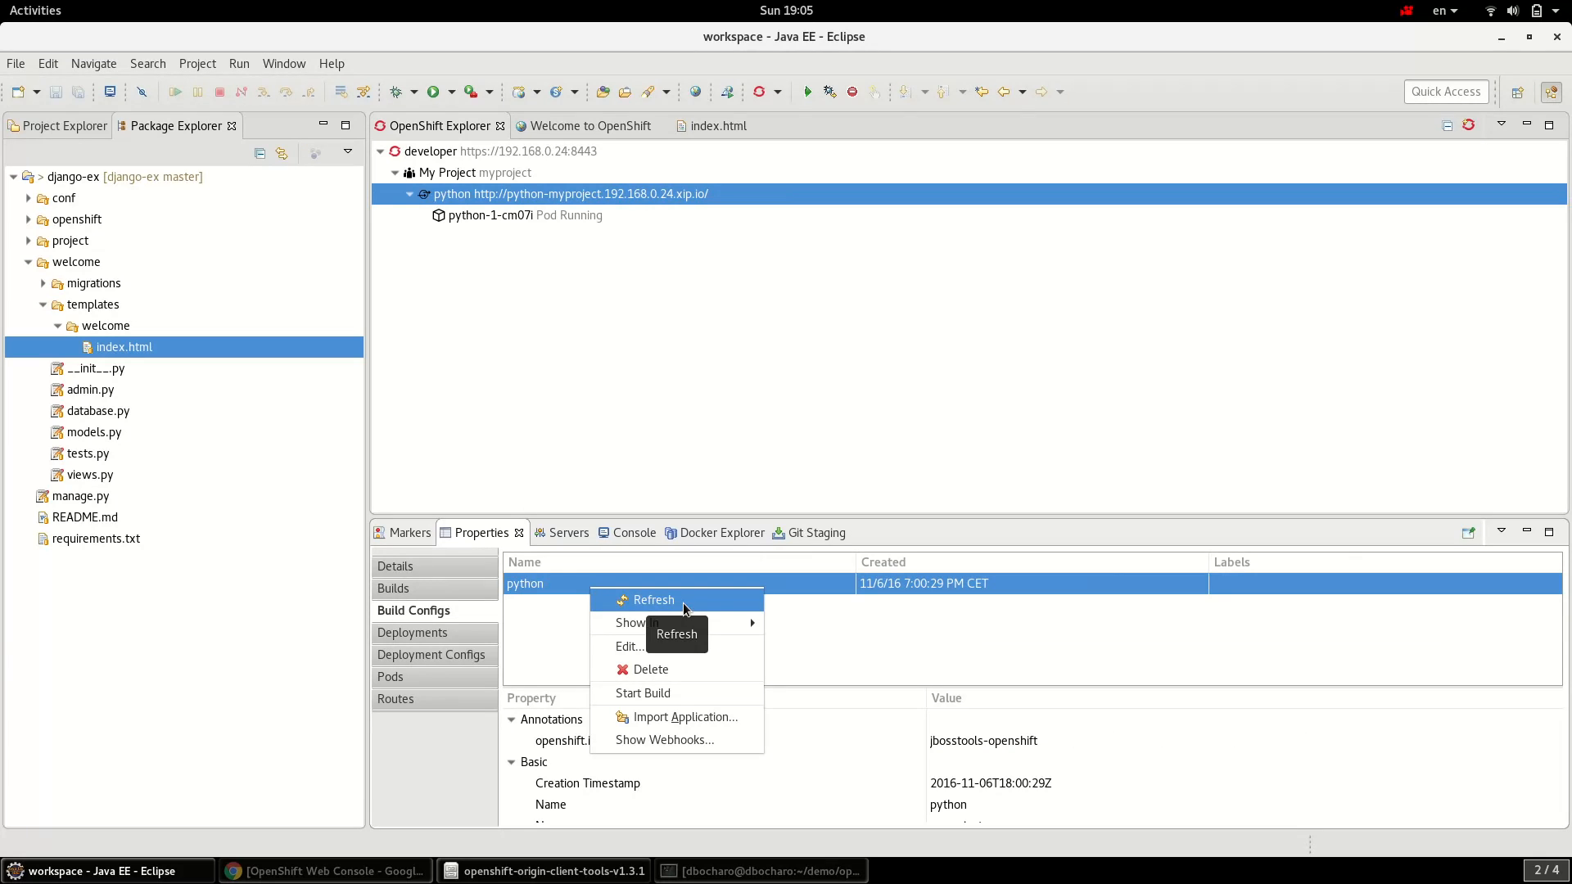
click(680, 694)
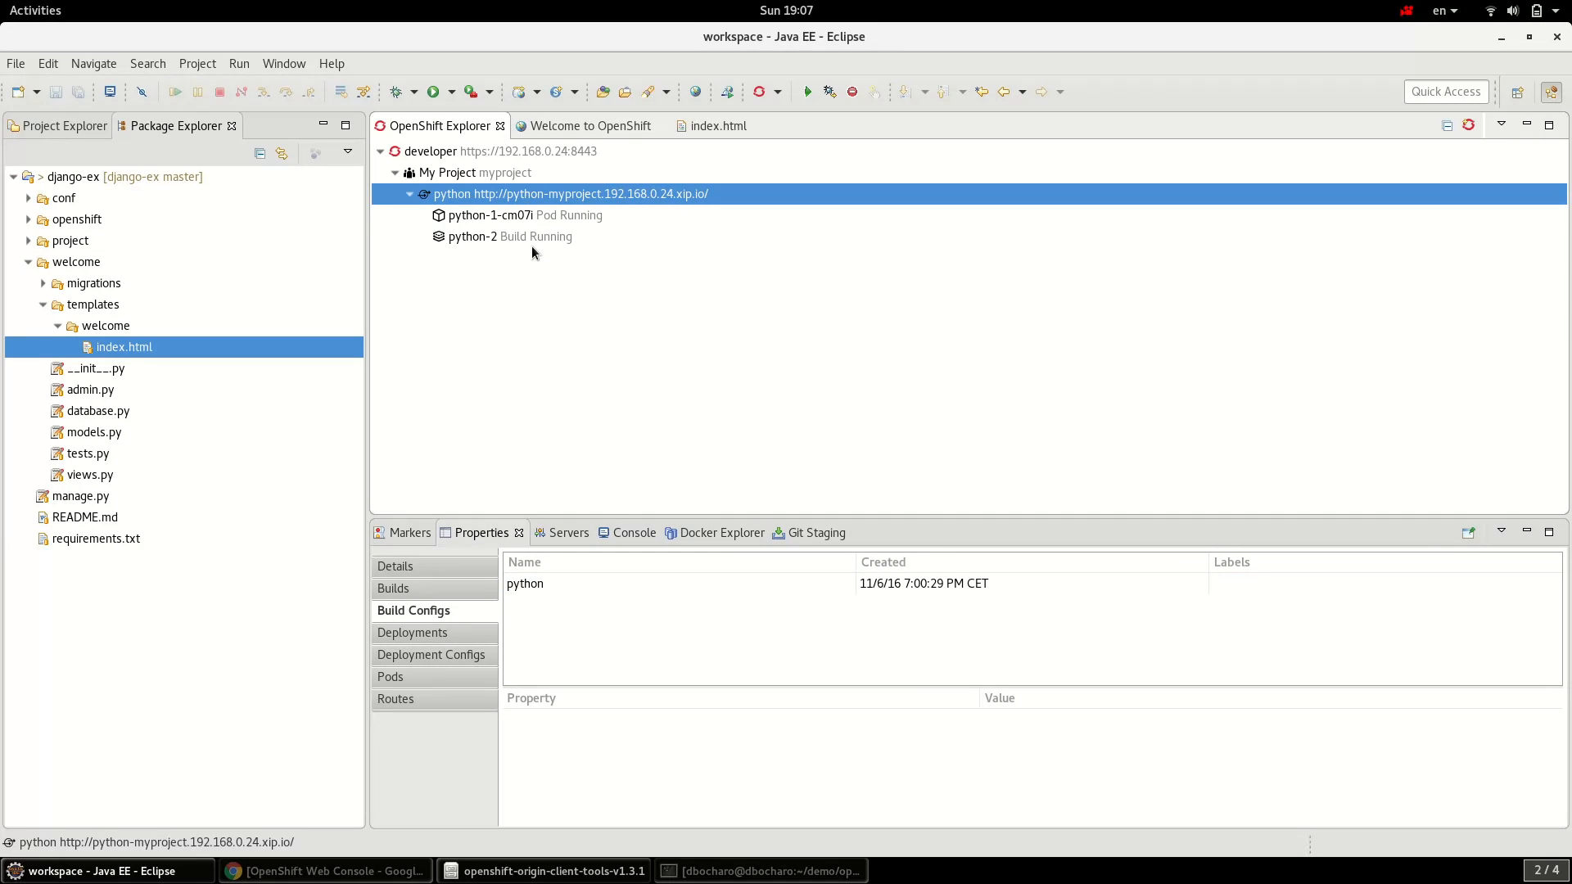
click(530, 237)
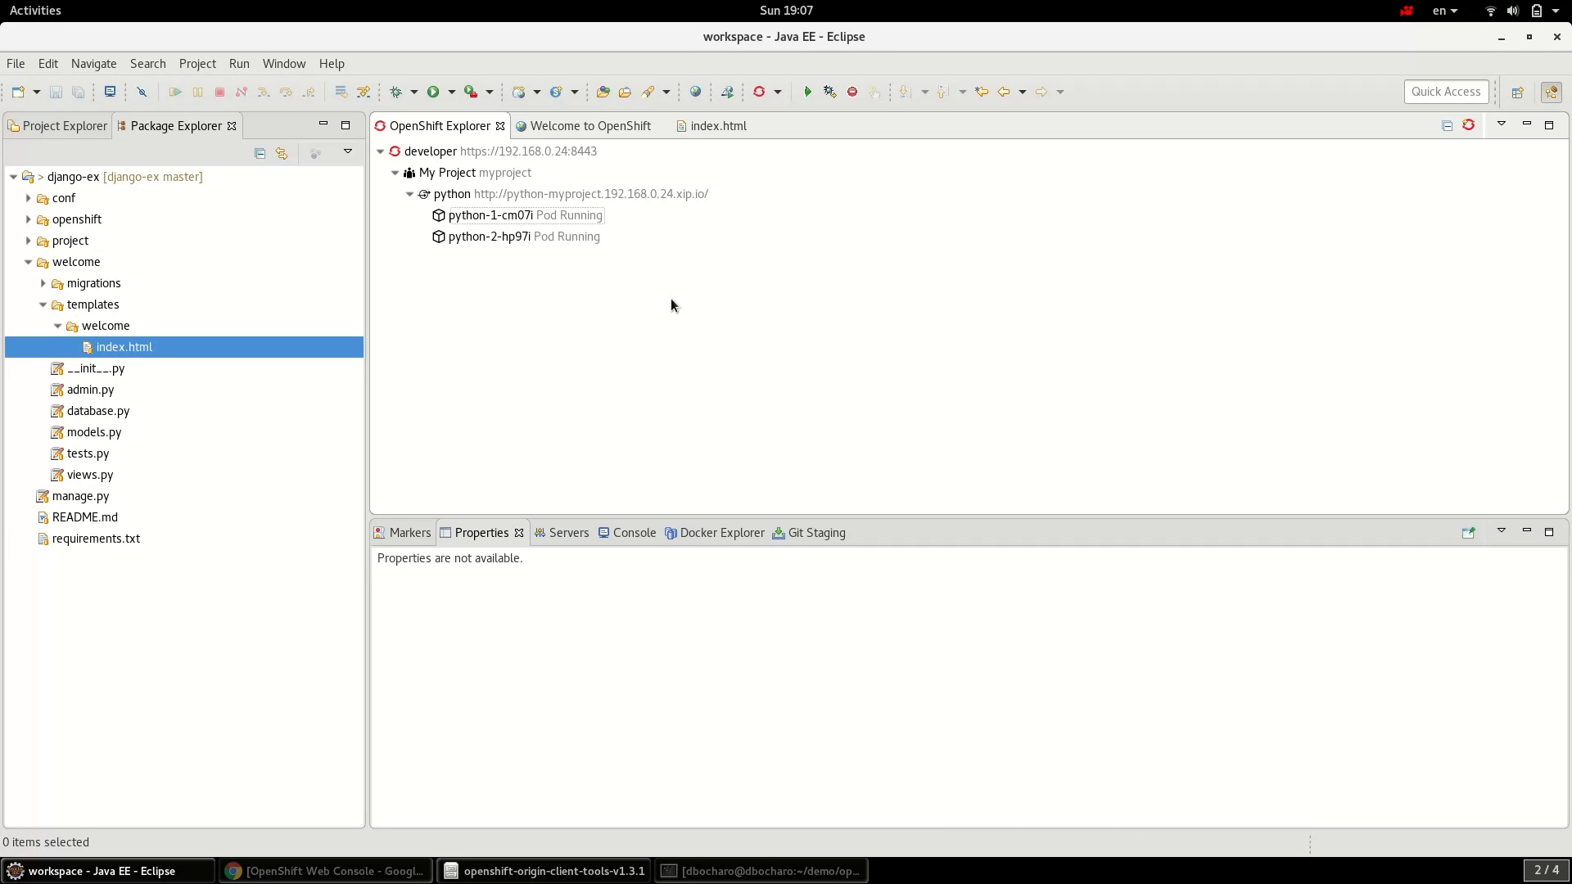
- Compare the Properties of pods python-2-hp97i and python-1-cm07i until only python-2-hp97i remains
click(517, 239)
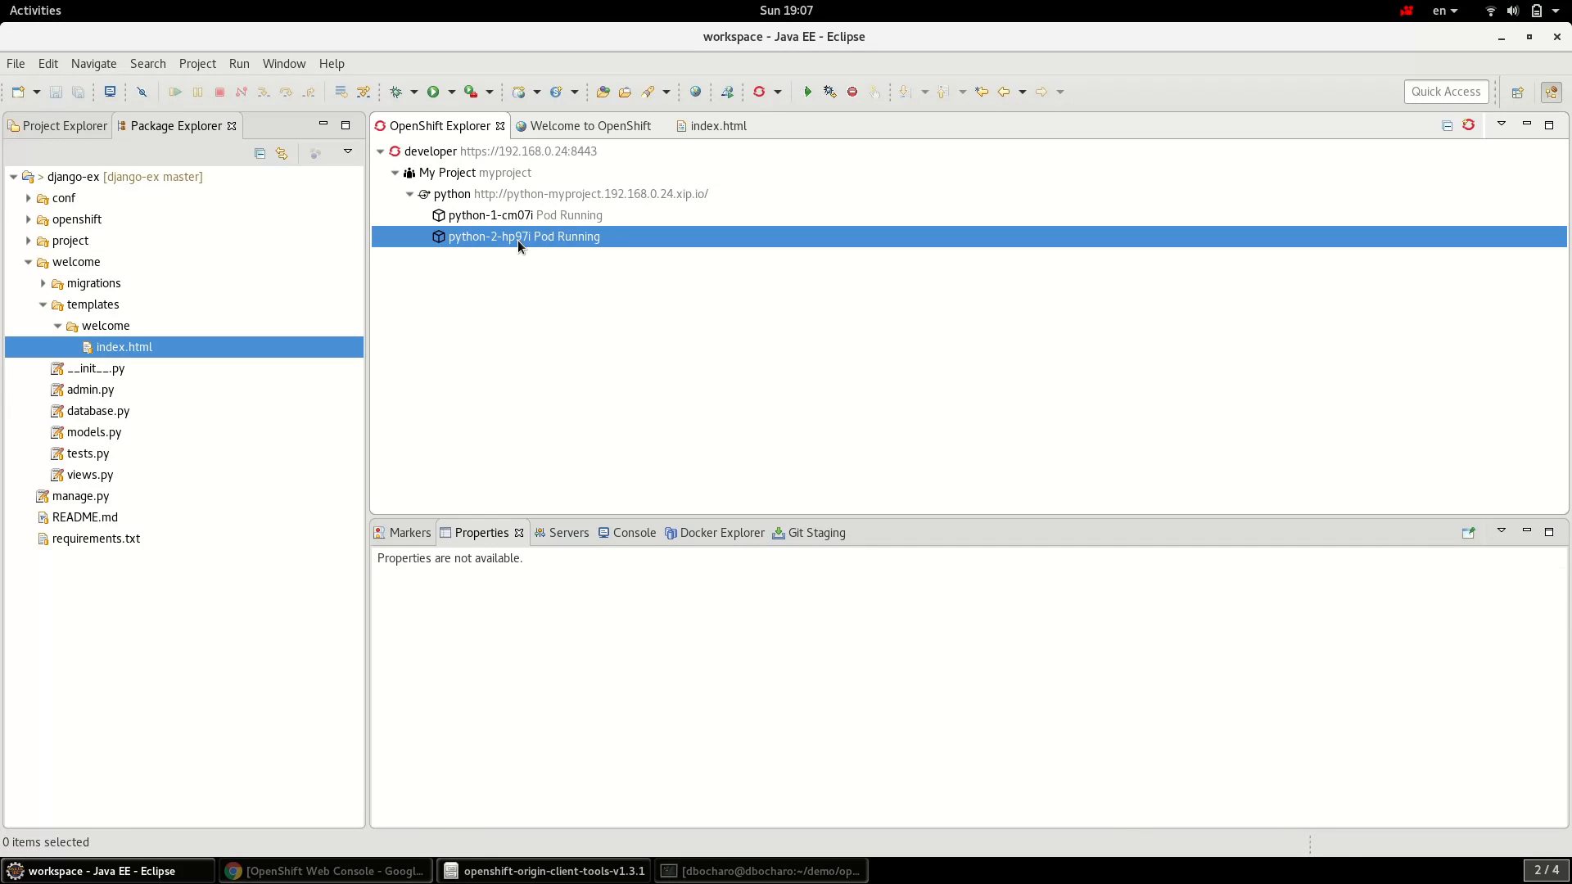
click(513, 216)
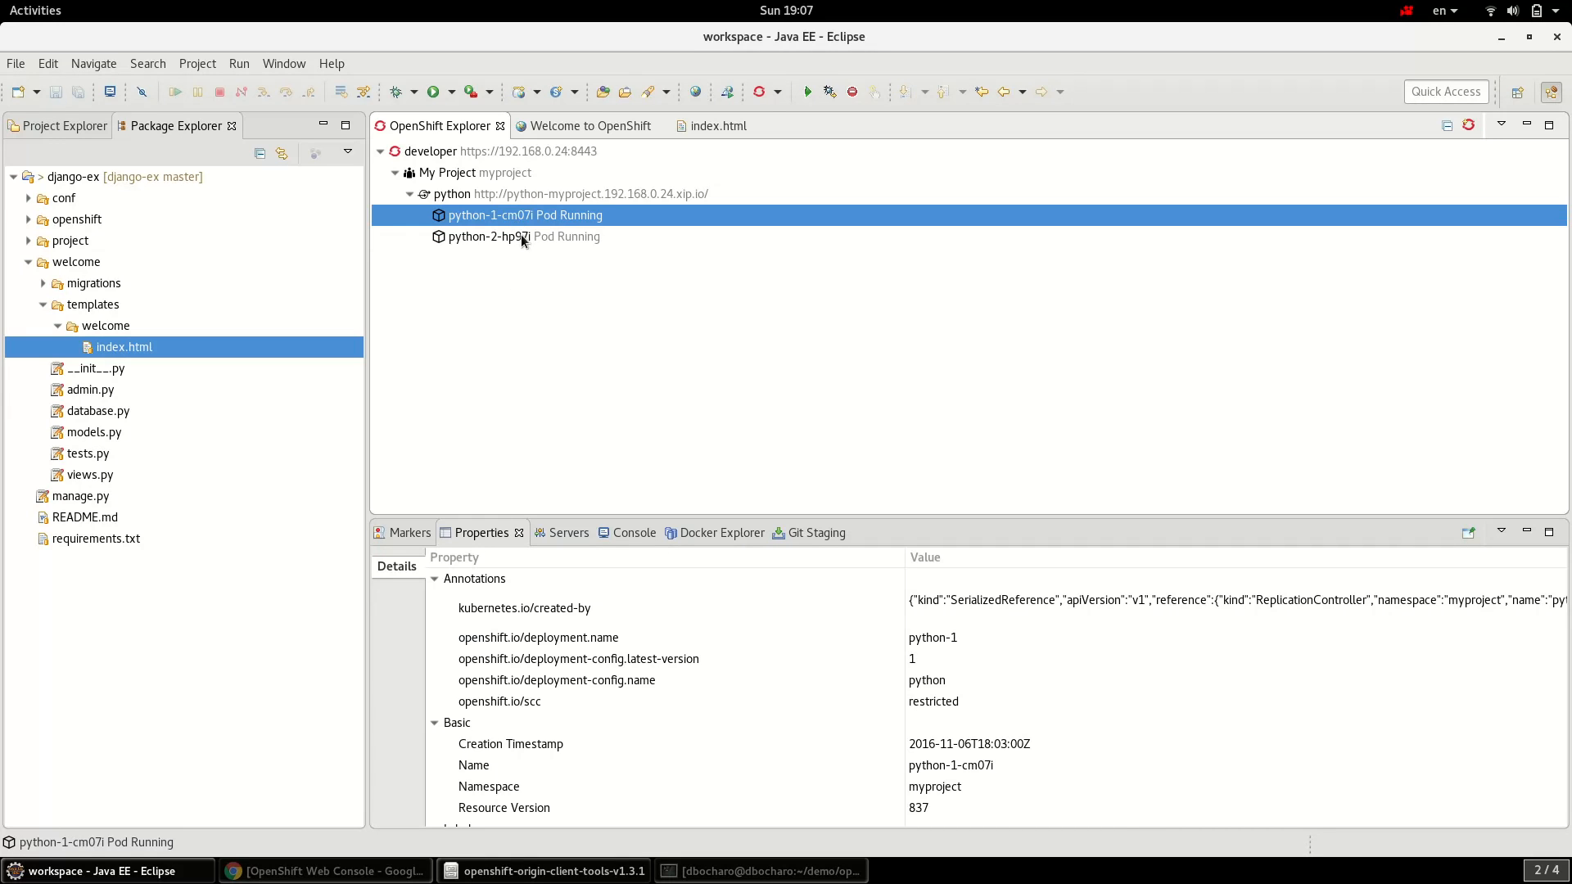
click(520, 235)
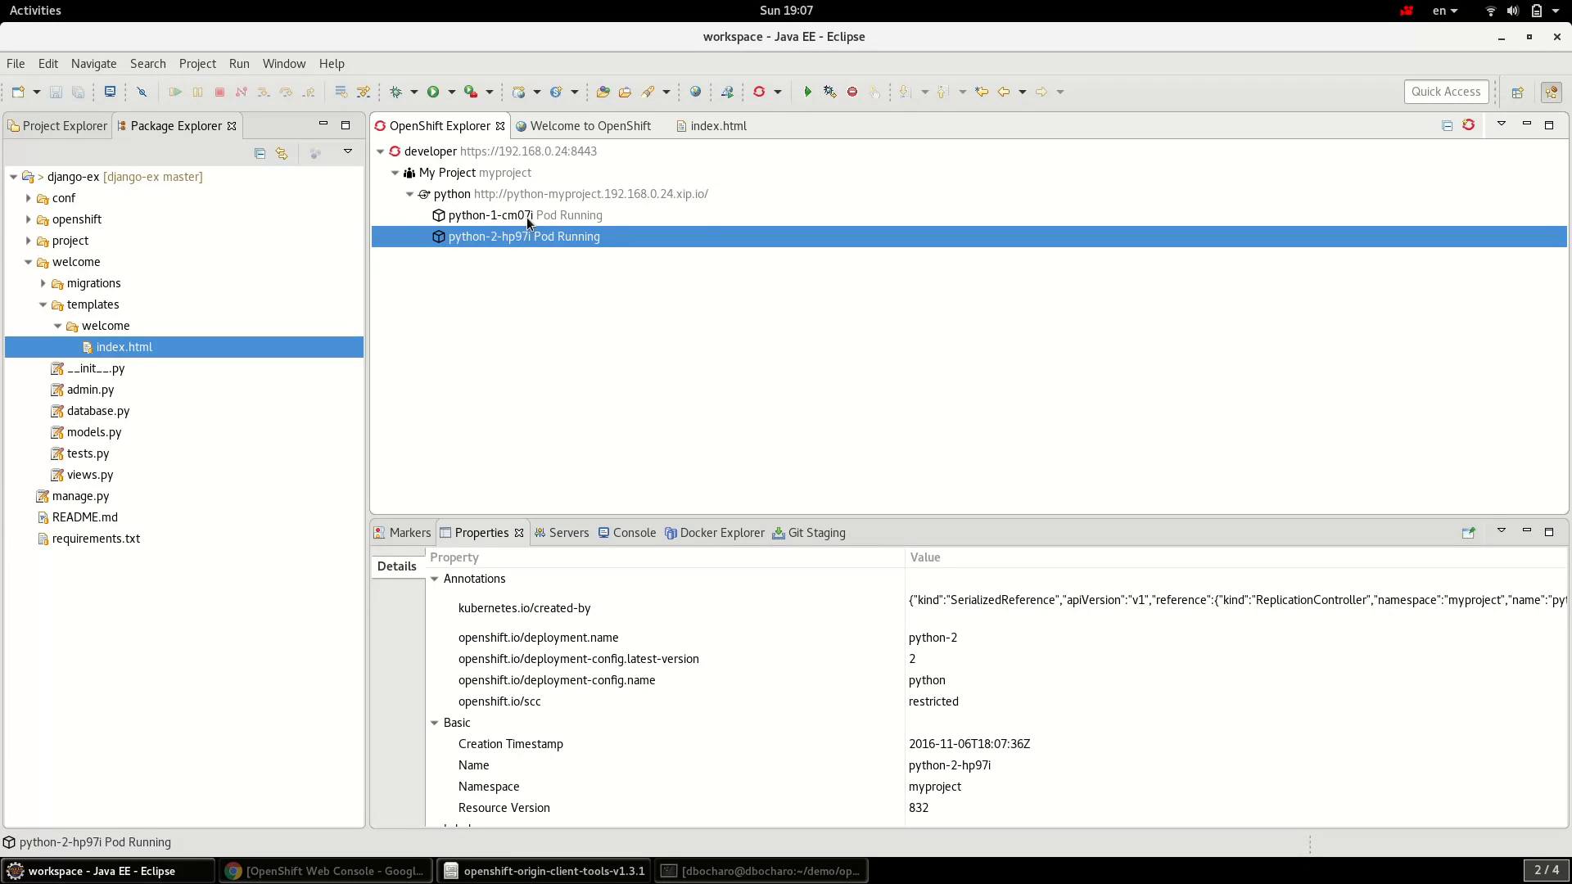
click(528, 217)
click(532, 199)
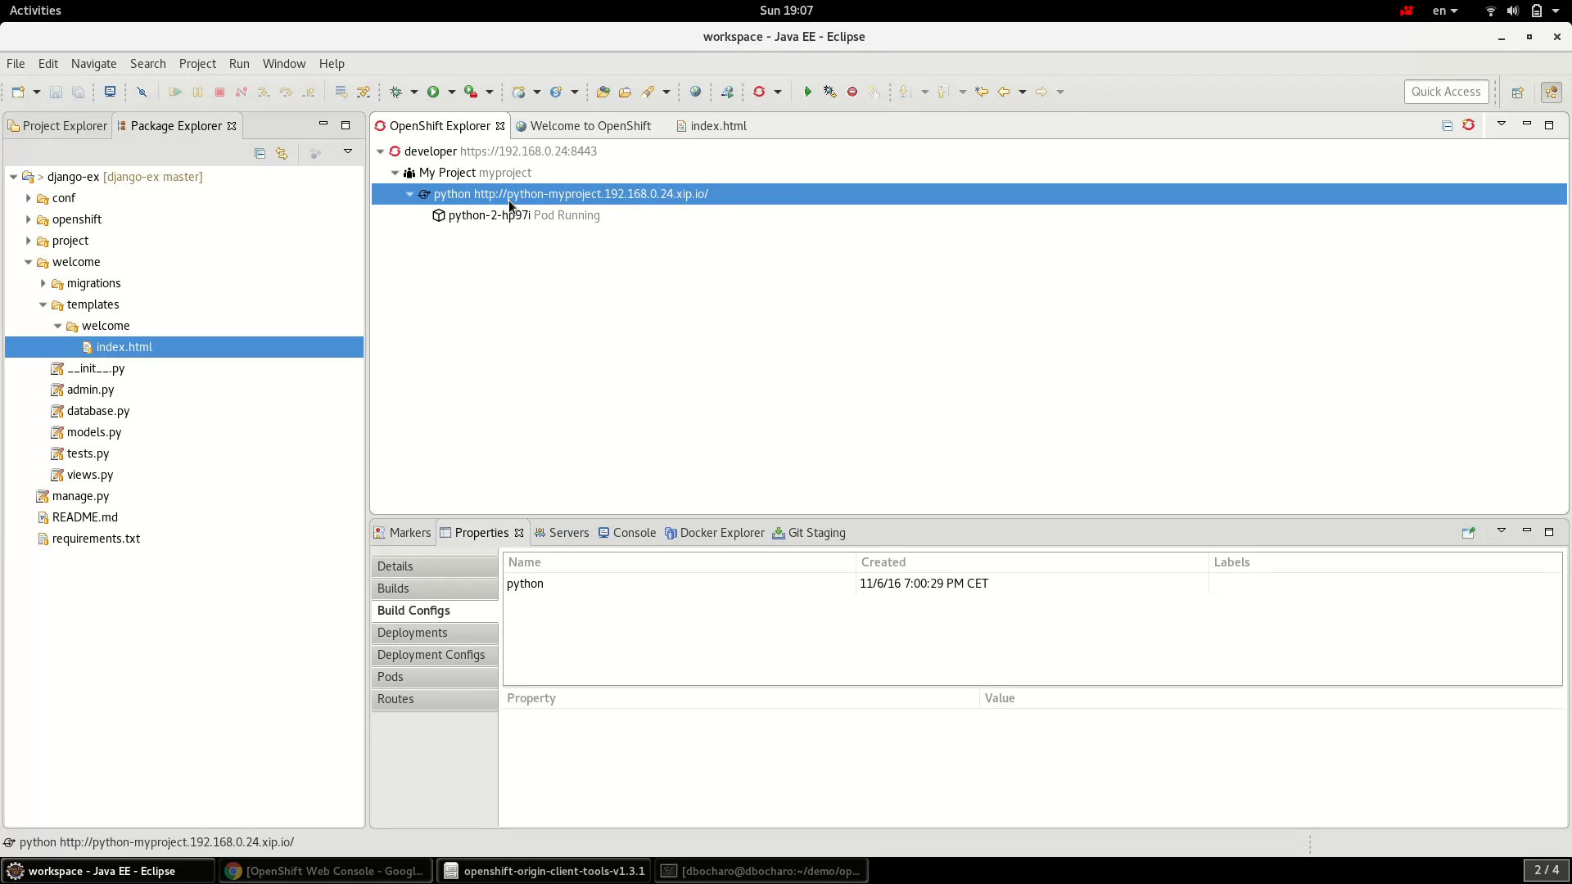
click(547, 217)
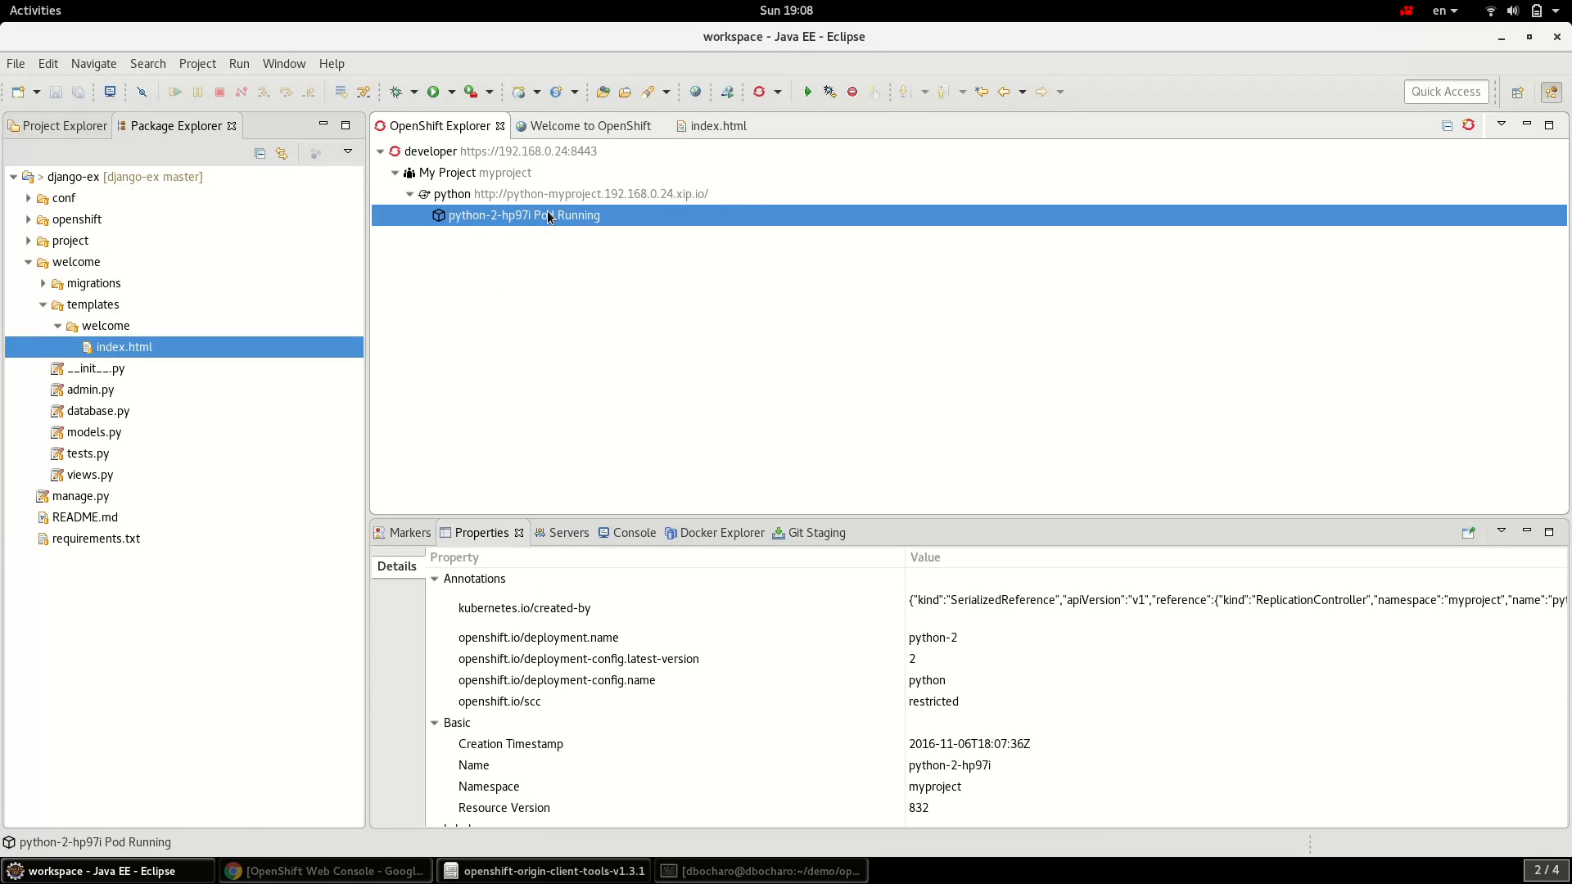
click(547, 199)
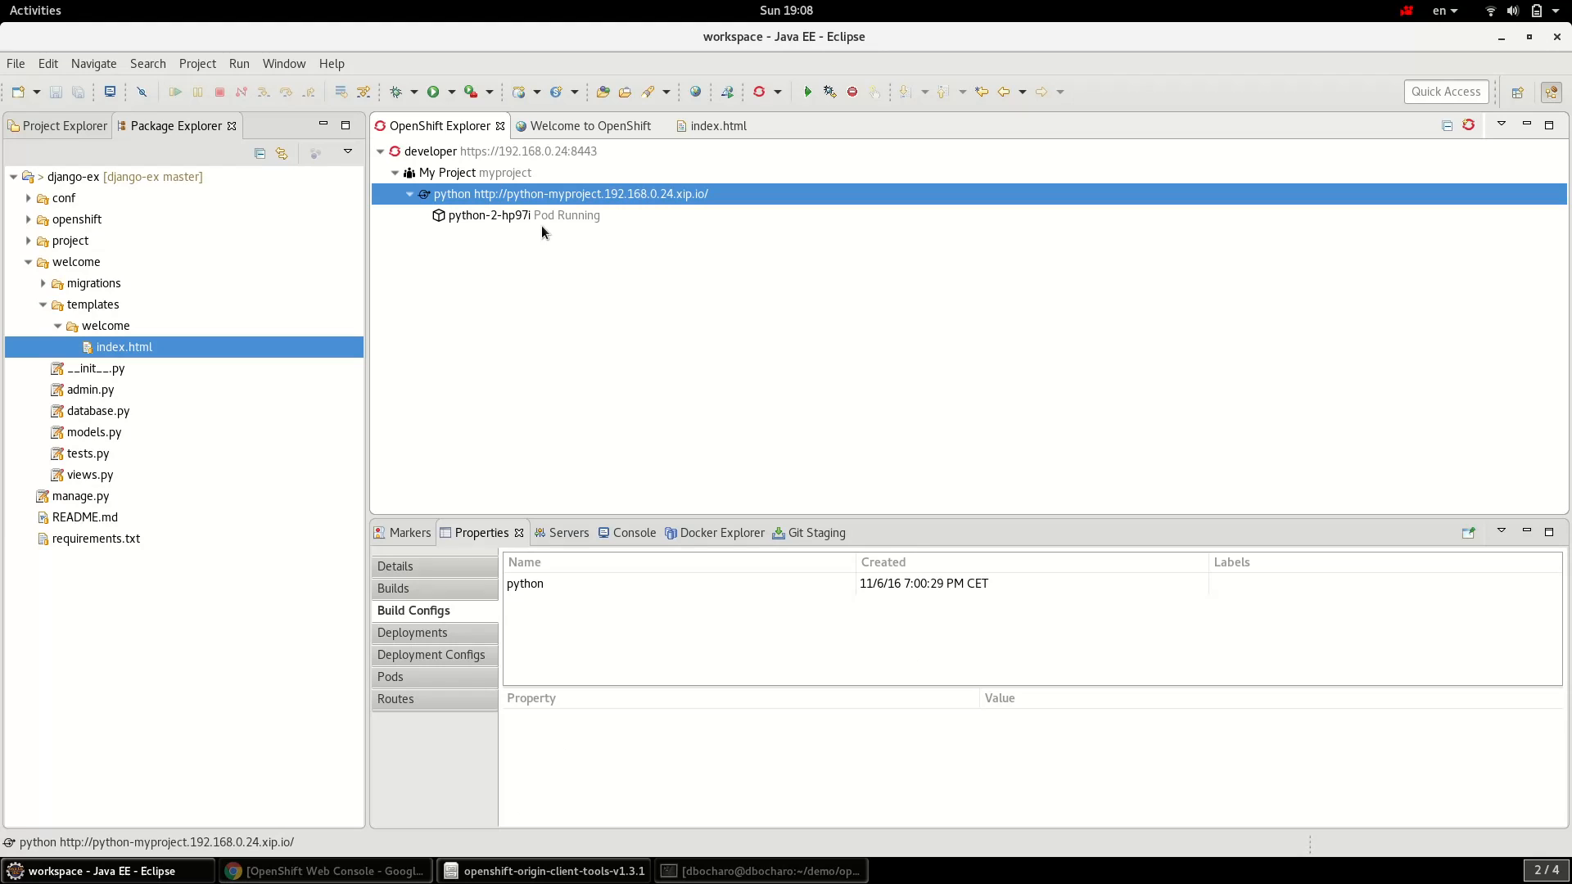
- Refresh the Welcome to OpenShift browser tab to display the new 'Hi all!!!' heading
click(582, 126)
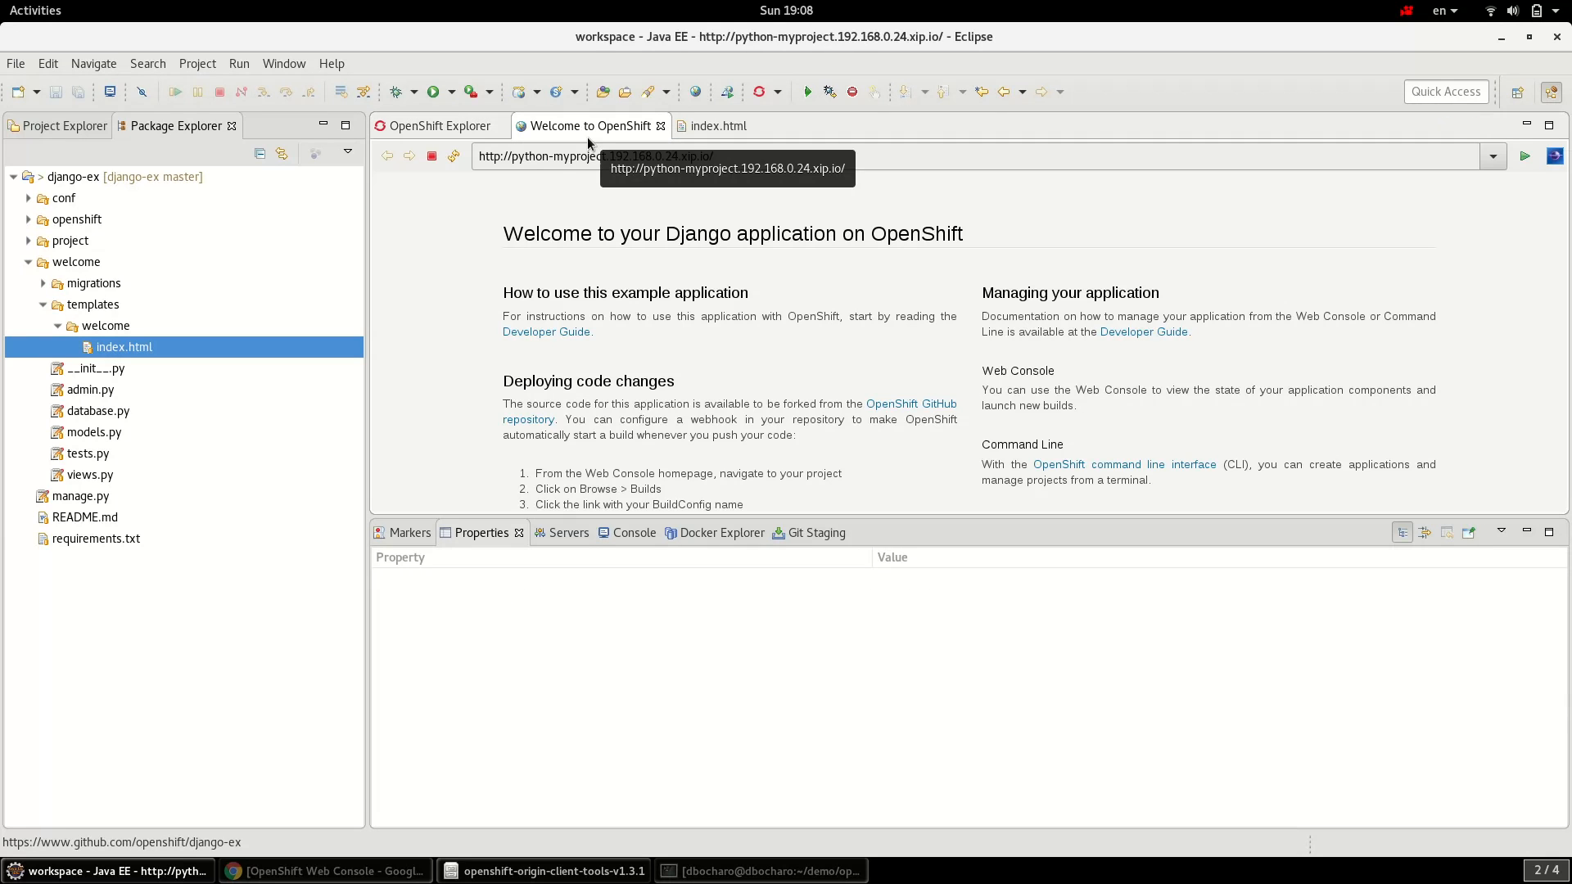
click(453, 157)
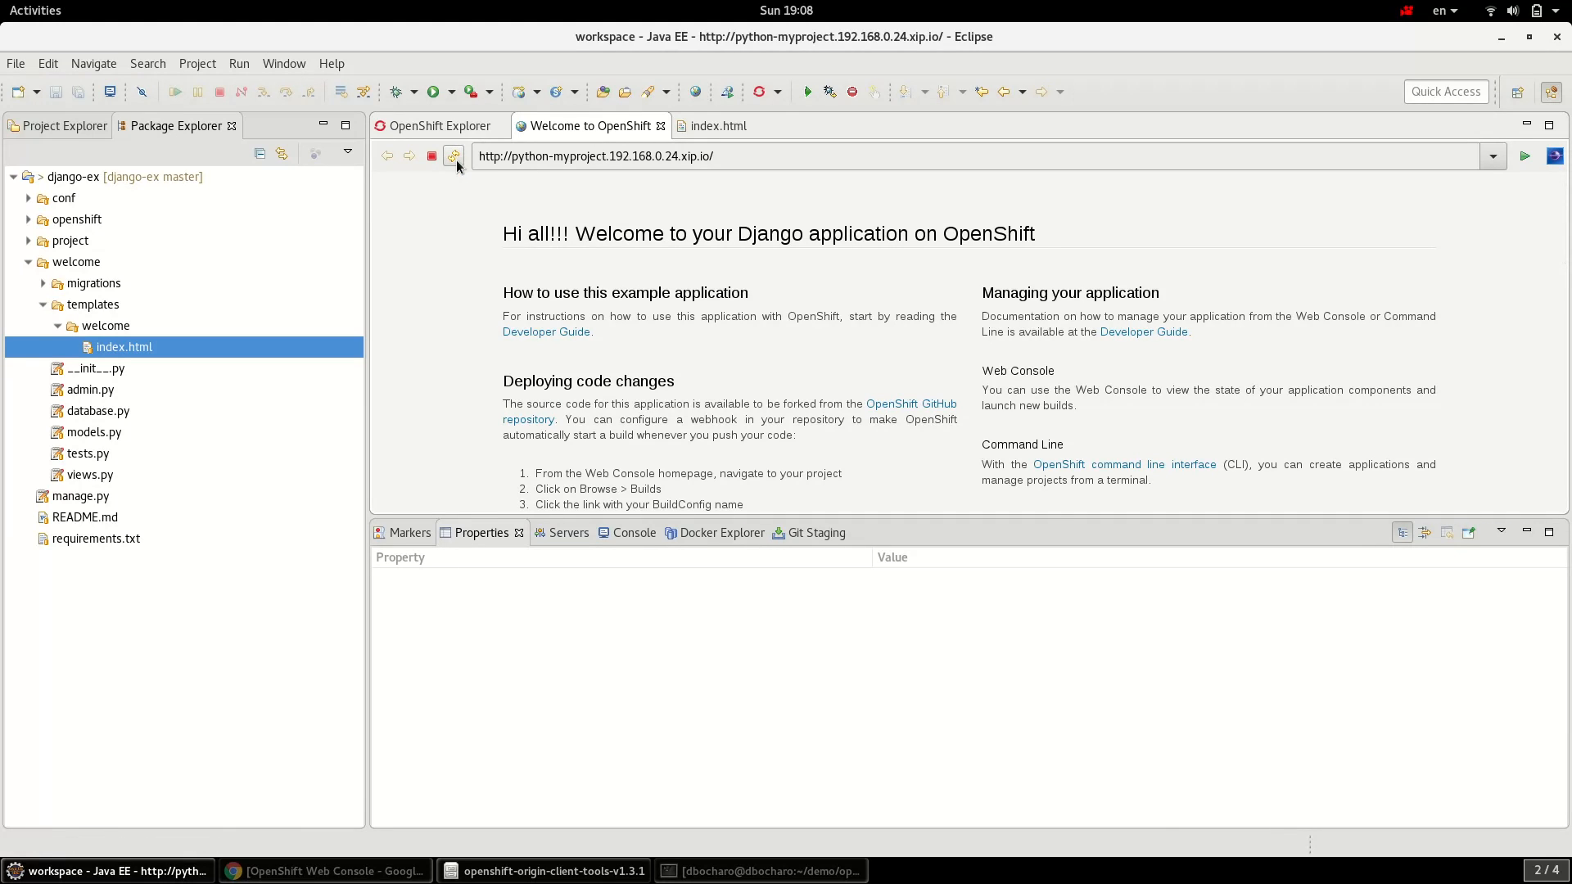
mouse_move(501, 238)
mouse_down()
mouse_move(581, 244)
mouse_move(501, 243)
mouse_up()
click(583, 246)
click(706, 282)
mouse_move(597, 246)
mouse_down()
mouse_move(522, 245)
mouse_move(585, 247)
mouse_up()
click(547, 245)
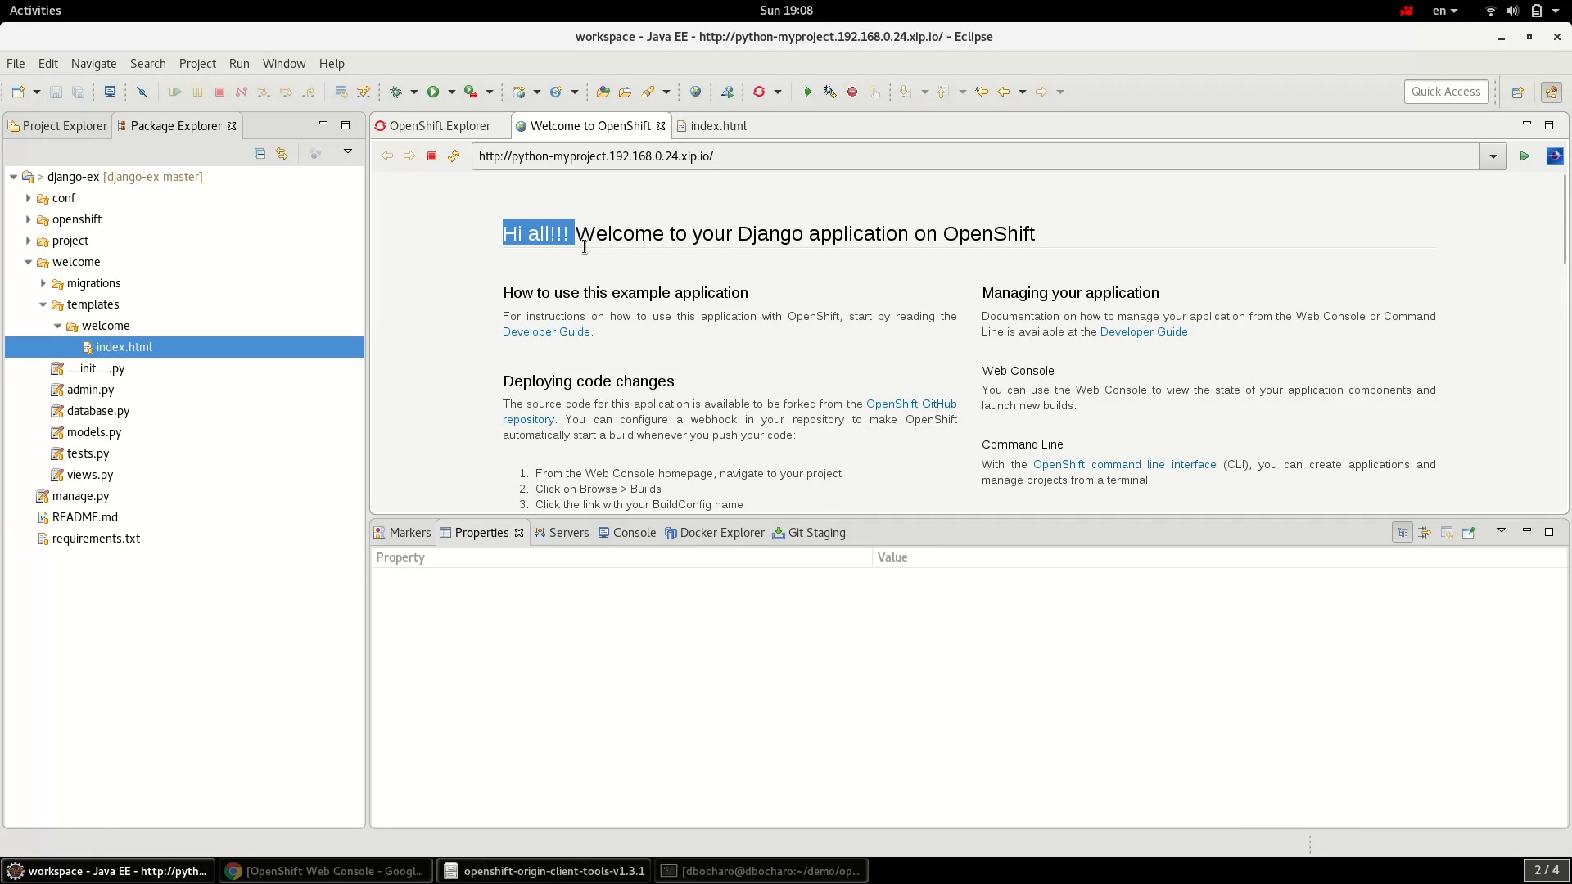
click(645, 258)
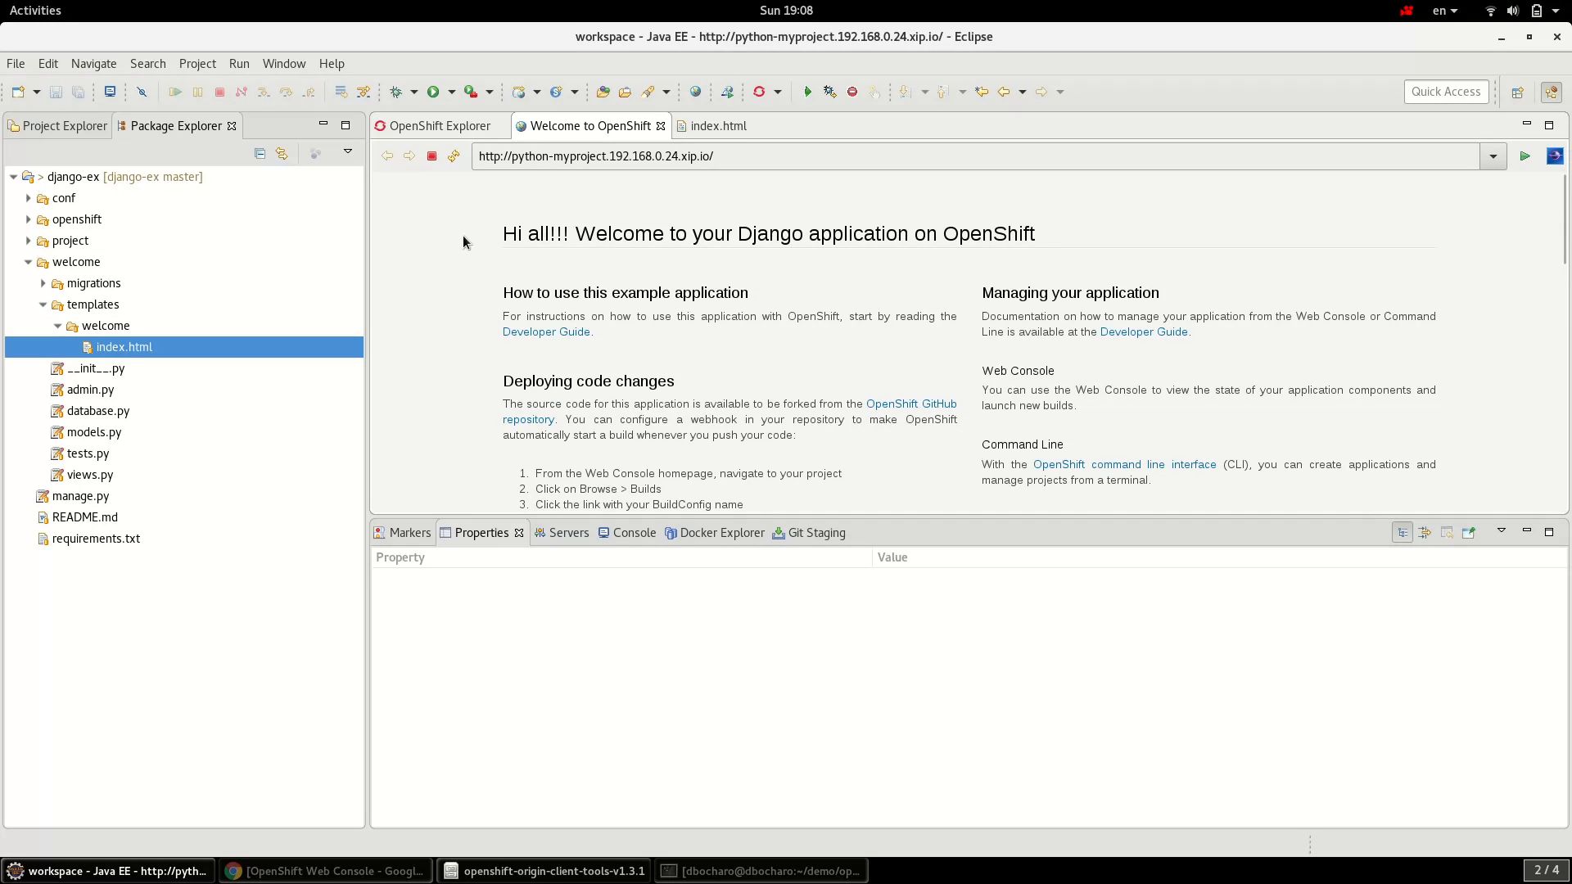
- Open the Server Adapter settings for the python service from OpenShift Explorer
click(452, 131)
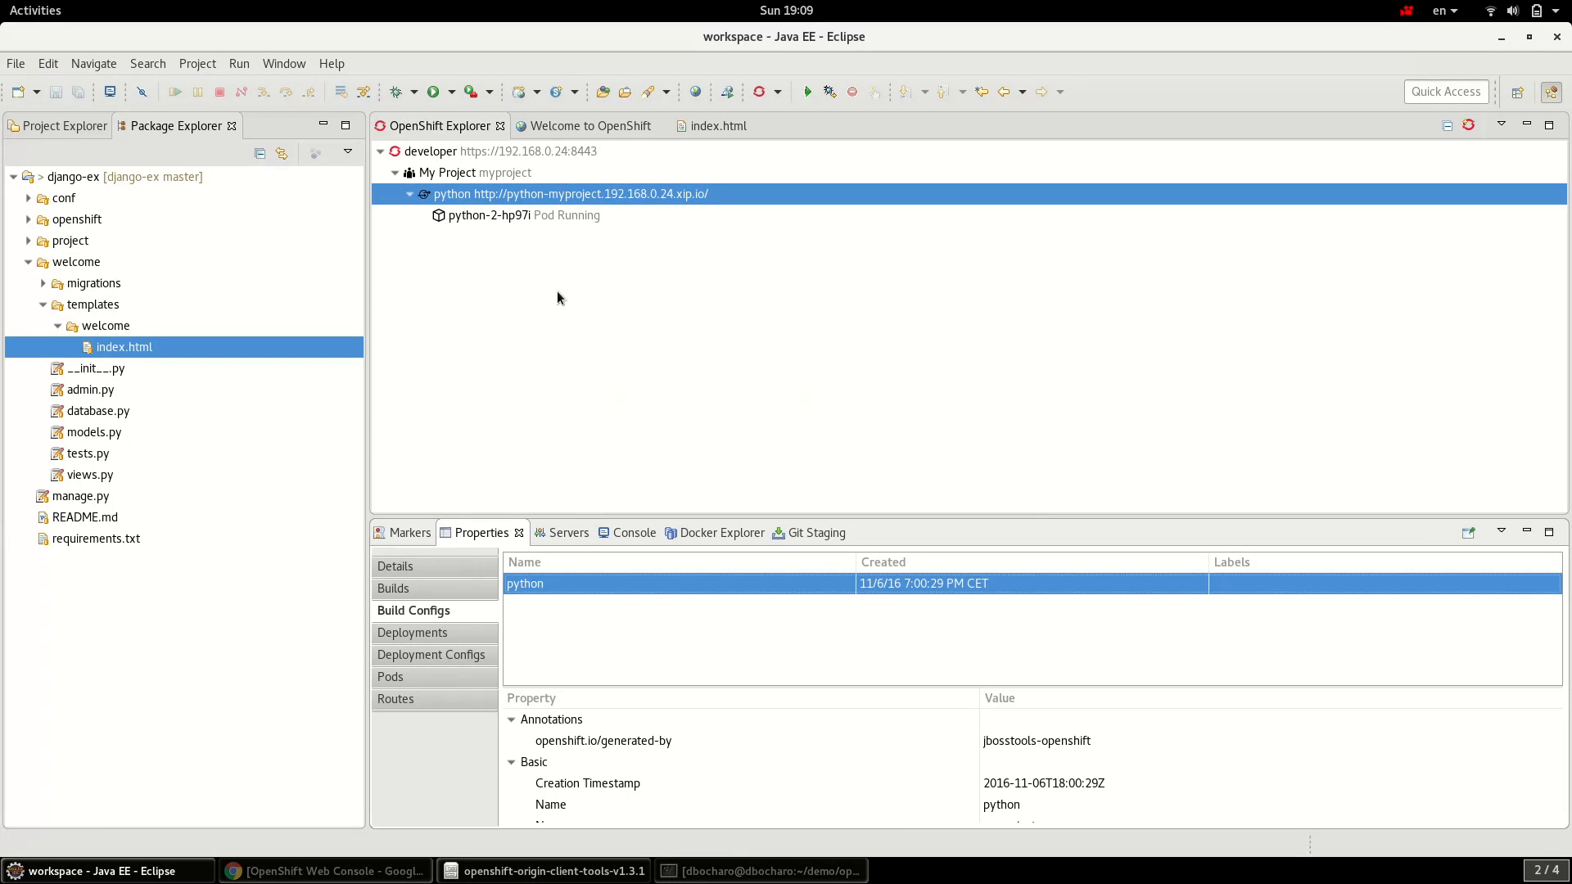
right_click(525, 194)
click(675, 395)
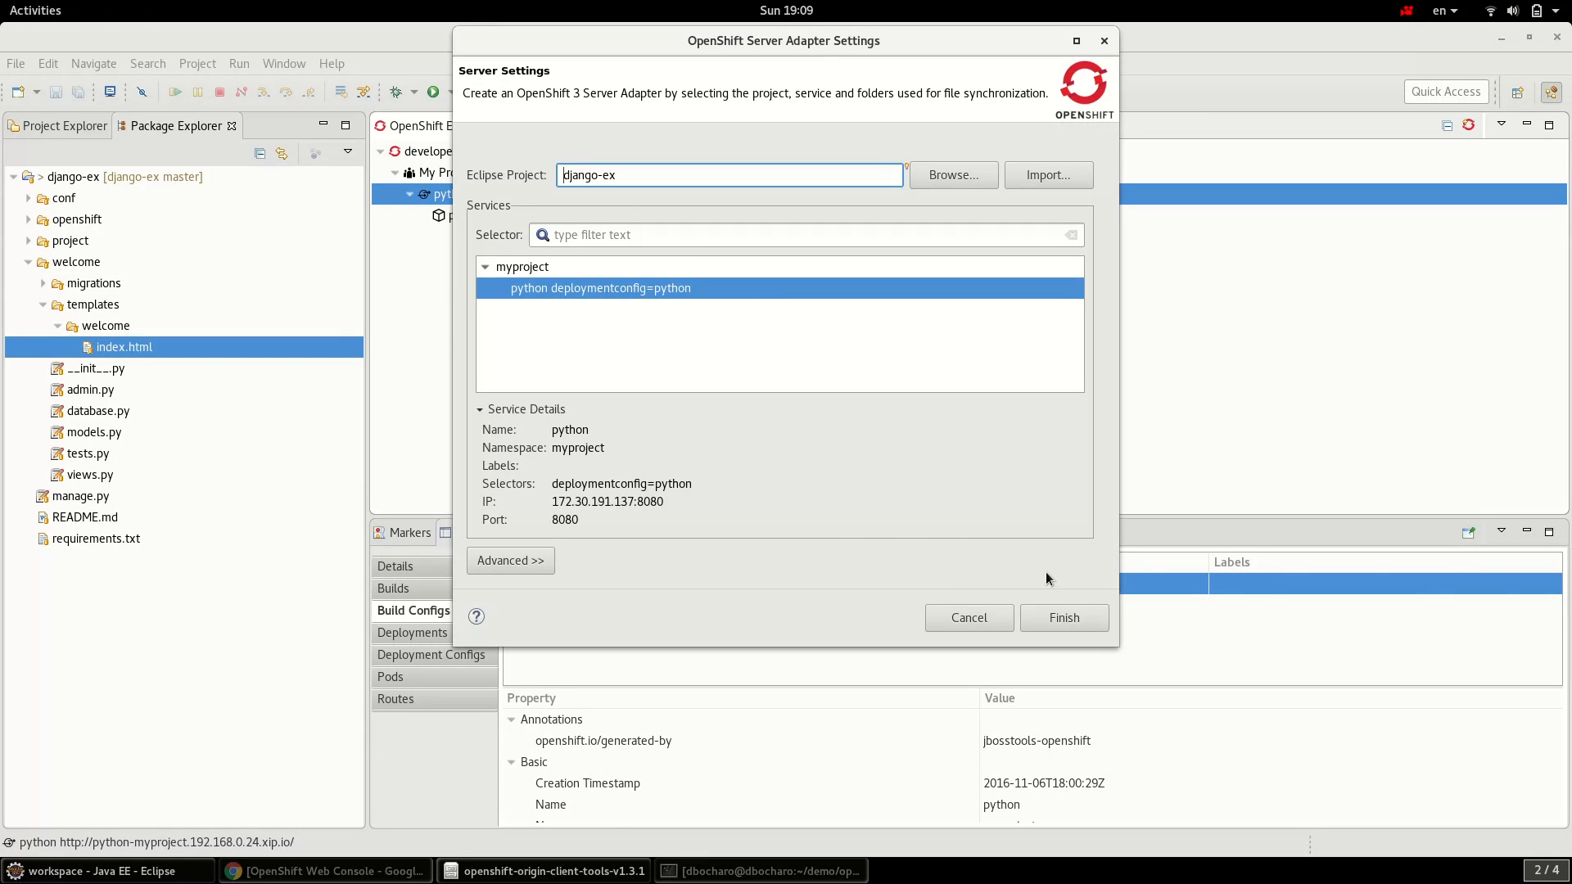
- Finish the server adapter for django-ex, check its sync output, and select pod python-2-hp97i
click(1067, 621)
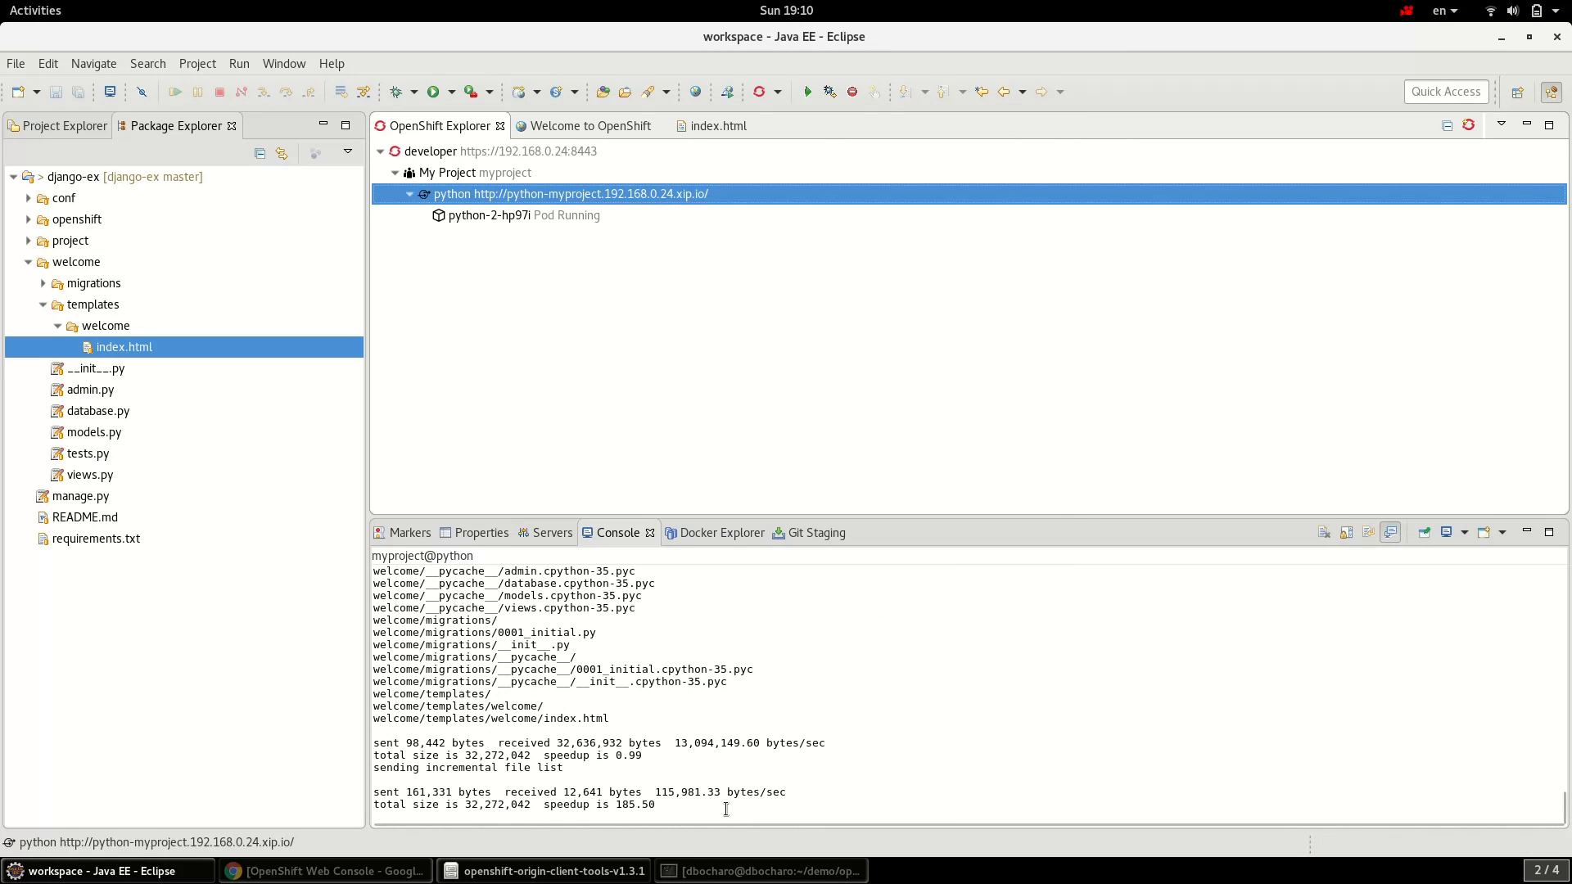
click(577, 556)
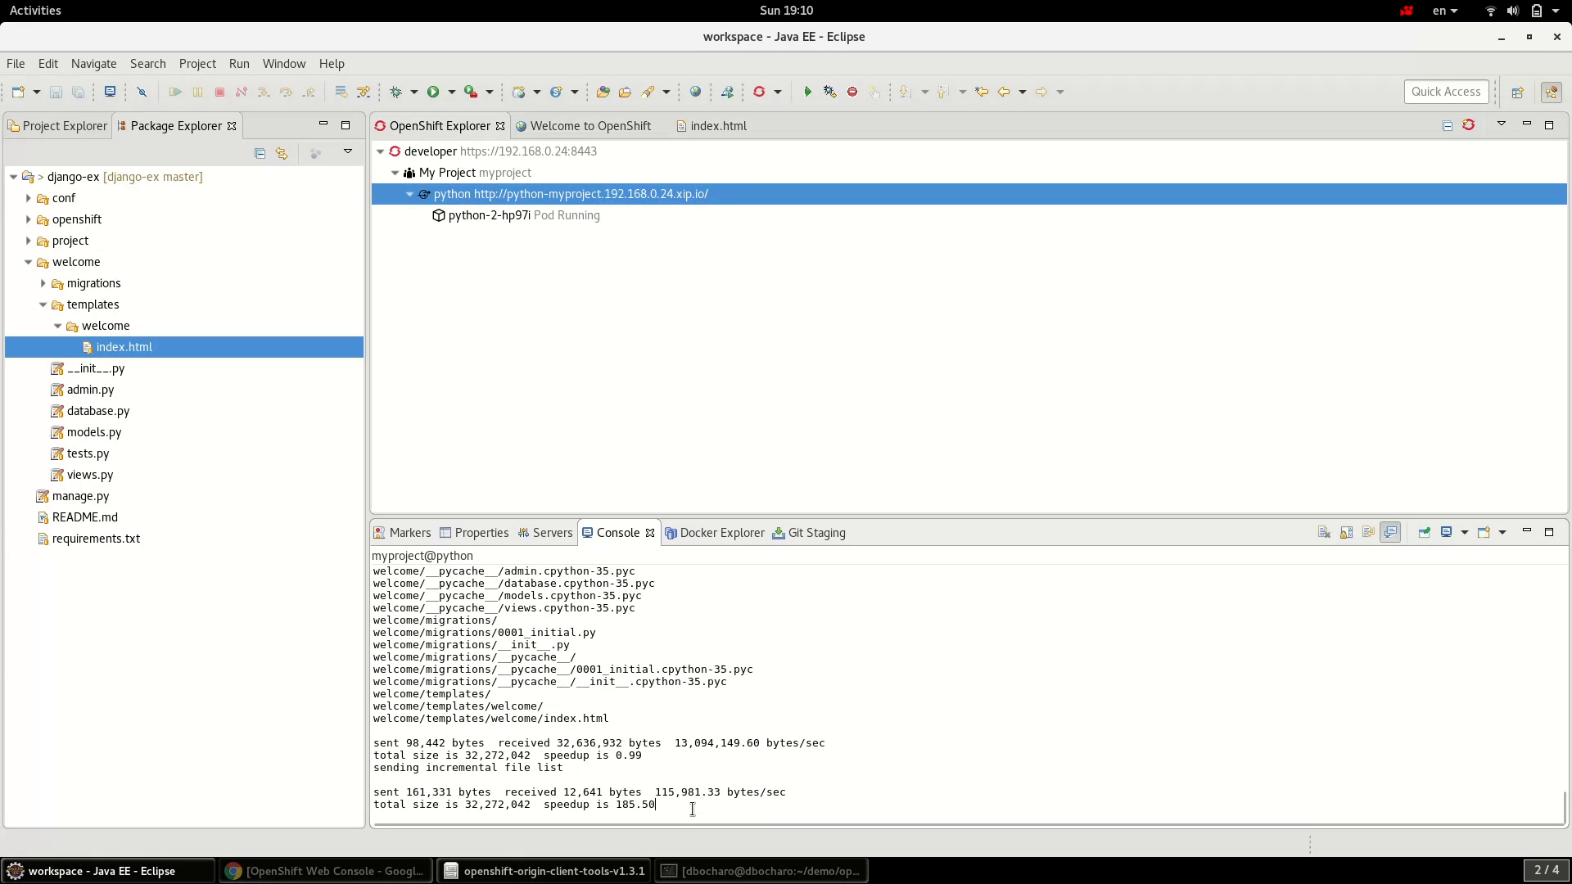
click(550, 534)
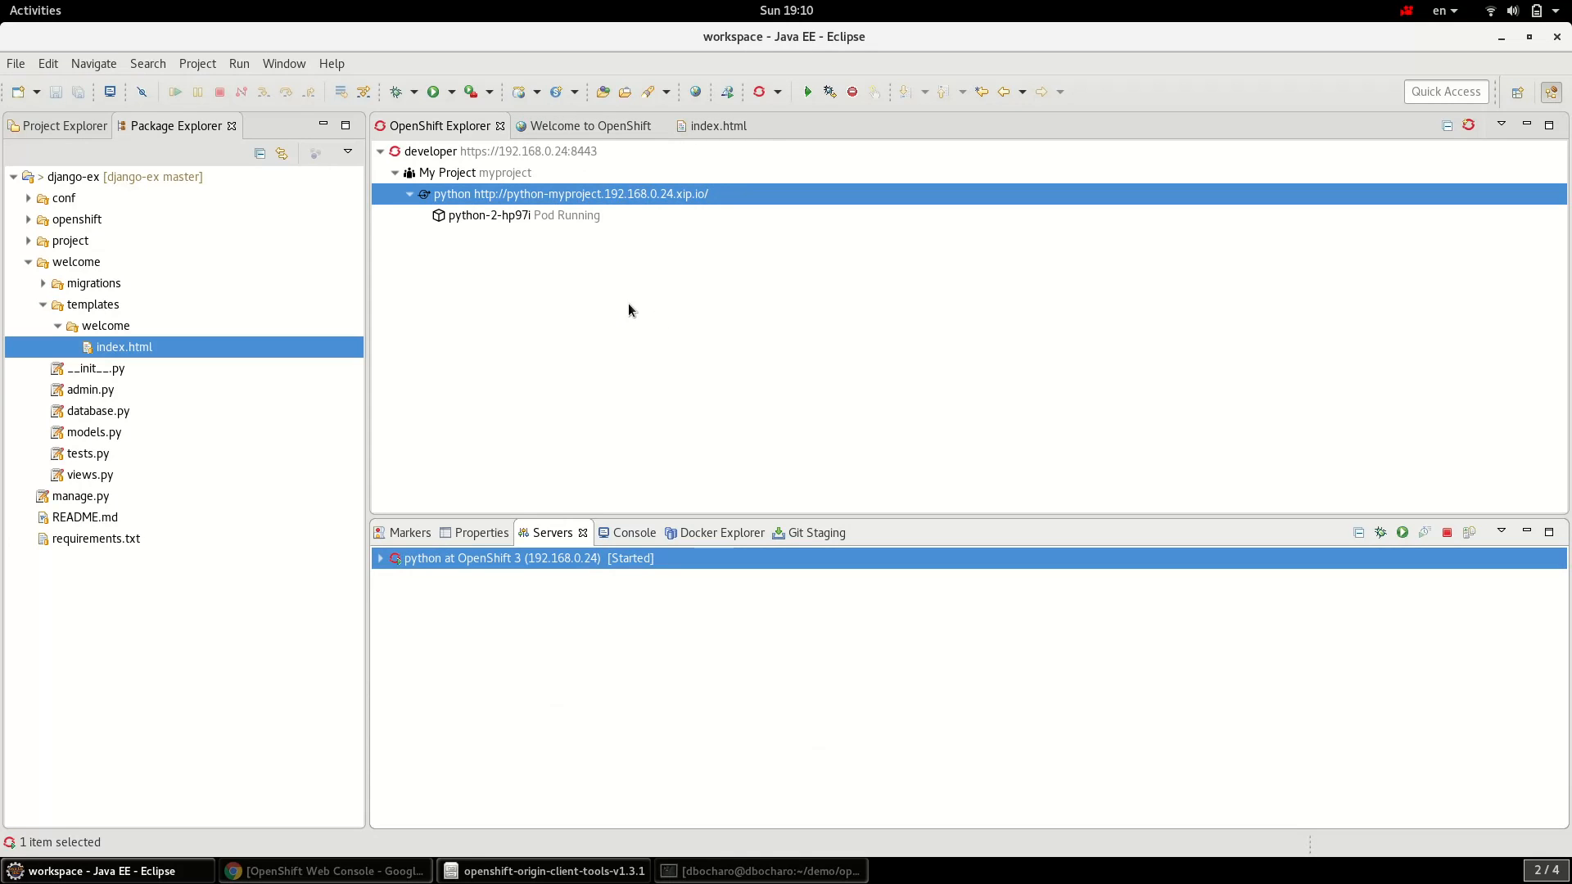
click(565, 217)
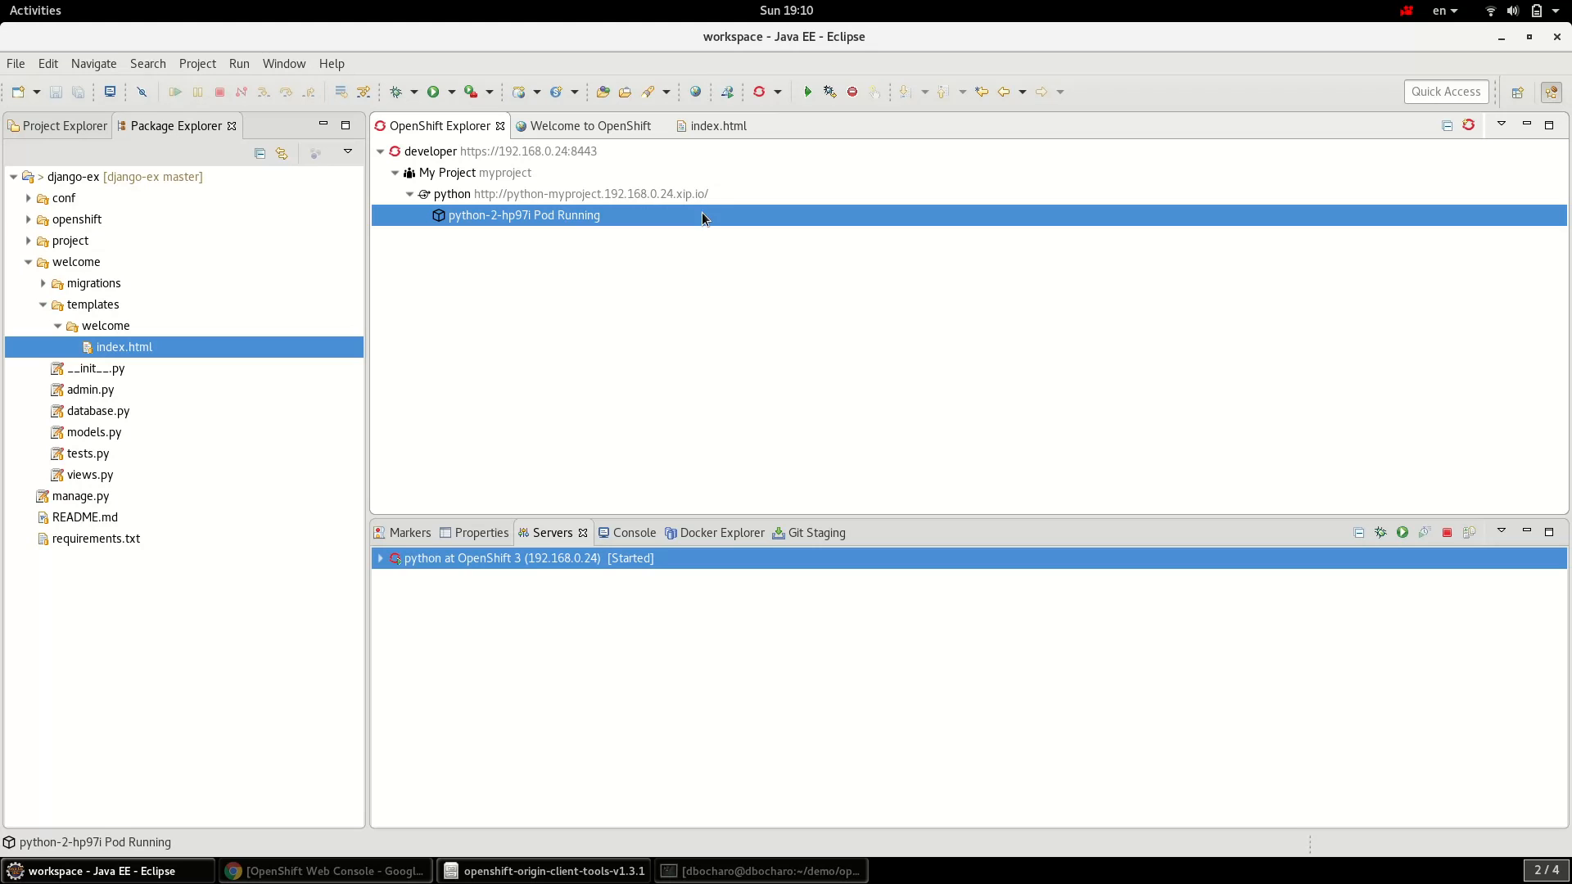
- Edit the line-215 heading in index.html to read 'Hi all my friends!!!'
click(707, 128)
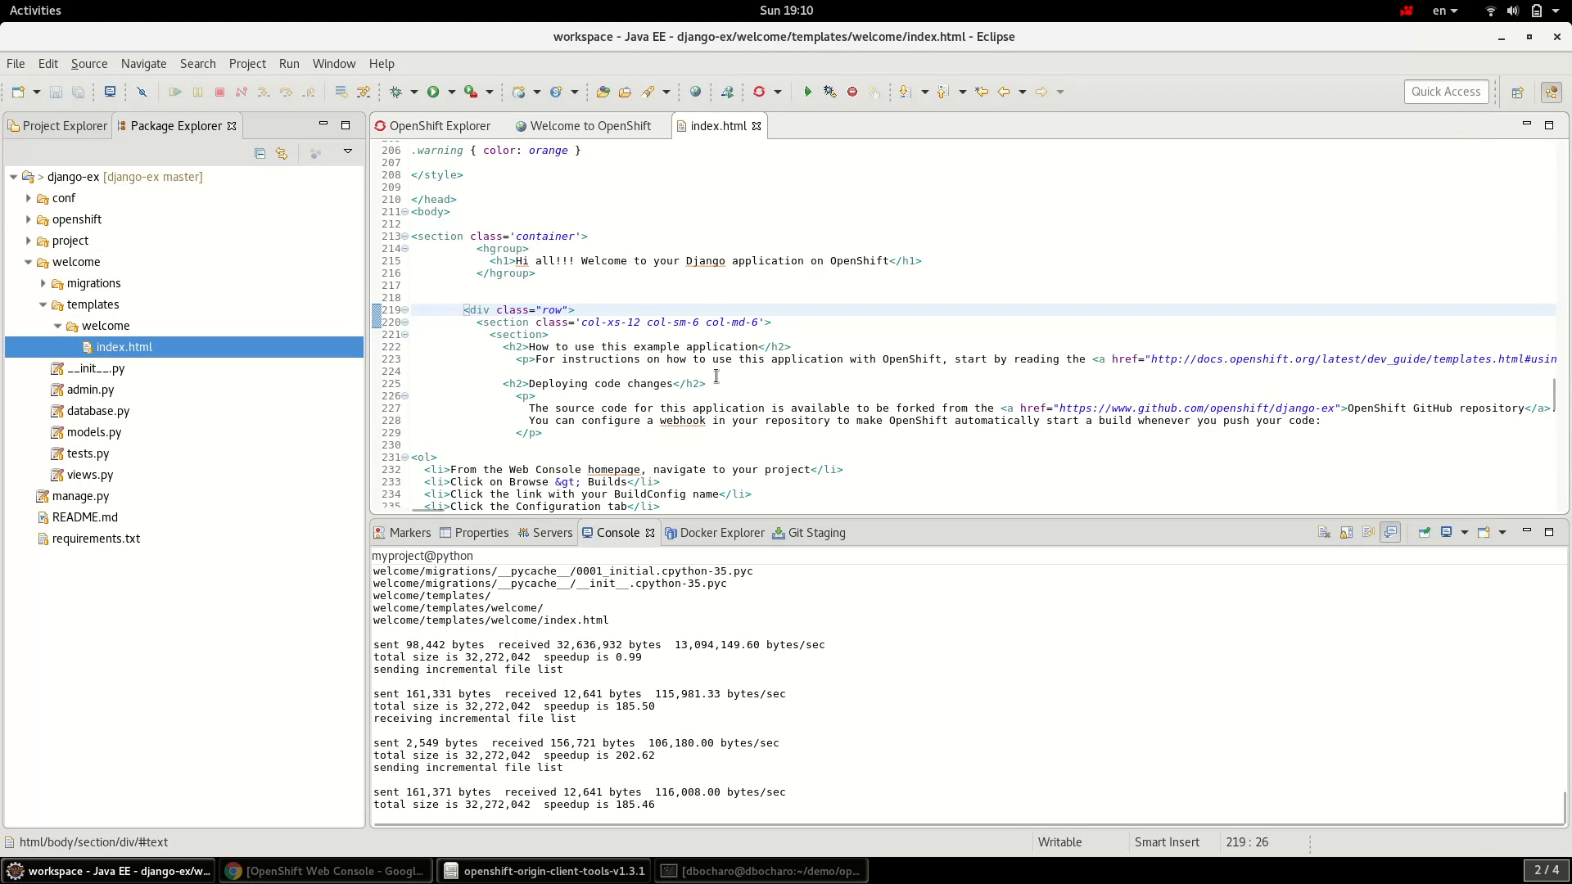
click(584, 263)
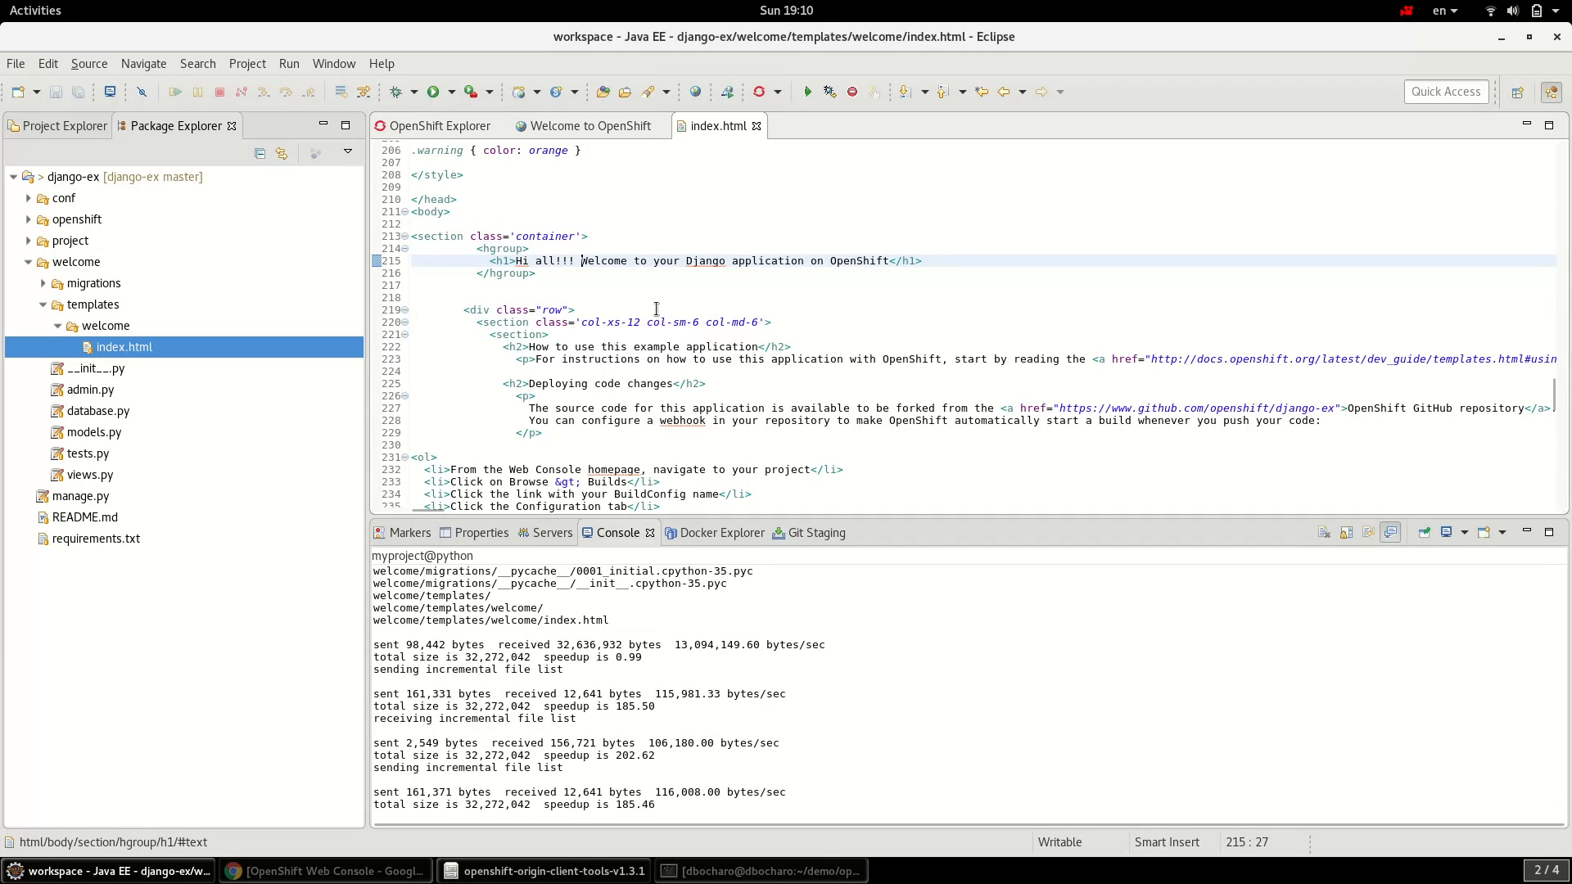
click(561, 263)
text(my frien)
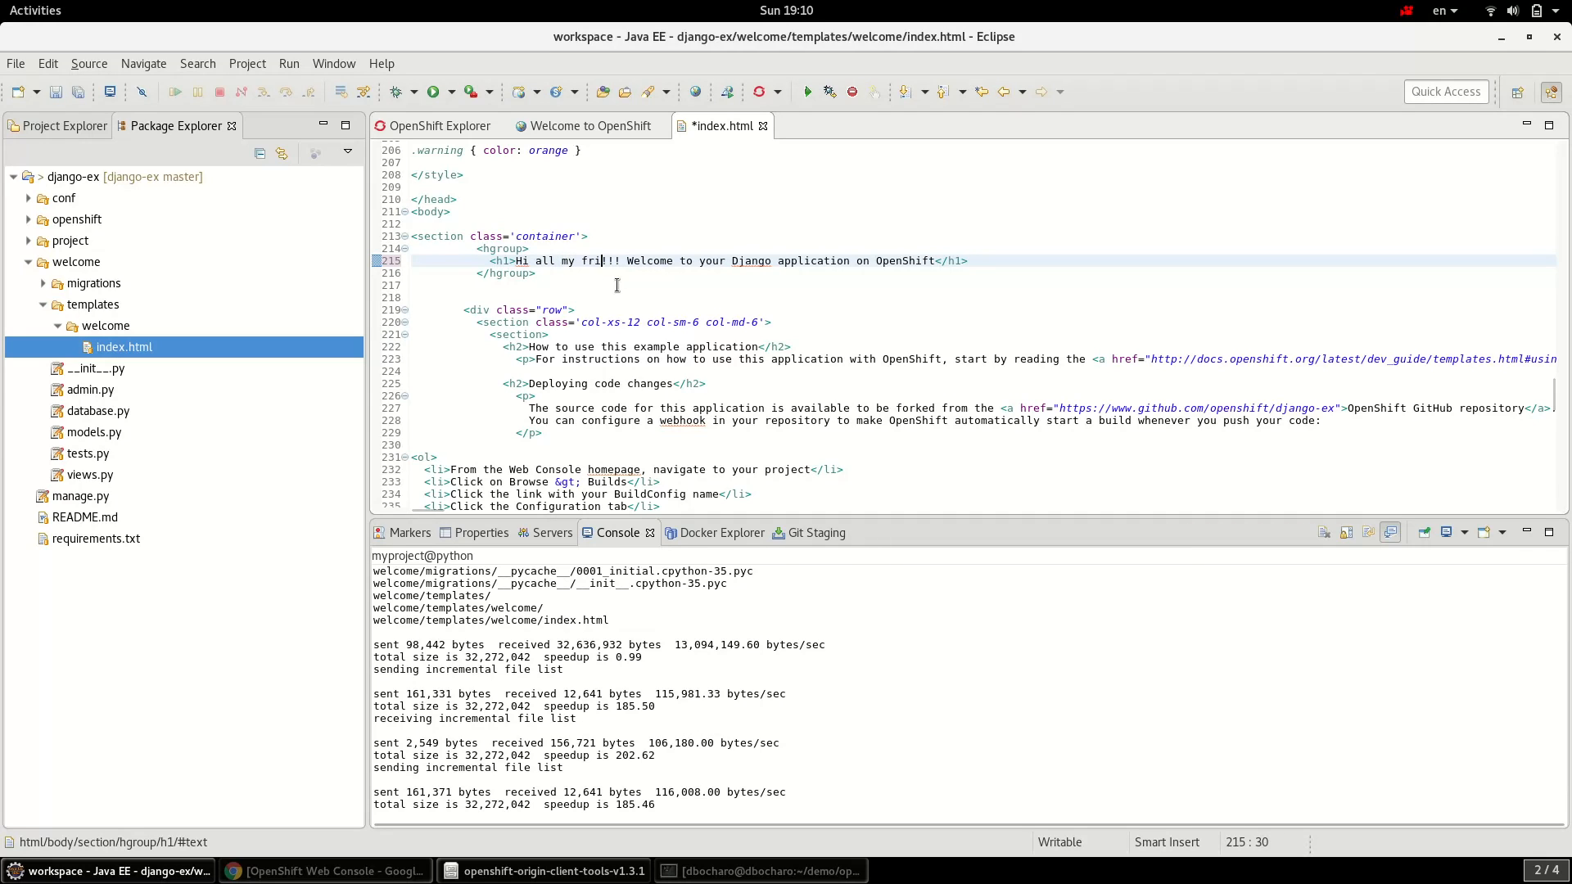
text(ds)
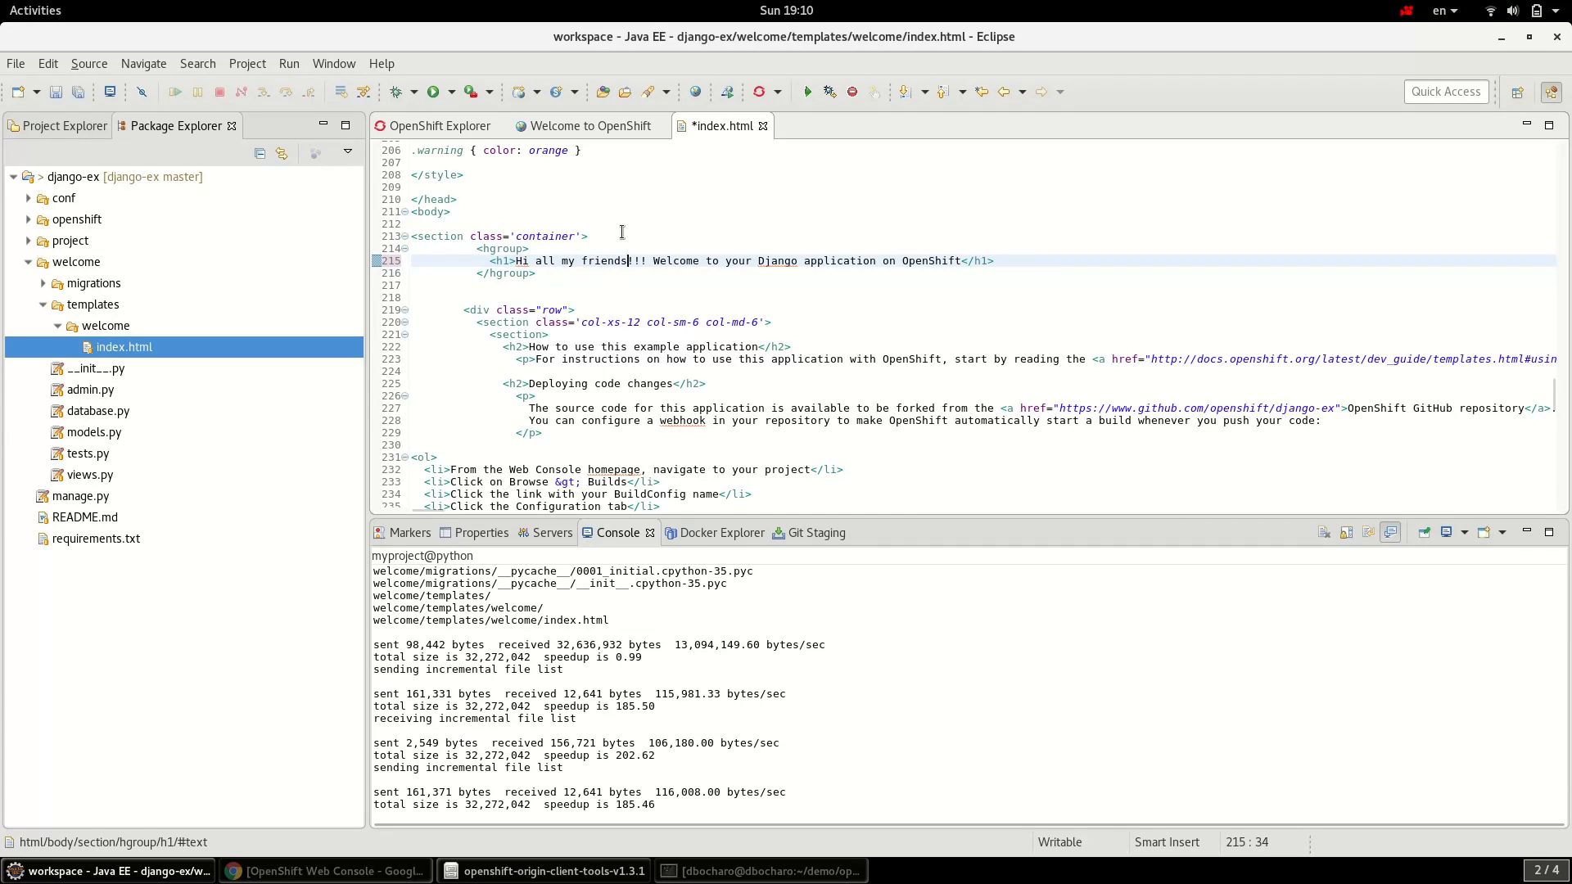
- Save index.html and check the Console for its rsync of welcome/templates/welcome/index.html
click(57, 93)
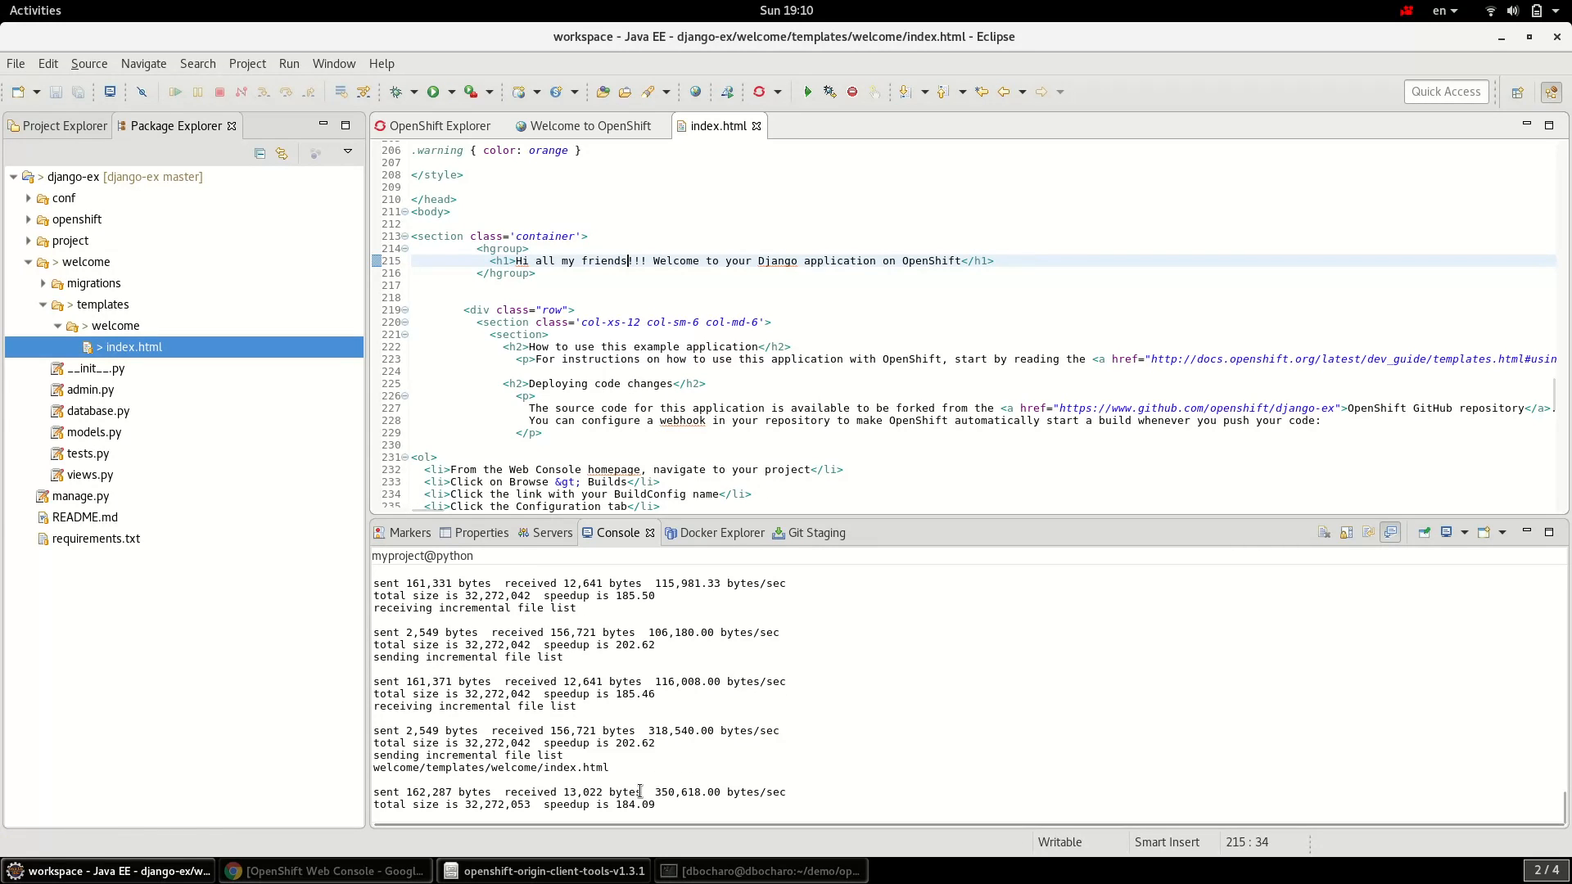
drag(635, 778, 352, 761)
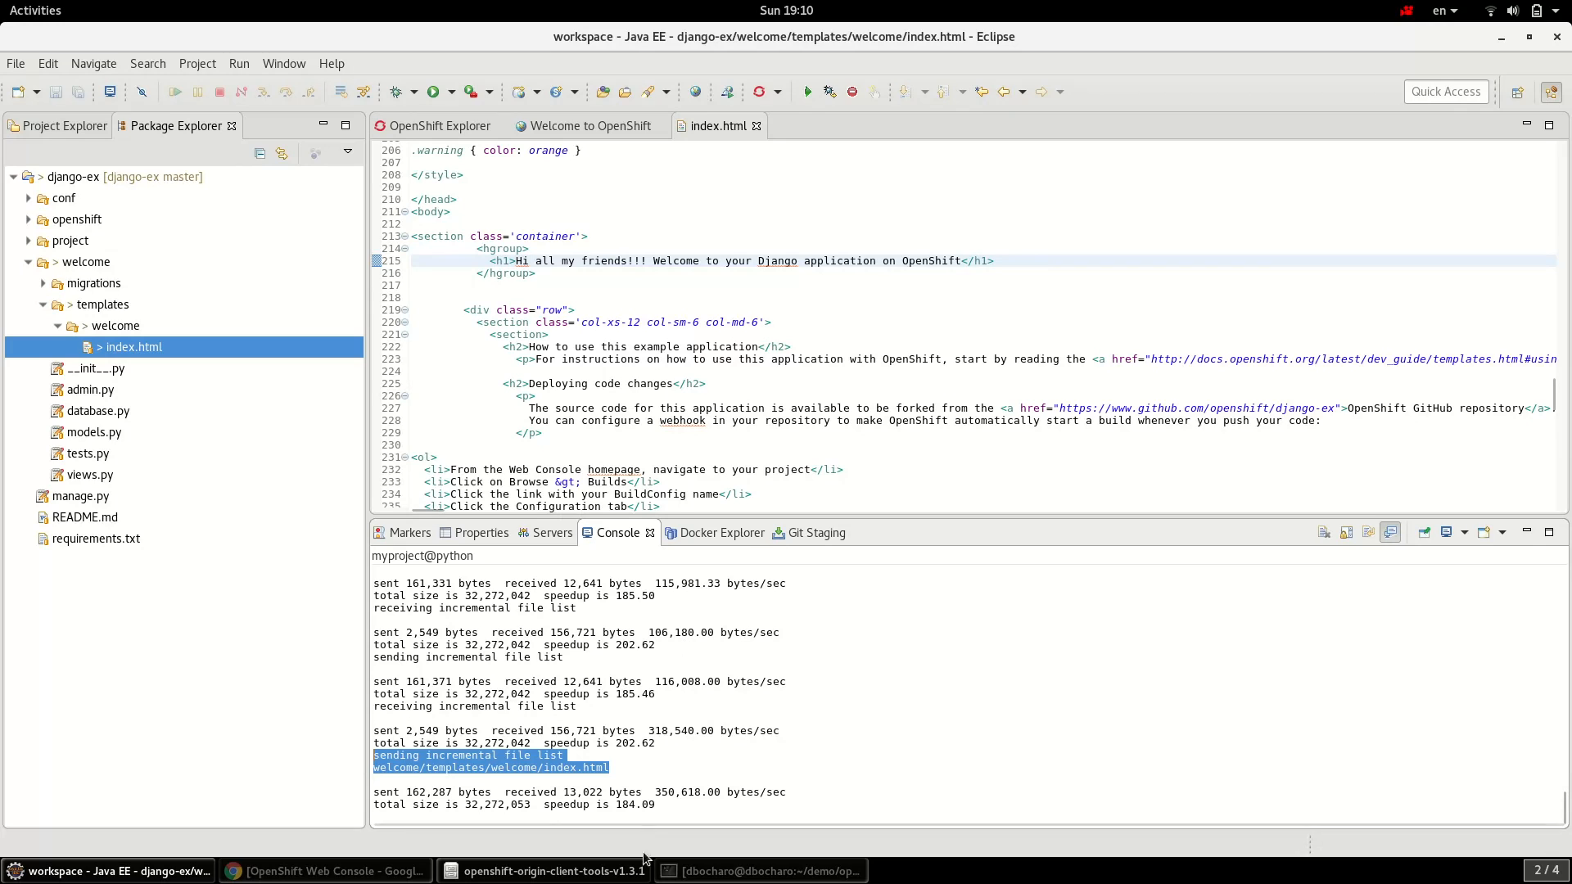
click(626, 773)
drag(626, 773, 363, 768)
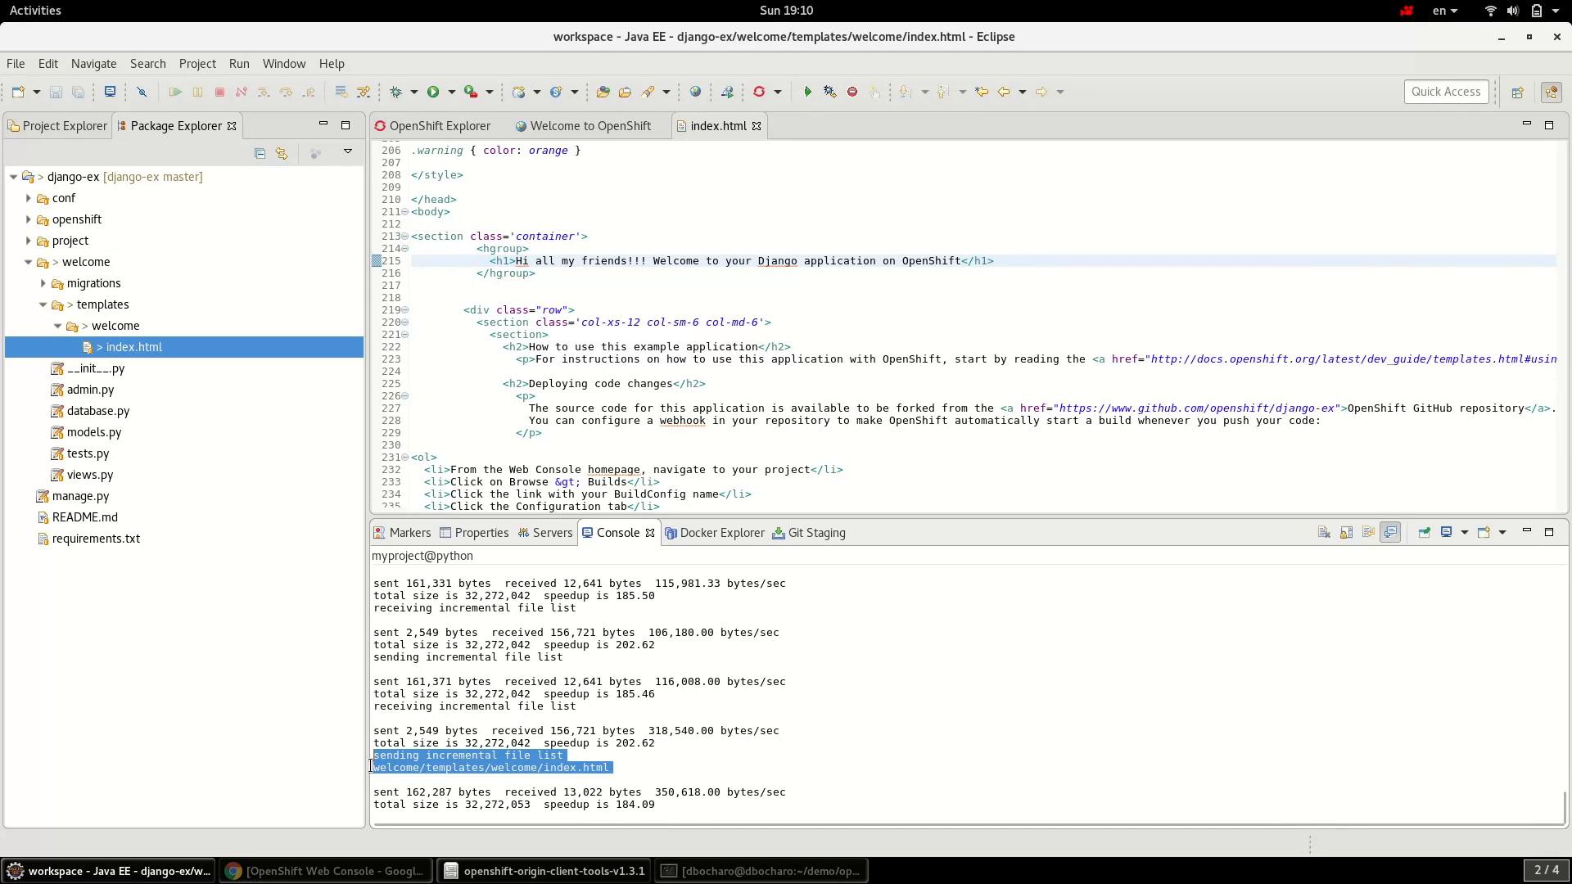
click(575, 776)
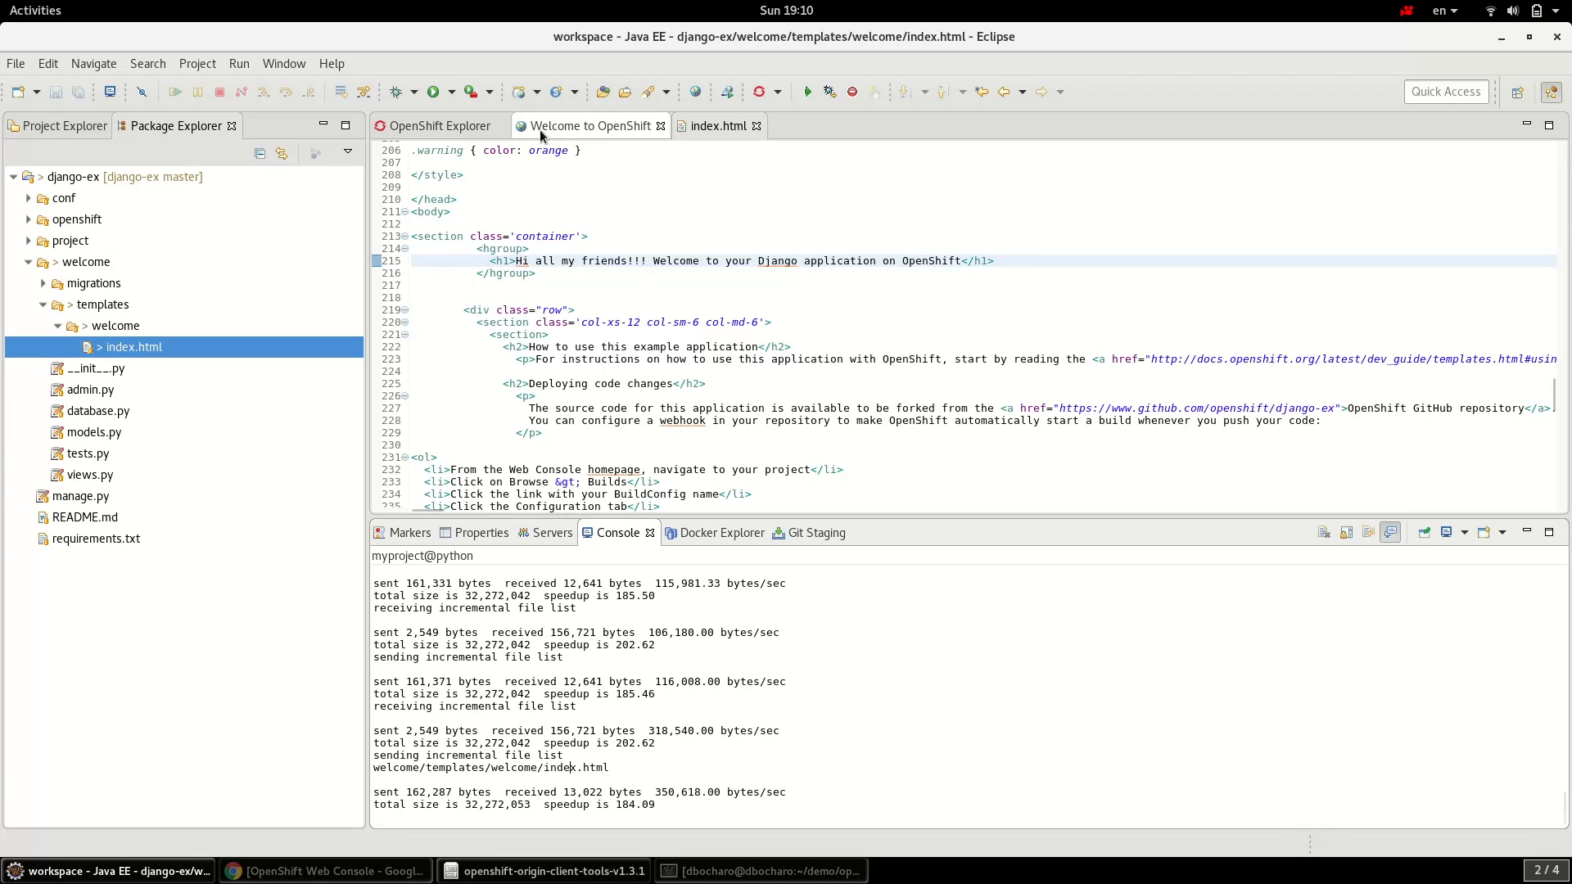
- Reload the Welcome to OpenShift page to see the 'Hi all my friends!!!' heading, then return to OpenShift Explorer
click(587, 131)
click(455, 157)
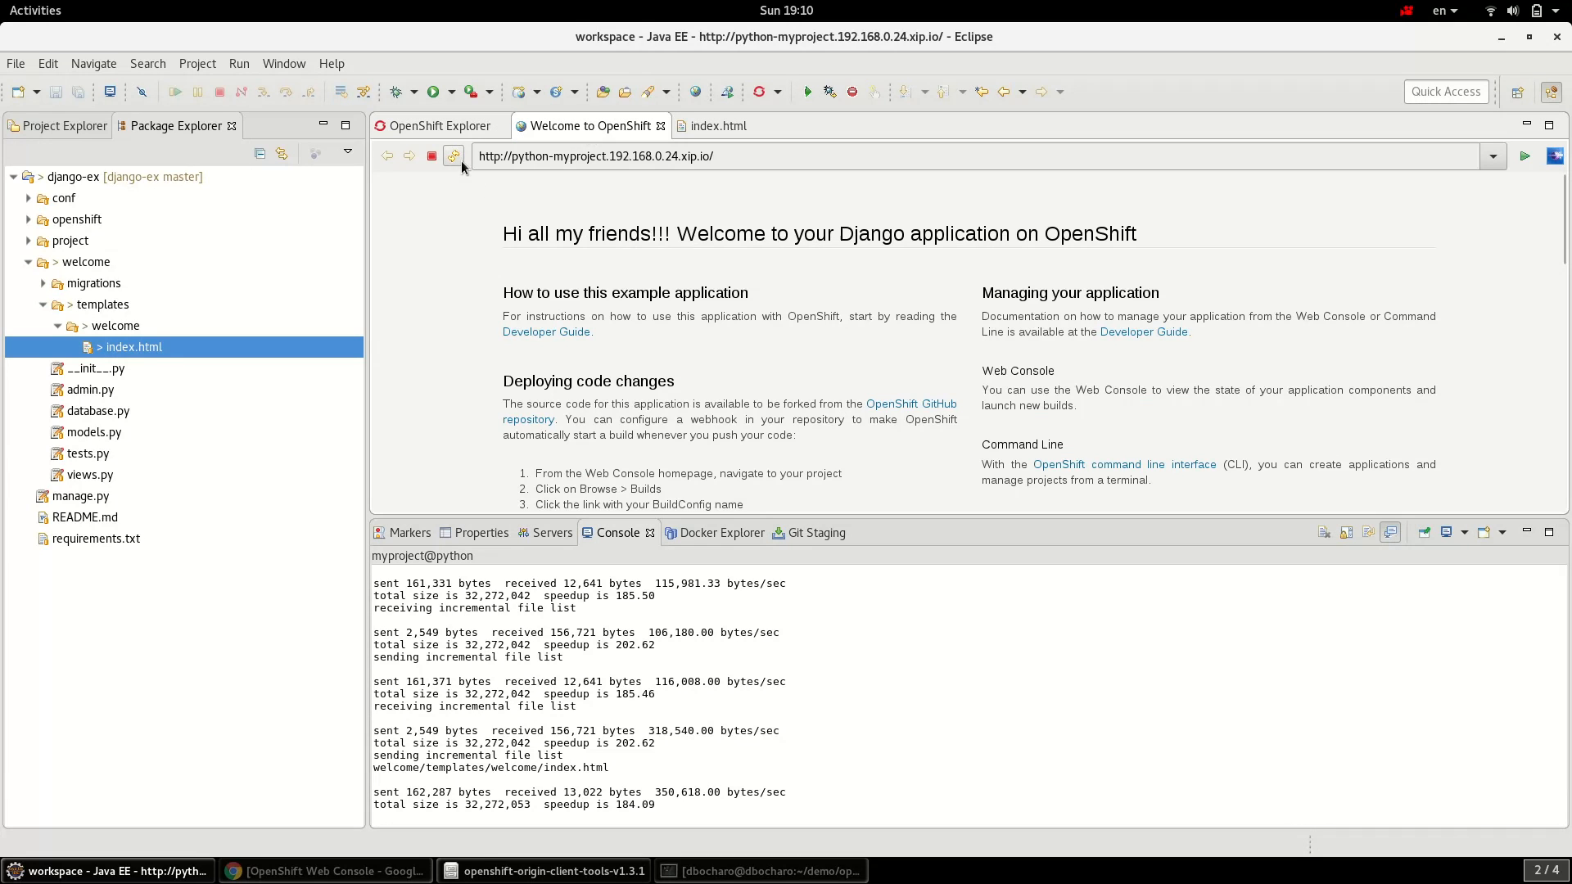
drag(501, 237, 747, 244)
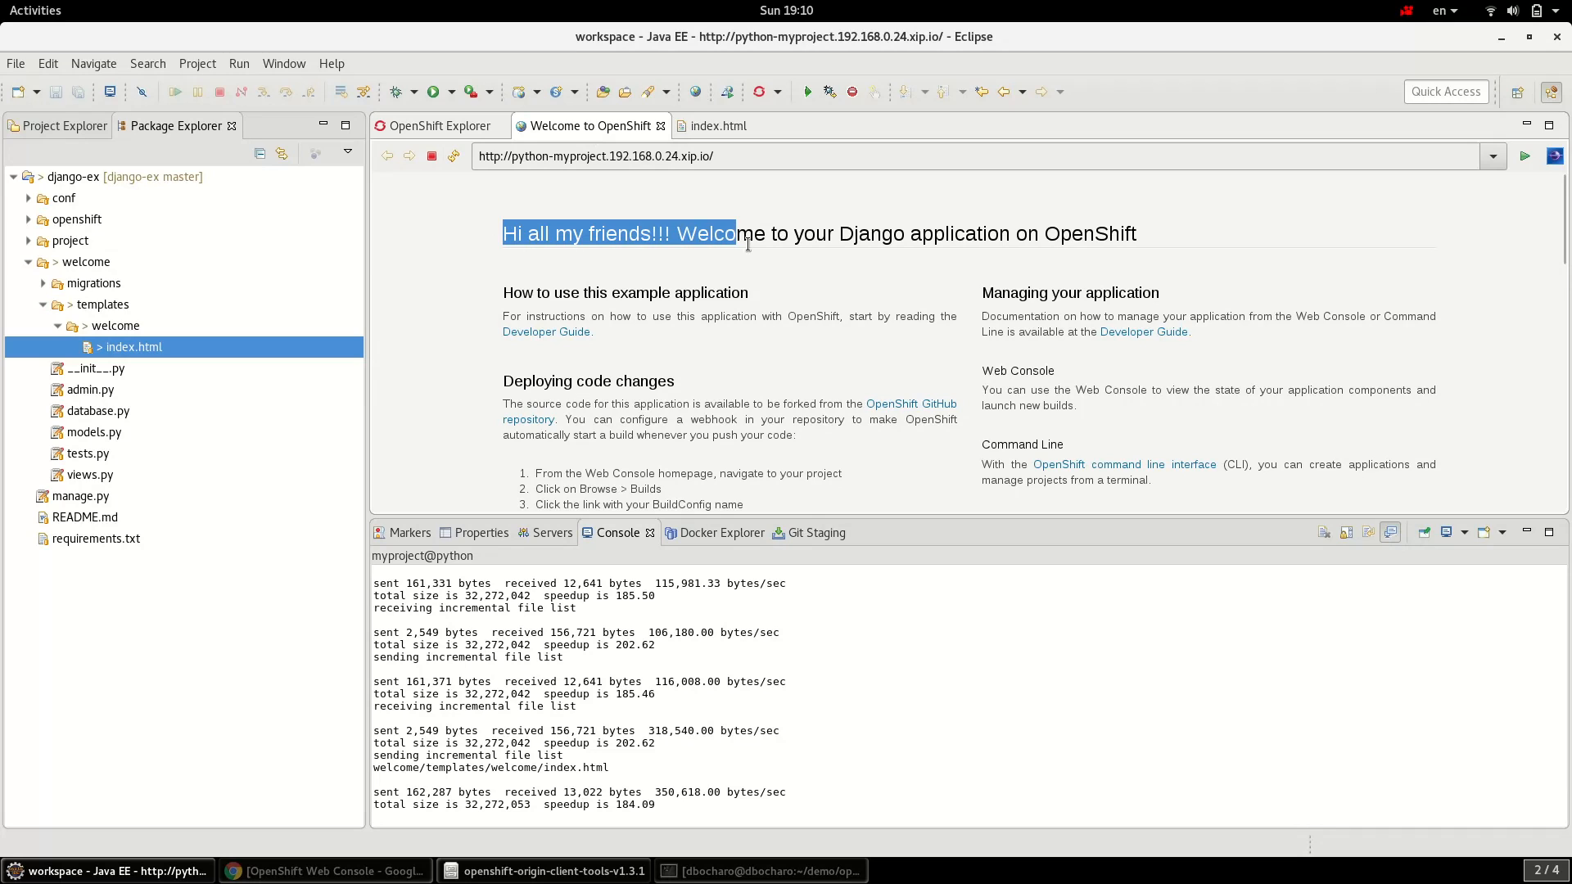
click(779, 245)
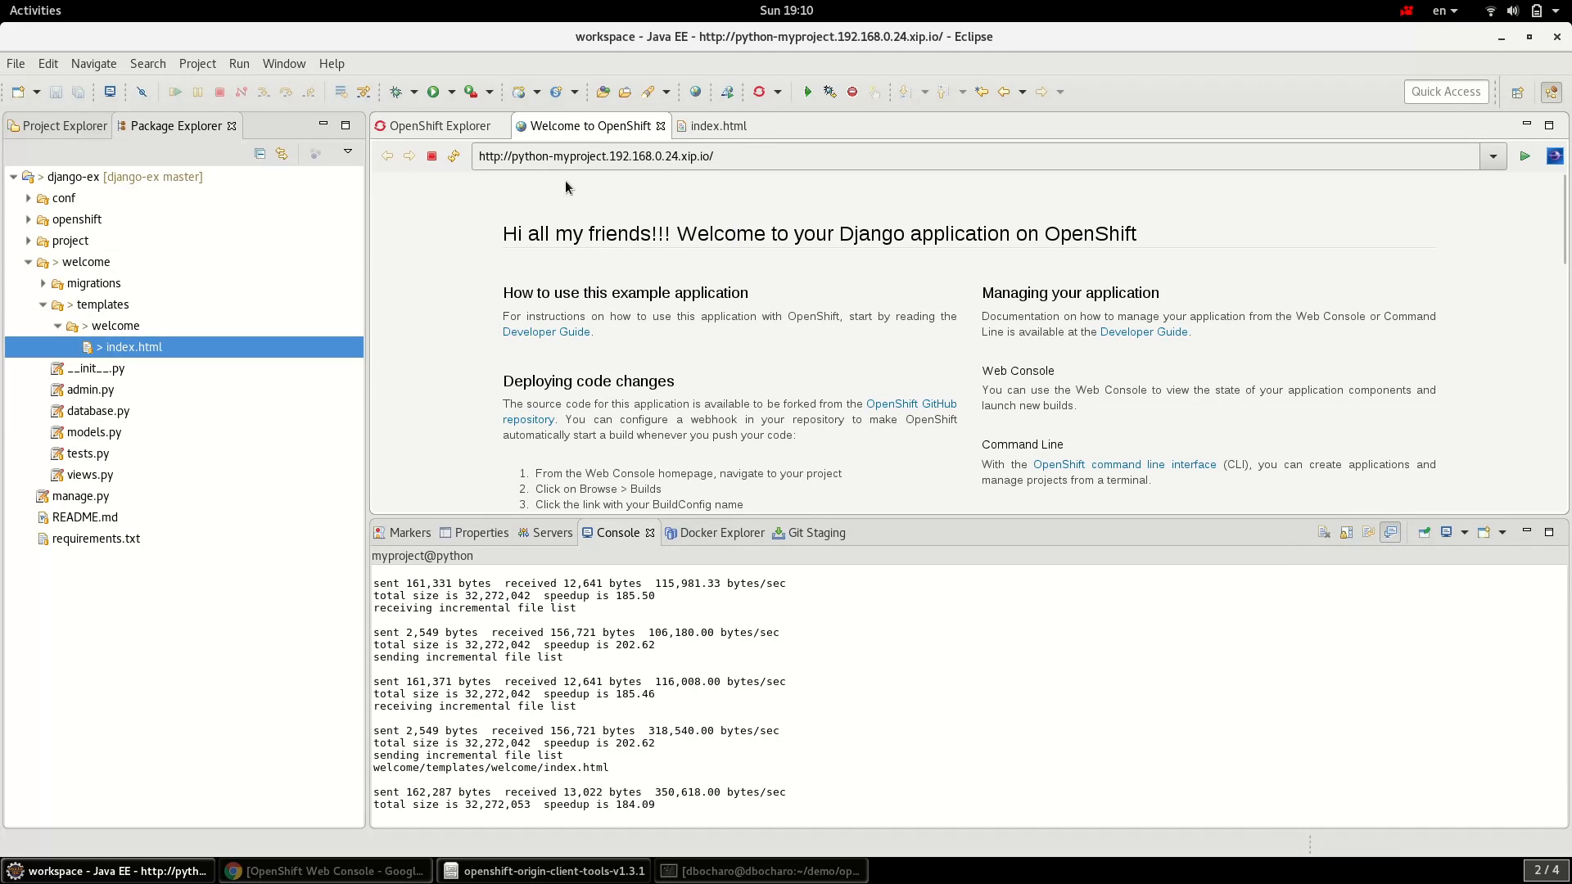
click(412, 129)
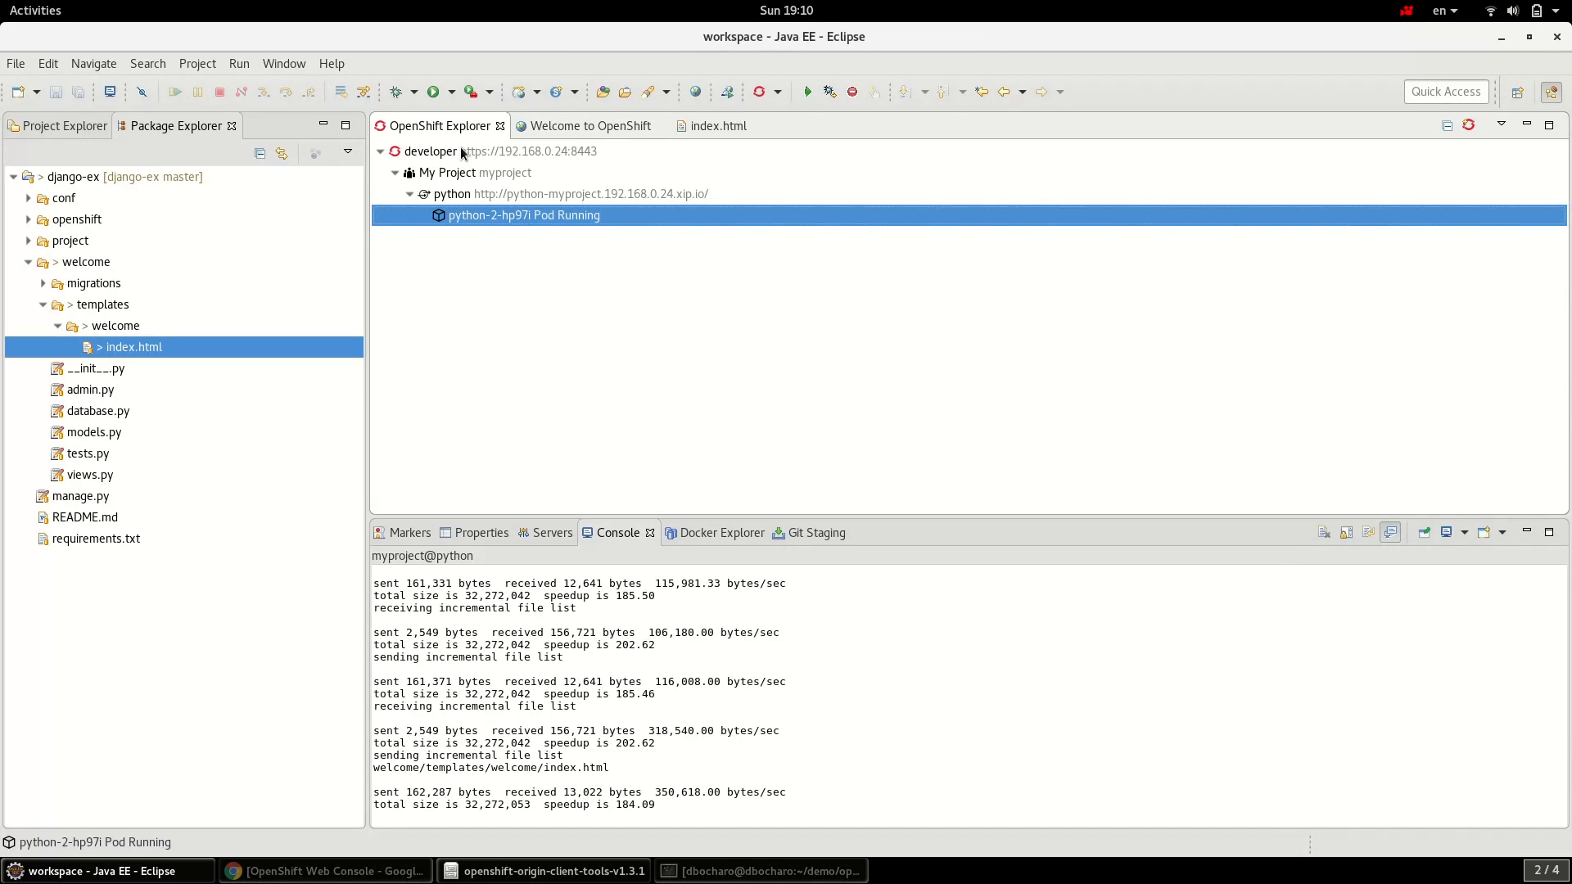
- Open pod python-2-hp97i in the web console via Show In > Web Console
click(508, 199)
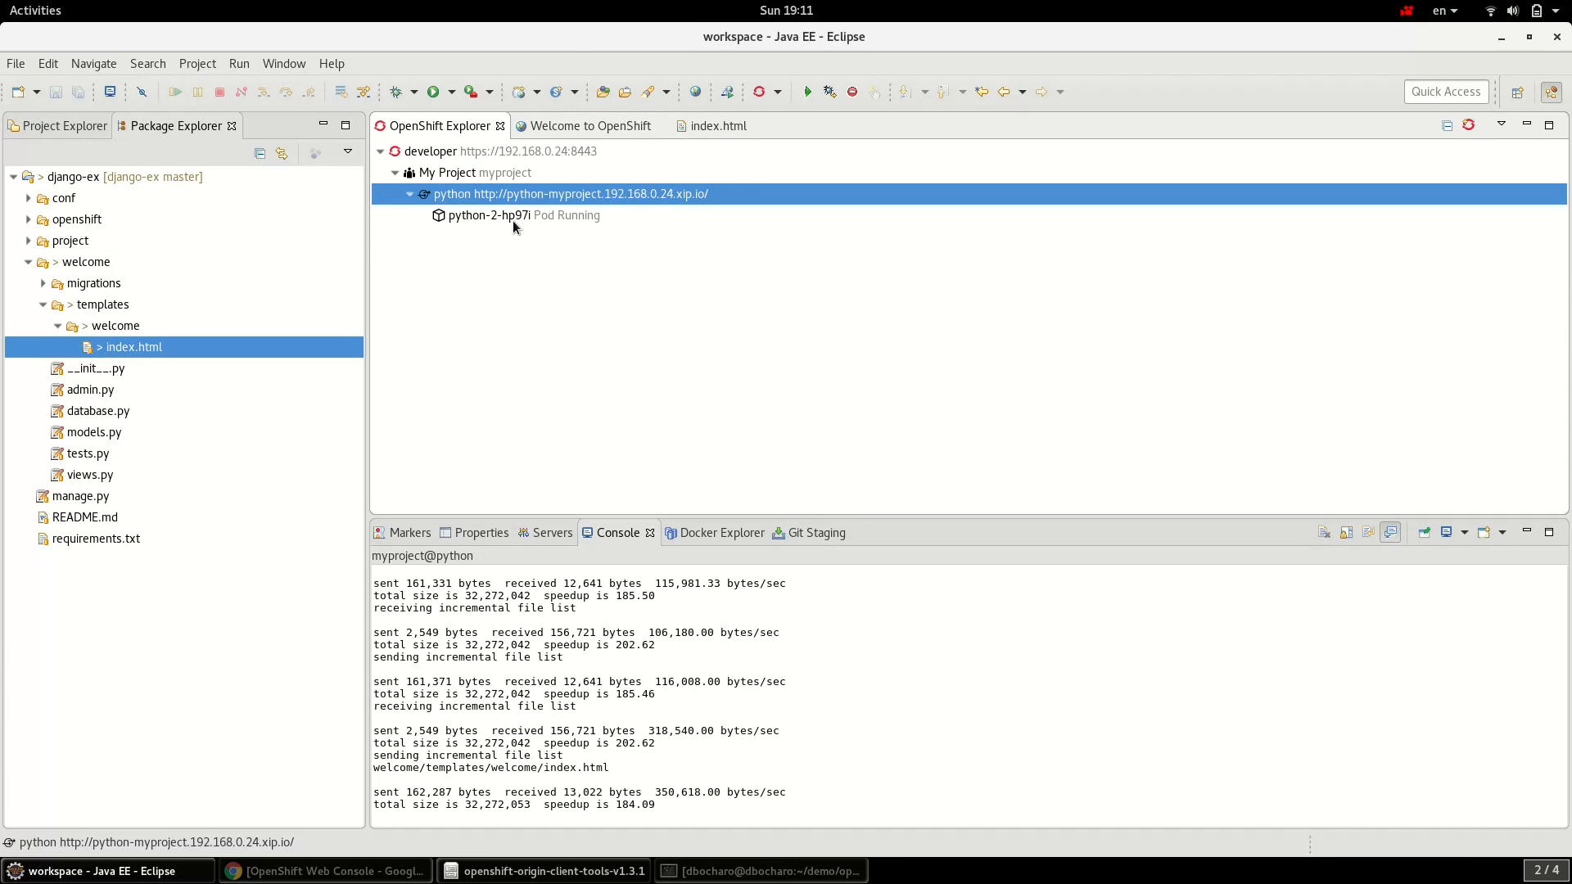
click(513, 217)
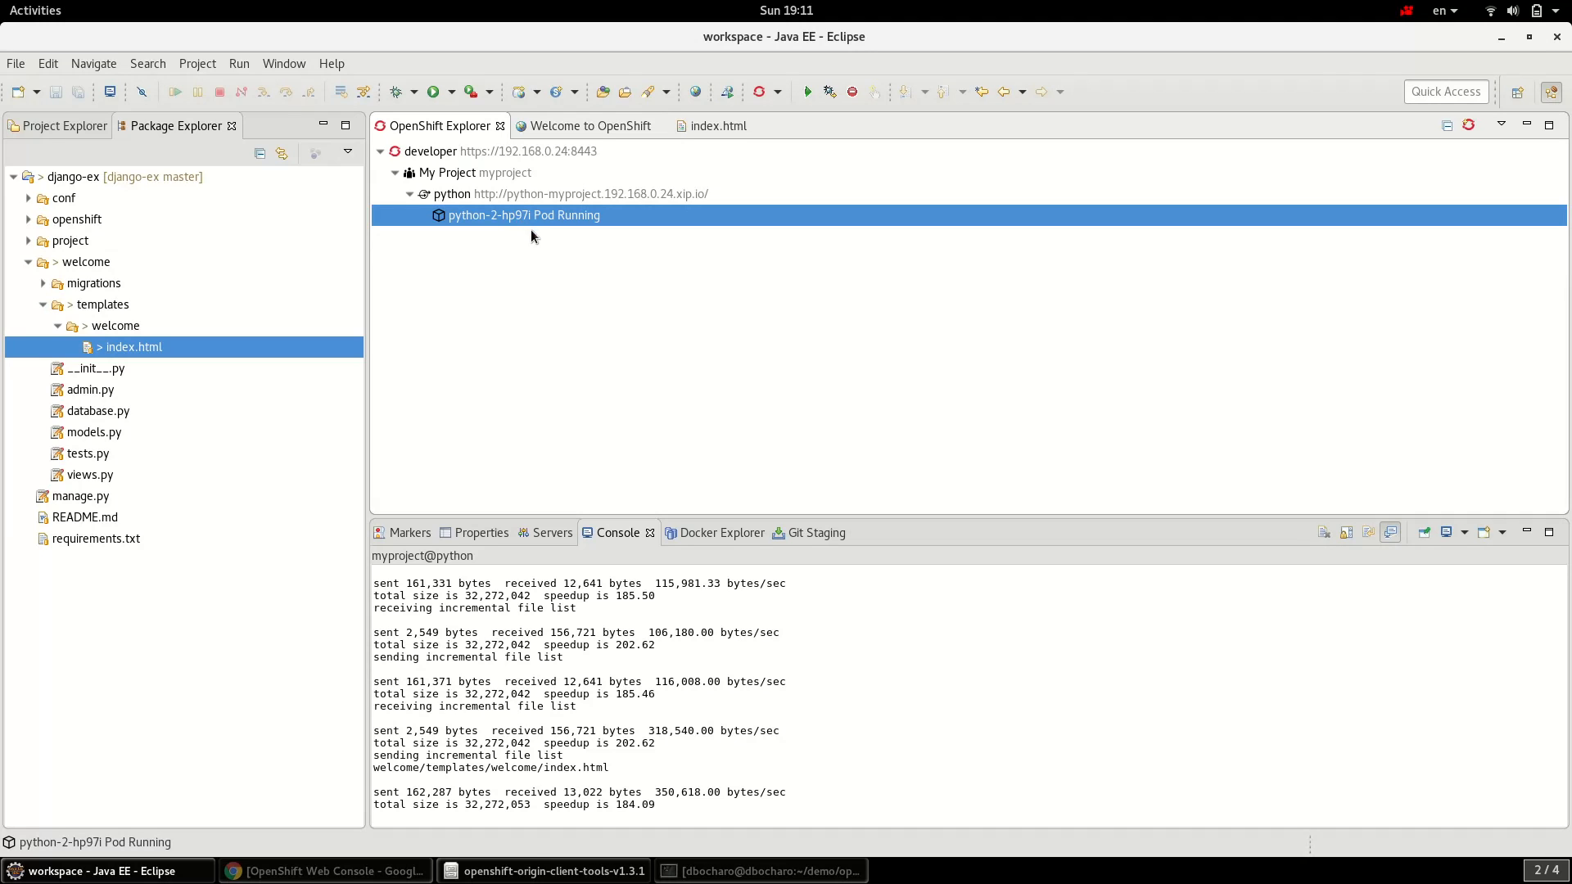
right_click(523, 216)
mouse_move(621, 279)
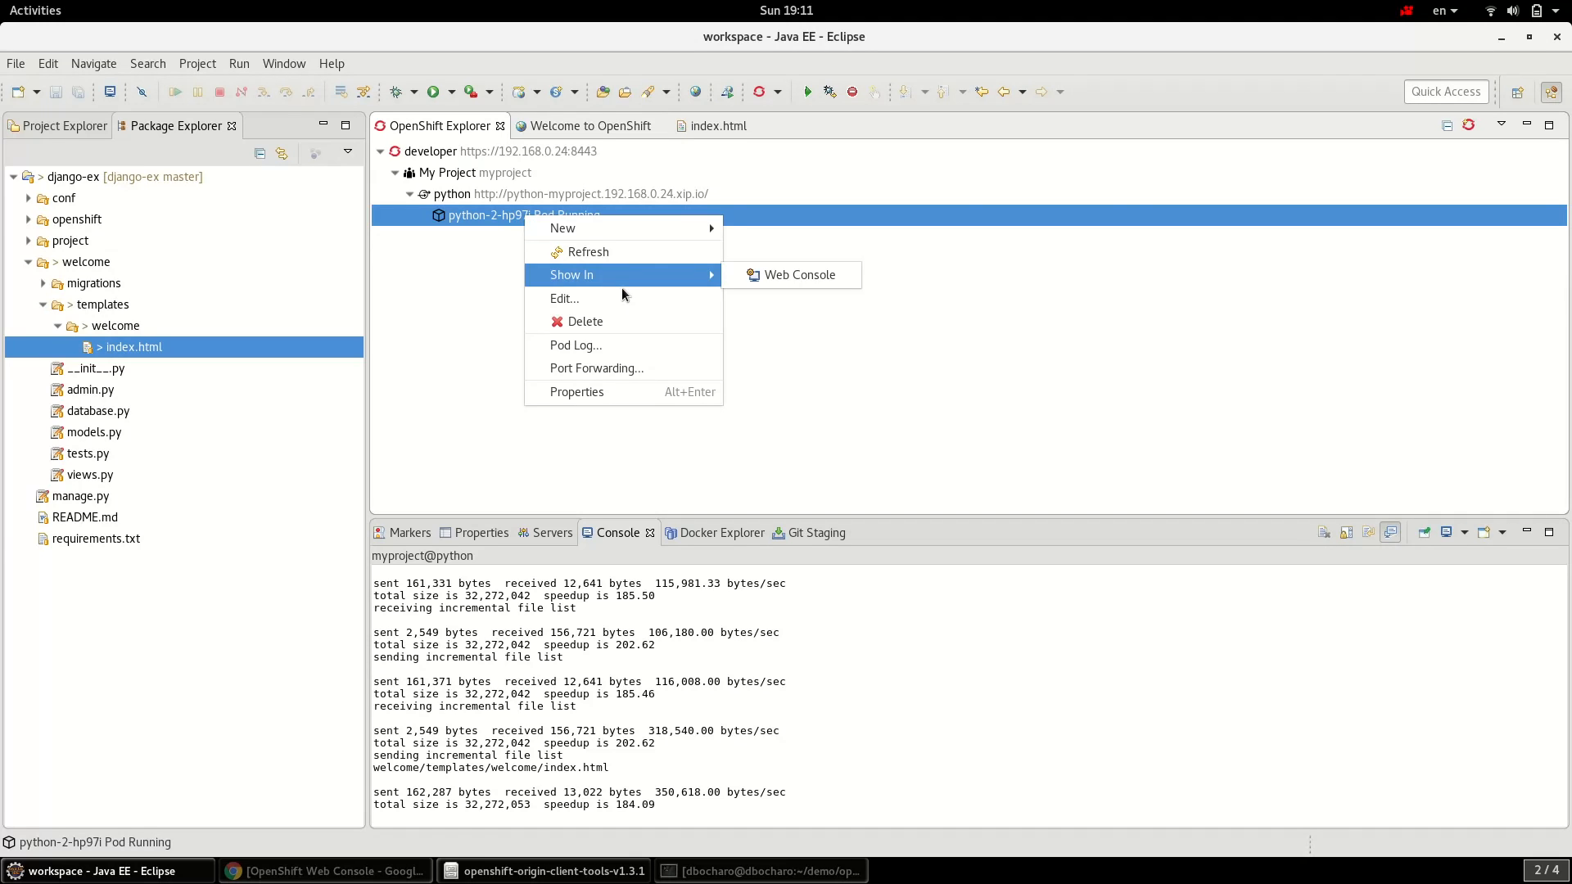
click(744, 282)
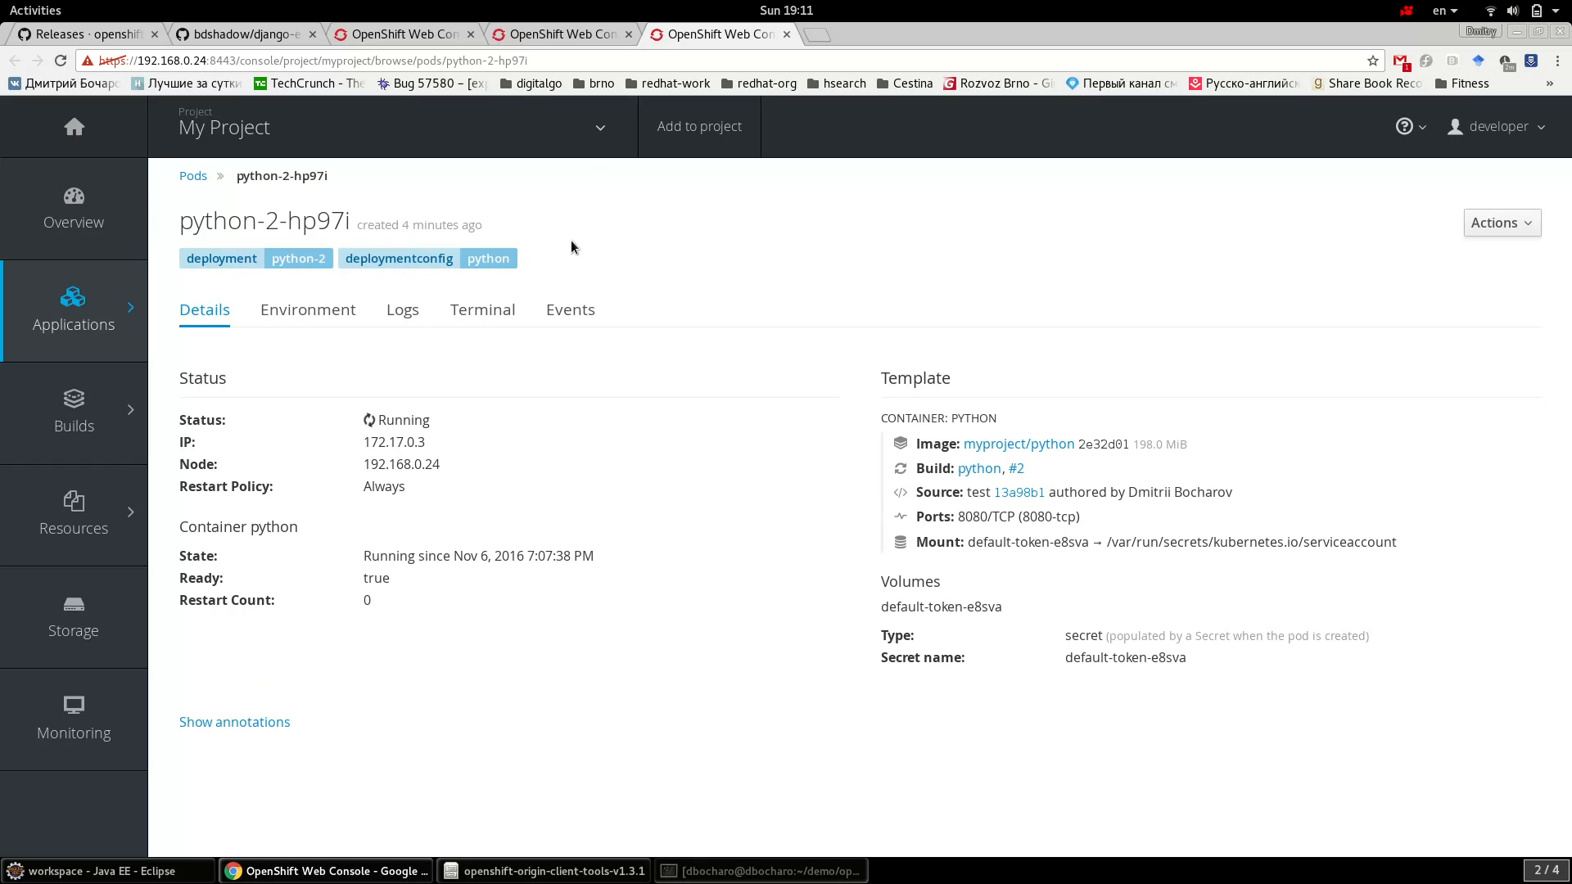
- Scale the python deployment from 1 to 2 pods on the Overview, then return to Eclipse
click(90, 234)
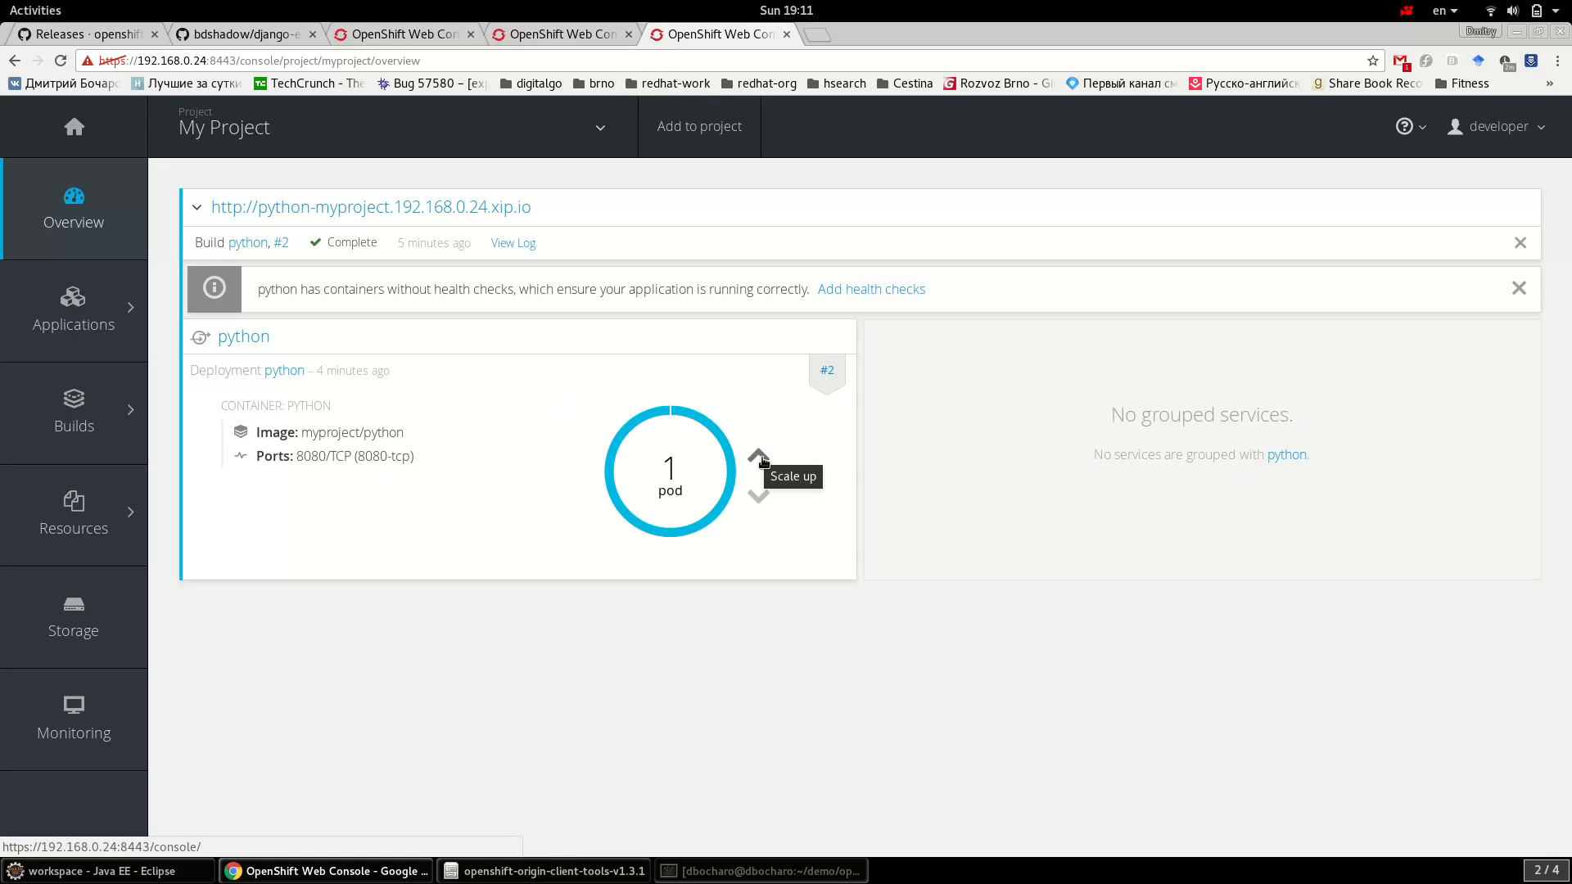
click(759, 457)
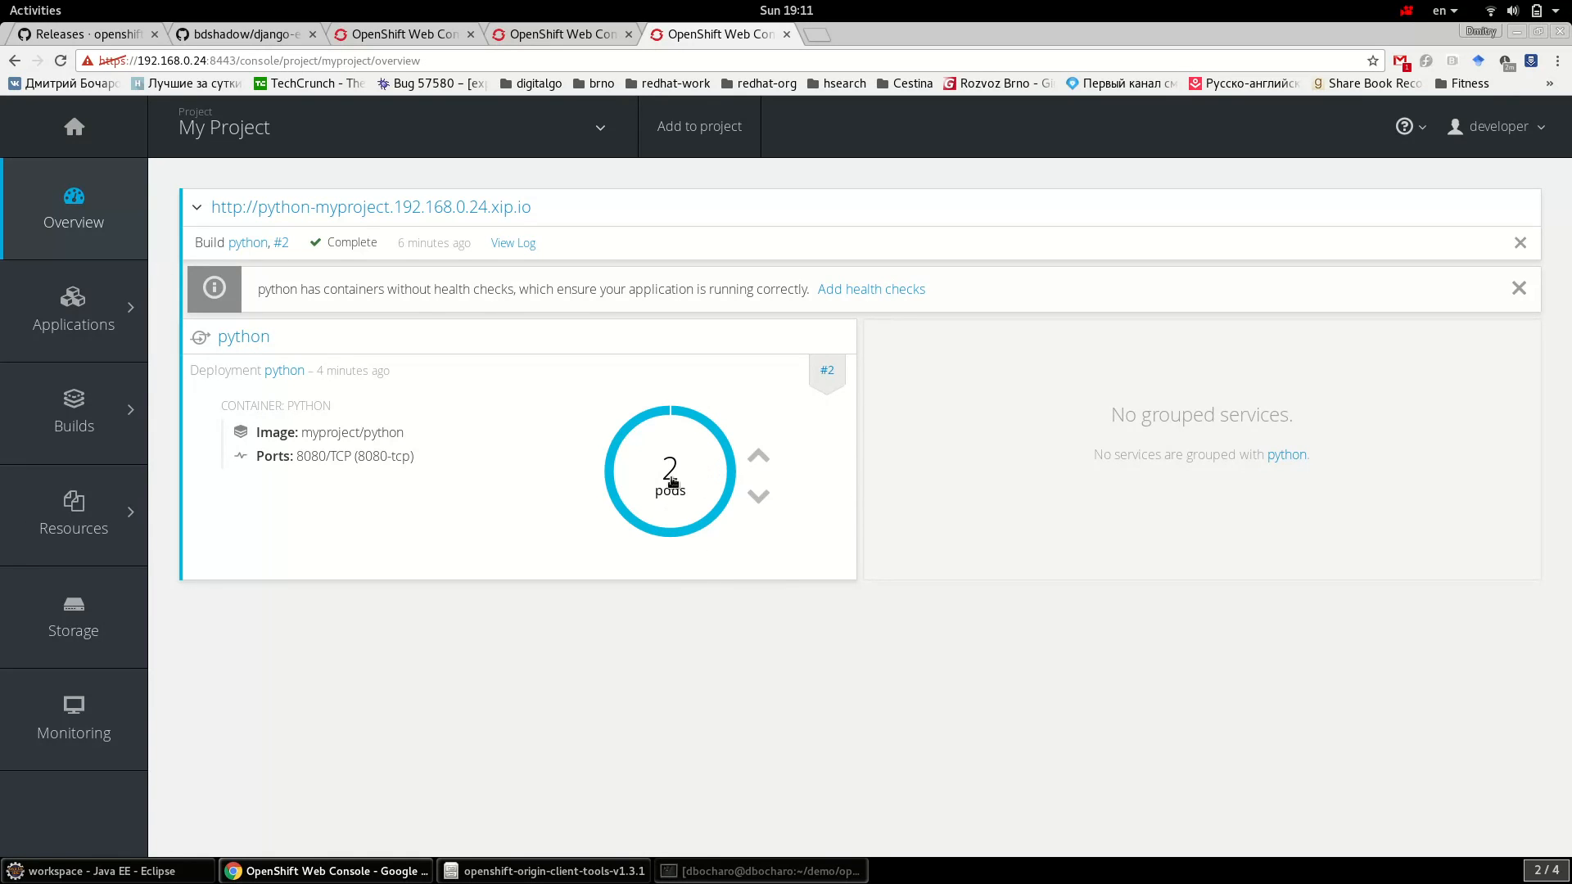
key(alt+Tab)
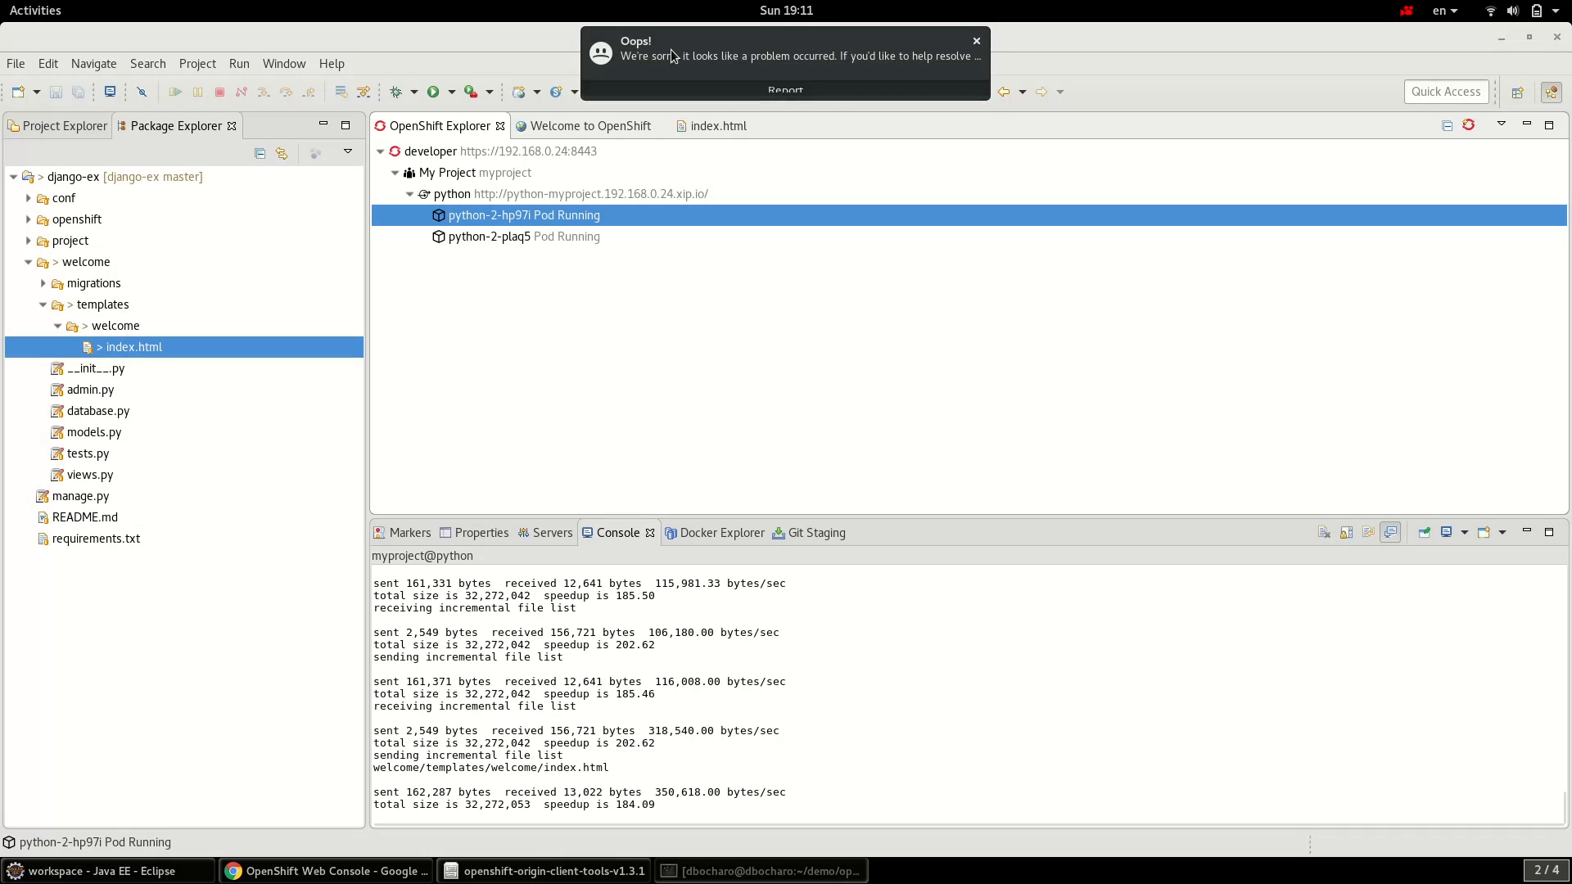
- Dismiss the Oops notification, confirm python-2-plaq5 runs beside python-2-hp97i, then switch to Chrome
click(562, 239)
click(556, 224)
click(554, 240)
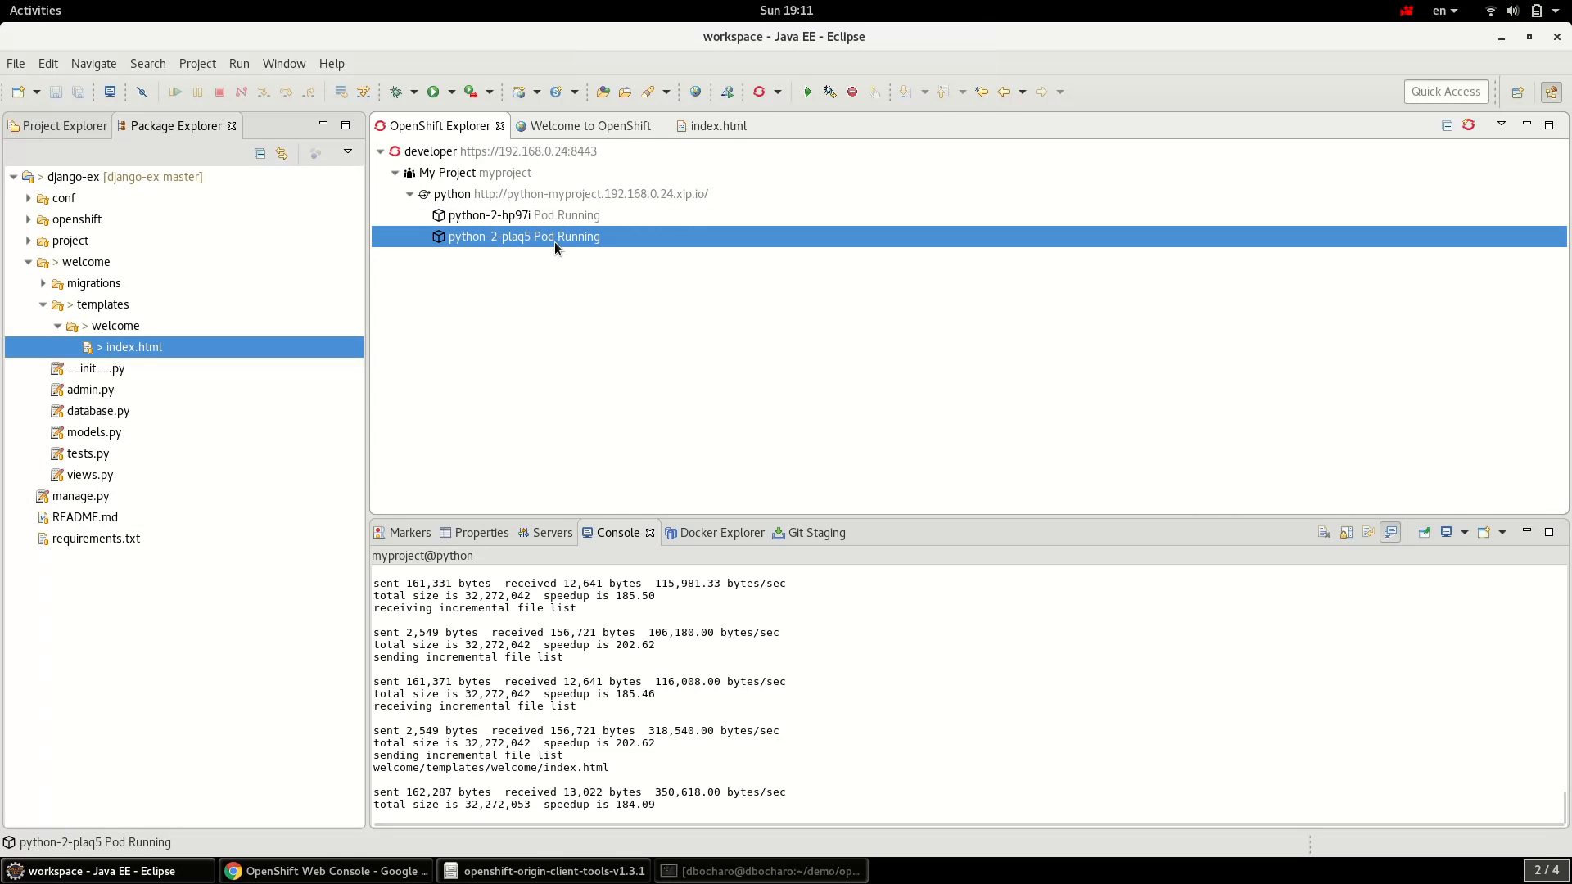
click(547, 214)
click(550, 195)
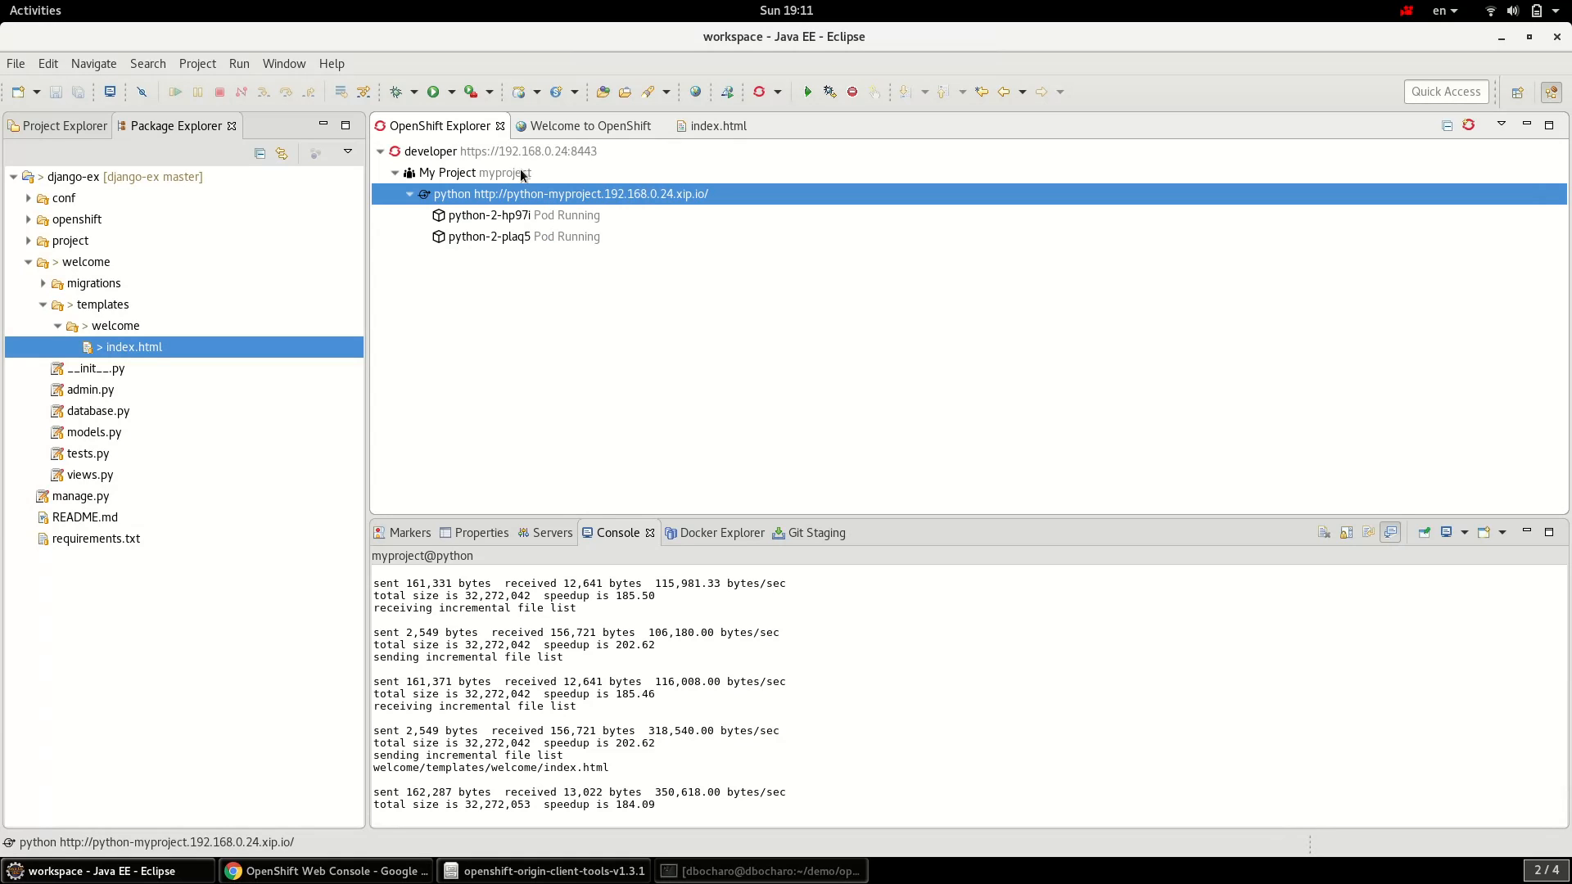
click(508, 237)
click(509, 215)
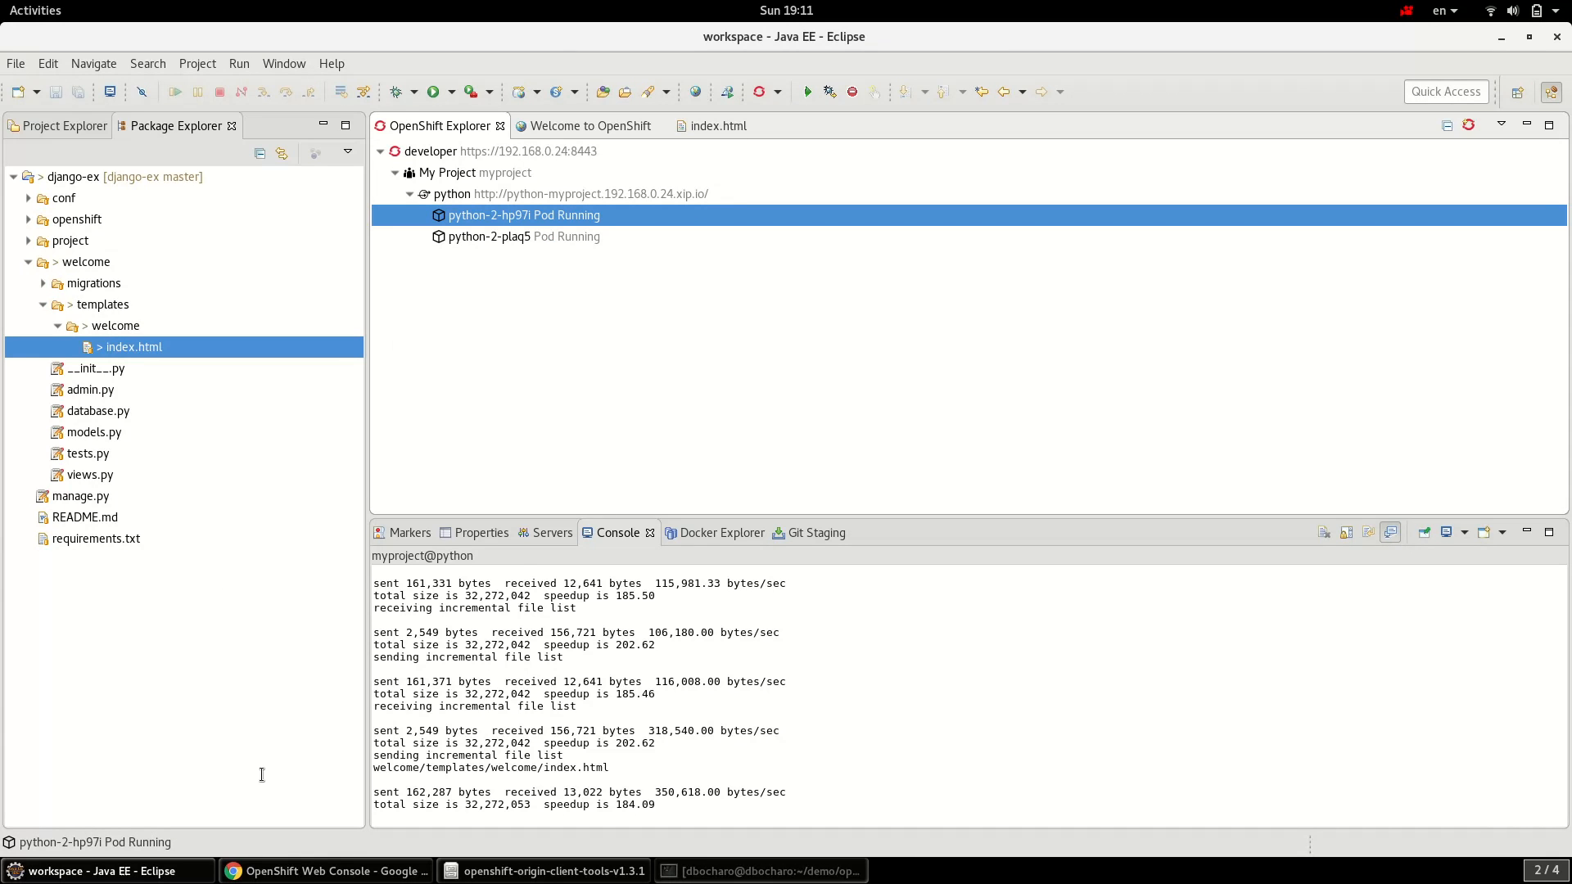
click(328, 870)
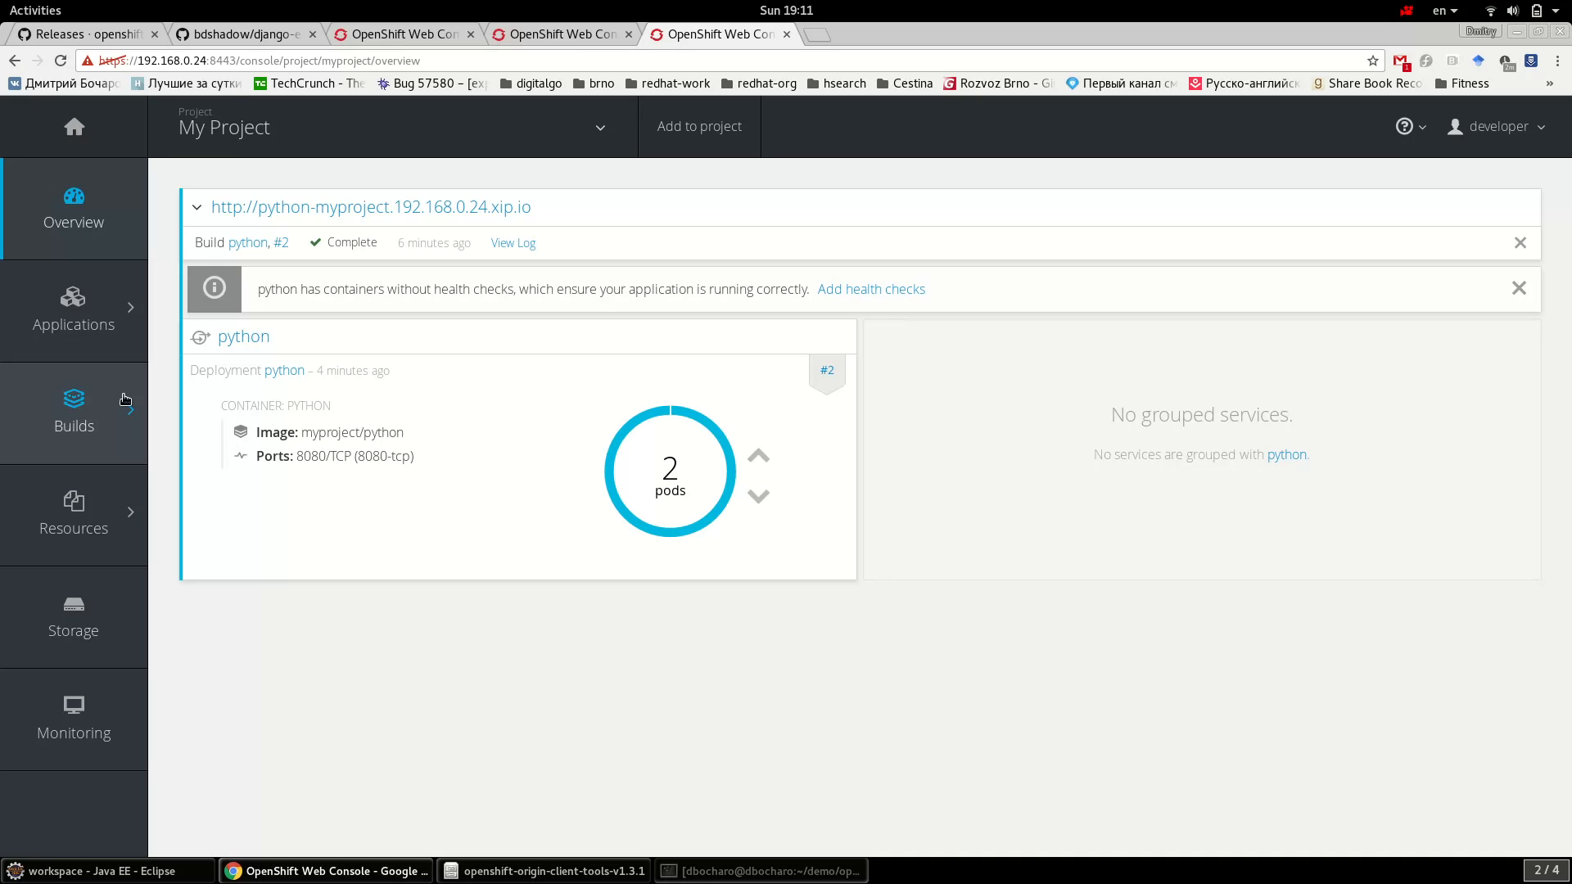
- Start build python-3 from the python build configuration under Builds, then return to Eclipse
mouse_move(103, 335)
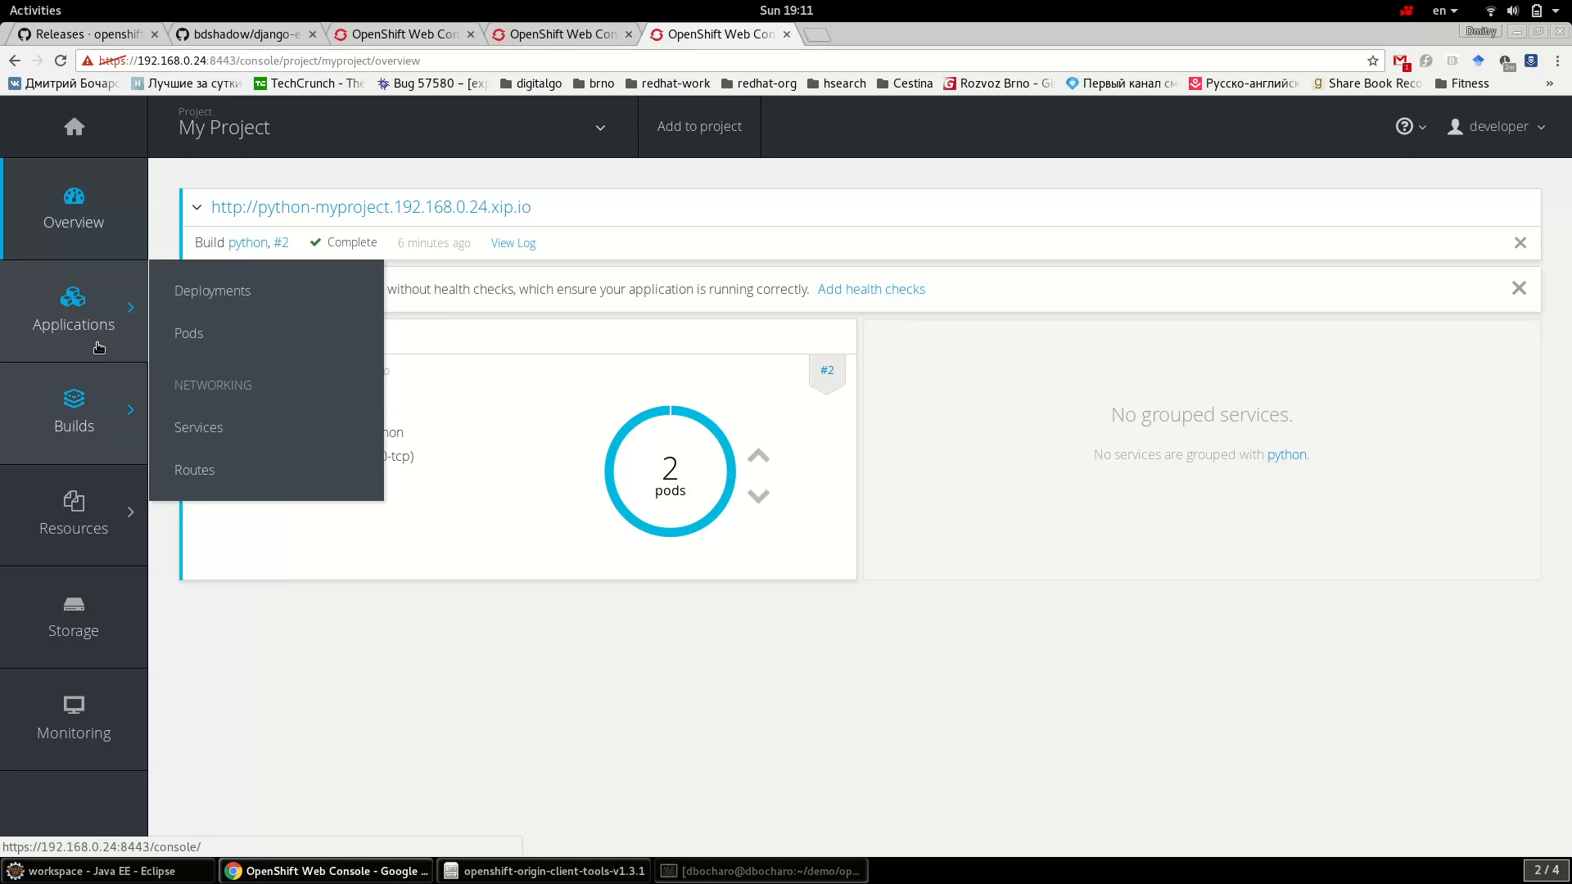
mouse_move(97, 403)
click(237, 405)
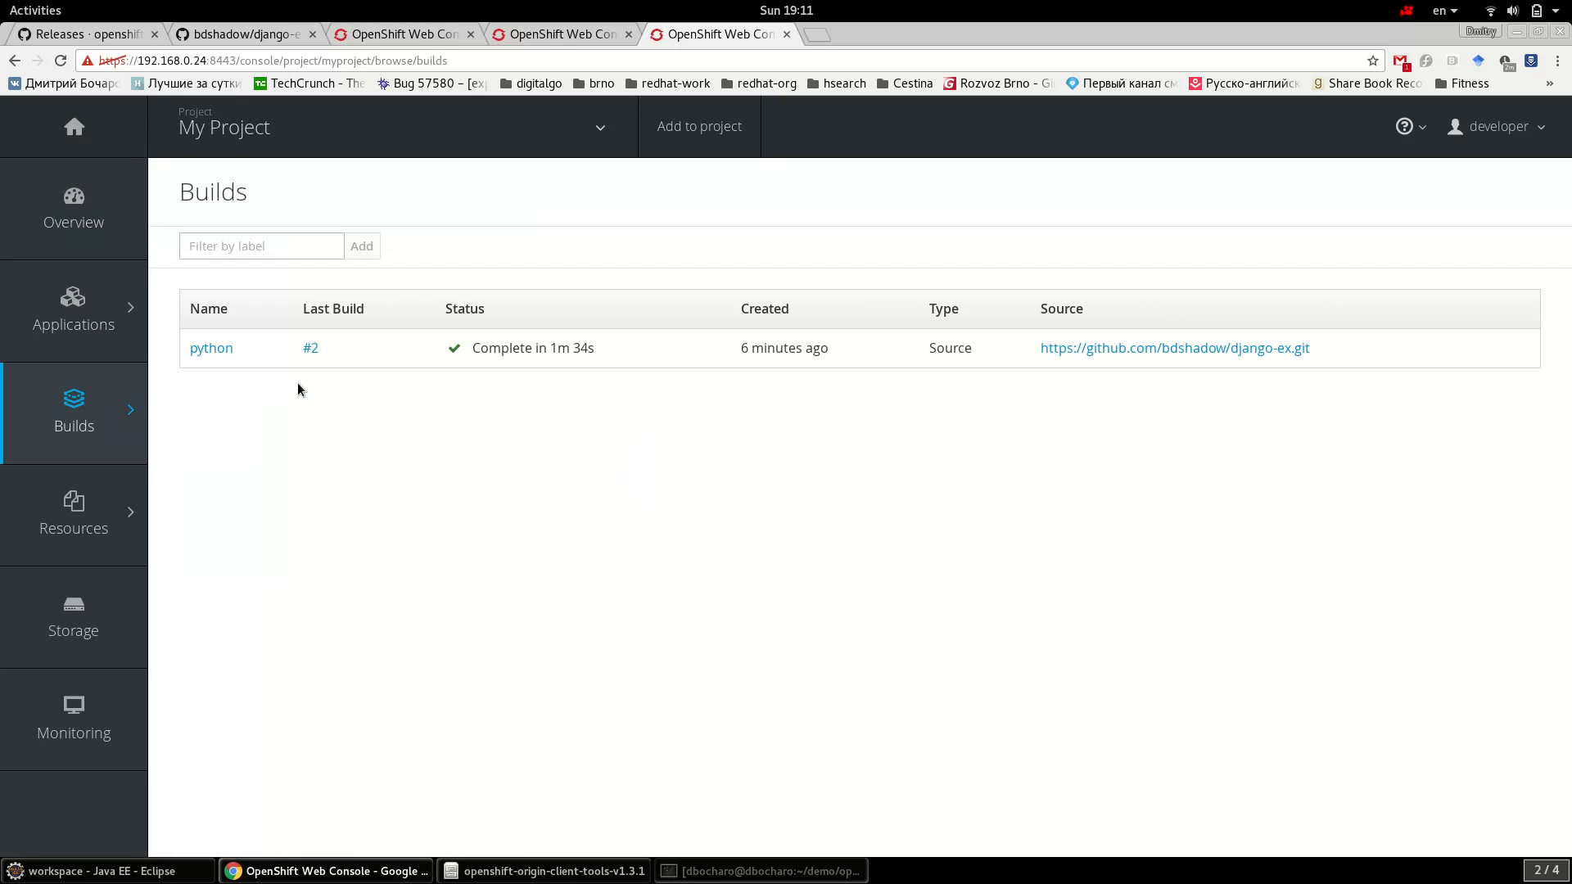
click(214, 351)
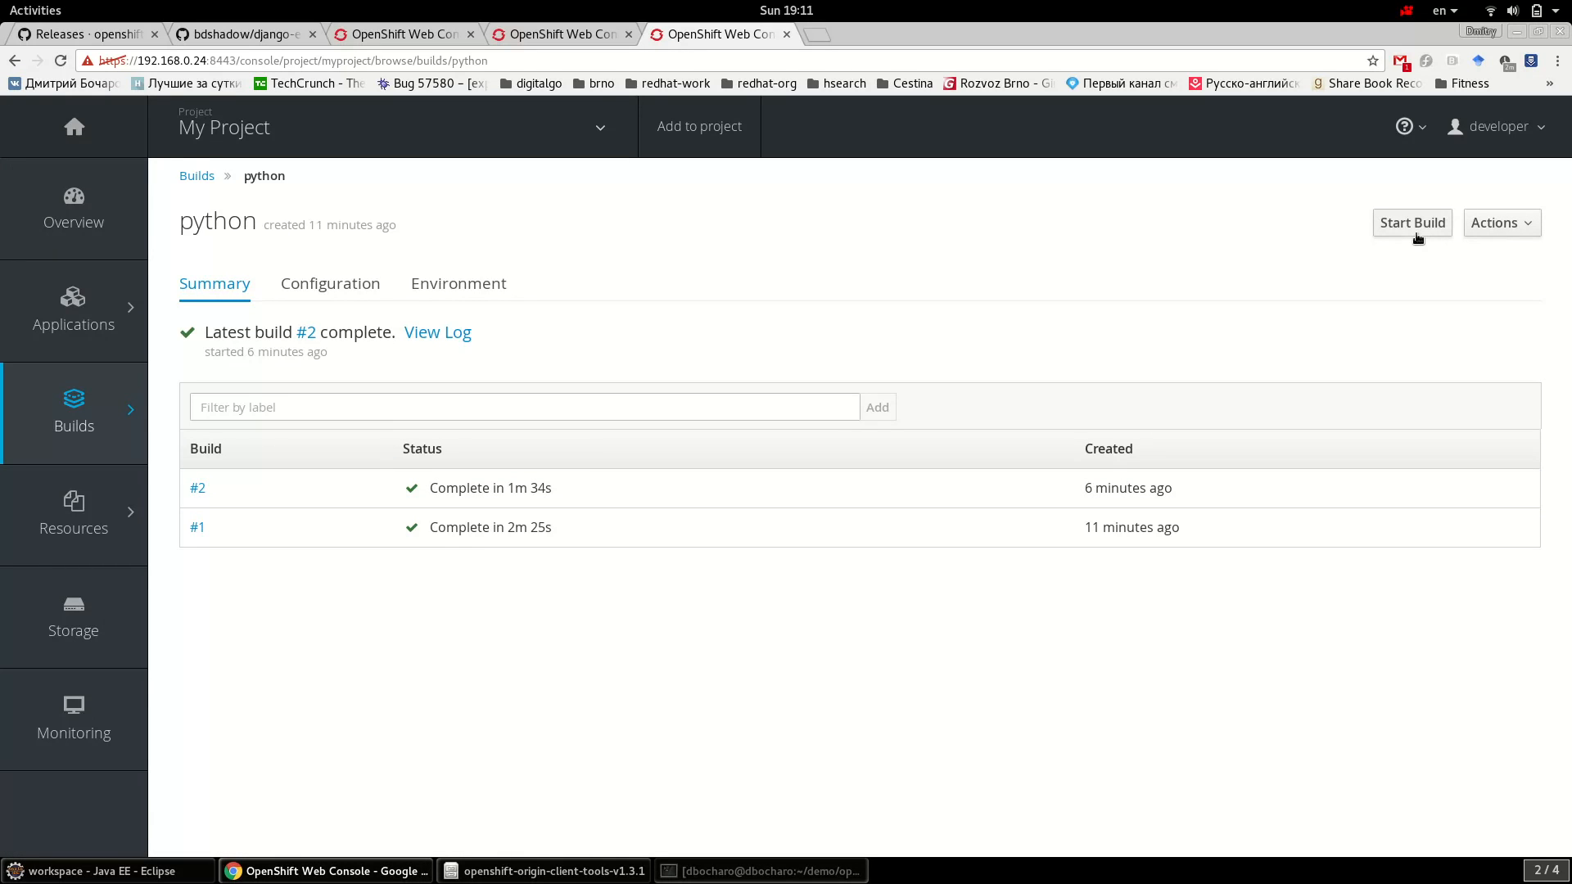
click(1417, 238)
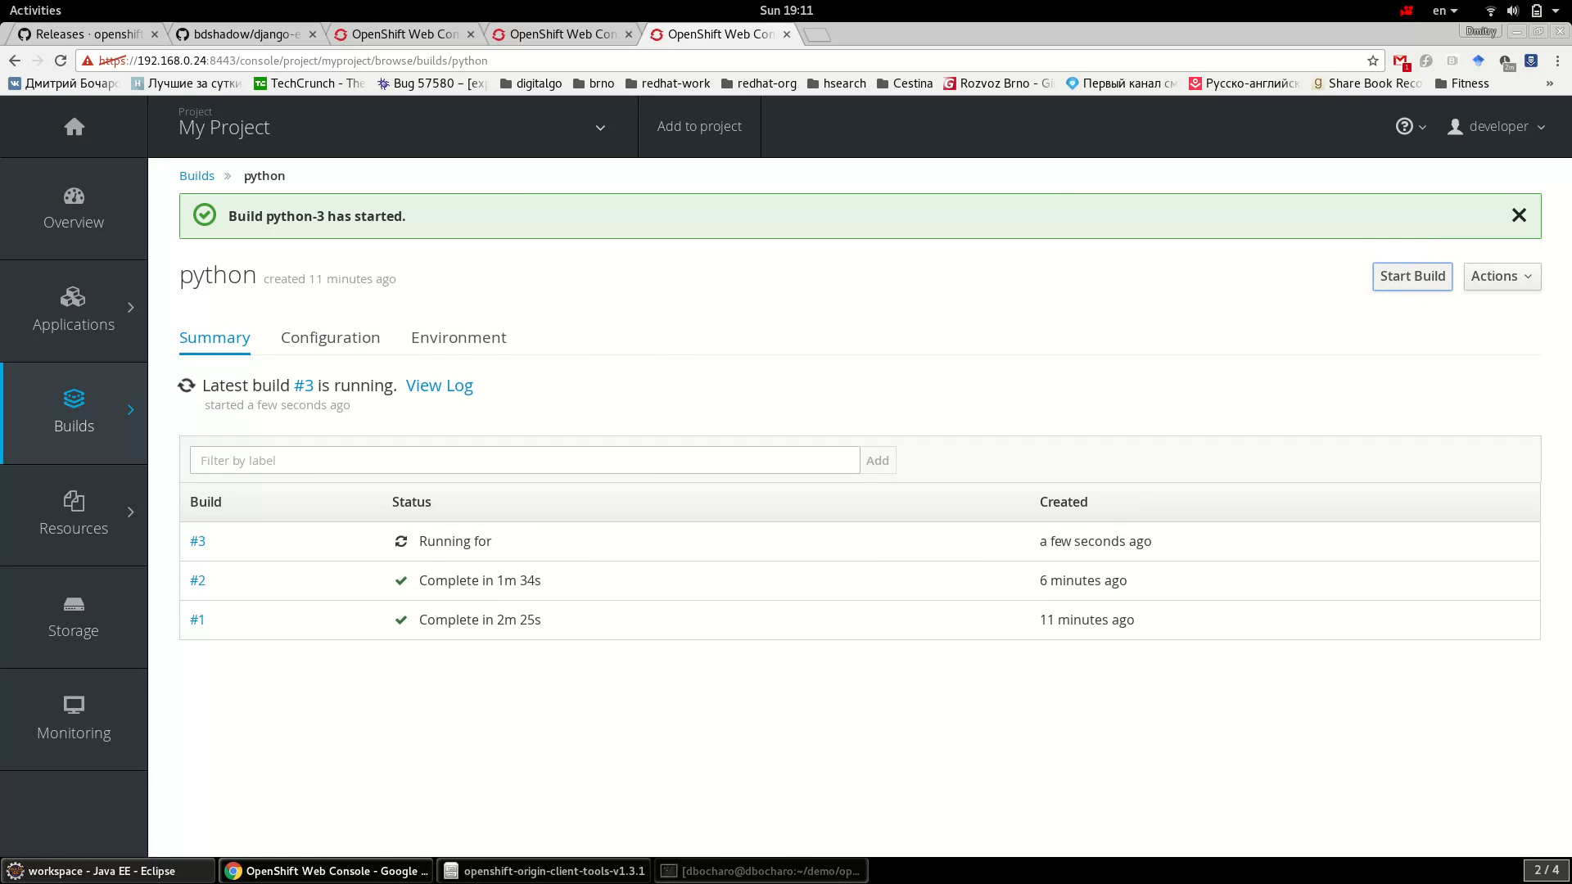
click(168, 874)
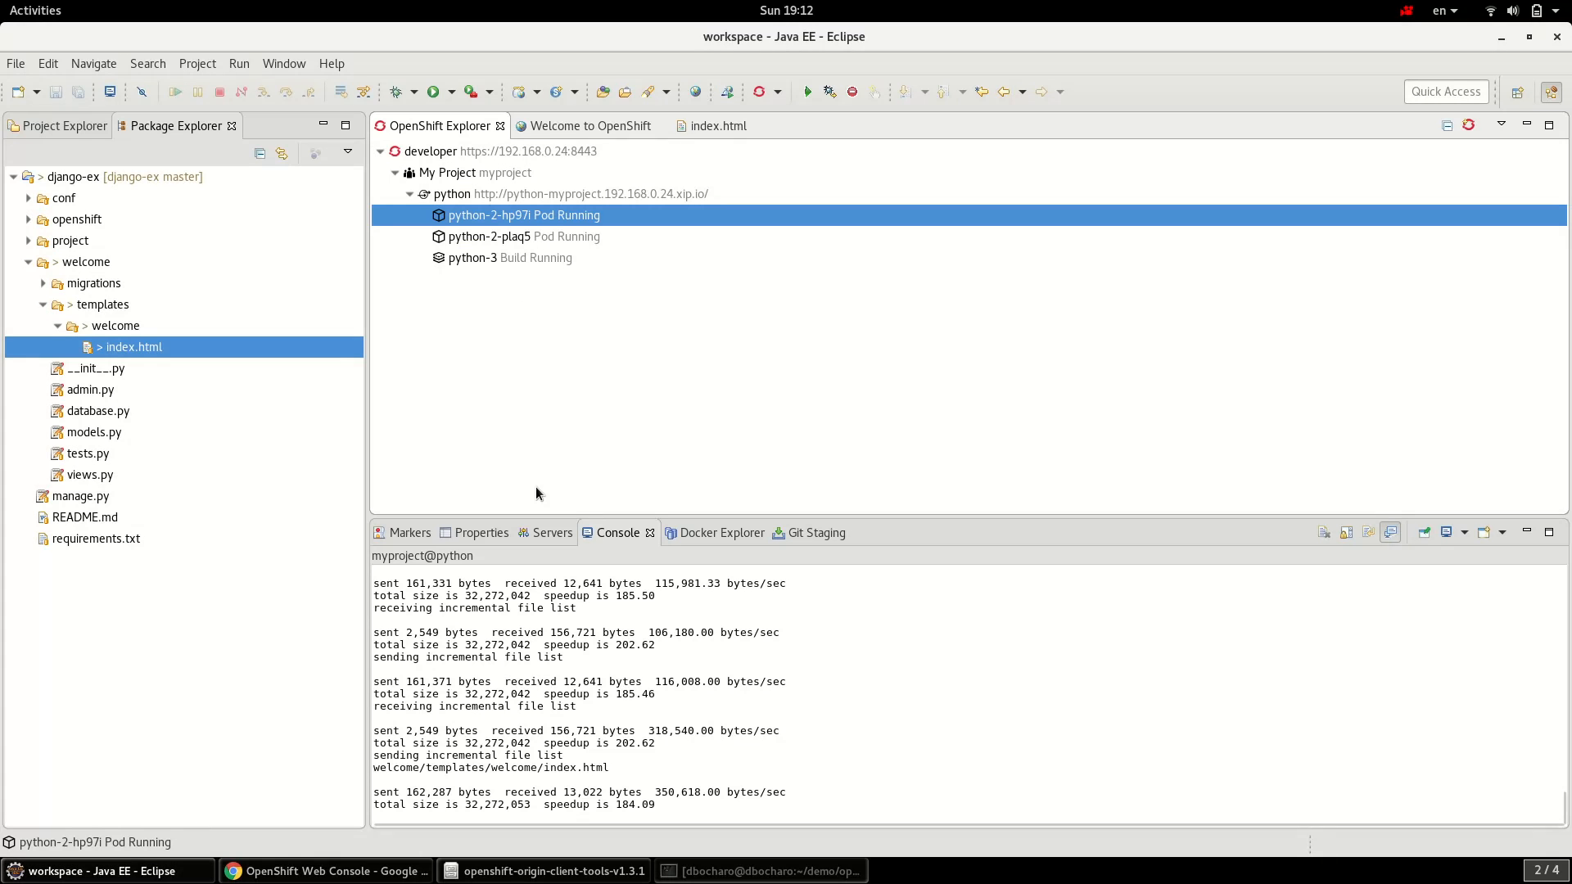
click(537, 260)
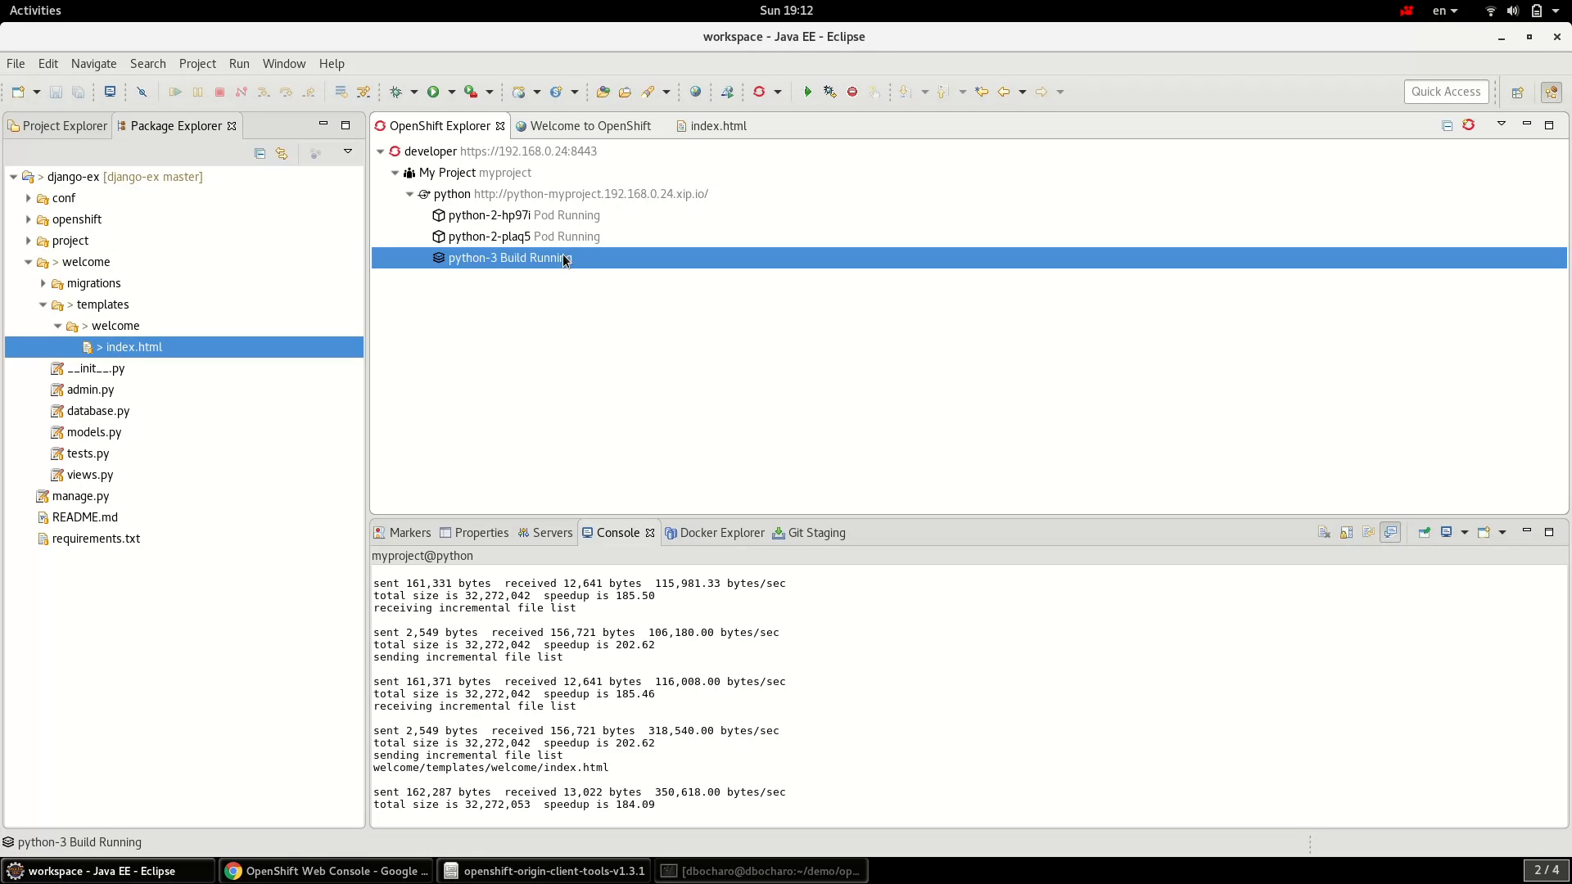
click(576, 197)
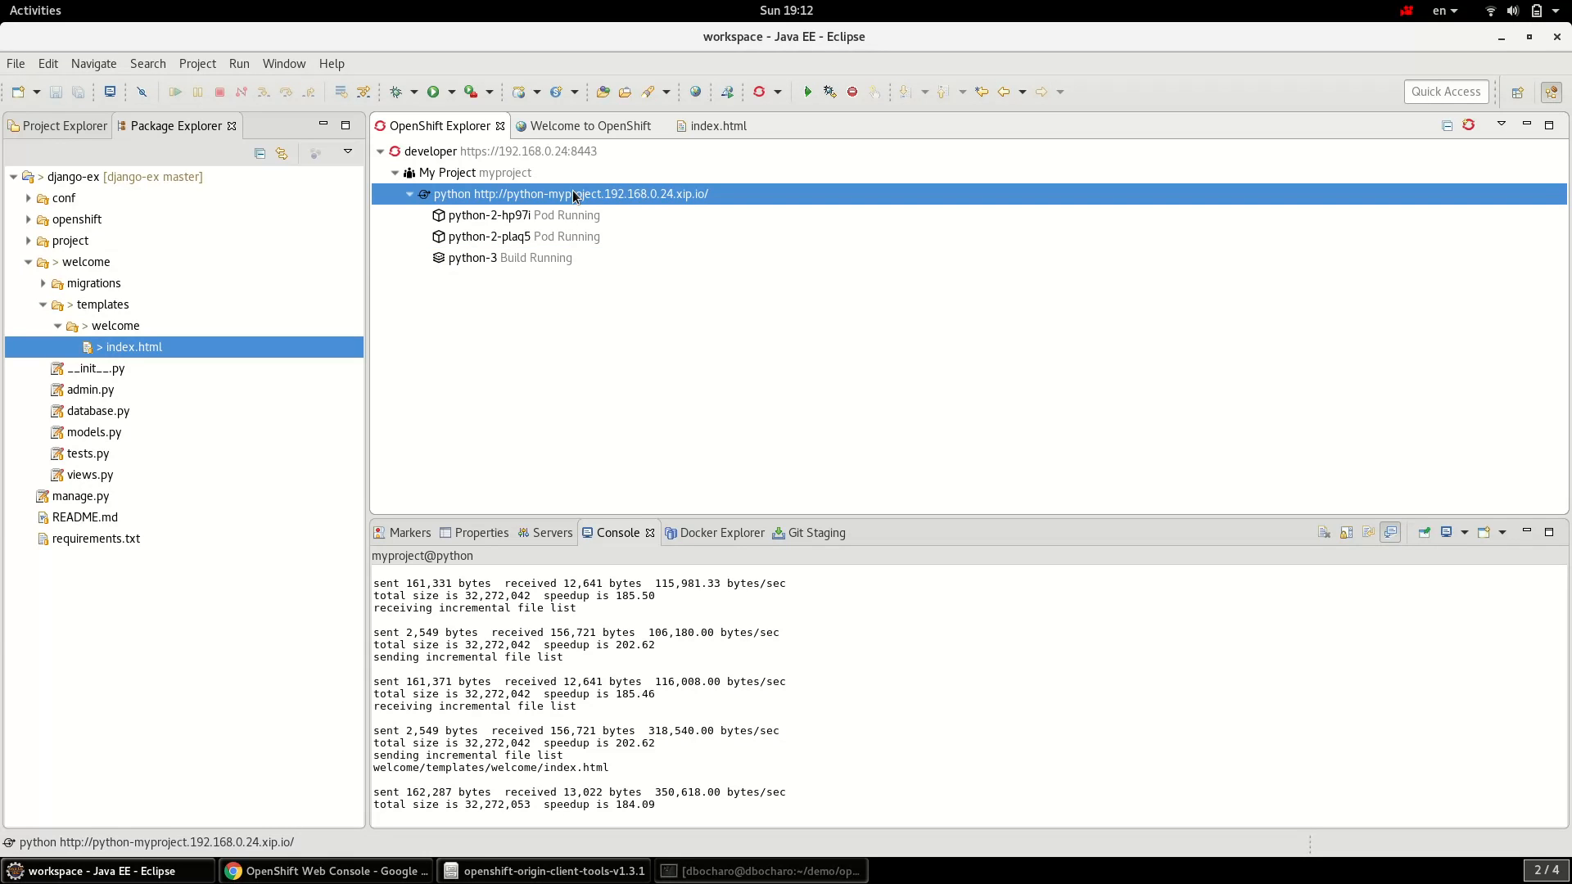